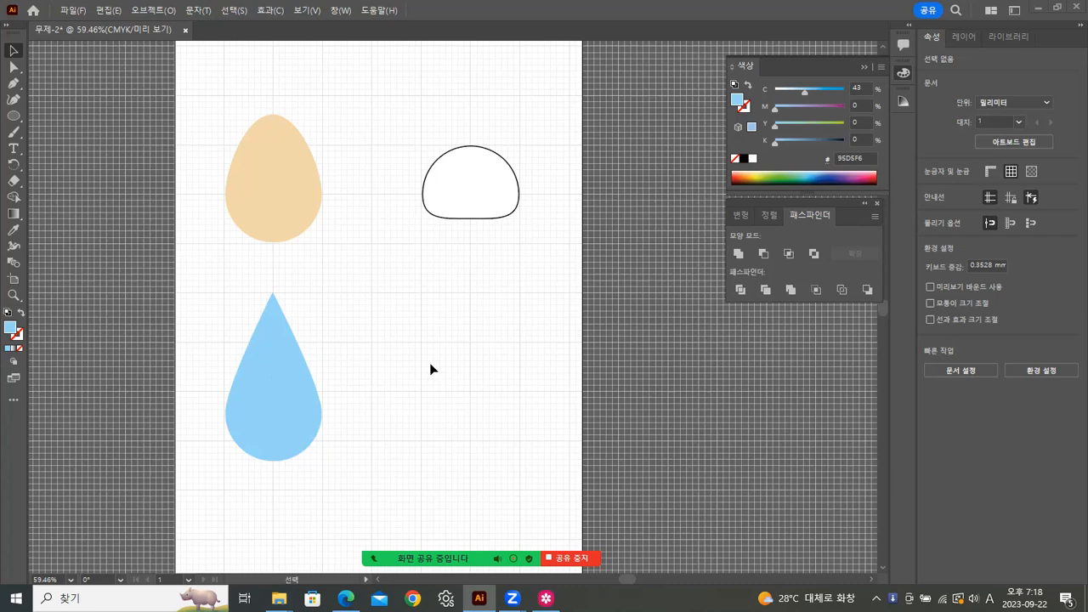
Step: Duplicate the blue teardrop level to its right, undoing one misplaced copy first
left_click(284, 392)
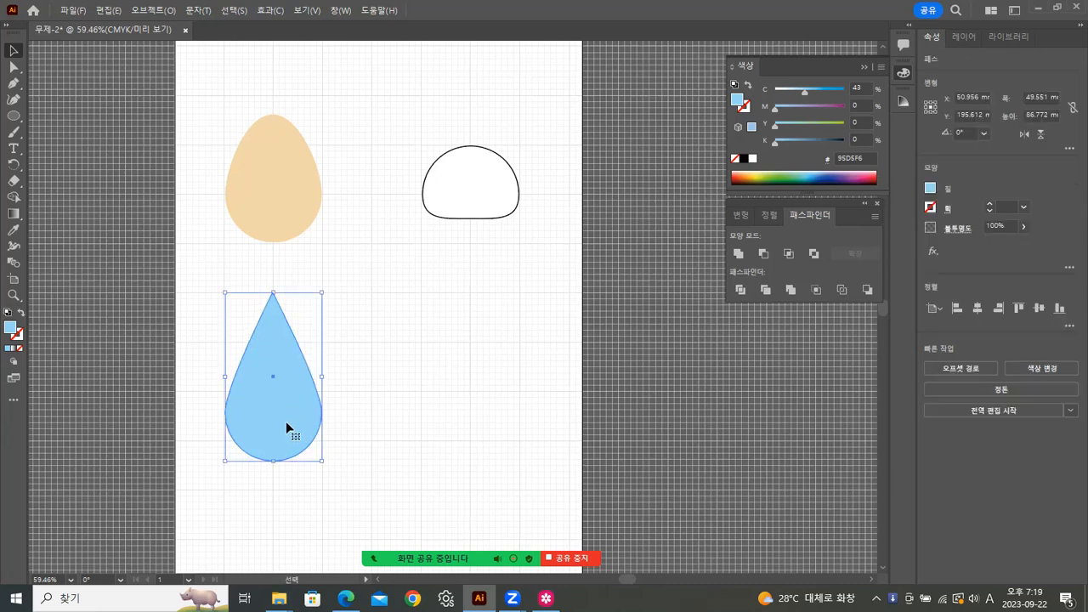
left_click_drag(279, 417, 413, 416)
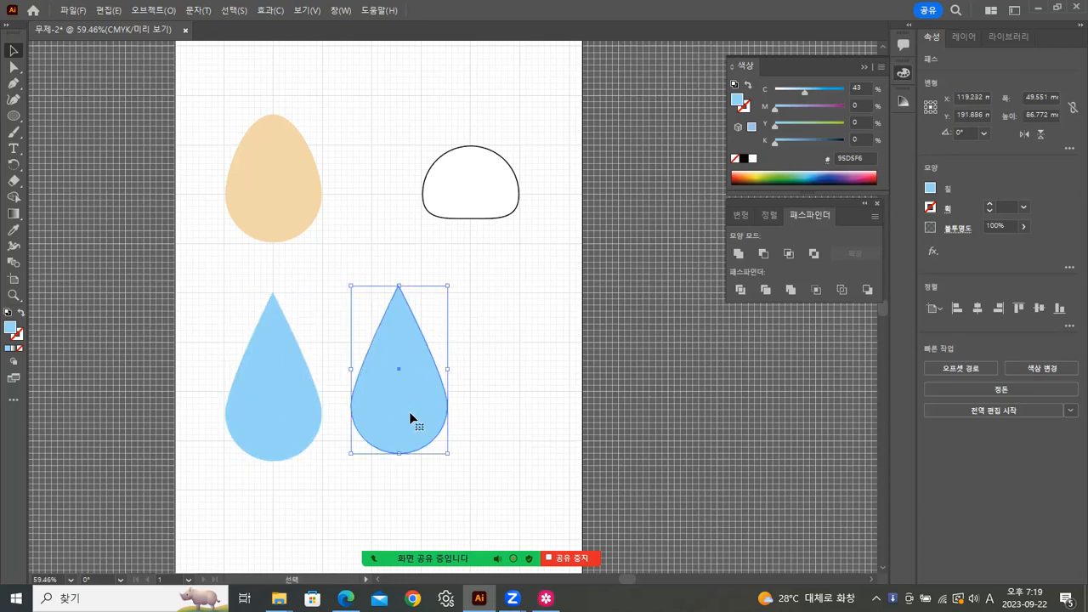
key("ctrl+z")
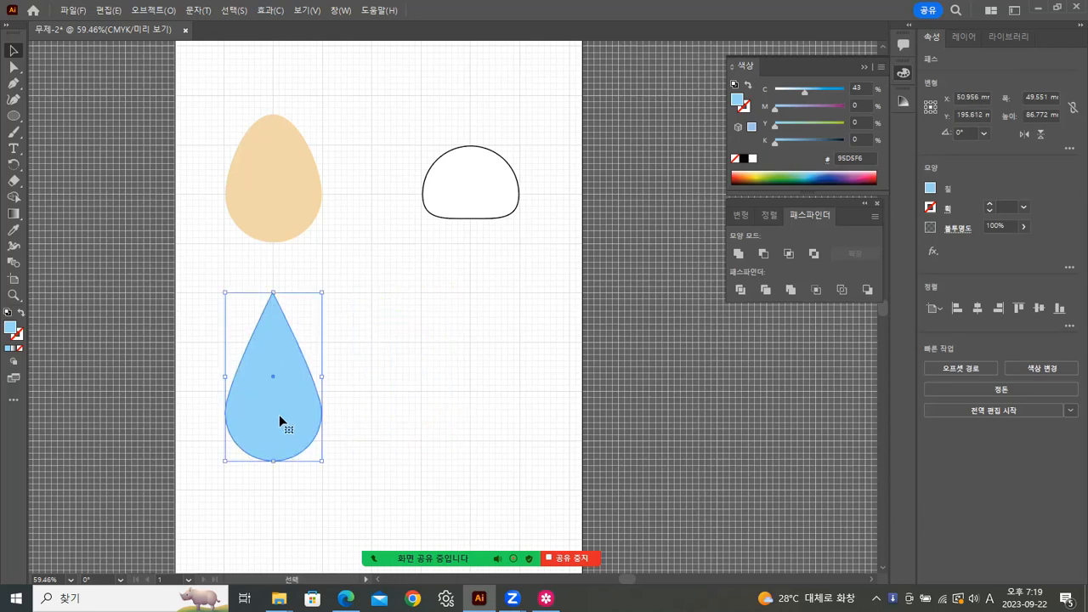
left_click_drag(281, 415, 484, 409)
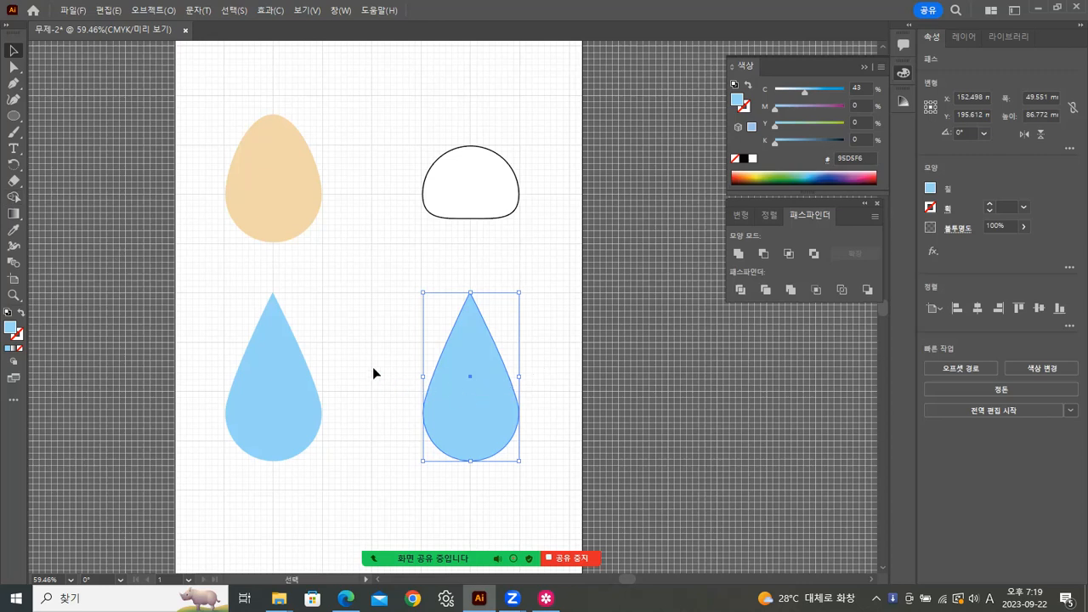
Step: Reflect the right-hand teardrop copy across the horizontal axis
right_click(460, 342)
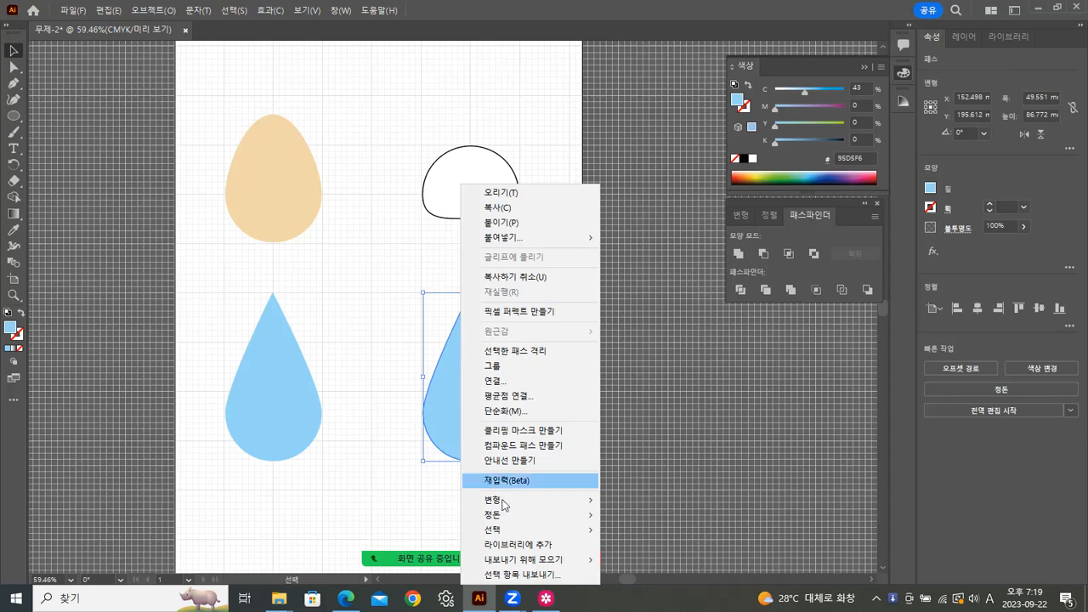
mouse_move(509, 505)
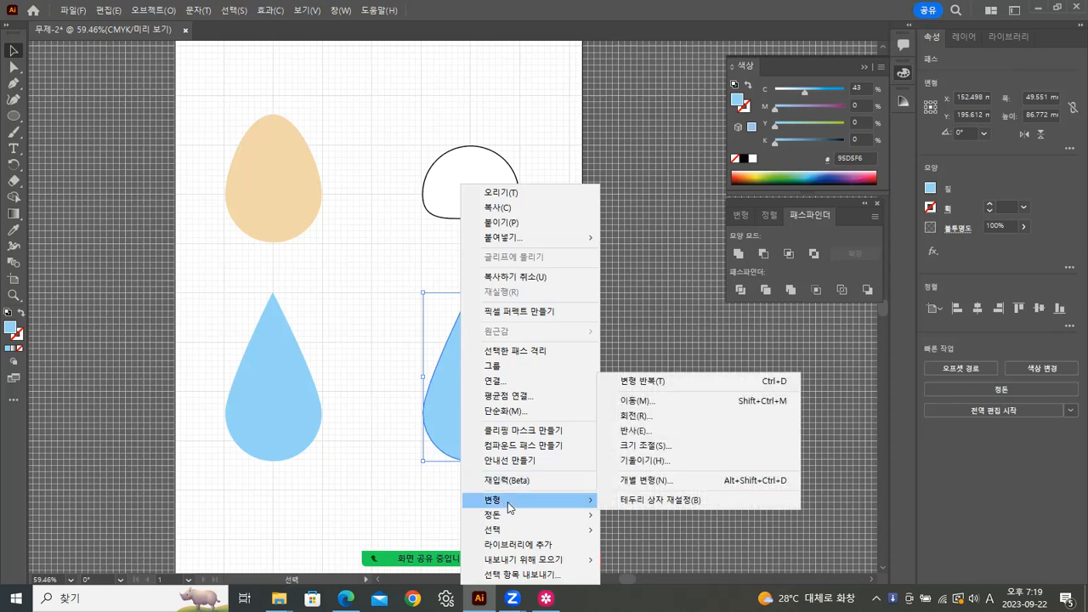
left_click(630, 431)
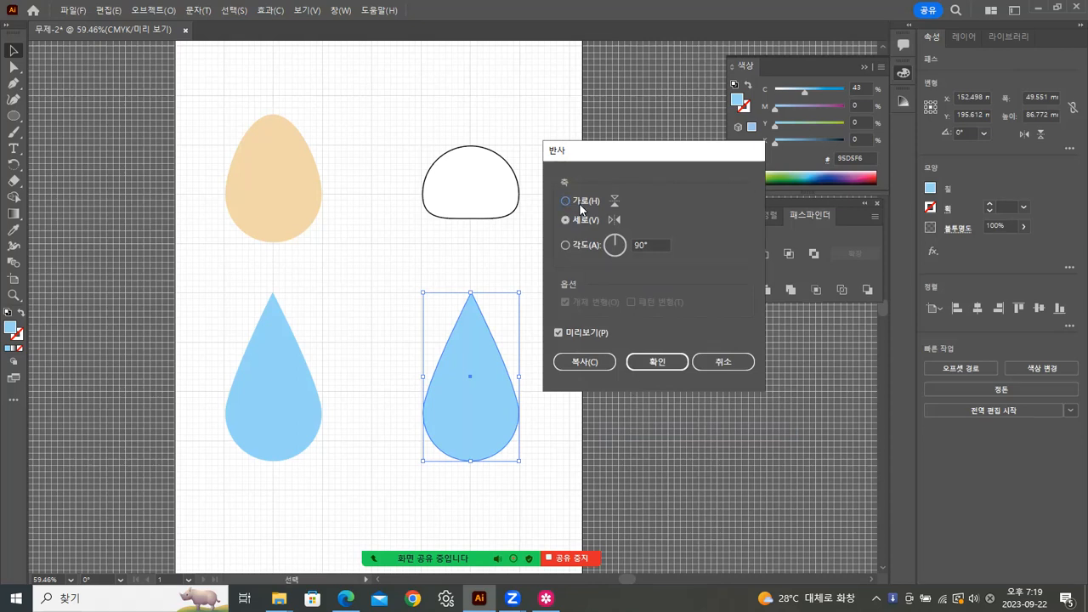
left_click(567, 202)
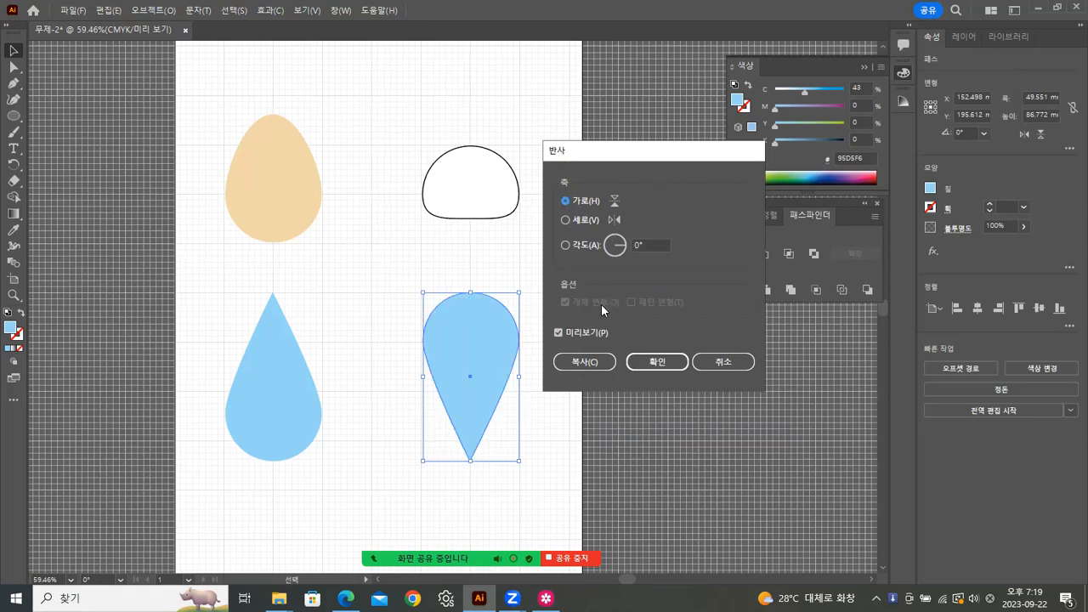
left_click(658, 361)
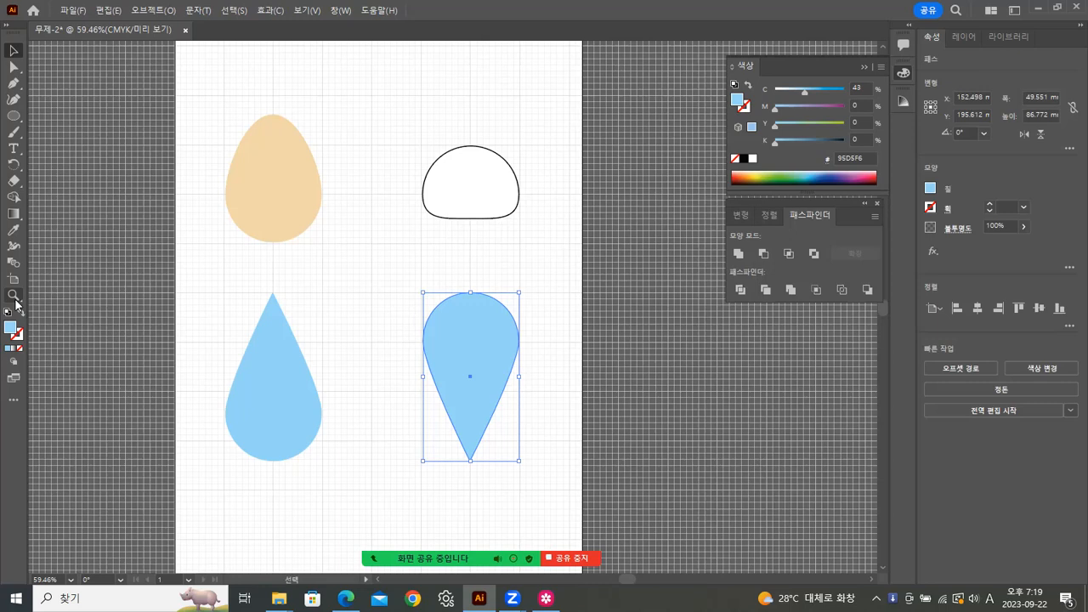
Step: Deselect the flipped drop and zoom in on it with the Zoom tool
right_click(484, 324)
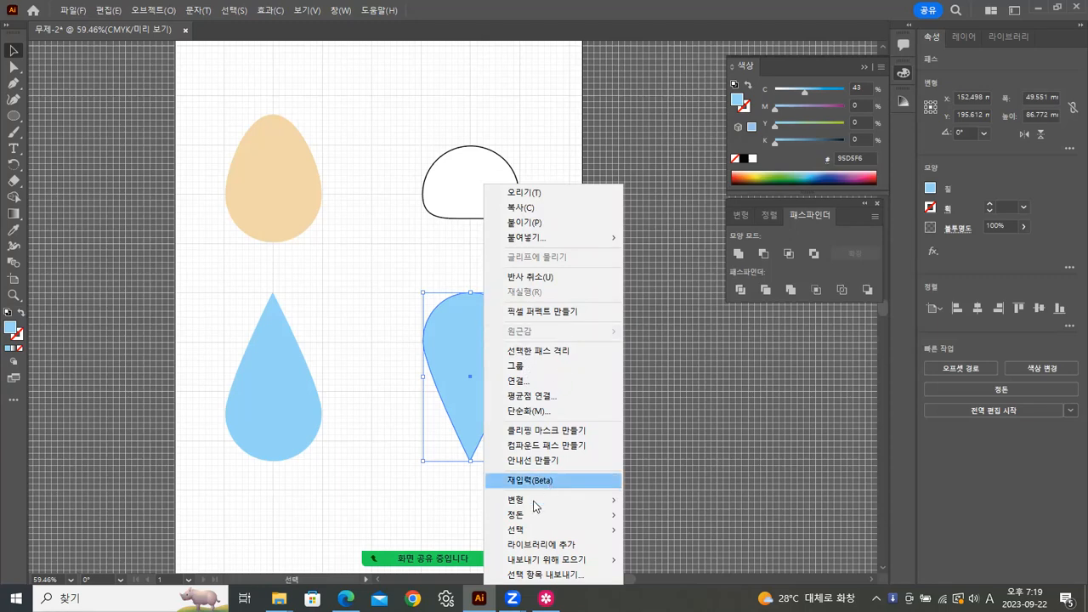
mouse_move(595, 506)
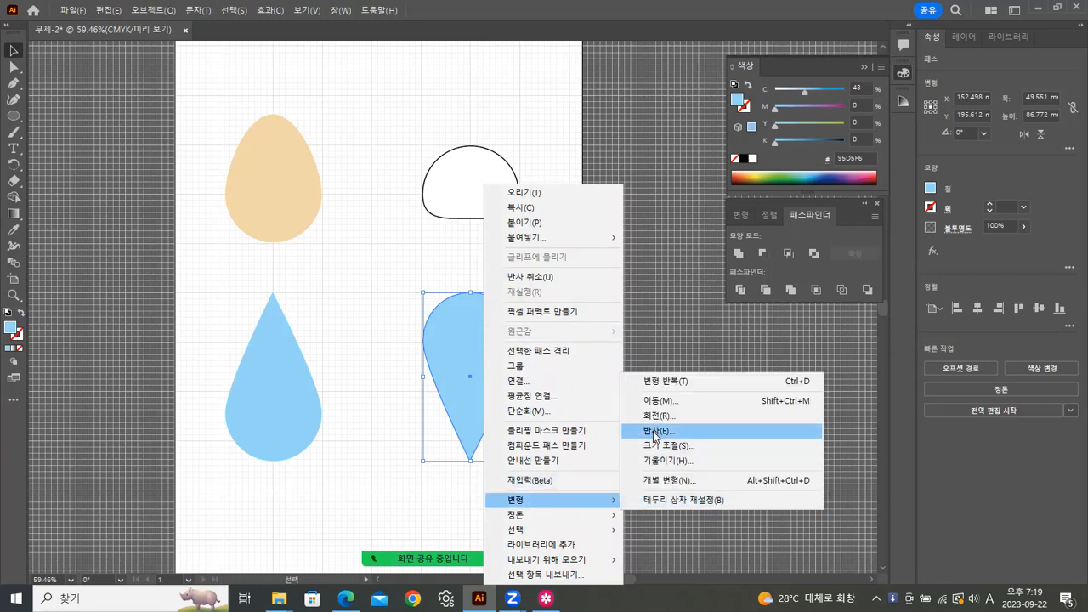
left_click(699, 265)
left_click(386, 360)
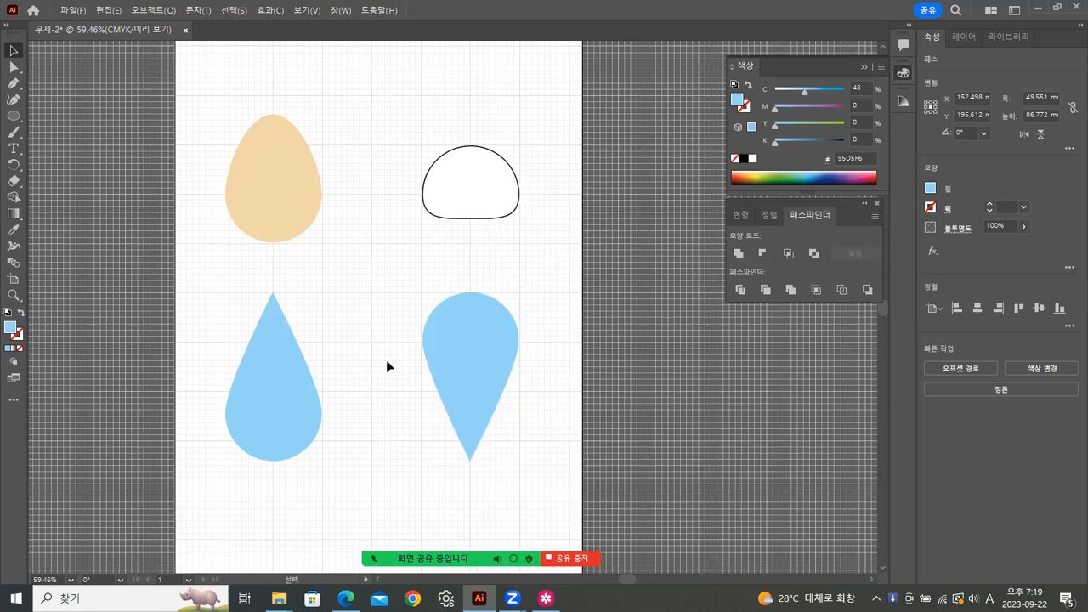
left_click(13, 295)
left_click(502, 354)
Step: Draw a circle inside the drop's rounded top and make it white
left_click(447, 327)
left_click(447, 328)
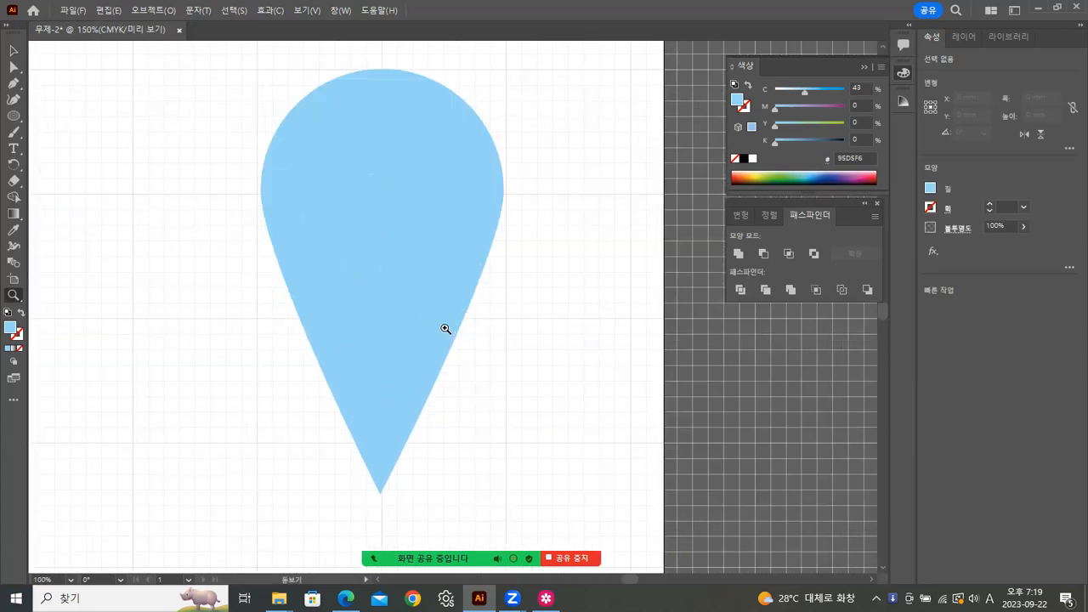
left_click(14, 115)
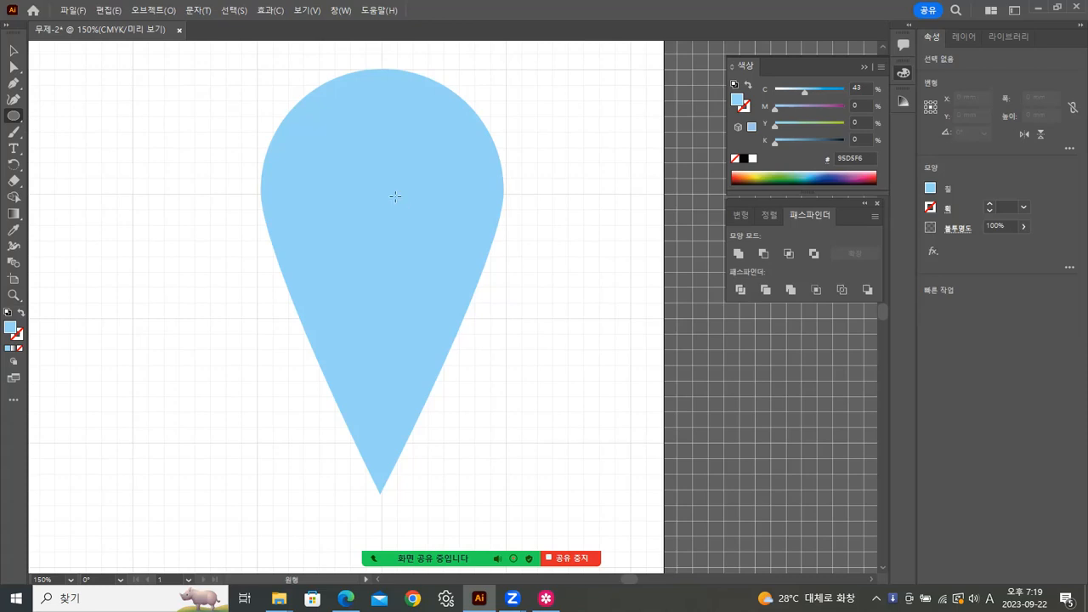
left_click_drag(382, 196, 452, 257)
left_click(14, 50)
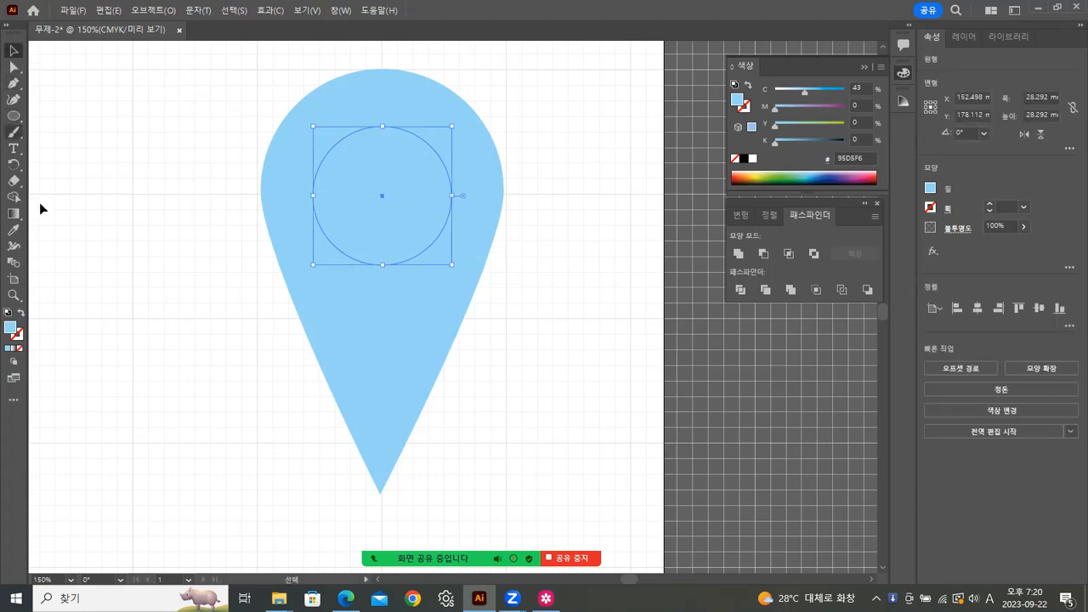
left_click_drag(803, 91, 729, 89)
left_click(486, 201)
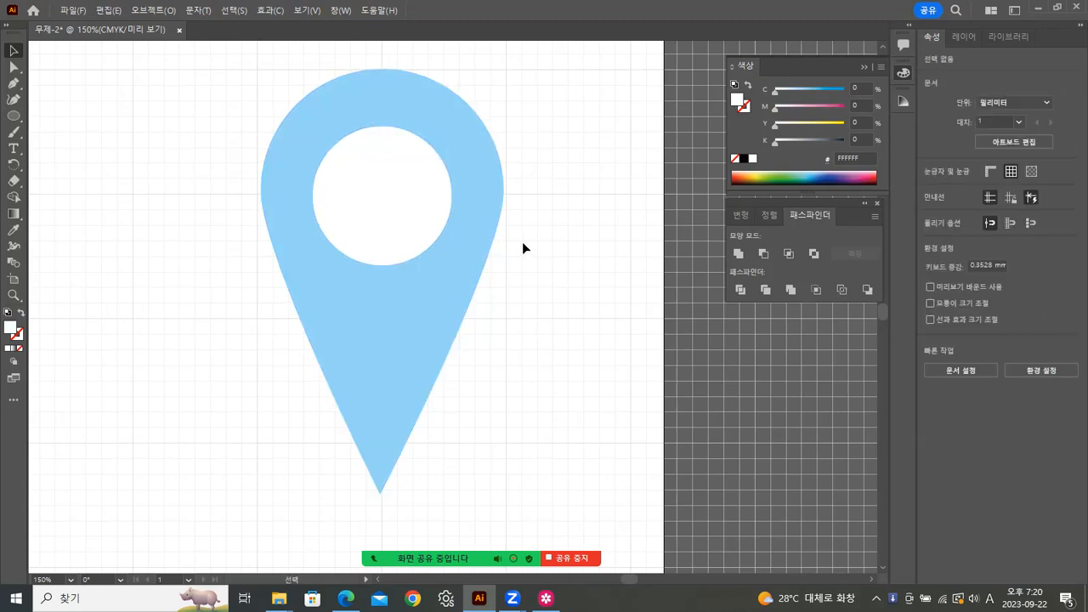
Step: Center the white circle on the drop using alignment with the drop as key object
left_click_drag(245, 77, 442, 206)
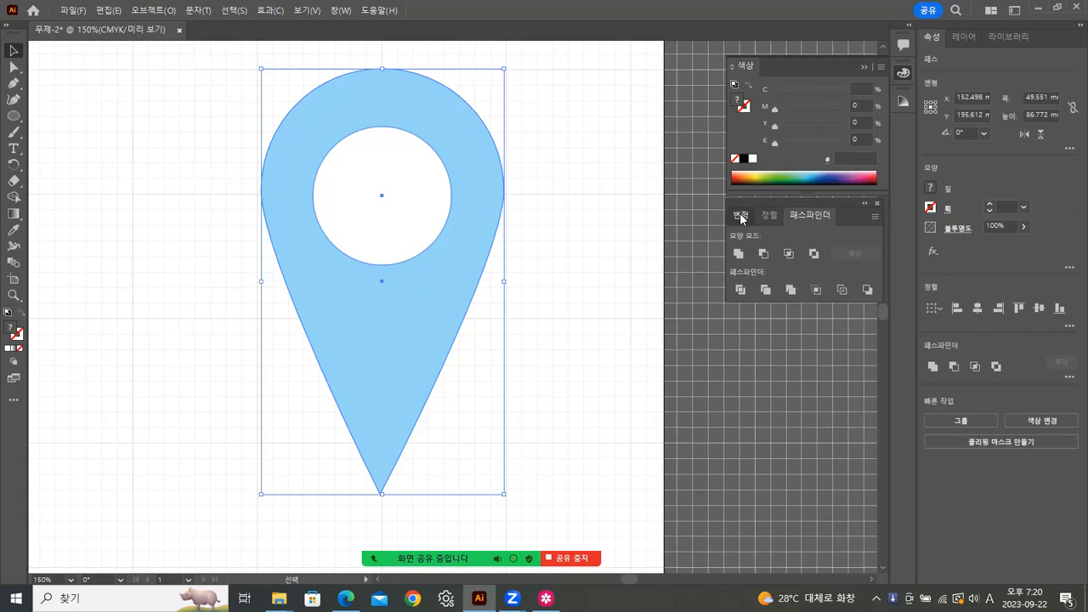
left_click(740, 214)
left_click(774, 216)
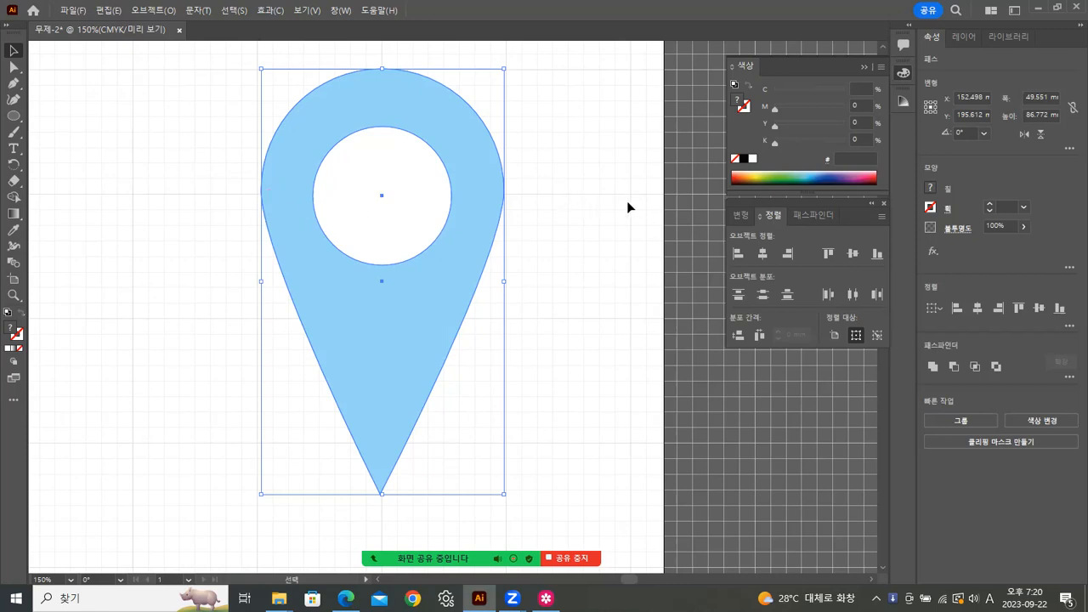
left_click(325, 334)
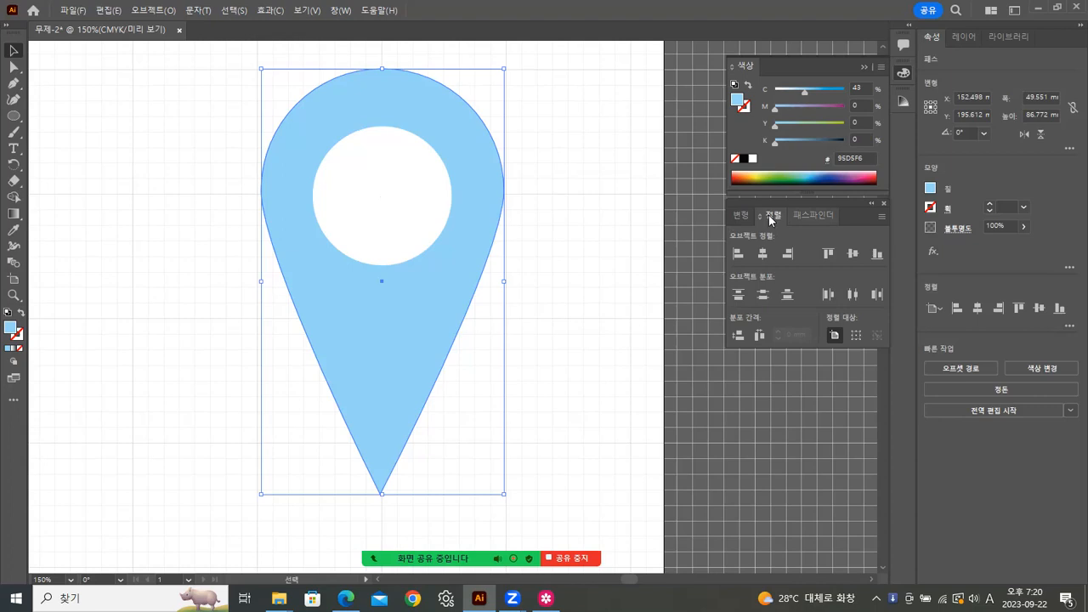
left_click(220, 165)
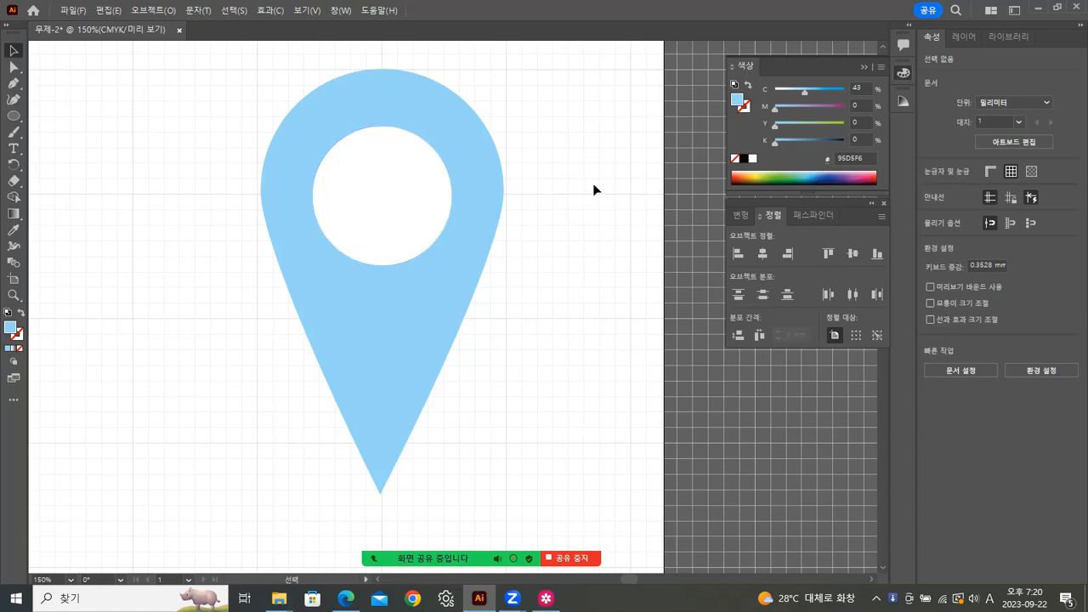
Step: Zoom out to show the whole artboard
left_click(13, 295)
left_click(99, 282, "alt")
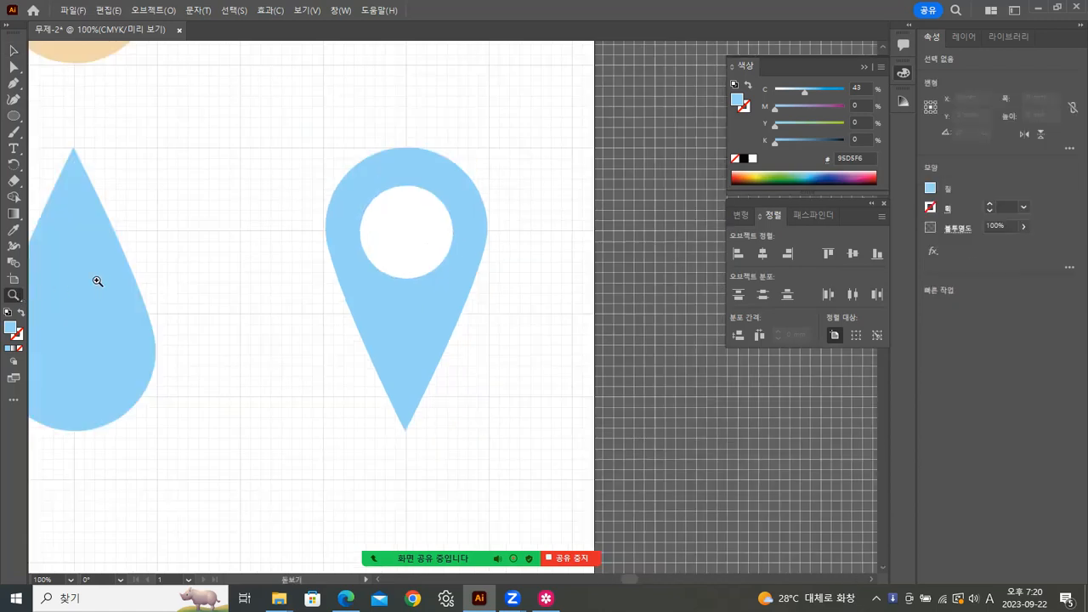
left_click_drag(356, 311, 397, 286)
left_click(396, 286, "alt")
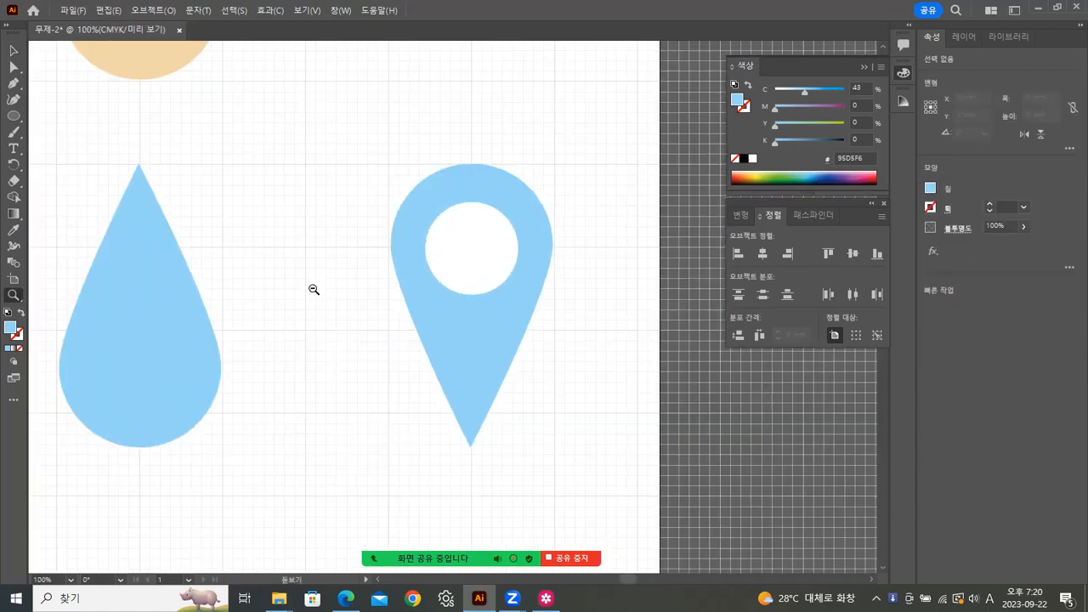
left_click(314, 289, "alt")
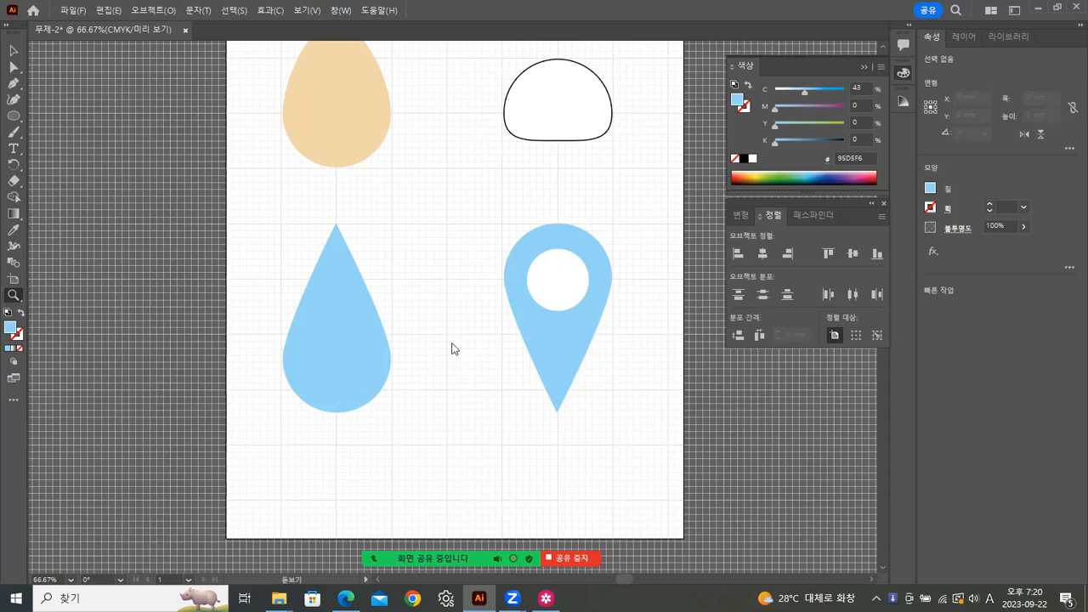
left_click_drag(457, 316, 430, 369)
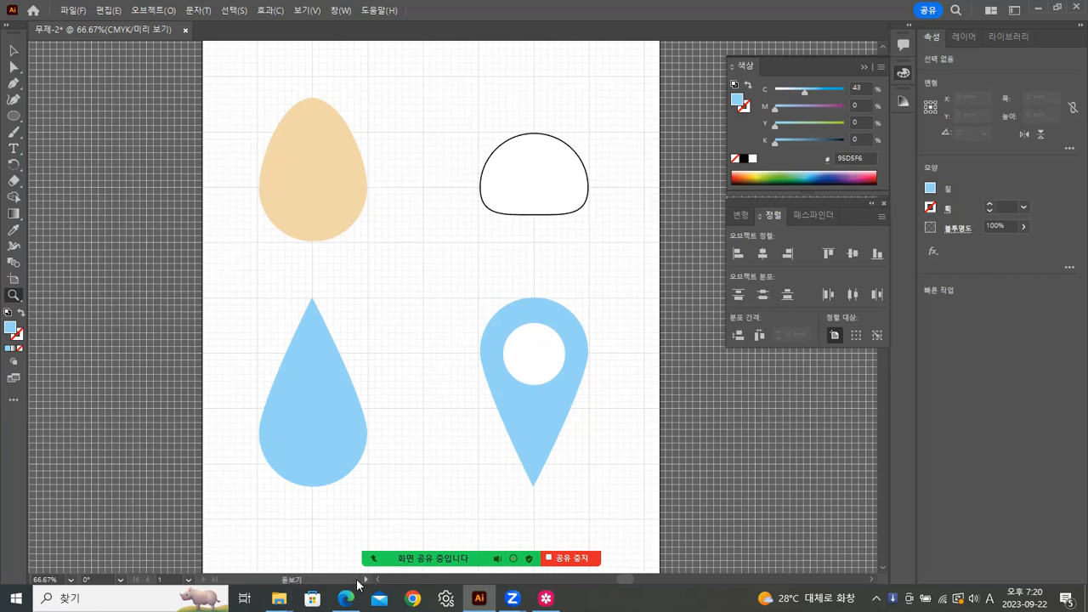
Step: Open the 캐릭터.jpg reference picture from the 일러스트01 folder
mouse_move(279, 599)
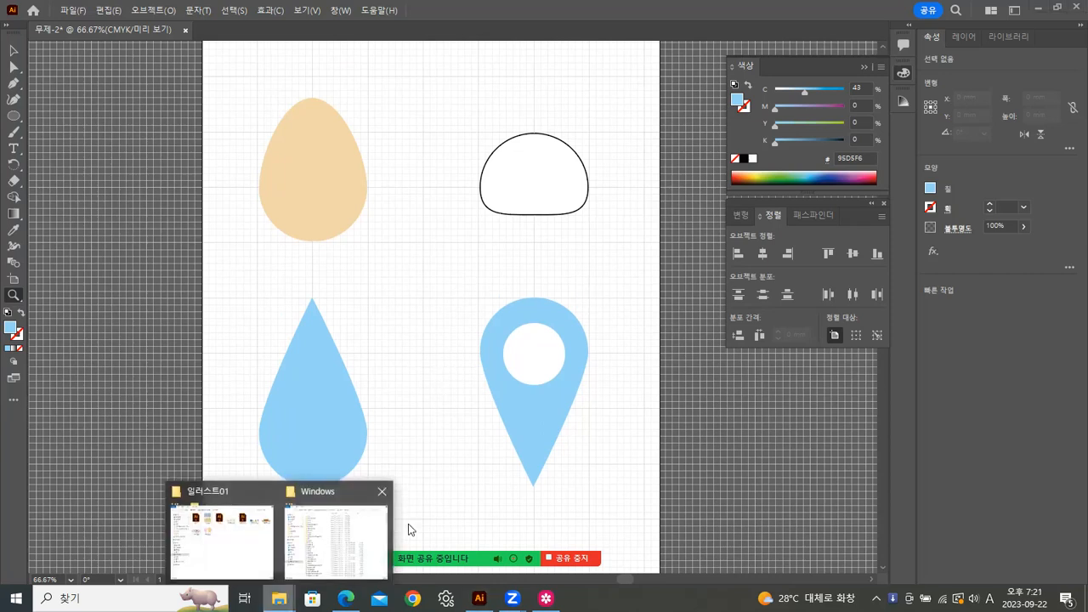
left_click(253, 553)
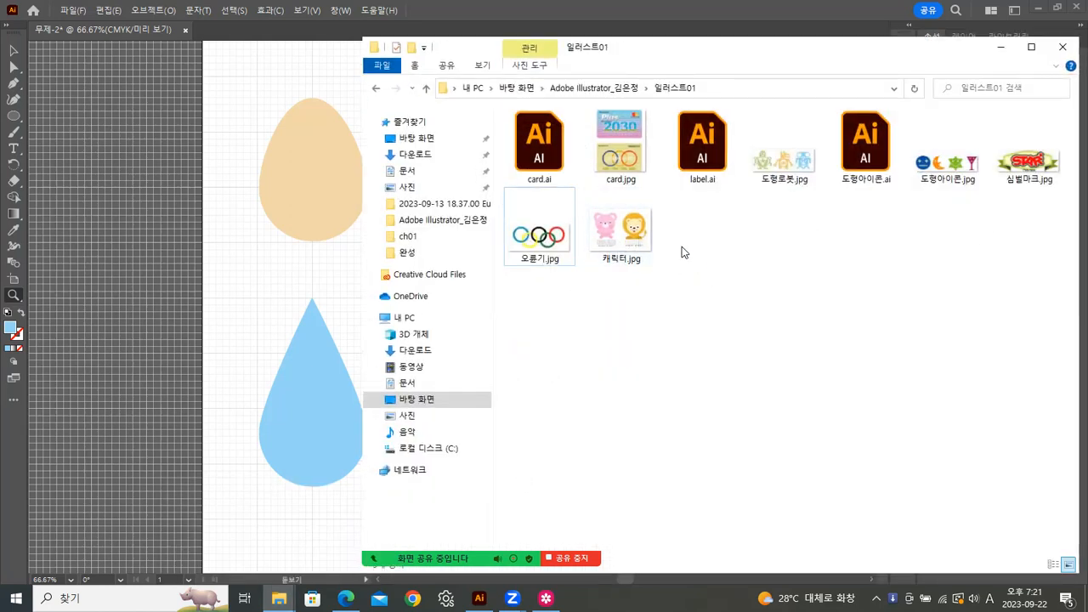
left_click(621, 233)
double_click(646, 234)
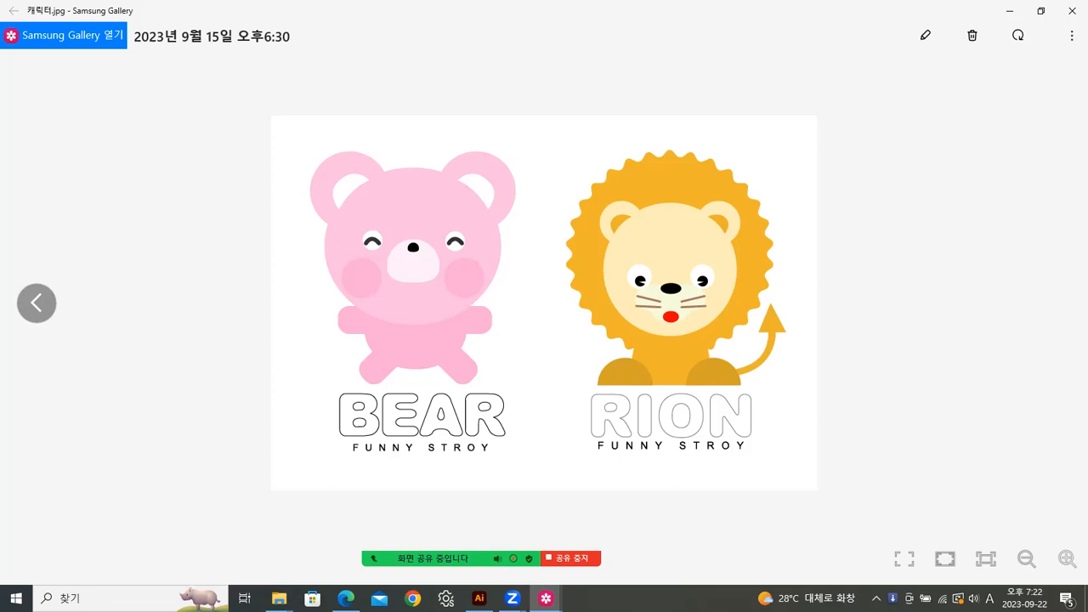
Step: Return to Illustrator and zoom in on the artboard
mouse_move(480, 599)
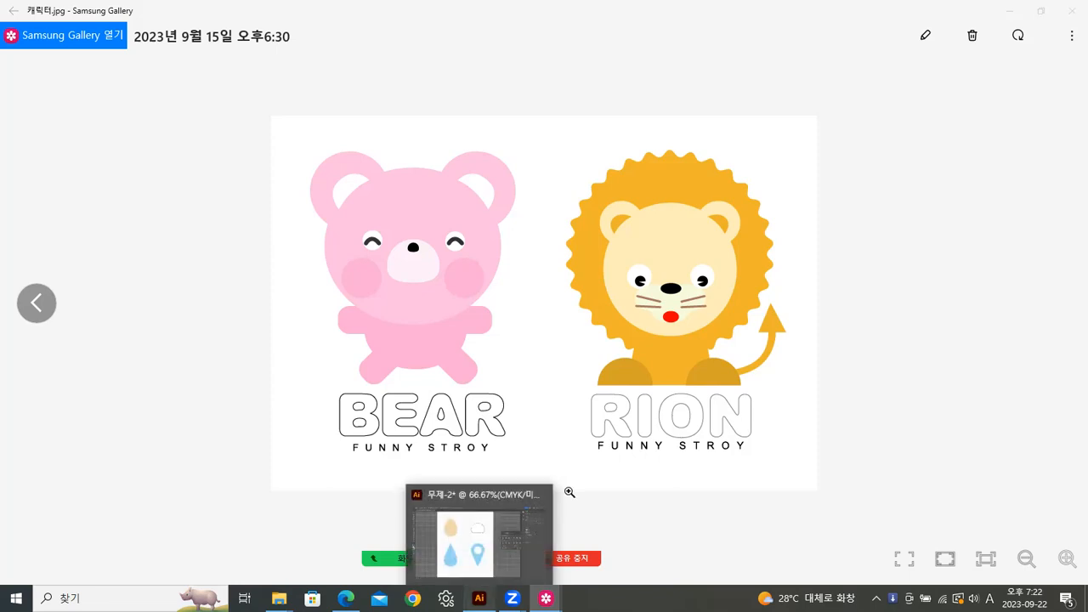
left_click(493, 540)
left_click(424, 283)
left_click(433, 282)
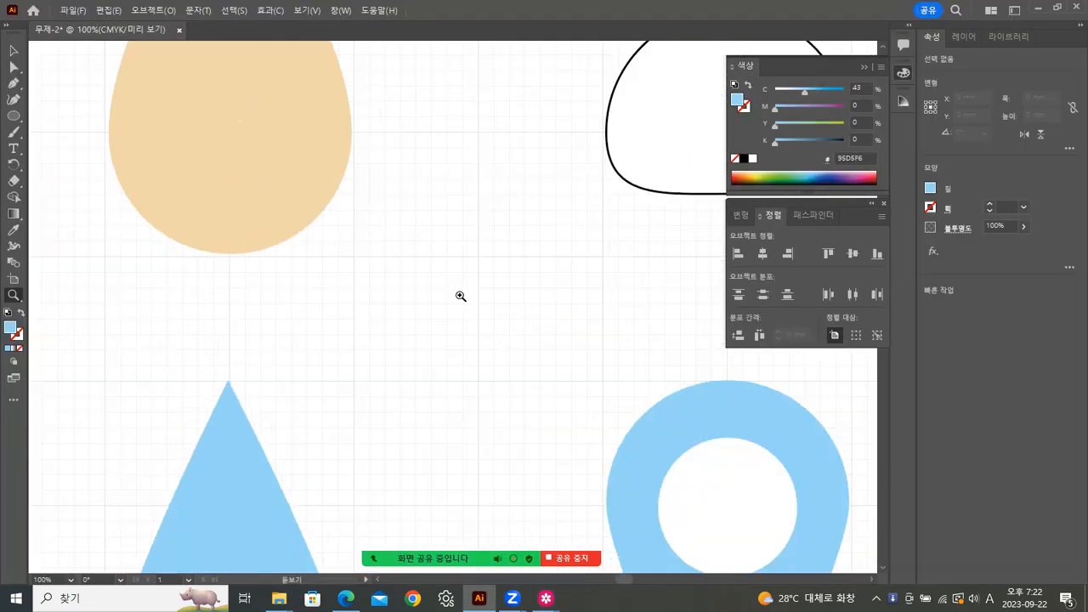
Step: Draw a small upward arc with the Pen tool and apply default fill and stroke
left_click(14, 83)
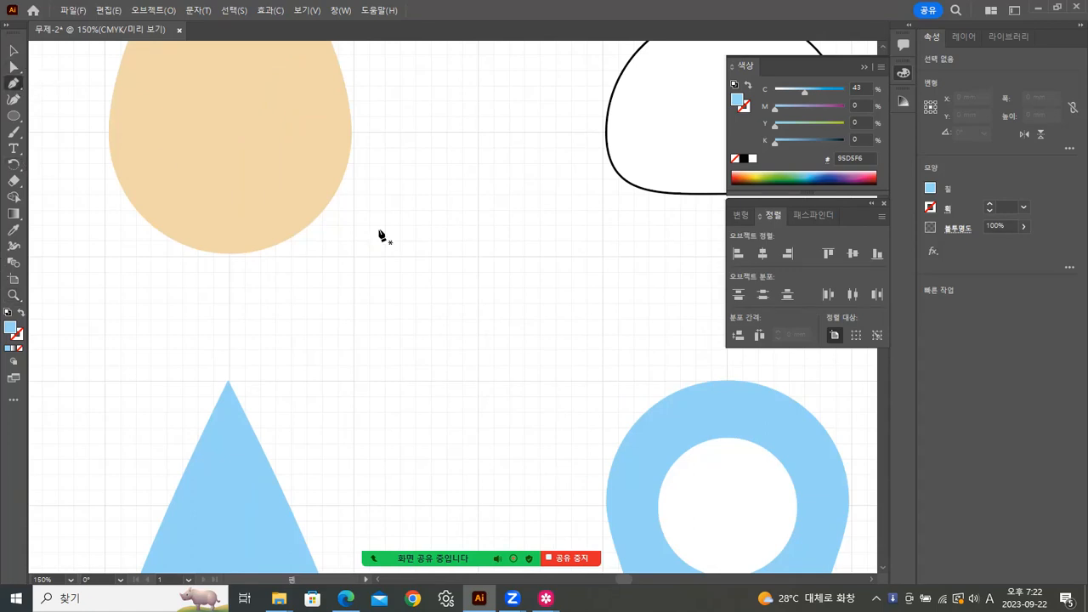
left_click(416, 259)
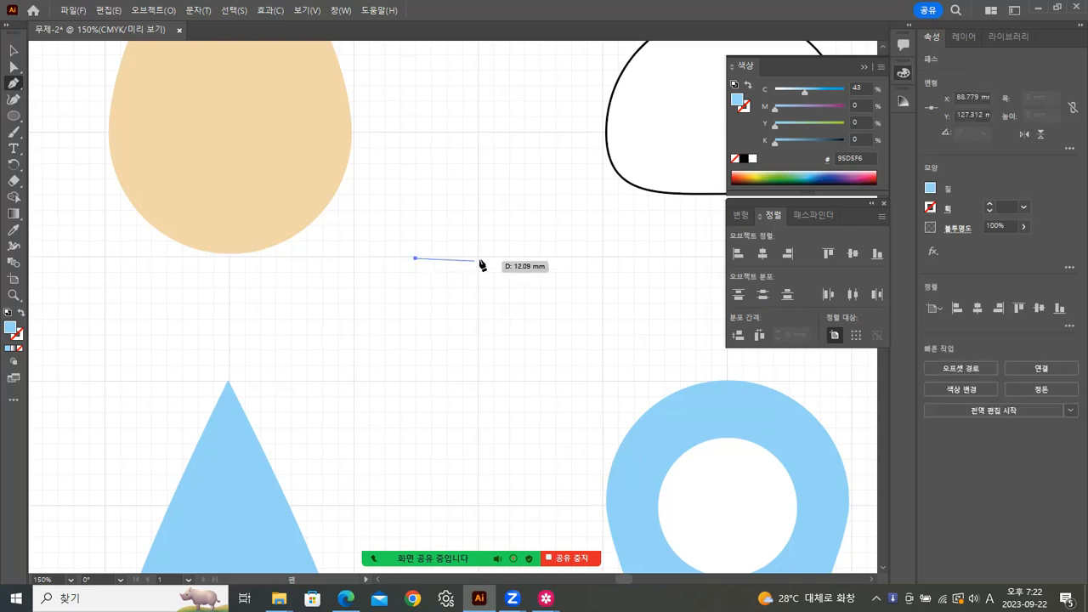
left_click(478, 259)
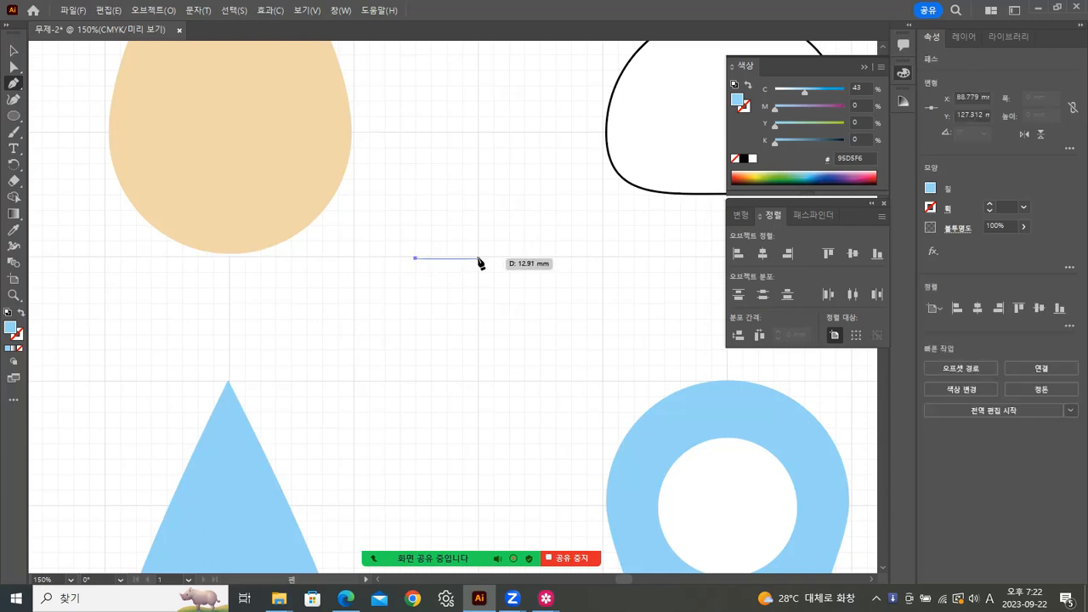
left_click_drag(501, 284, 509, 300)
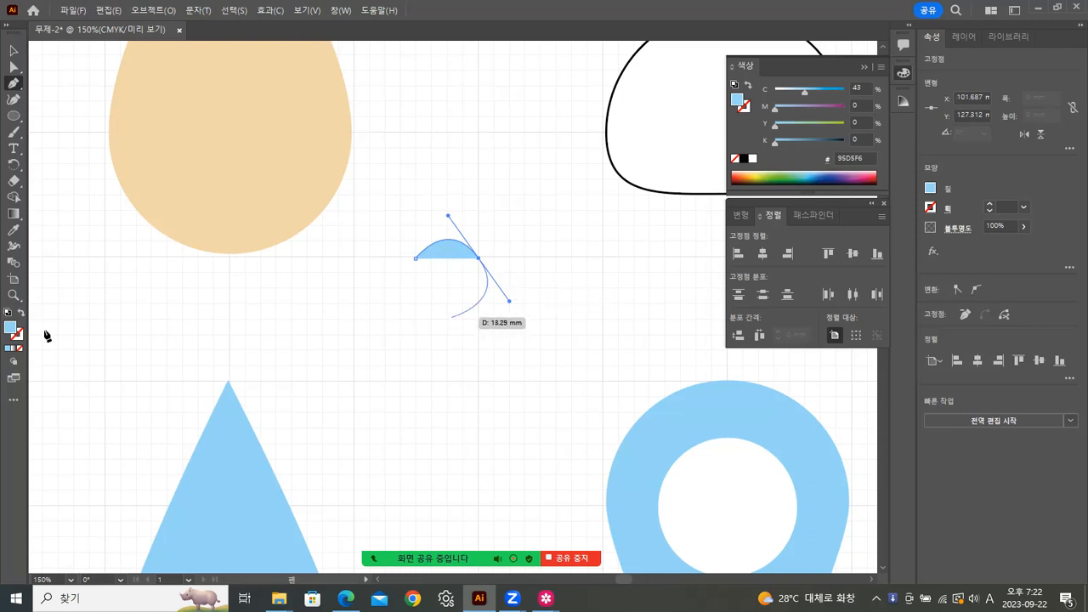
left_click(7, 313)
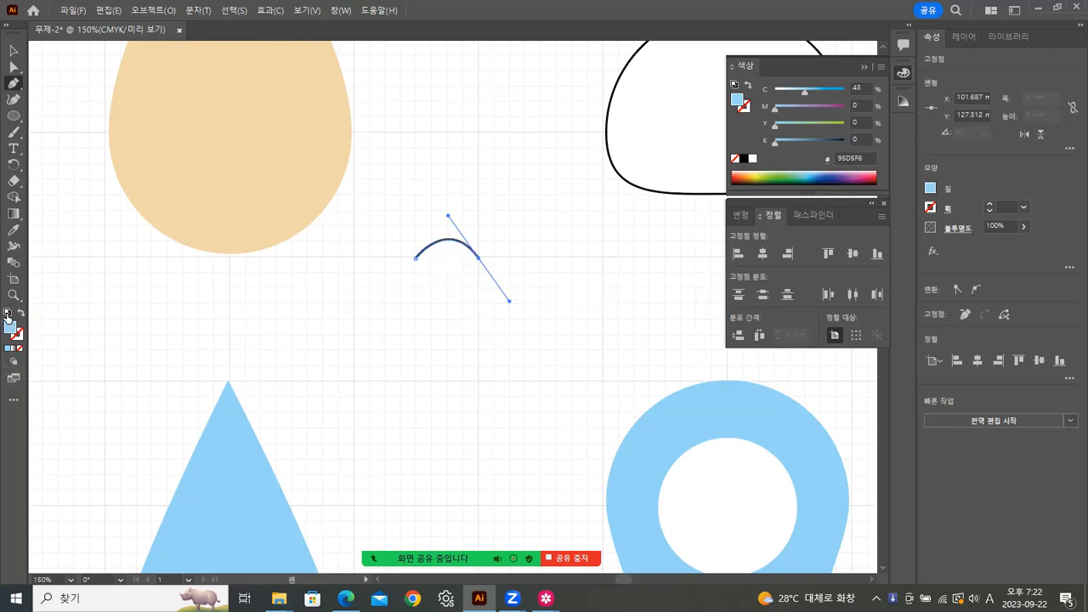
Step: Remove the arc's fill and make its stroke black
left_click(13, 50)
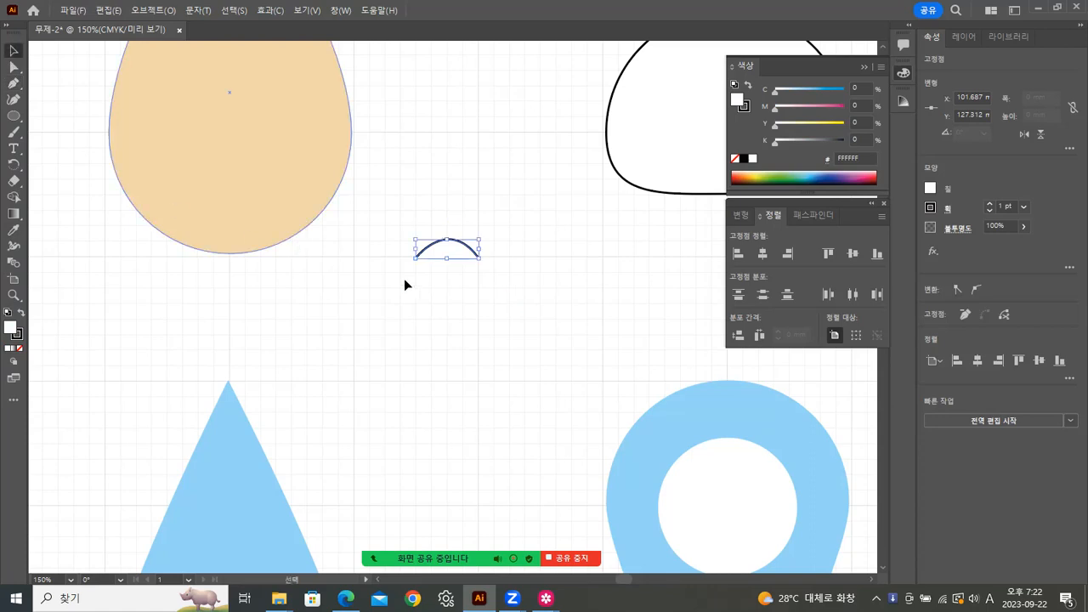
left_click(19, 349)
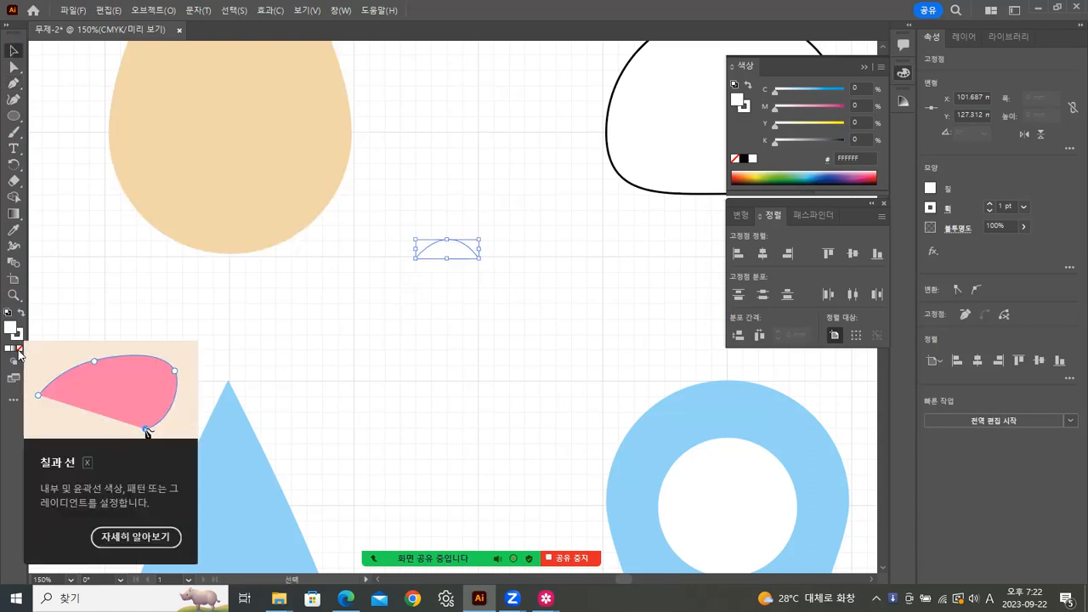
left_click(19, 350)
left_click(19, 337)
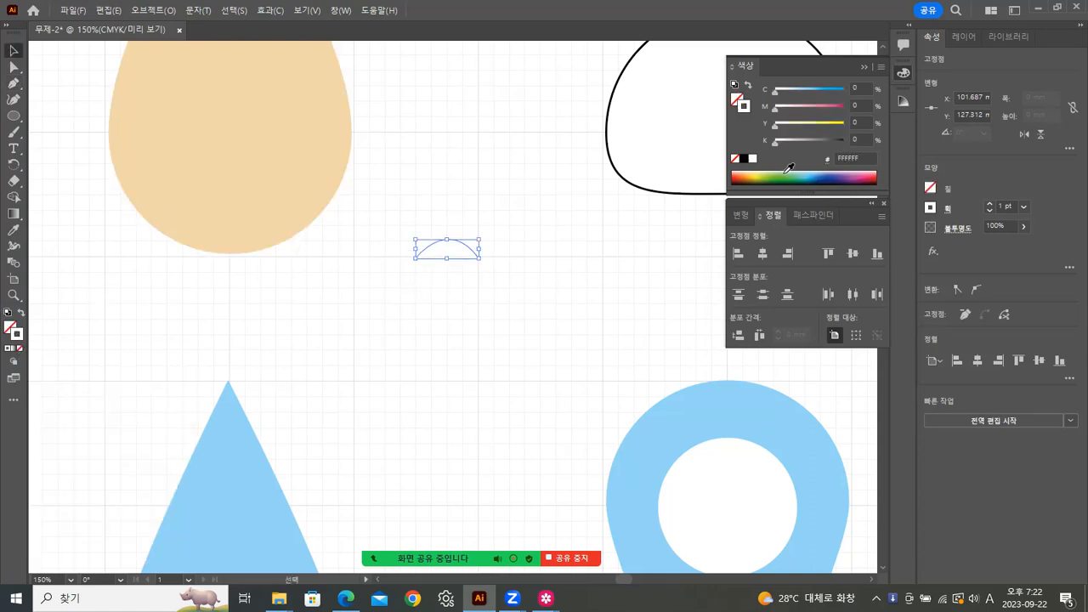
left_click(742, 159)
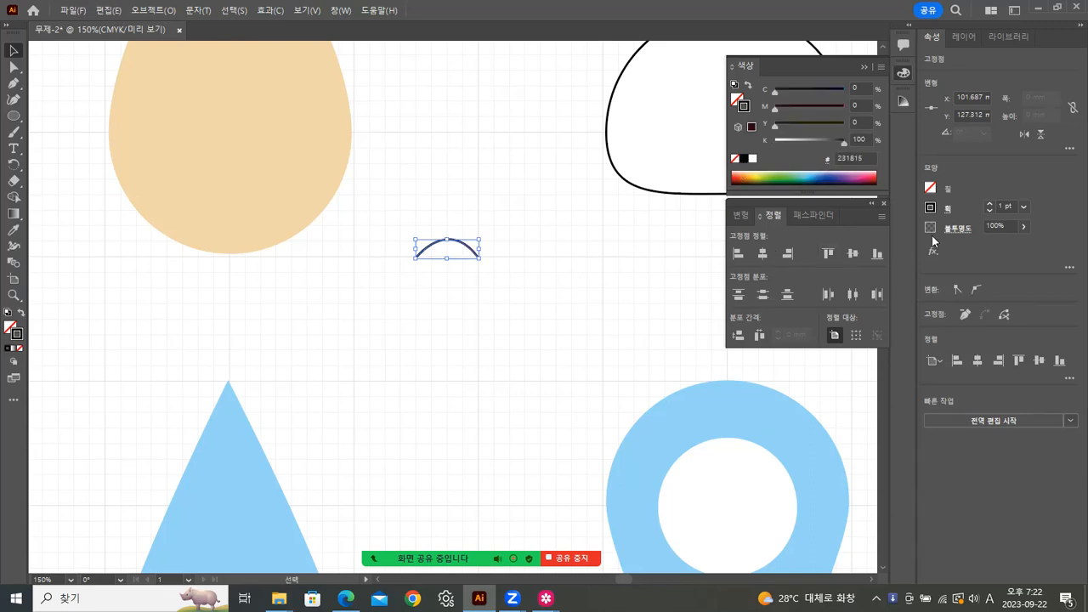
Step: Set the arc's stroke weight to 7 pt after trying 5 and 10 pt
left_click(1024, 204)
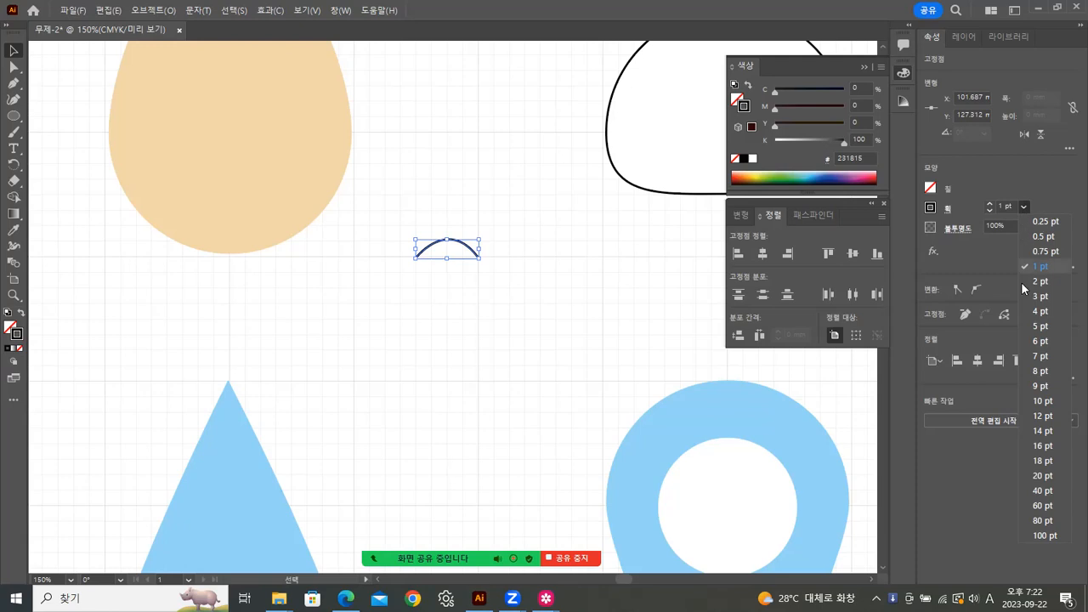
left_click(1035, 325)
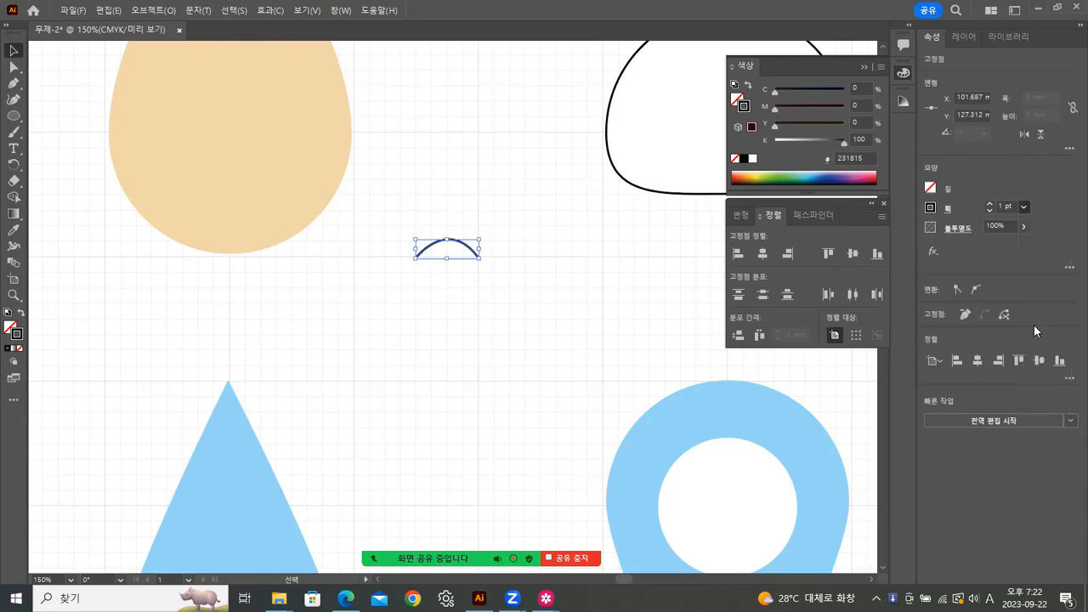
left_click(1027, 205)
left_click(1047, 406)
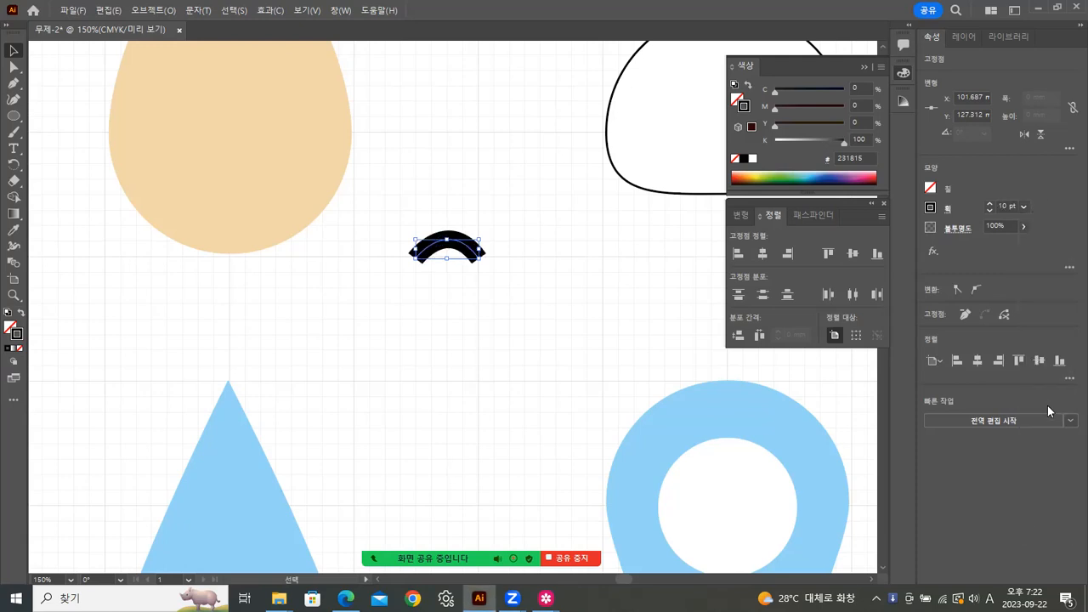
left_click(1025, 206)
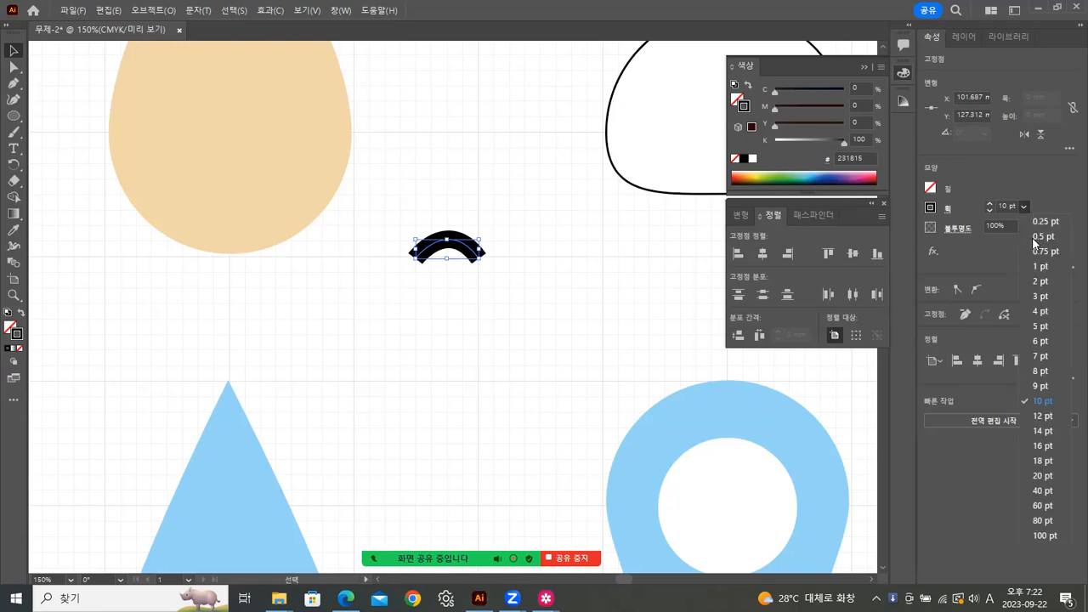
left_click(1037, 358)
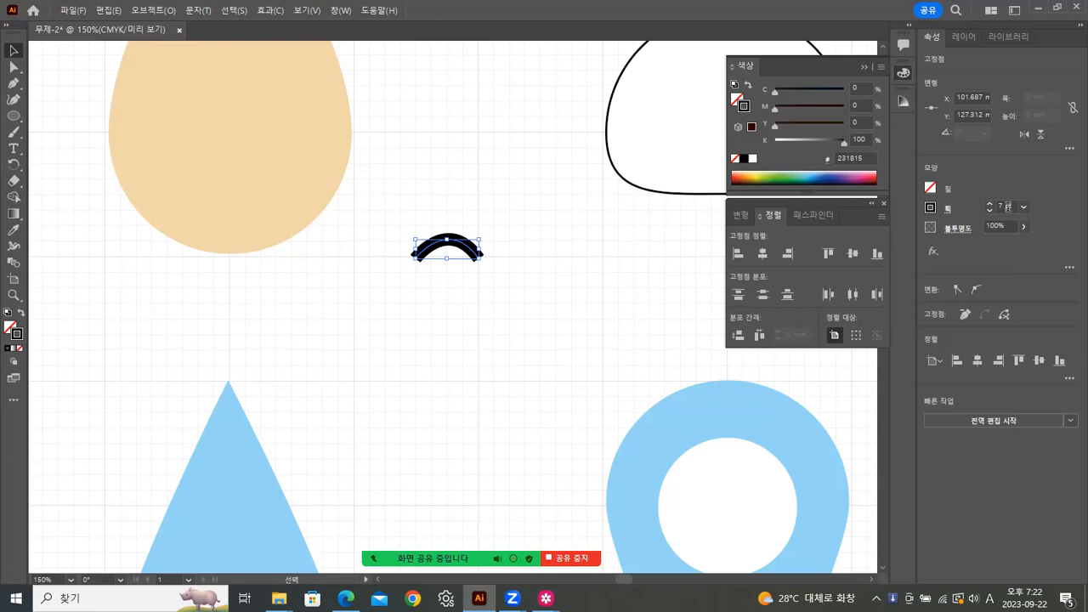
left_click(503, 244)
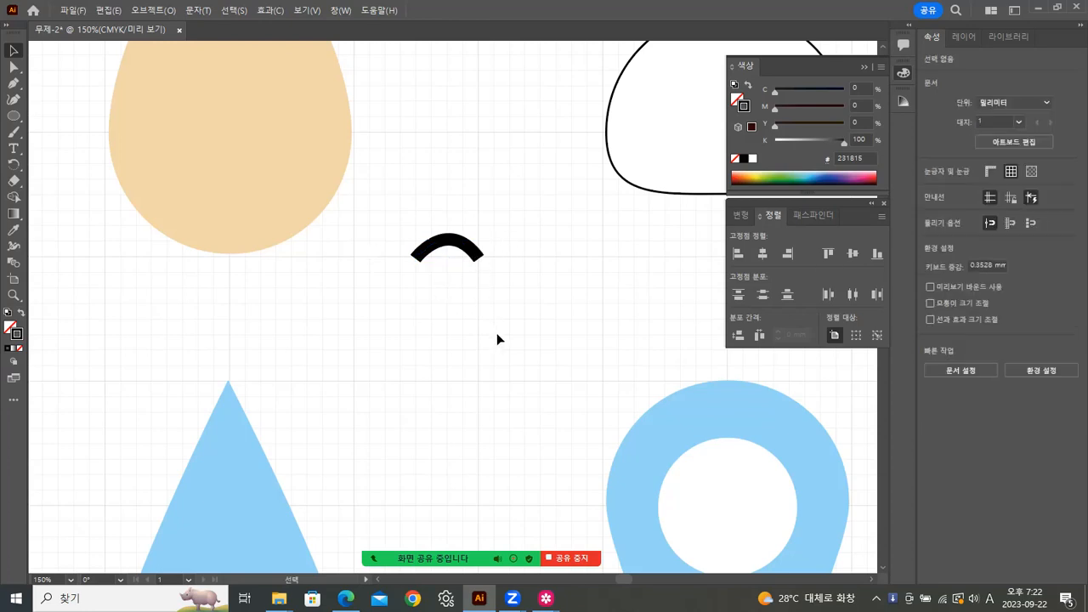
left_click(443, 251)
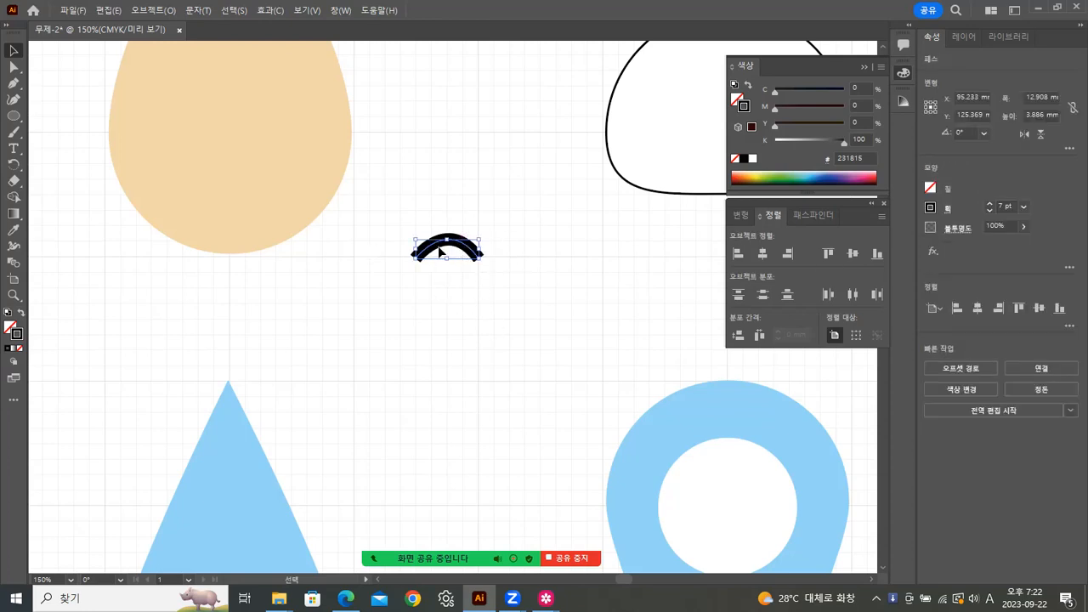
Step: Zoom in and slightly adjust the curve handle at the arc's right anchor
key("z")
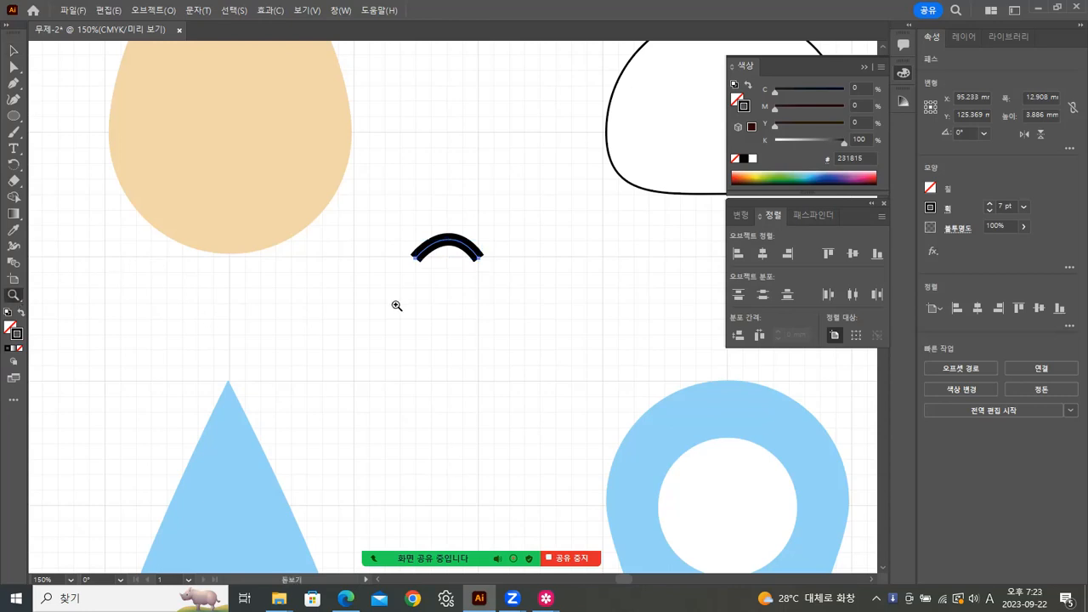
left_click(470, 298)
left_click(536, 288)
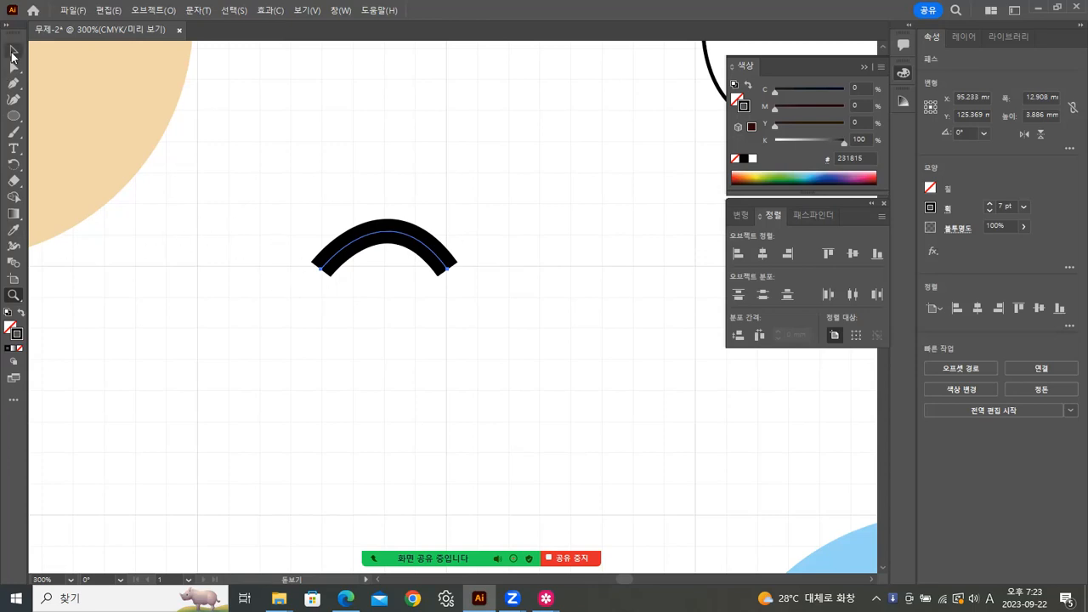
left_click(13, 68)
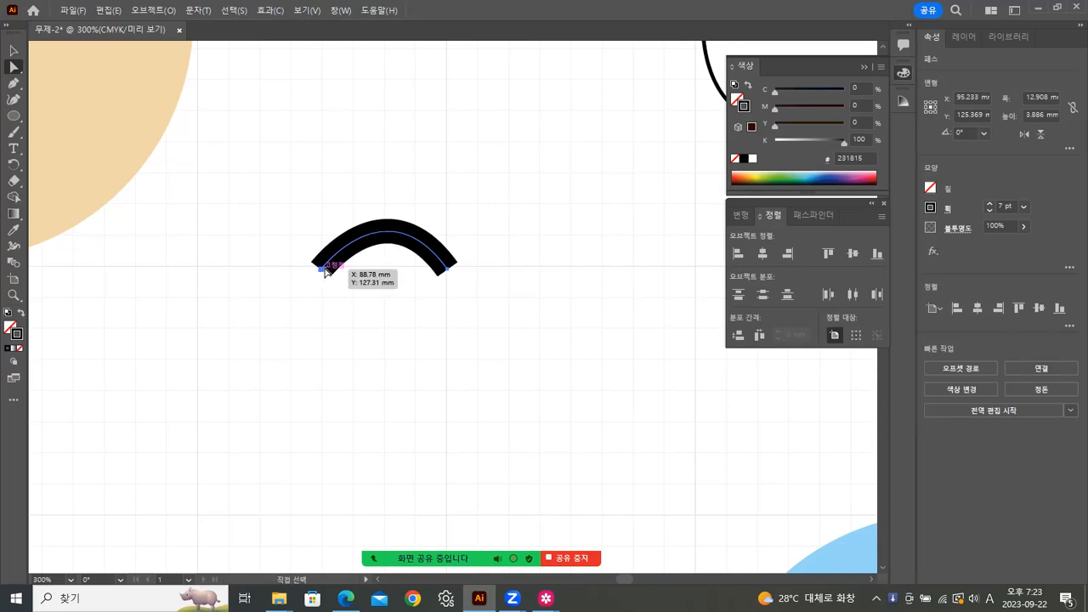
left_click(446, 269)
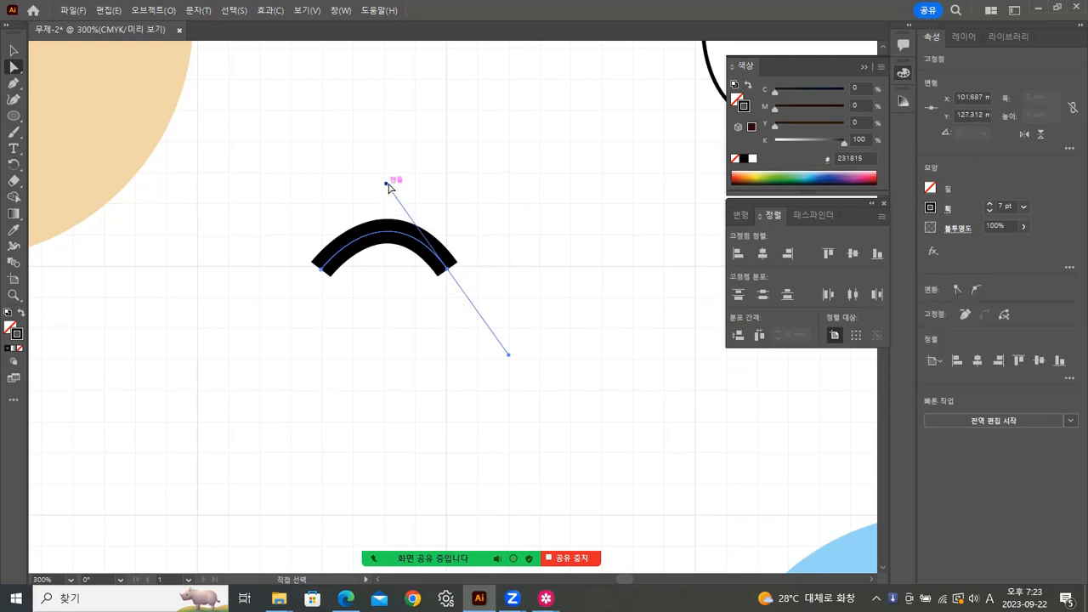
left_click_drag(387, 184, 380, 189)
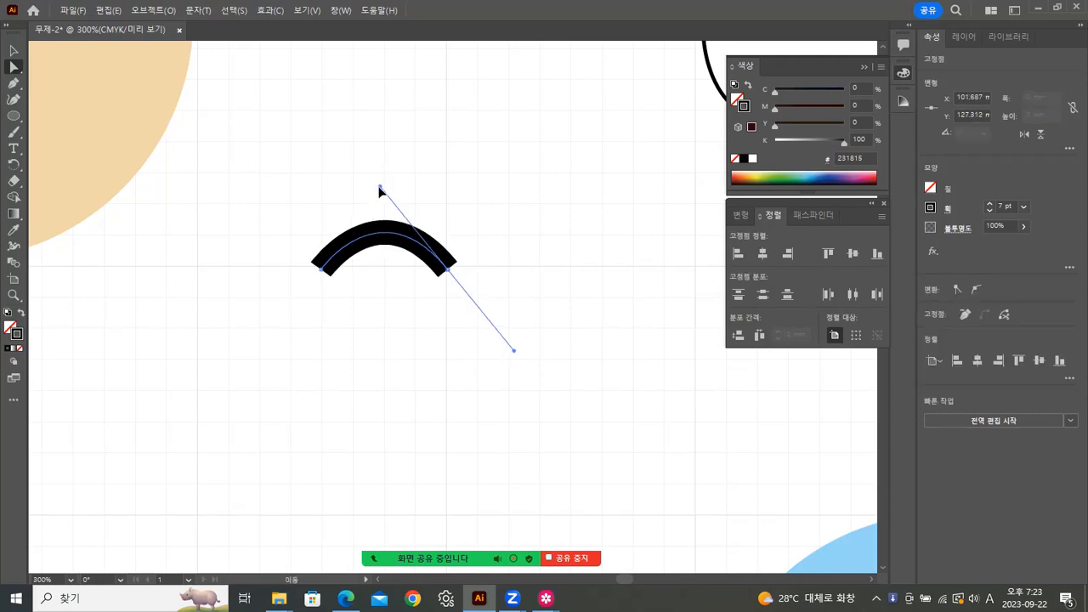
left_click(14, 51)
left_click(469, 253)
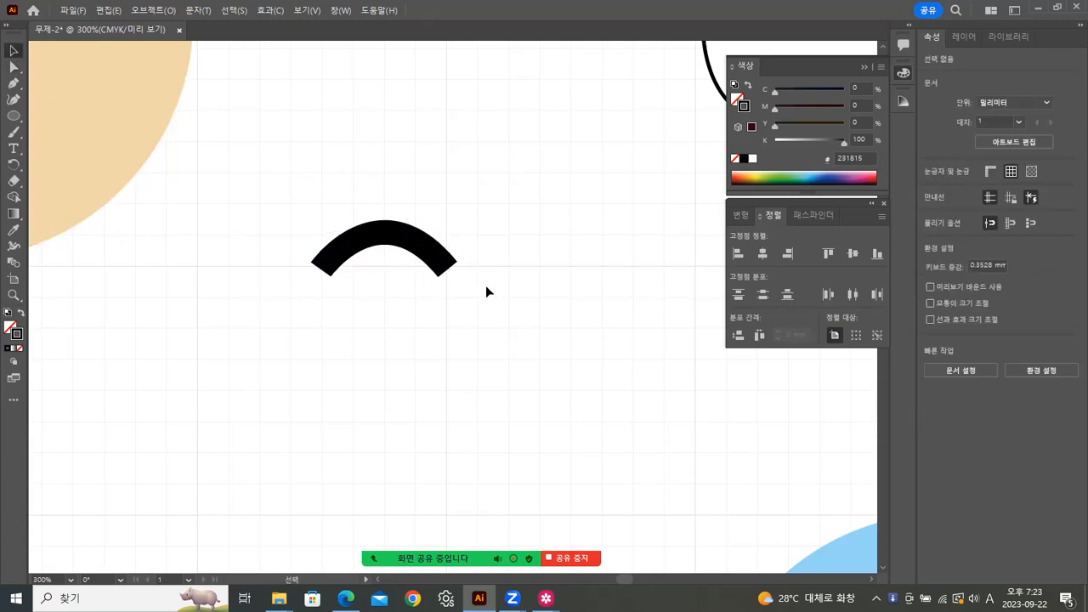
mouse_move(545, 599)
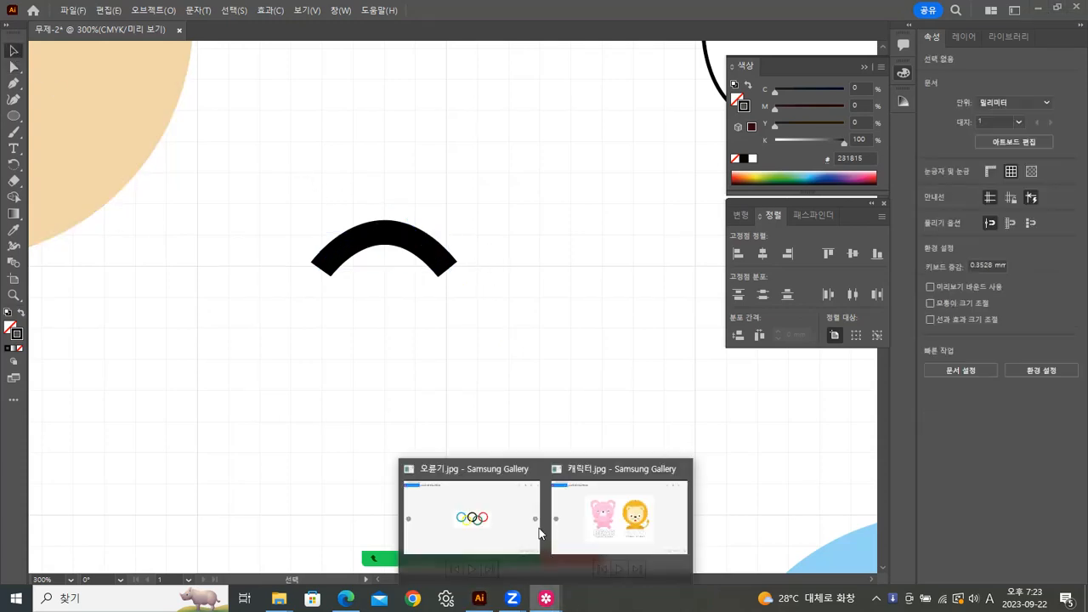
left_click(610, 493)
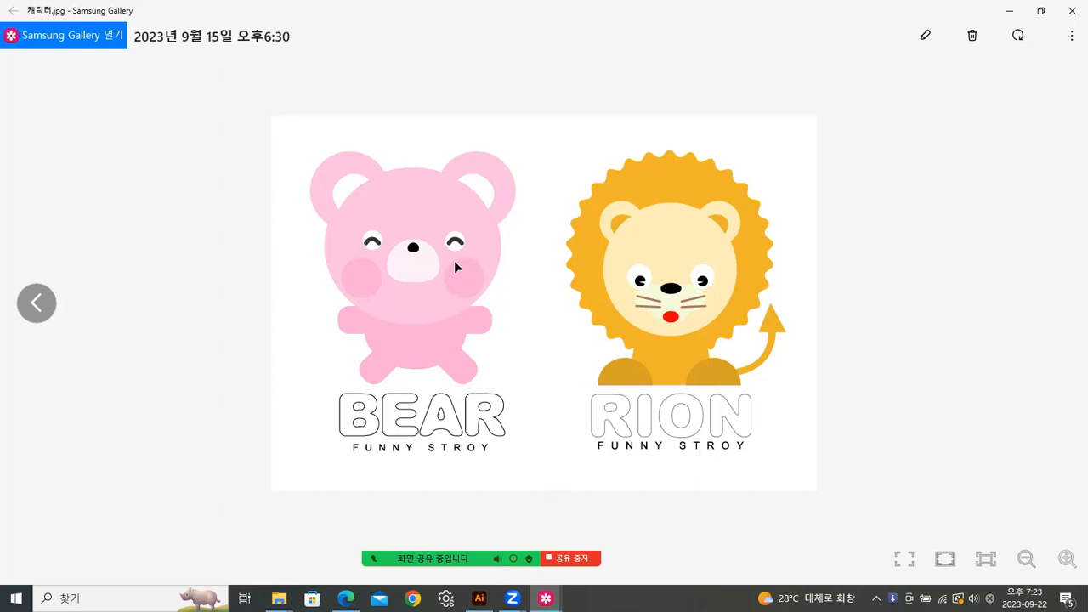
key("alt+Tab")
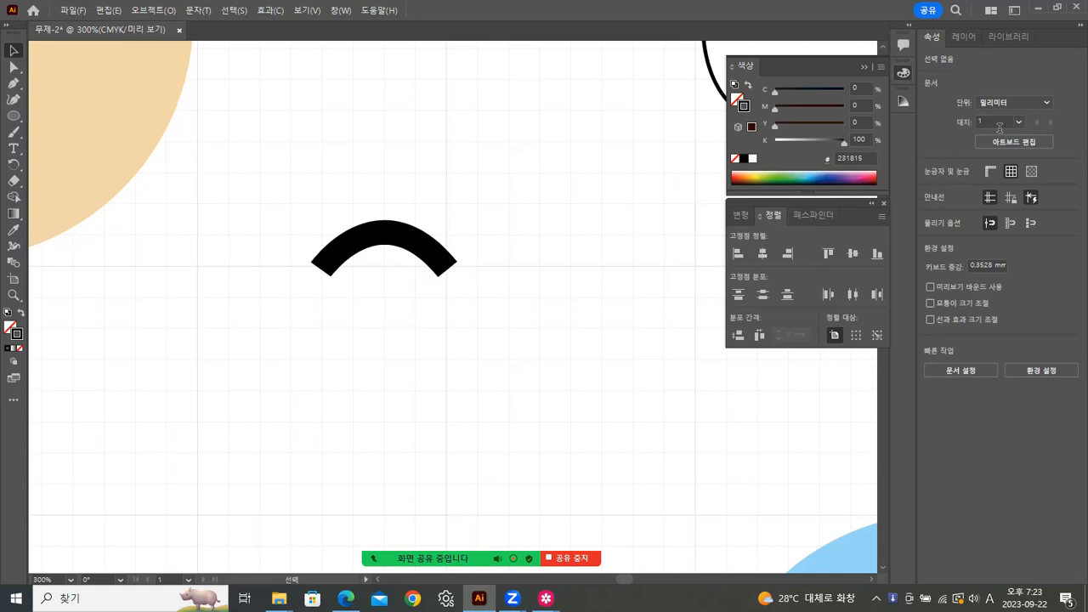
Step: Open the Stroke panel from the Window menu with its full options shown
left_click(423, 253)
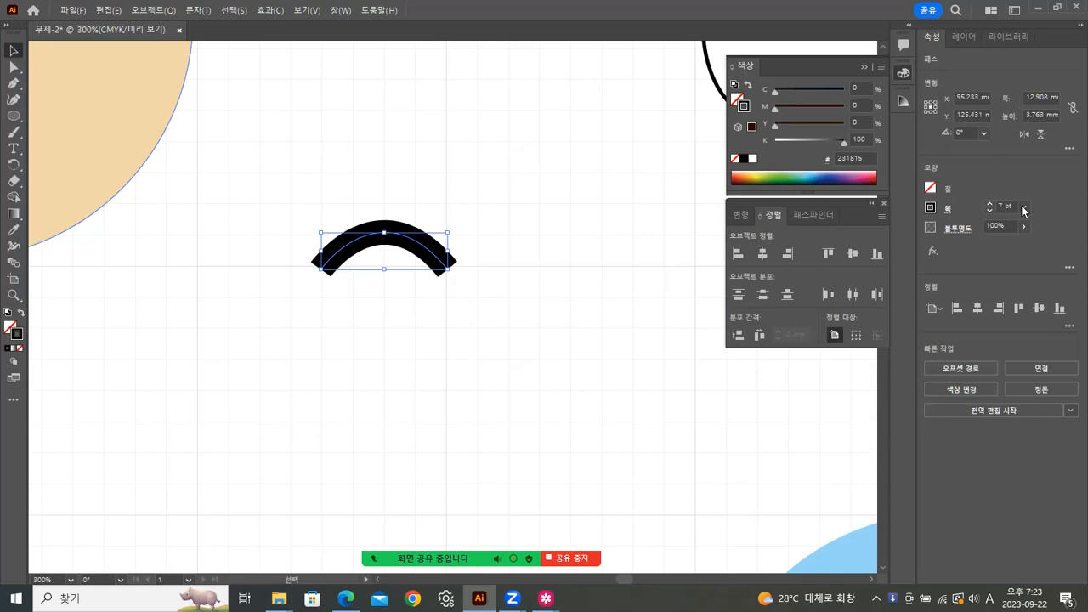
left_click(340, 11)
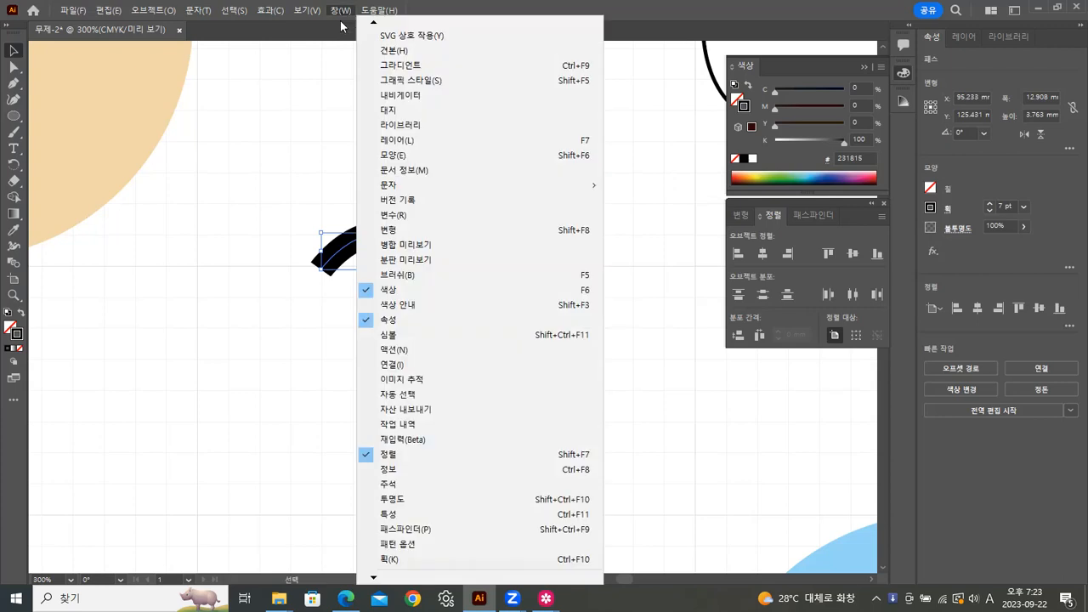
left_click(387, 559)
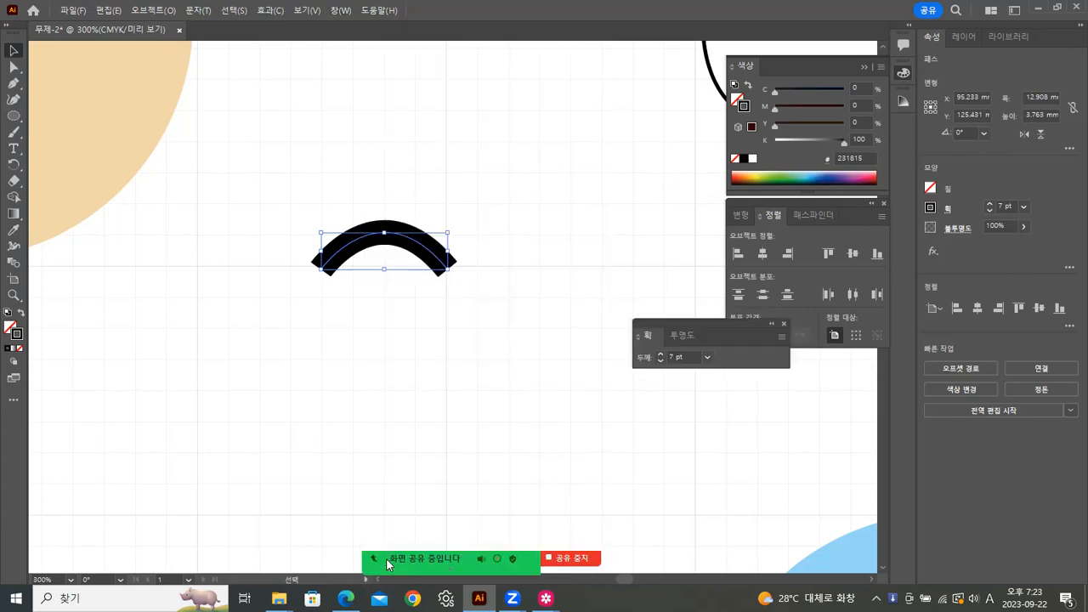
mouse_move(690, 320)
left_mouse_down()
mouse_move(729, 384)
mouse_move(763, 352)
mouse_move(764, 364)
left_mouse_up()
left_click(860, 382)
left_click(902, 386)
mouse_move(803, 375)
left_mouse_down()
mouse_move(663, 275)
mouse_move(643, 133)
left_mouse_up()
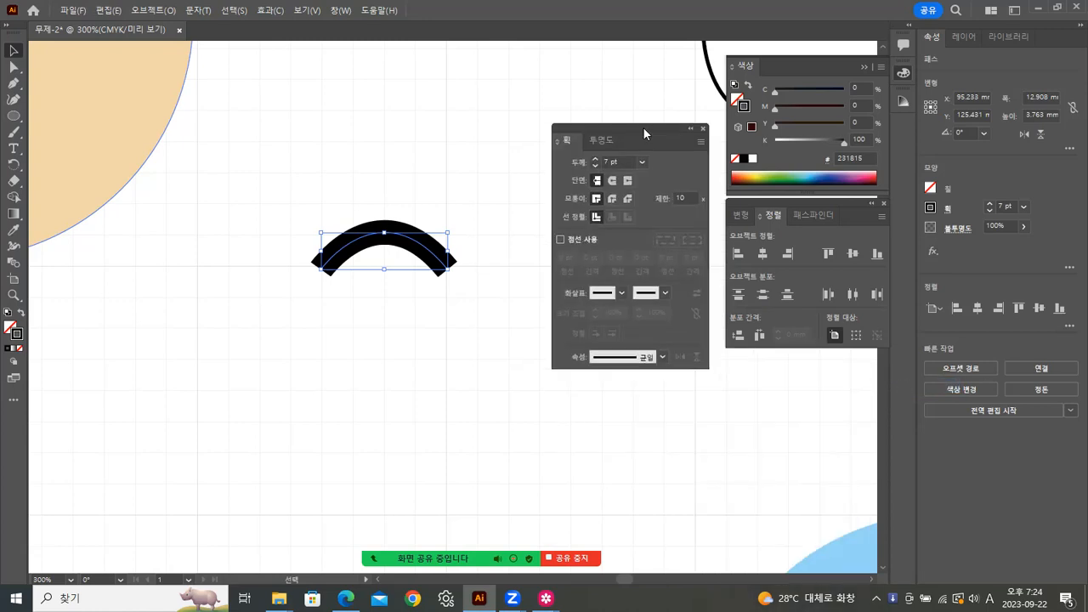
Step: Give the arc Round Cap ends
left_click(404, 291)
left_click(425, 245)
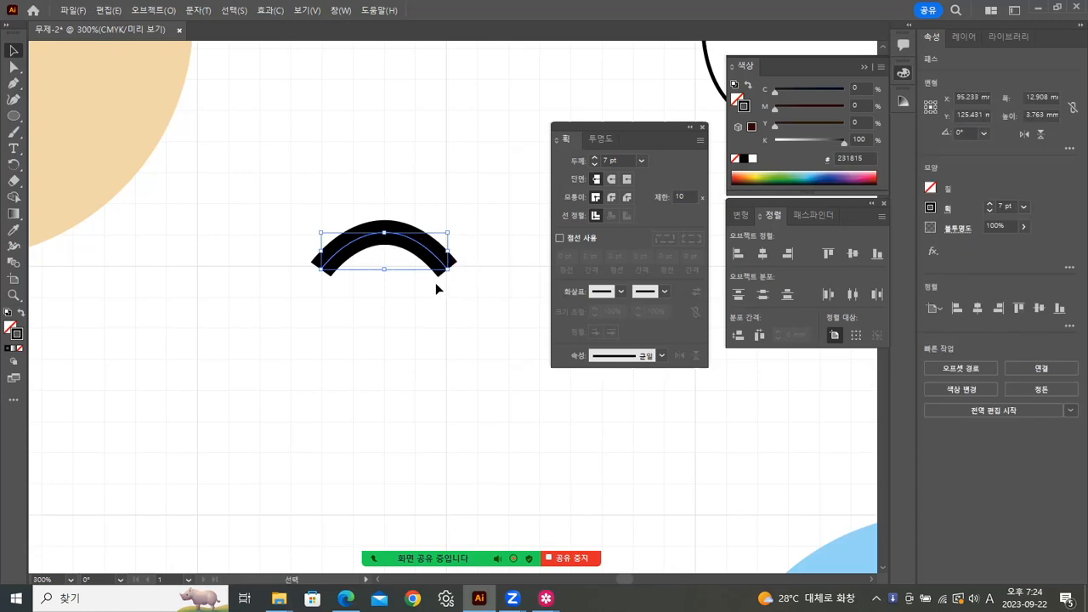
left_click(612, 178)
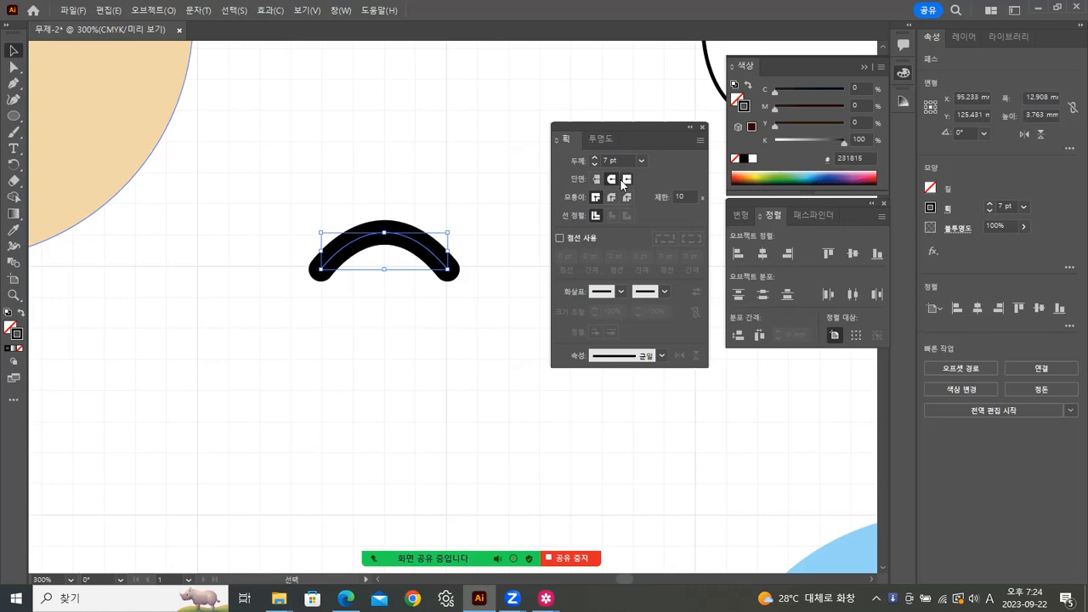
left_click(476, 158)
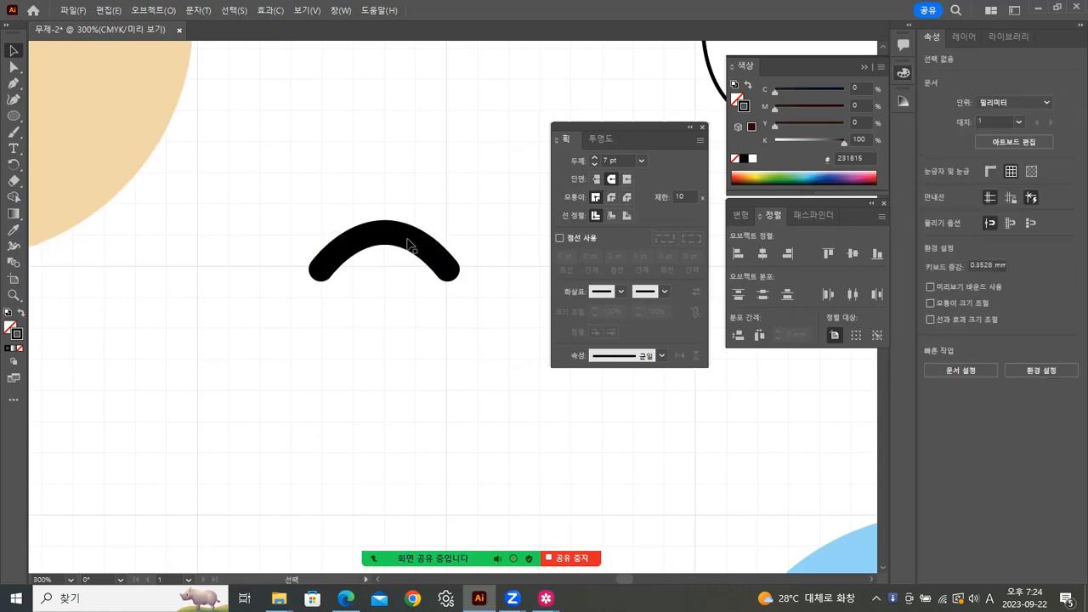
Step: Convert the arc's stroke into a filled shape with Outline Stroke
left_click(413, 242)
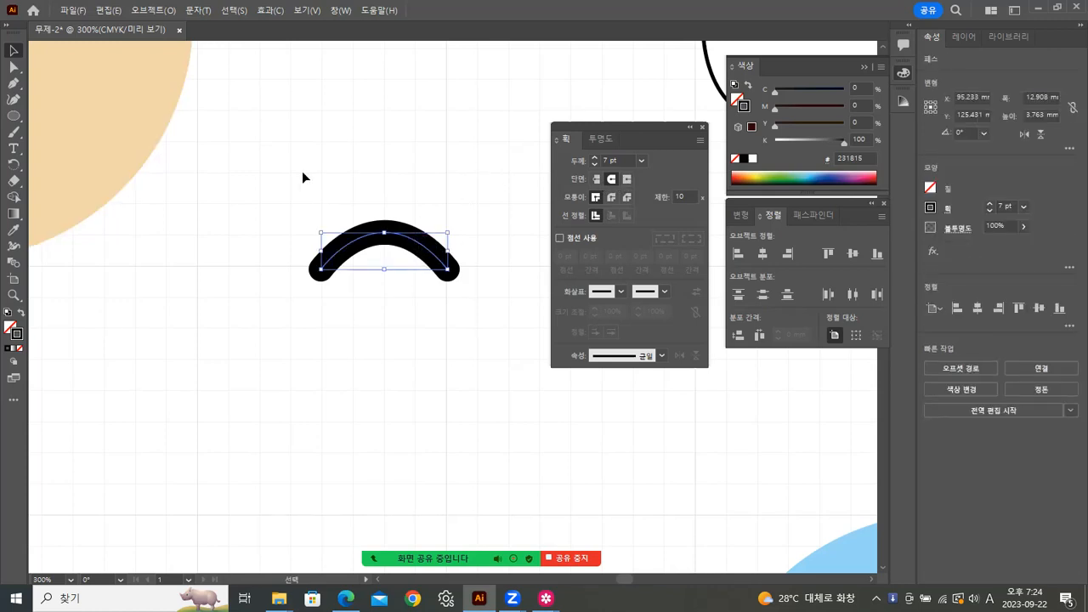
left_click(147, 10)
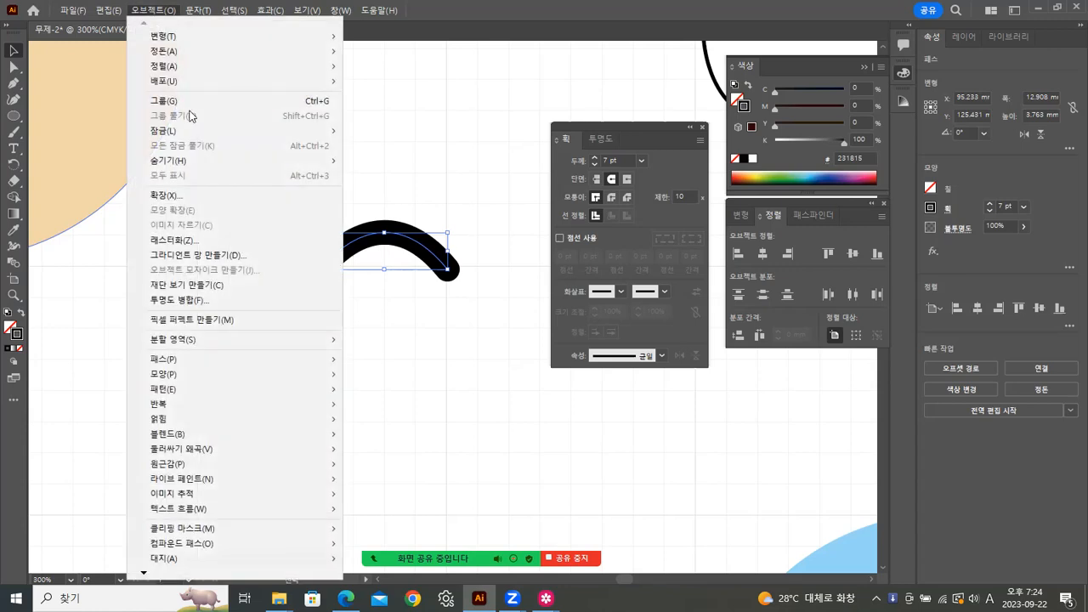
mouse_move(250, 360)
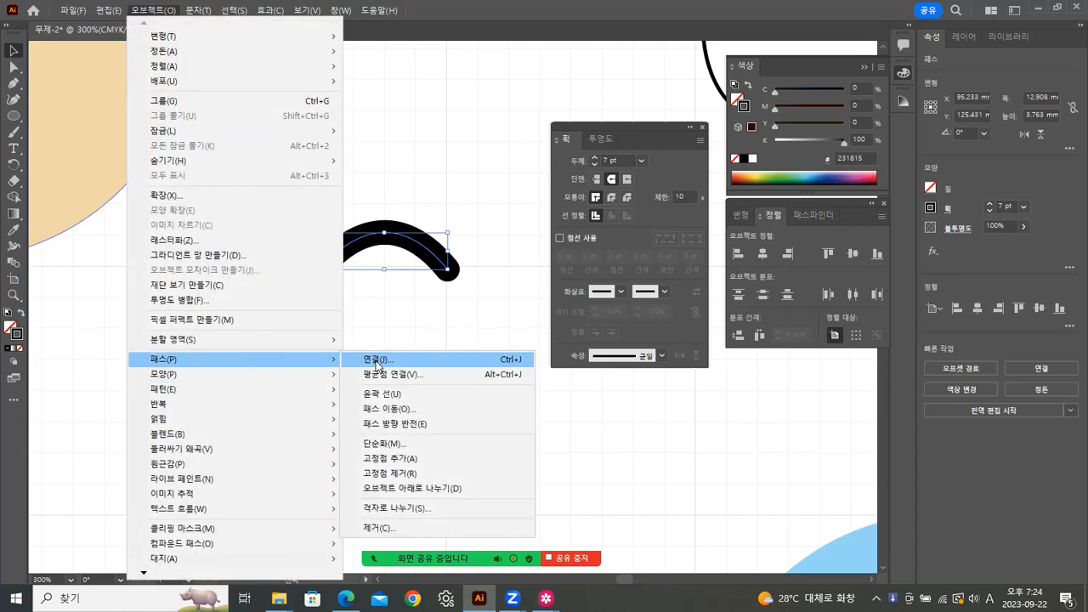
left_click(381, 393)
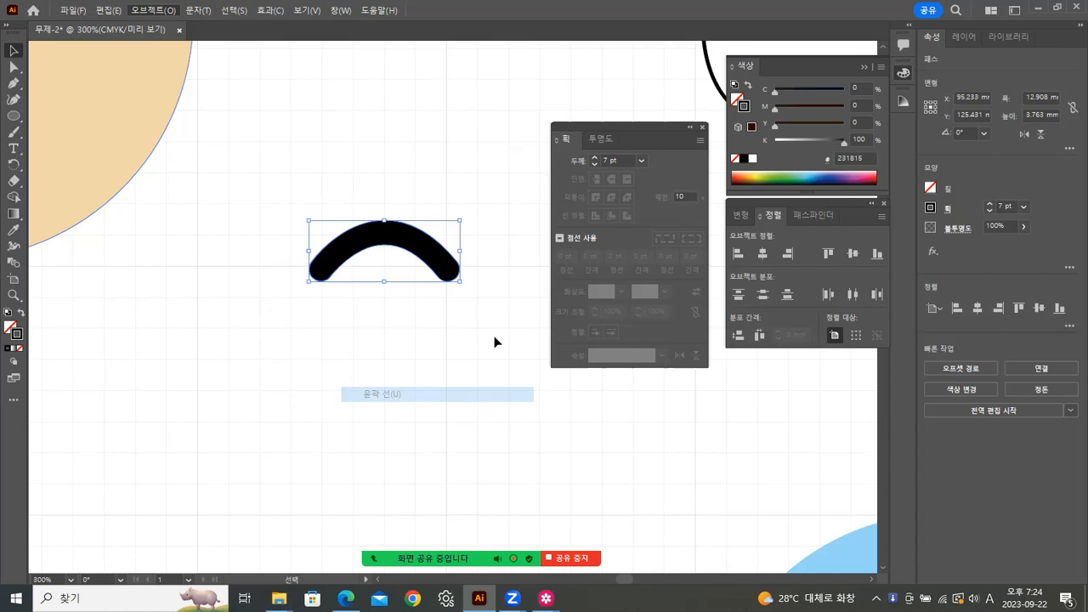
Step: Draw a trial closed arch shape with the Pen tool below the arc
left_click(14, 83)
left_click(337, 370)
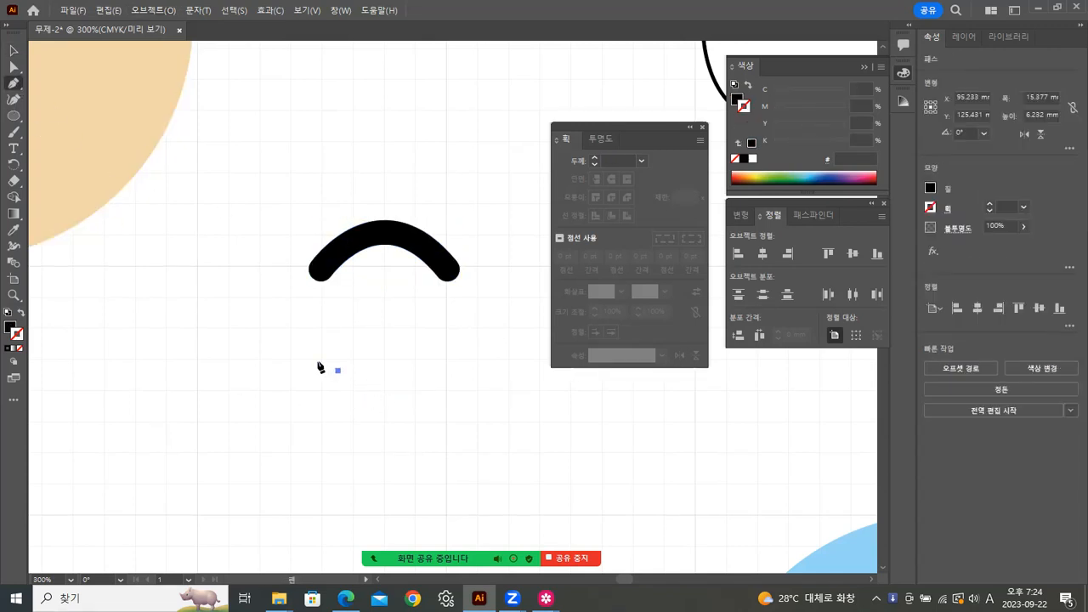
mouse_move(320, 350)
left_mouse_down()
mouse_move(333, 330)
mouse_move(331, 344)
left_mouse_up()
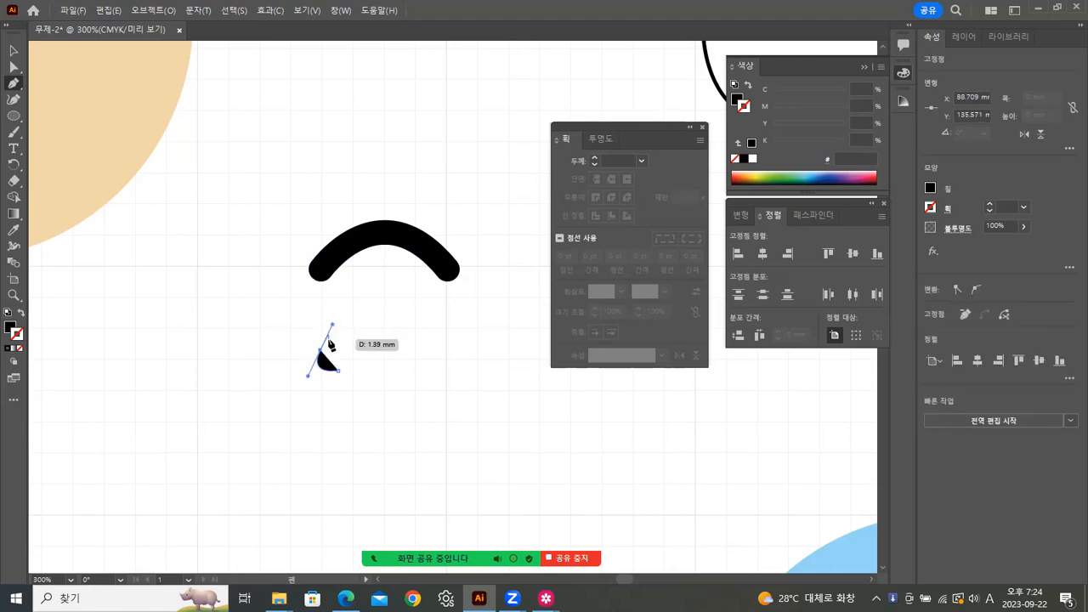
left_click(320, 349)
left_click_drag(463, 338, 545, 416)
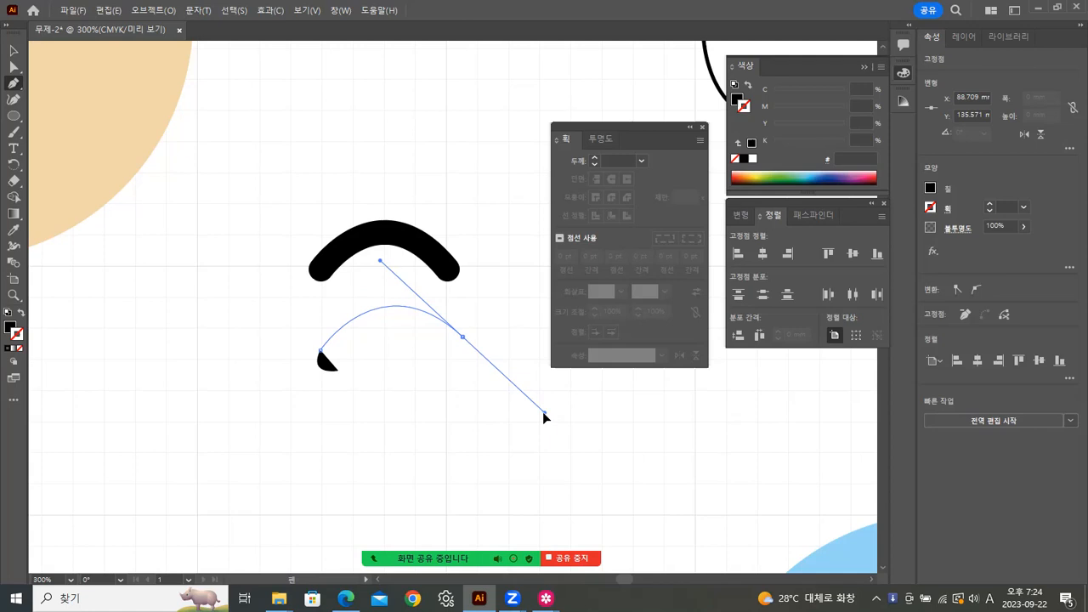
left_click(462, 338)
left_click_drag(440, 365, 472, 364)
left_click_drag(338, 371, 291, 446)
Step: Select and delete the hand-drawn trial arch
left_click(12, 54)
left_click(343, 415)
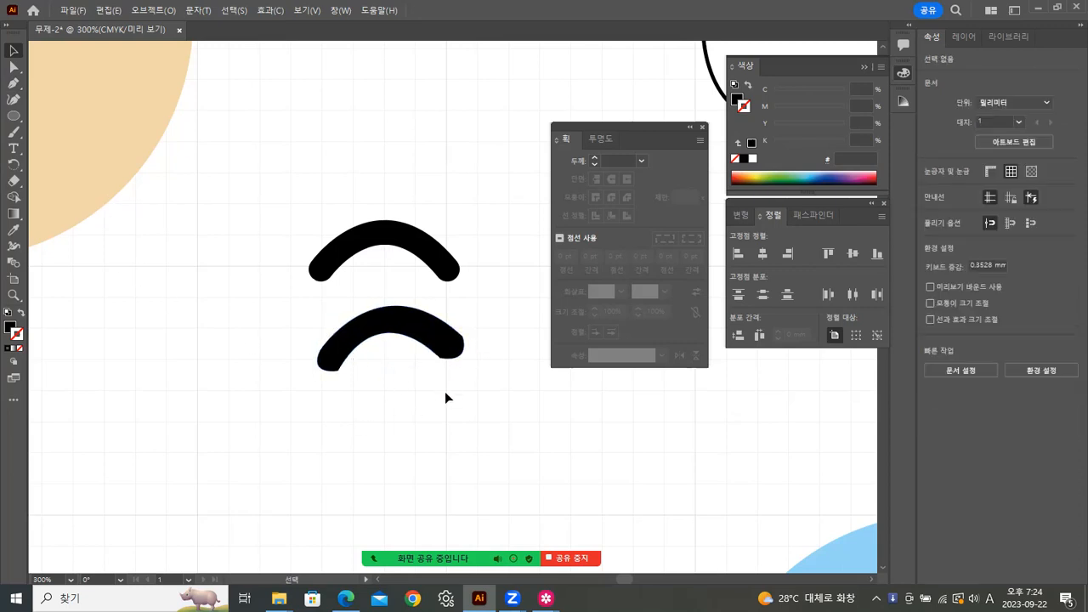
left_click(459, 274)
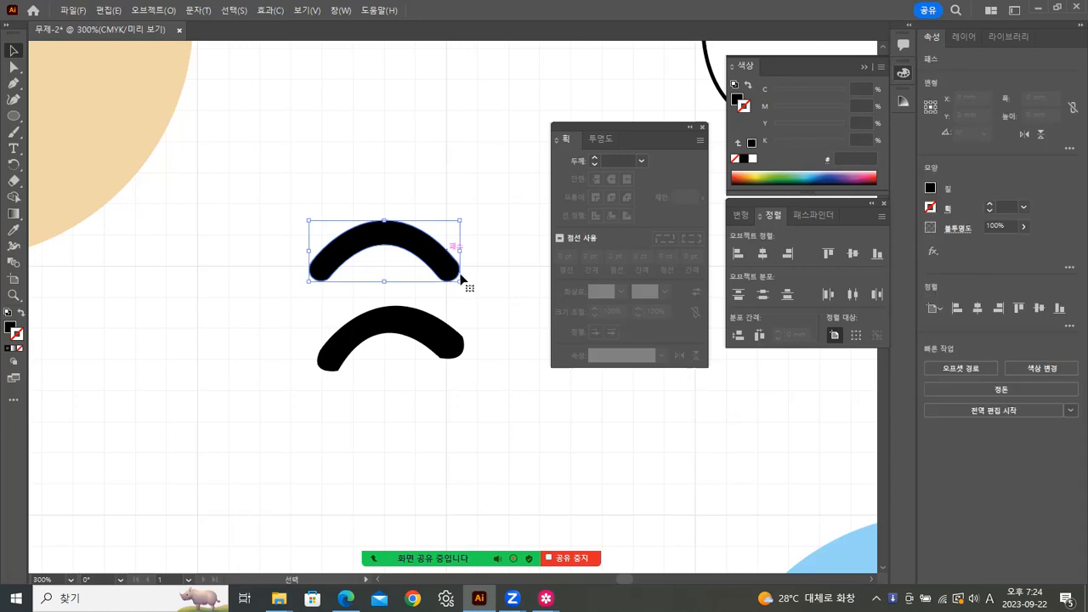
left_click(406, 374)
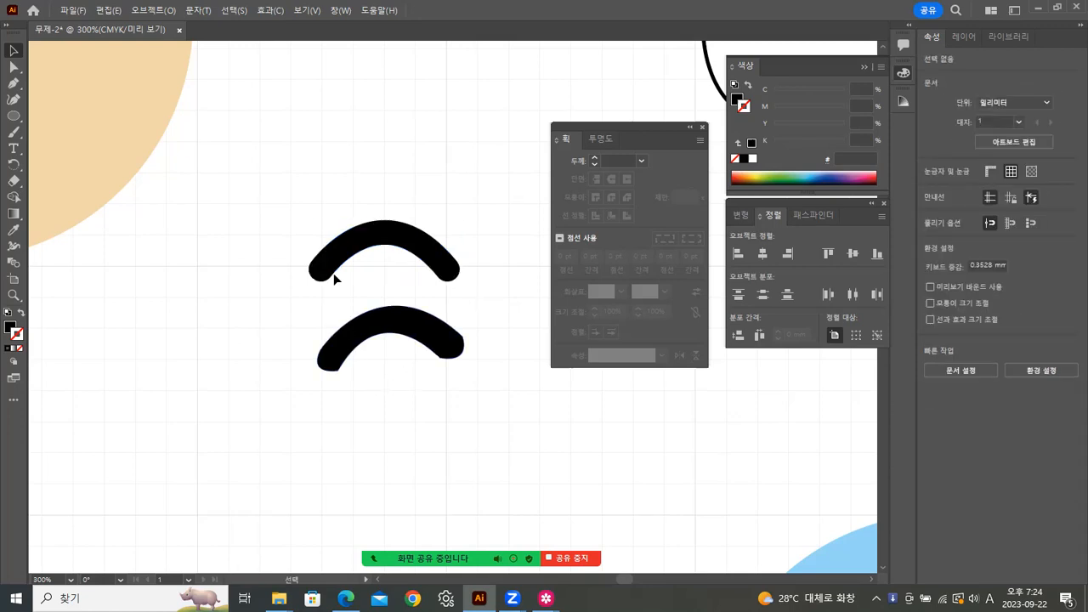
left_click(448, 347)
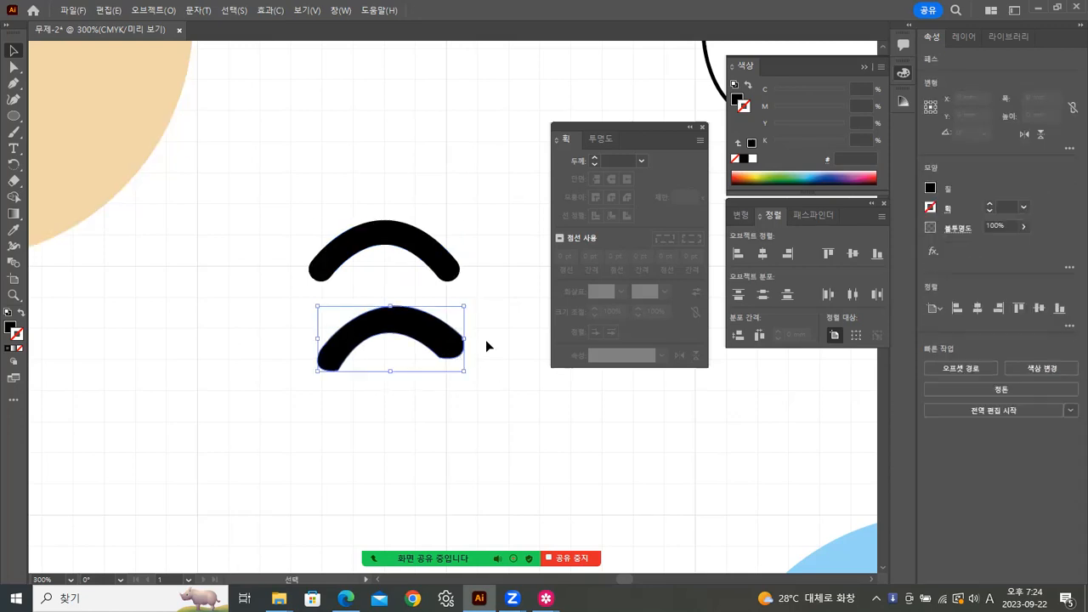
key("Delete")
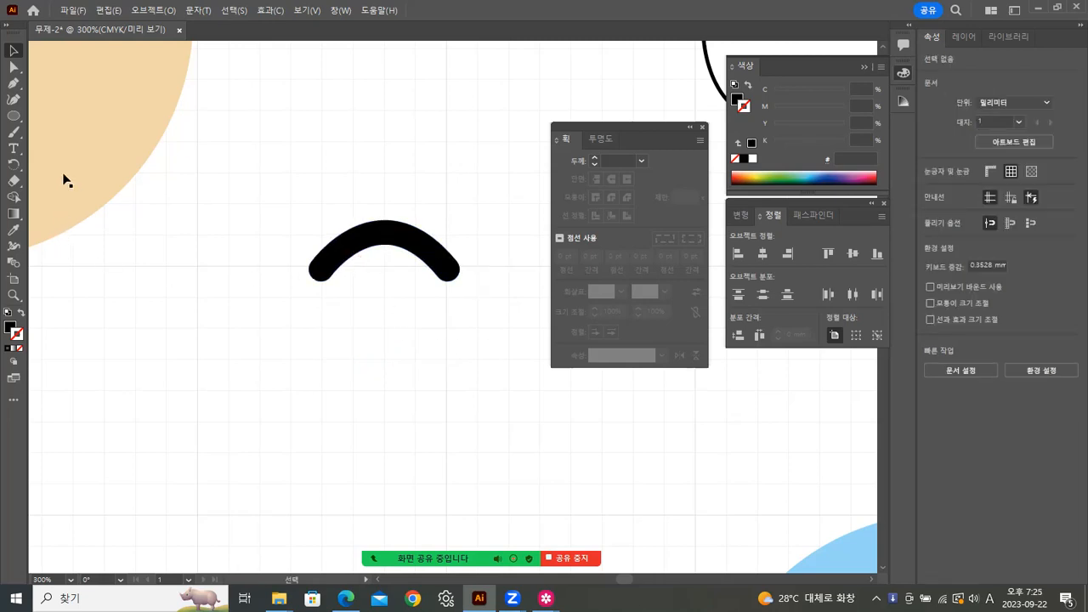
Step: Briefly view the lion and bear reference image, then hide it
mouse_move(546, 598)
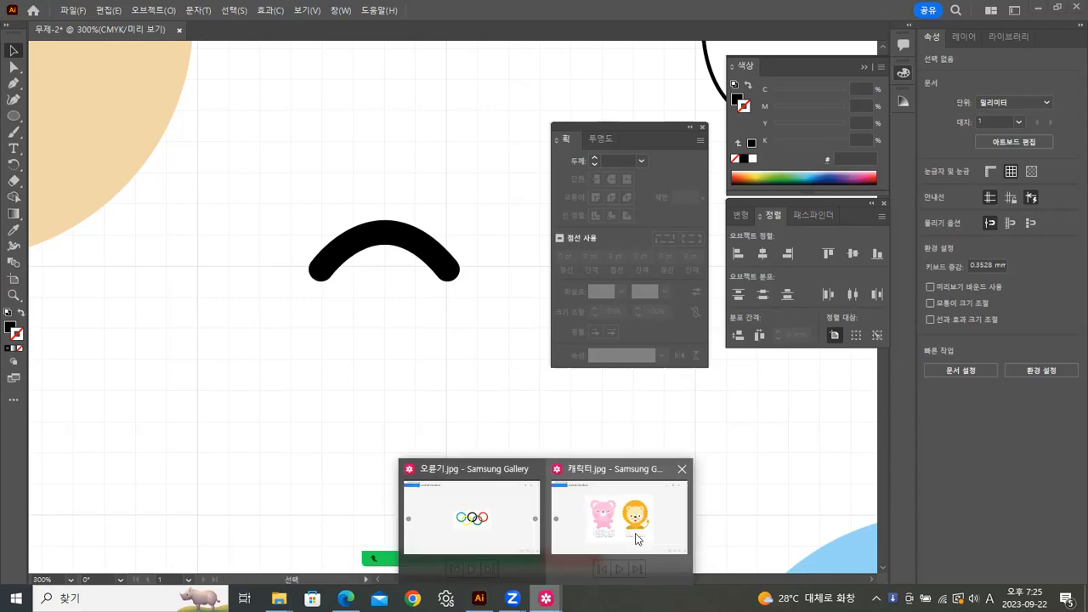
left_click(639, 537)
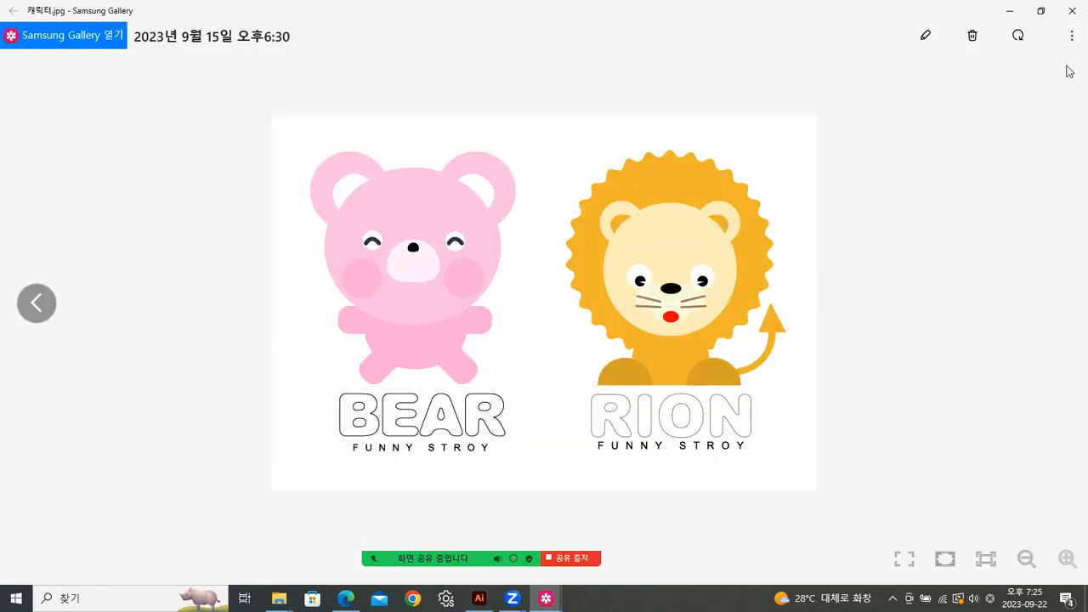
left_click(1008, 13)
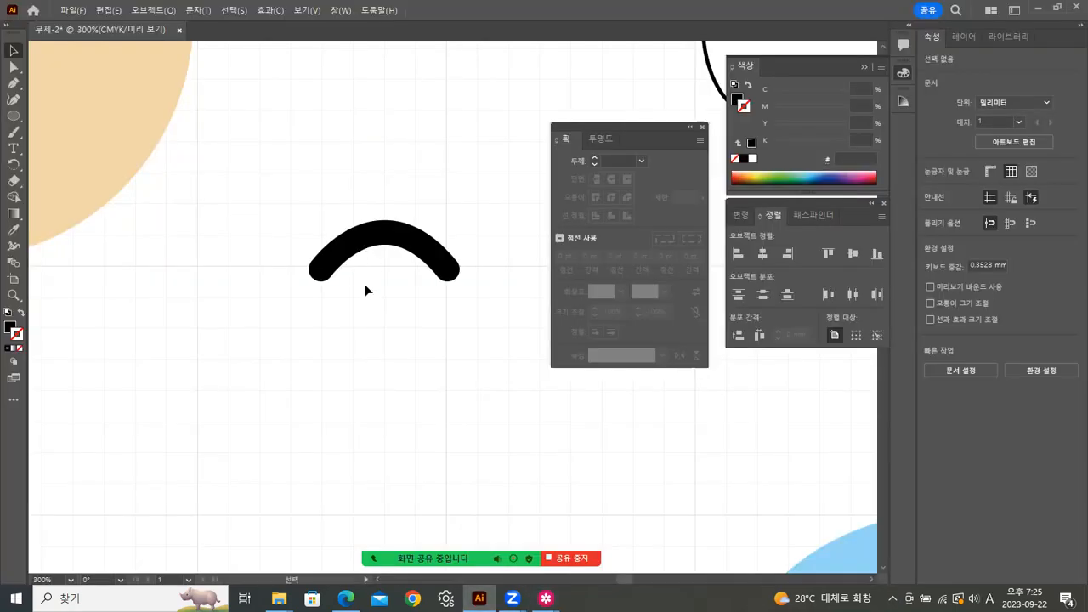
Step: Draw an ellipse below the arc and swap its fill and stroke
left_click(13, 116)
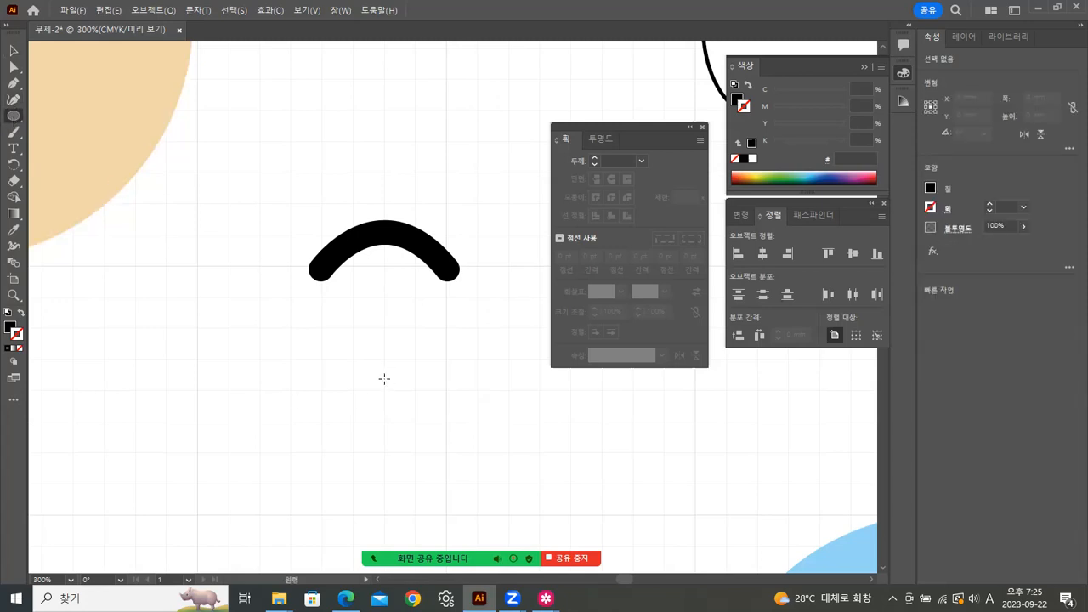
mouse_move(309, 355)
left_mouse_down()
mouse_move(453, 451)
mouse_move(460, 469)
left_mouse_up()
left_click(14, 51)
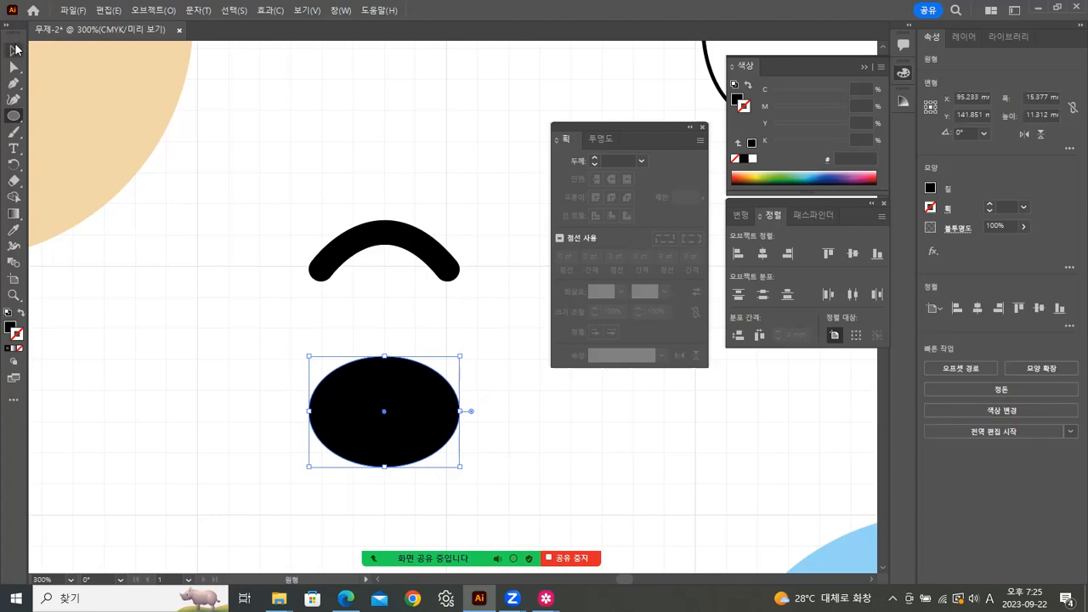
left_click(19, 313)
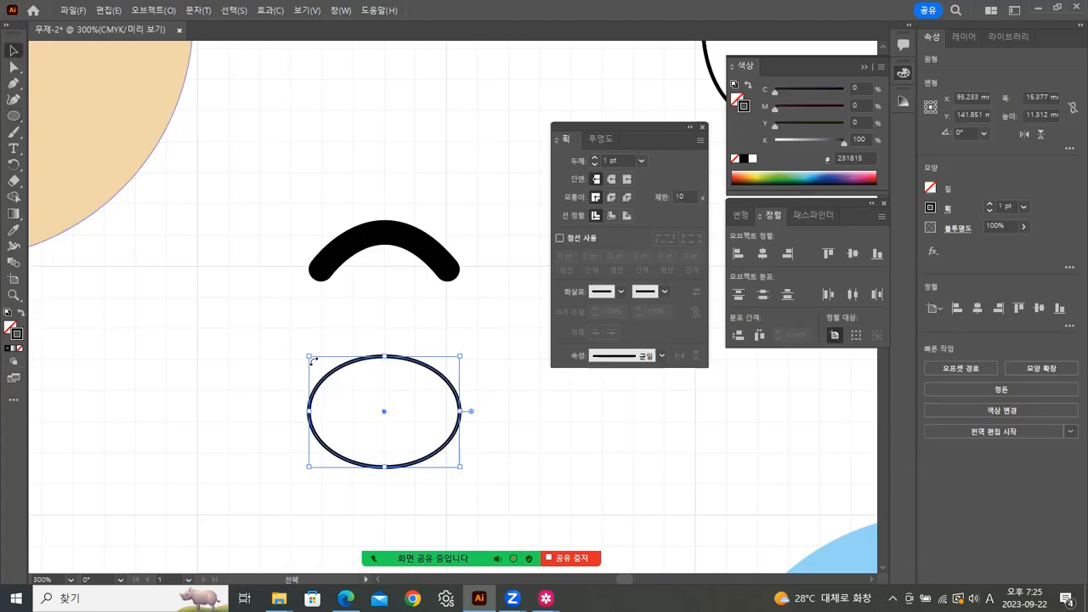
Step: Set the ellipse's stroke weight to 7 pt after trying 10 pt
left_click(1025, 207)
left_click(1041, 402)
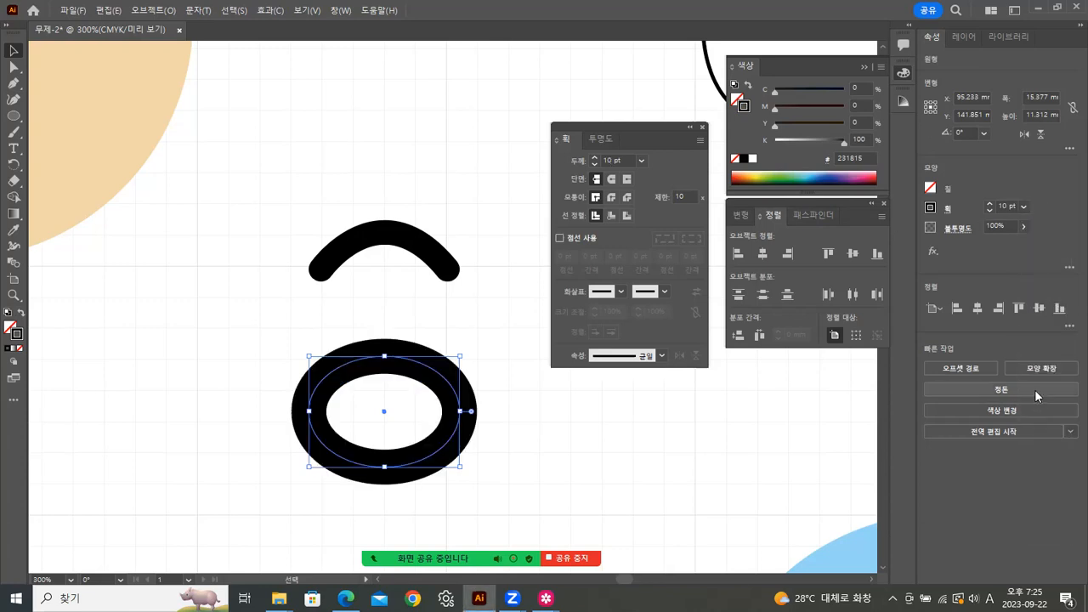
left_click(1024, 206)
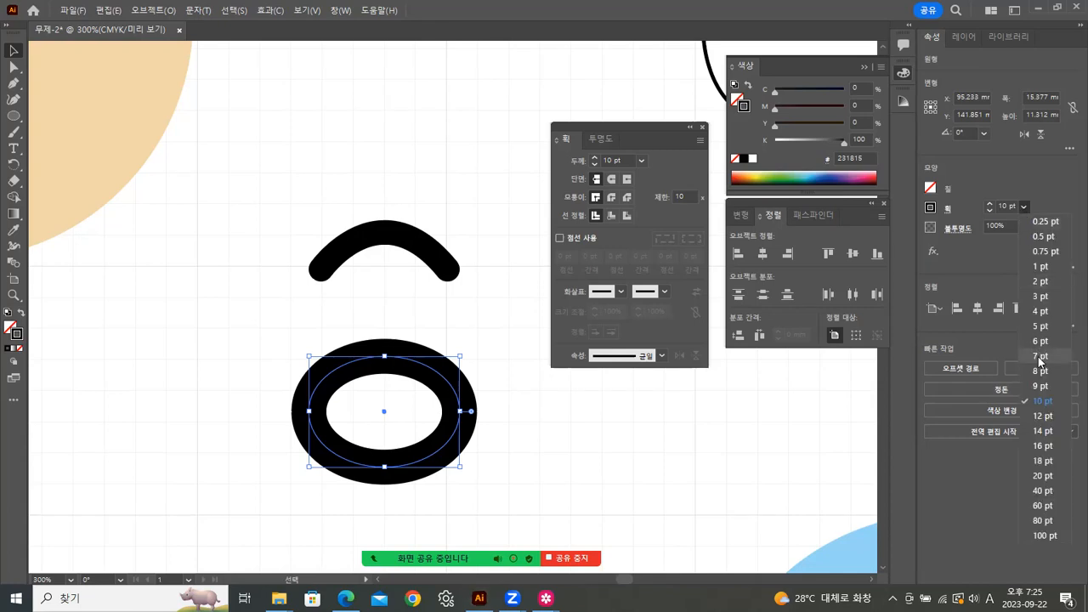
left_click(1041, 360)
left_click(451, 464)
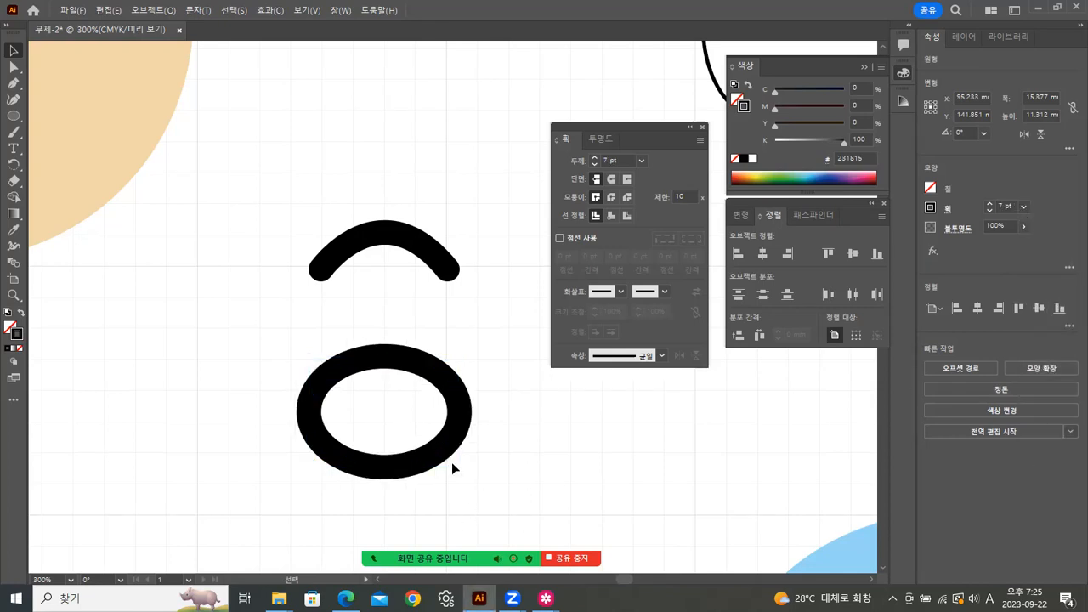
left_click(12, 68)
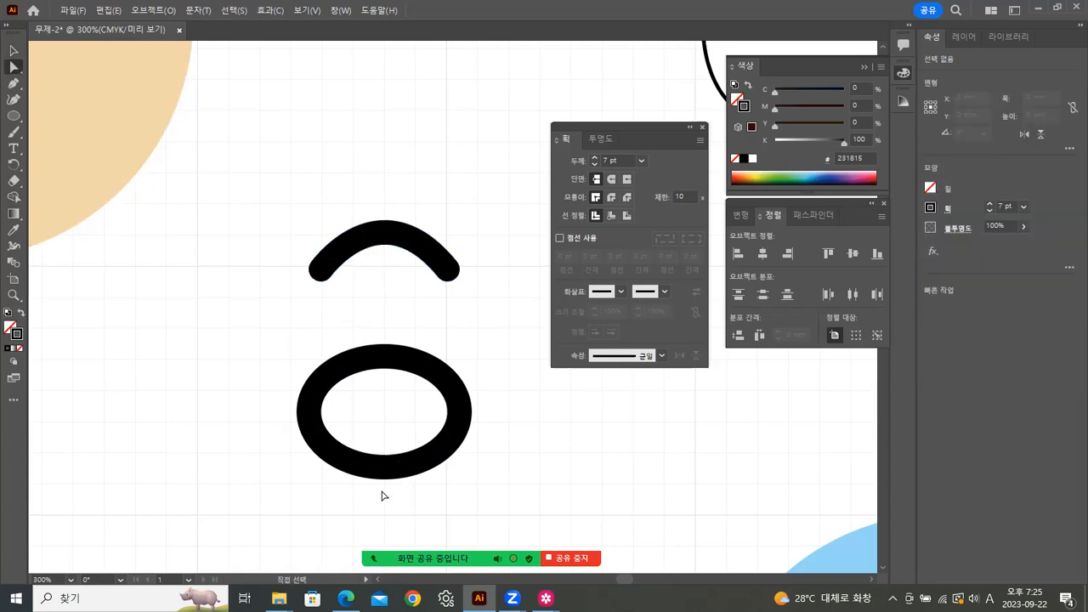
Step: Delete the ellipse's bottom anchor and give the remaining arc round caps
left_click(406, 463)
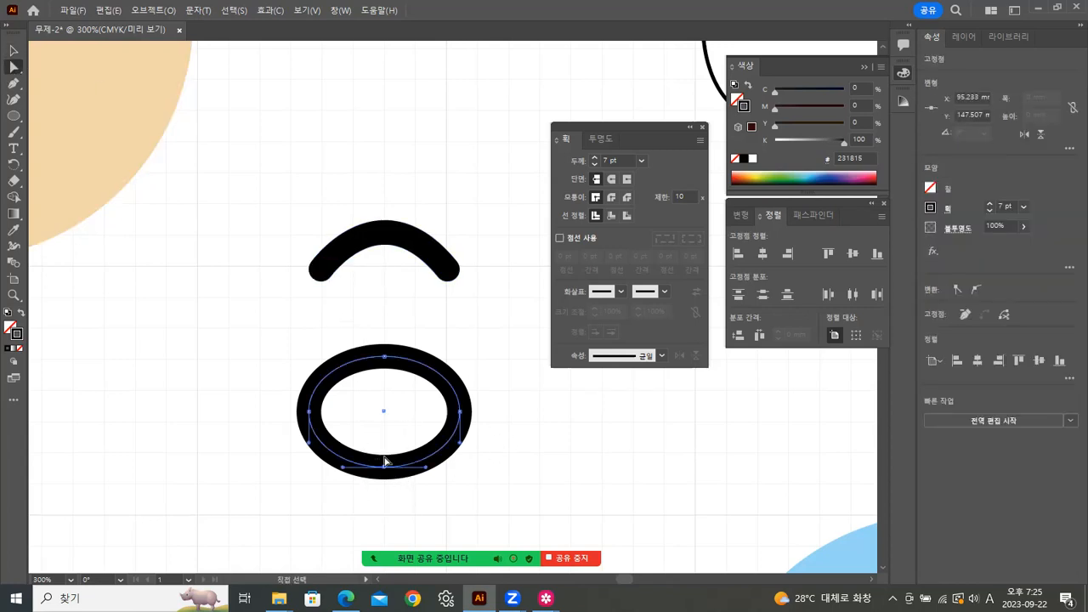
key("Delete")
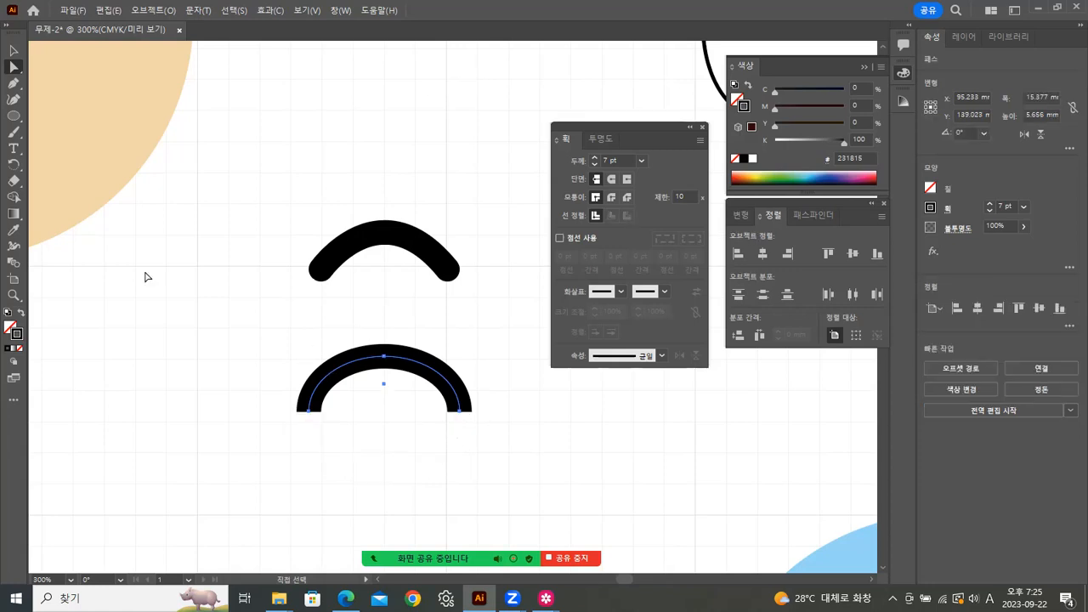
left_click(14, 50)
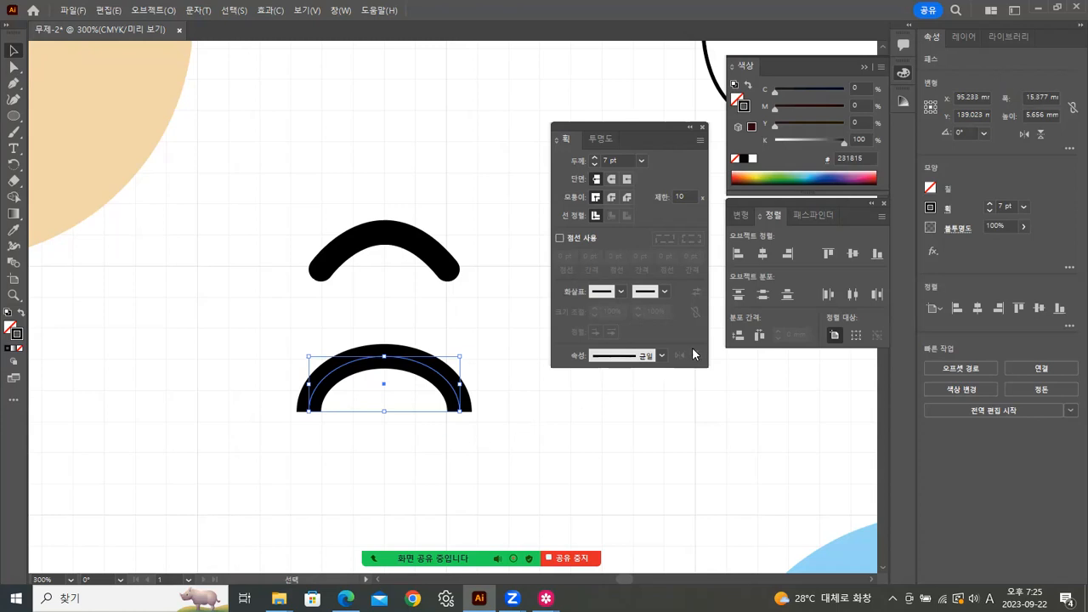
left_click(612, 179)
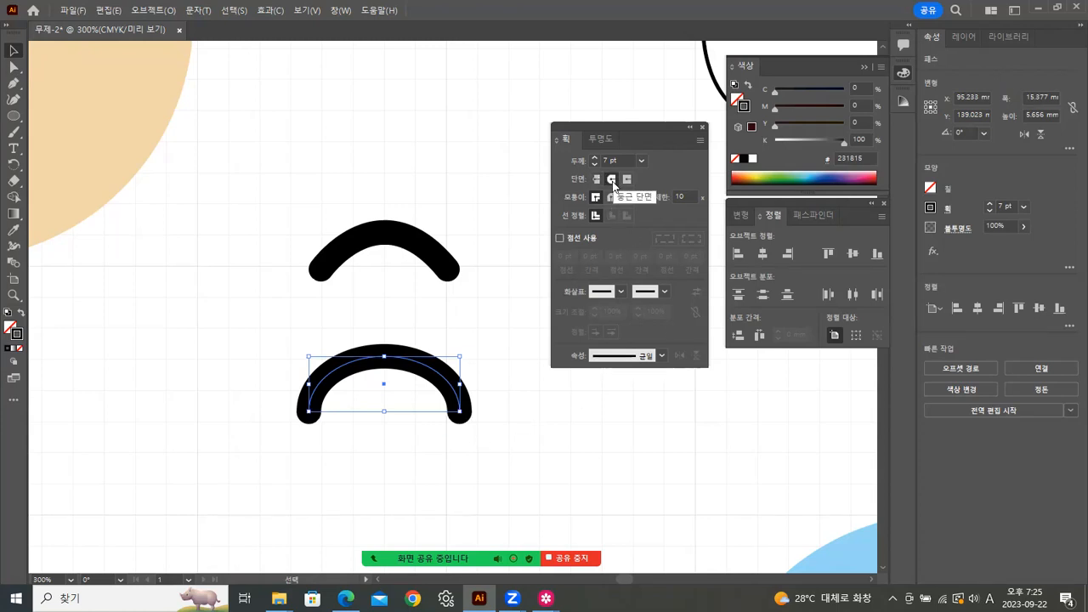
left_click(555, 477)
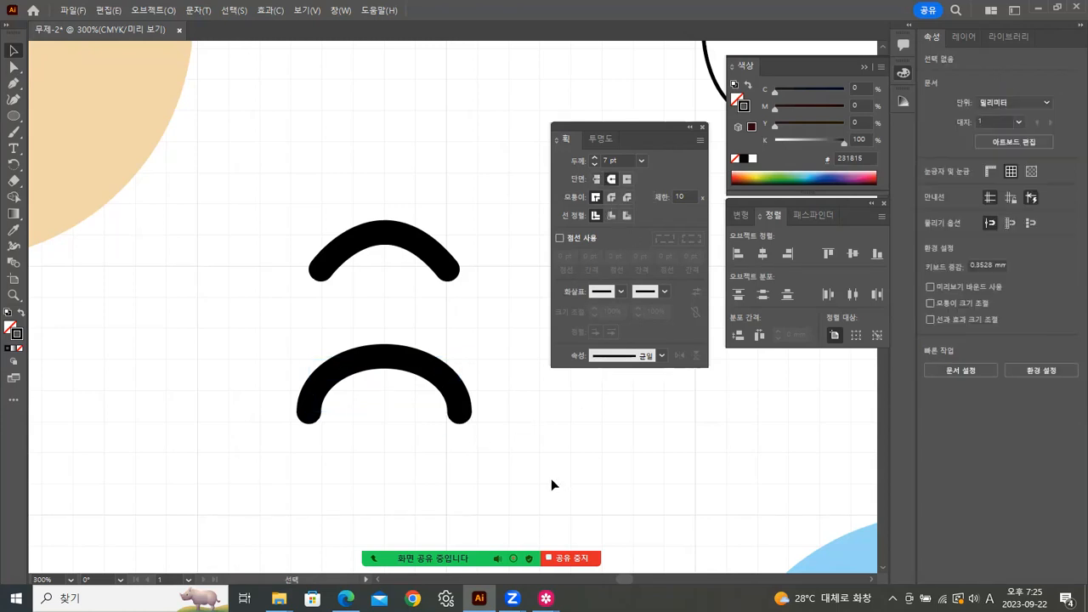
Step: Raise the lower arc's top anchor slightly
left_click(390, 362)
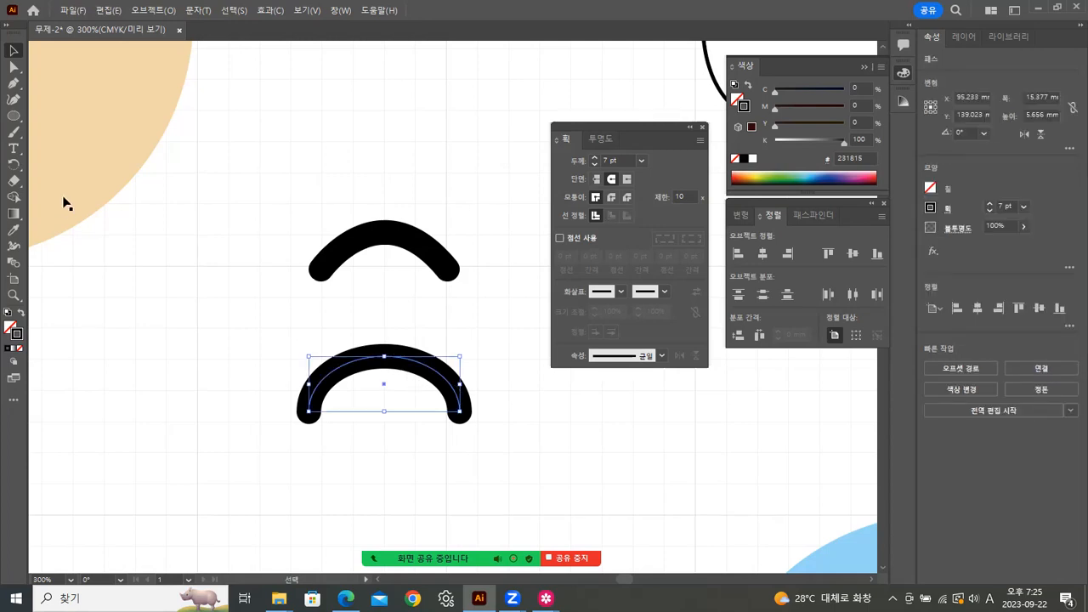
left_click(13, 68)
left_click_drag(396, 322, 382, 382)
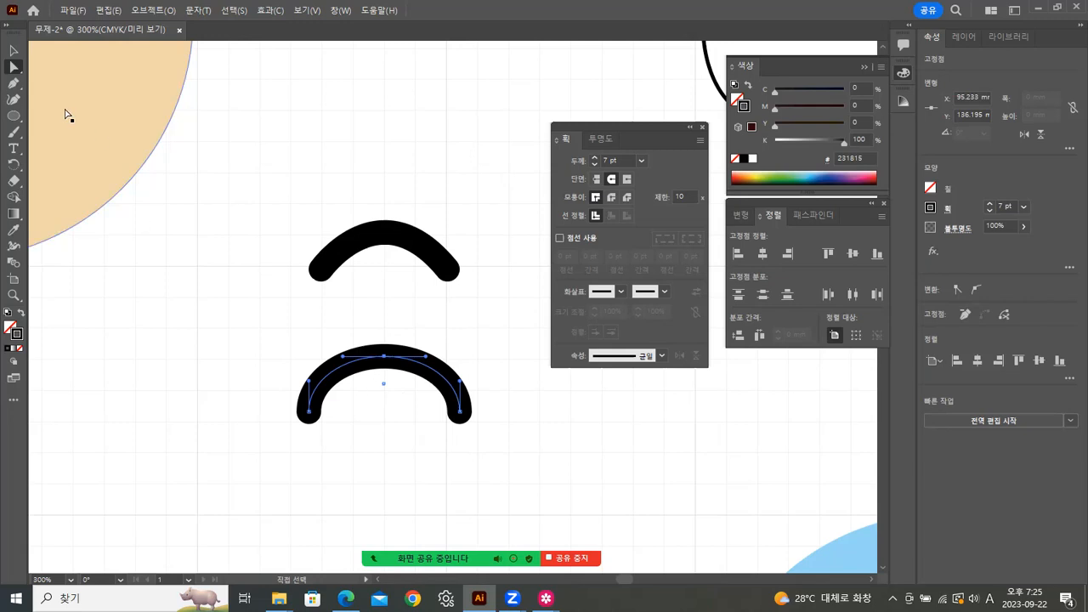
left_click_drag(385, 361, 386, 349)
left_click(547, 466)
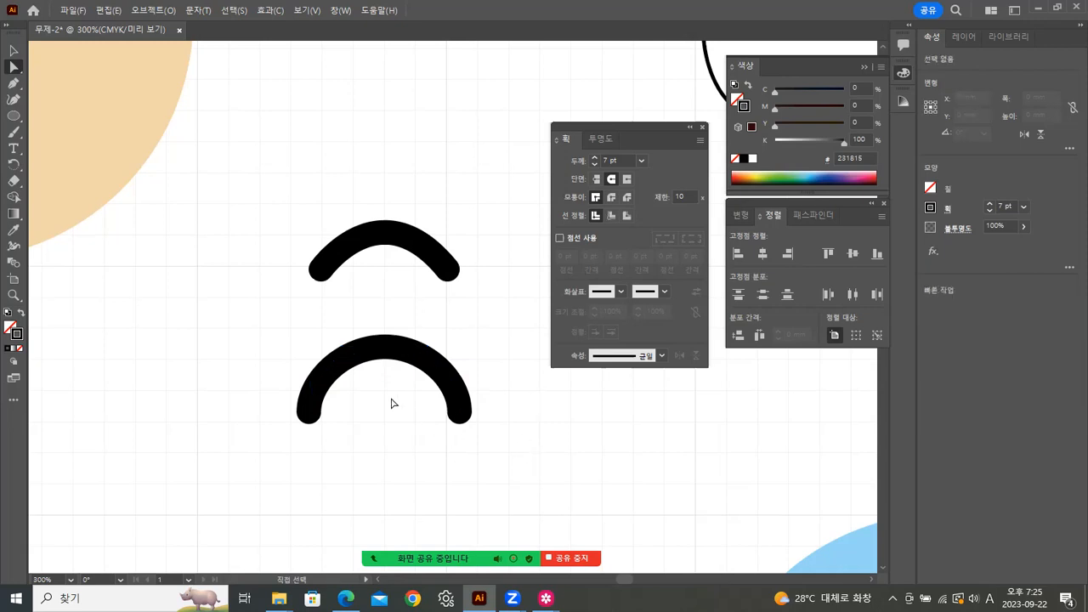
left_click(385, 348)
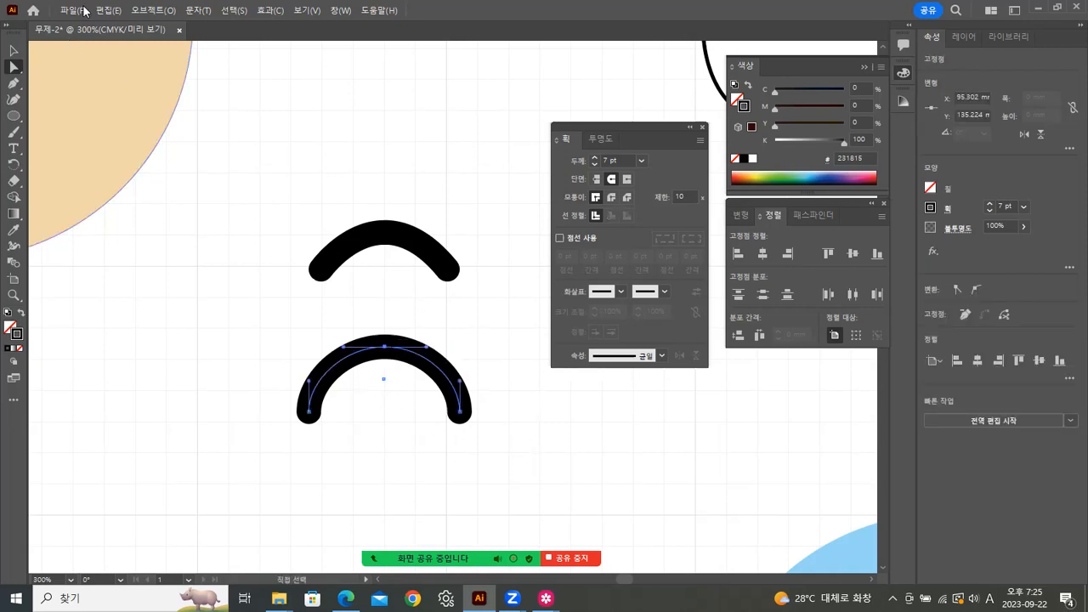
left_click(145, 10)
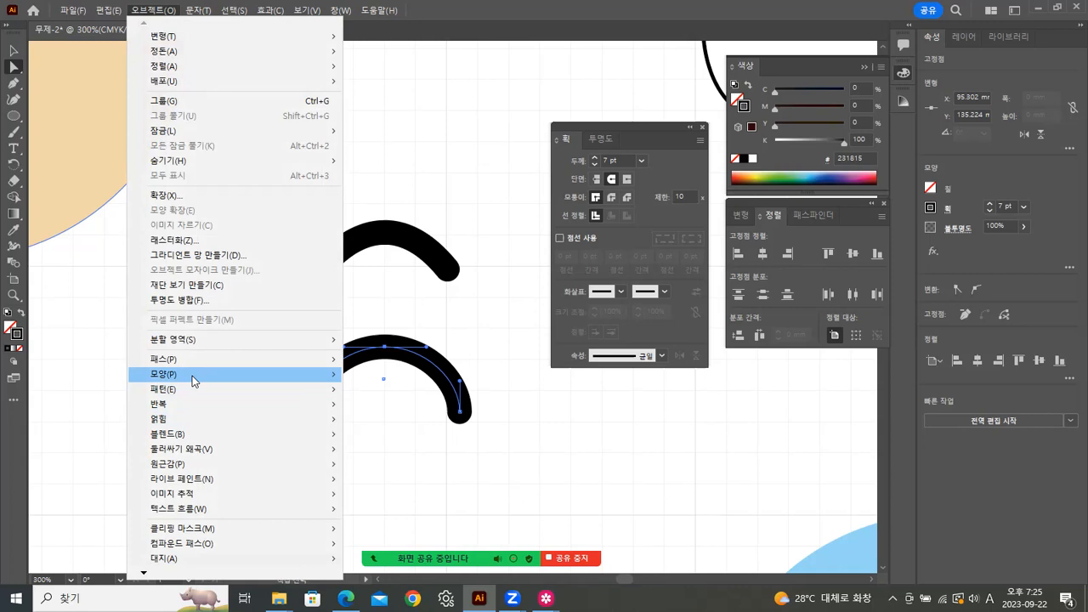
Step: Convert the lower arc's stroke into a filled outline shape with Outline Stroke
mouse_move(193, 360)
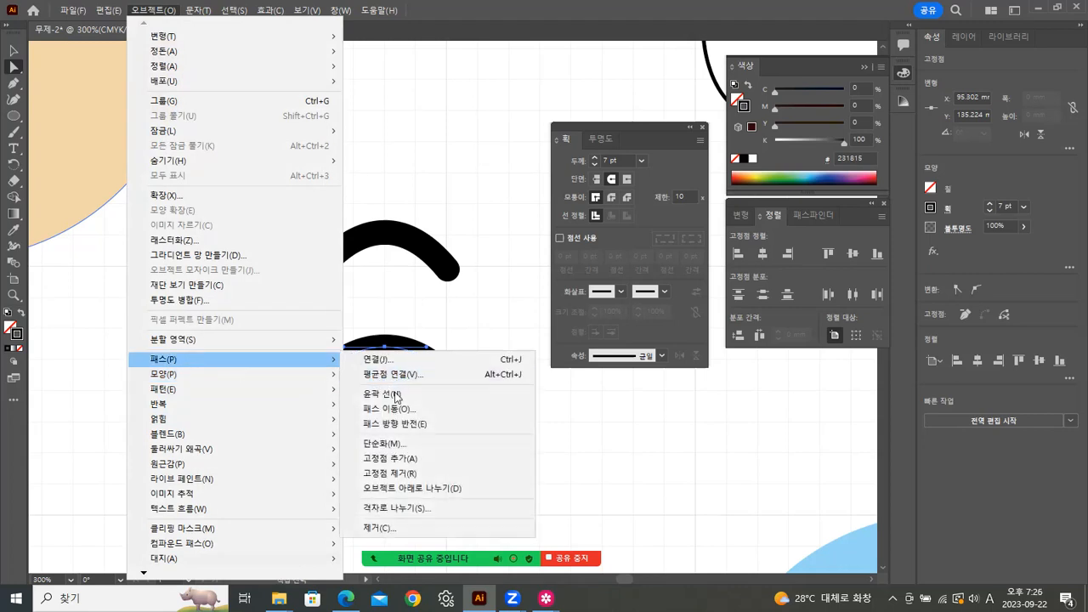
left_click(393, 395)
key("v")
left_click(202, 387)
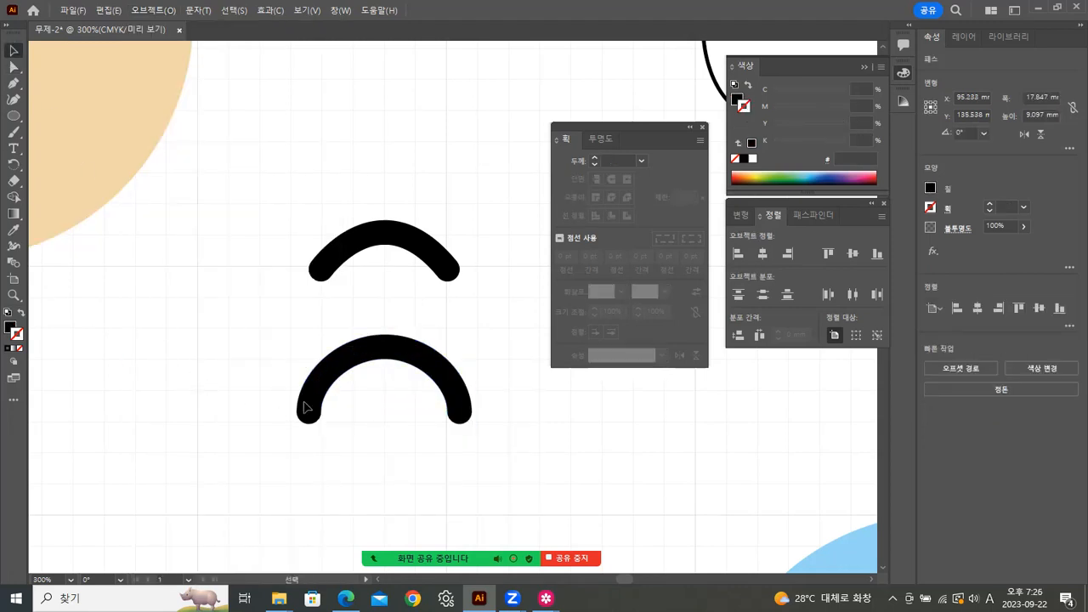
Step: Select the upper and lower arcs in turn to compare their outlined shapes
left_click(430, 268)
left_click(455, 405)
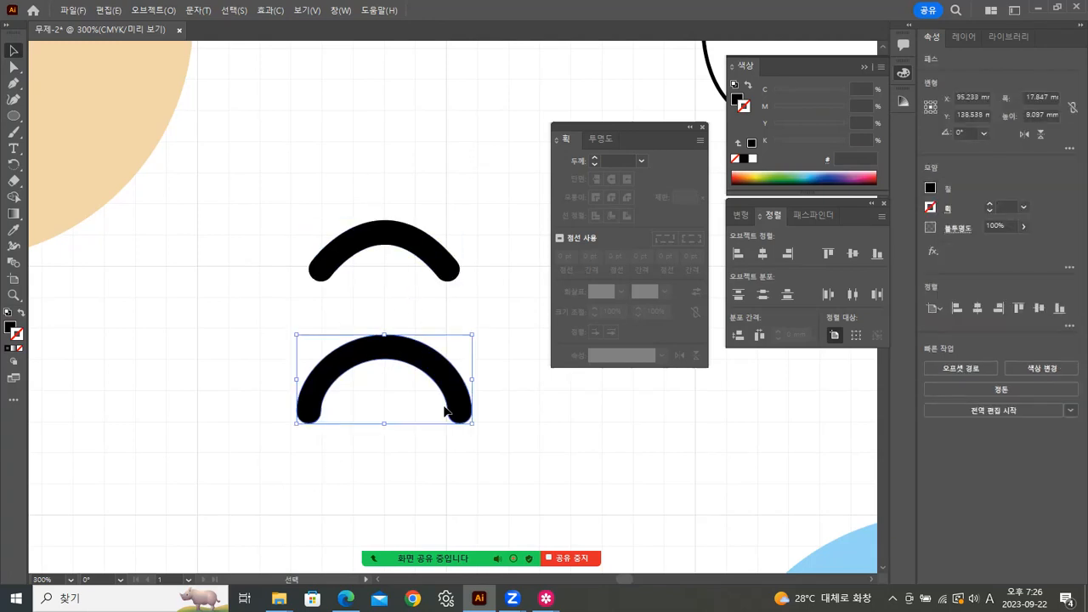
left_click(549, 445)
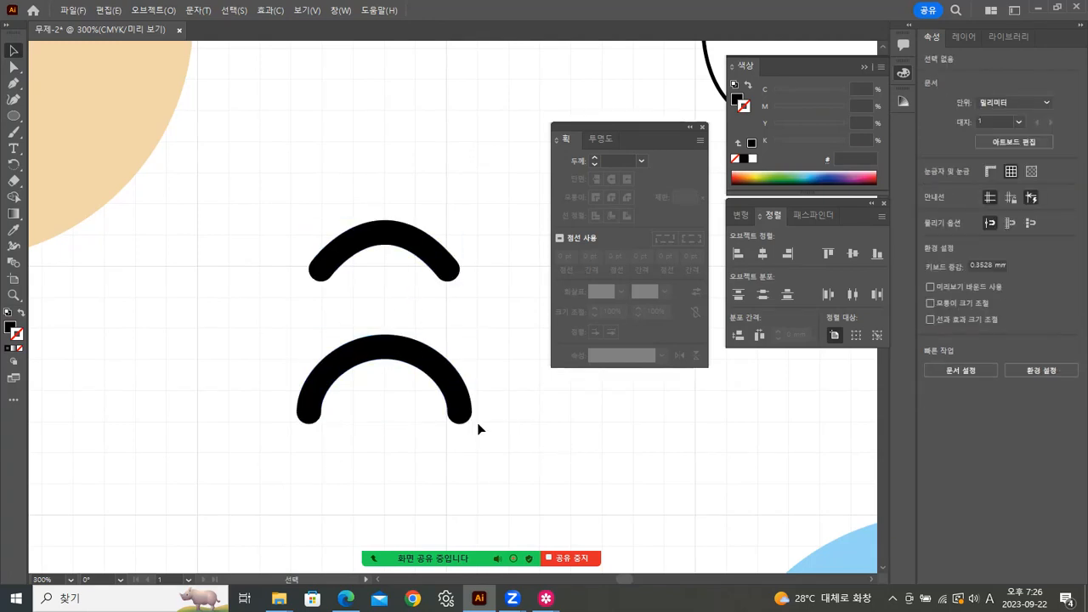
left_click_drag(371, 183, 401, 280)
left_click(398, 343)
left_click_drag(370, 196, 440, 281)
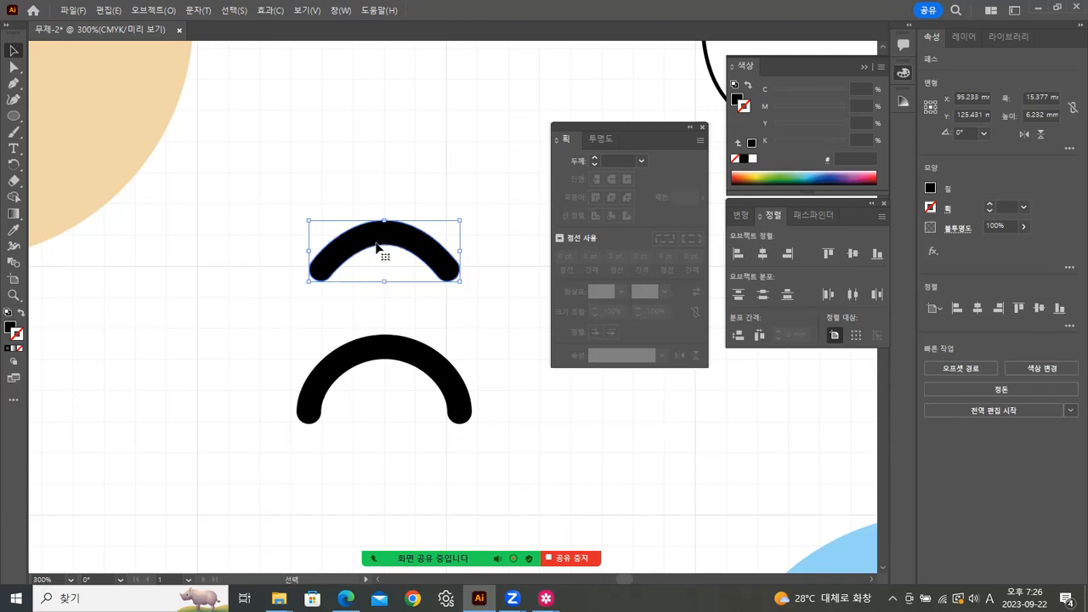
left_click(576, 429)
left_click_drag(361, 313, 443, 419)
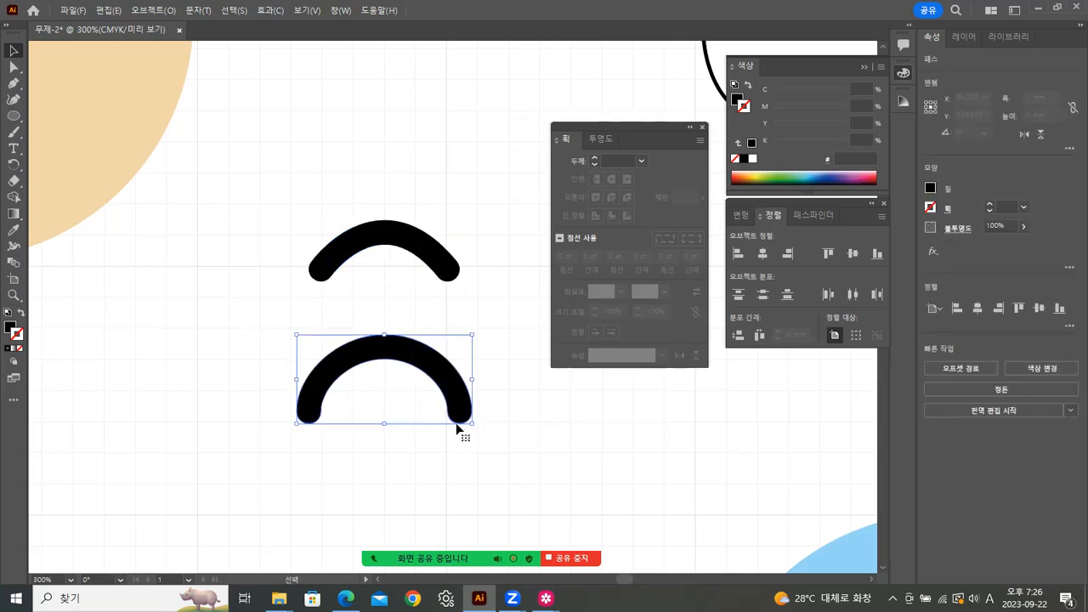
left_click(506, 443)
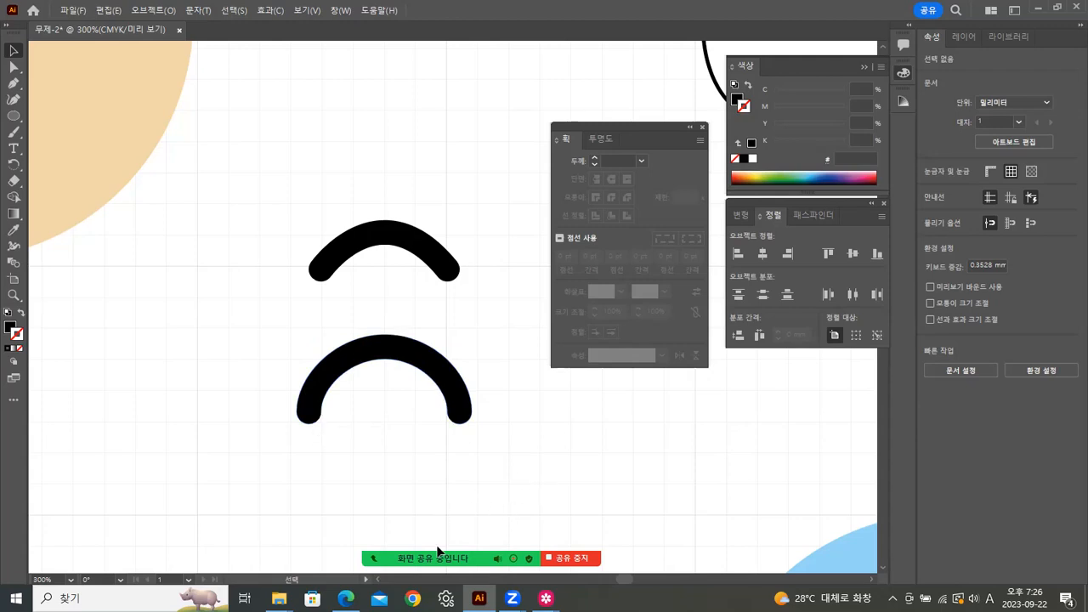
Step: Bring the 캐릭터.jpg bear-and-lion reference image forward in Samsung Gallery
mouse_move(546, 599)
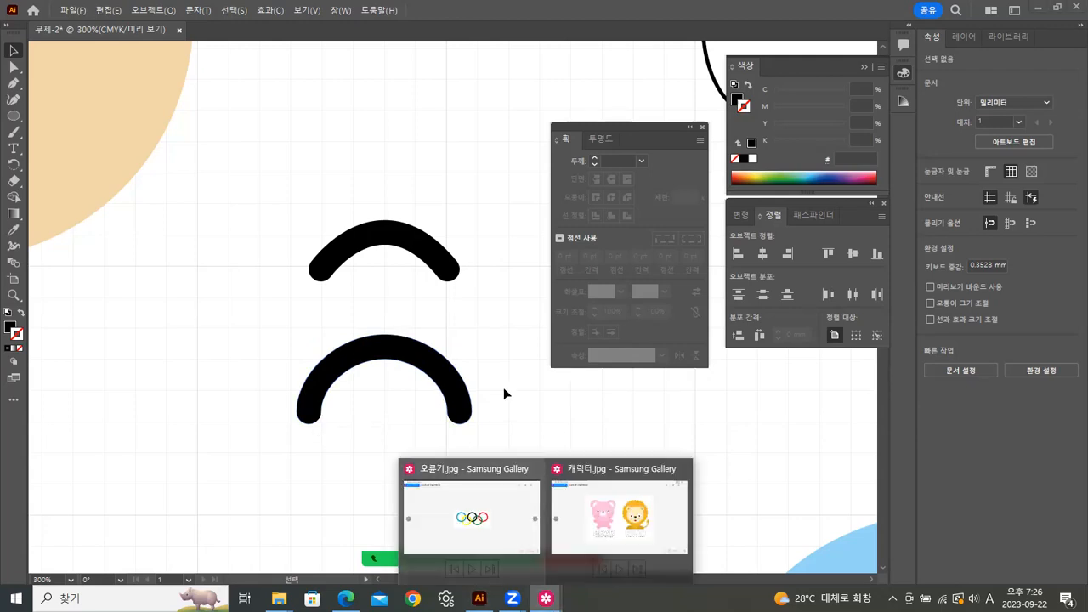
left_click(626, 525)
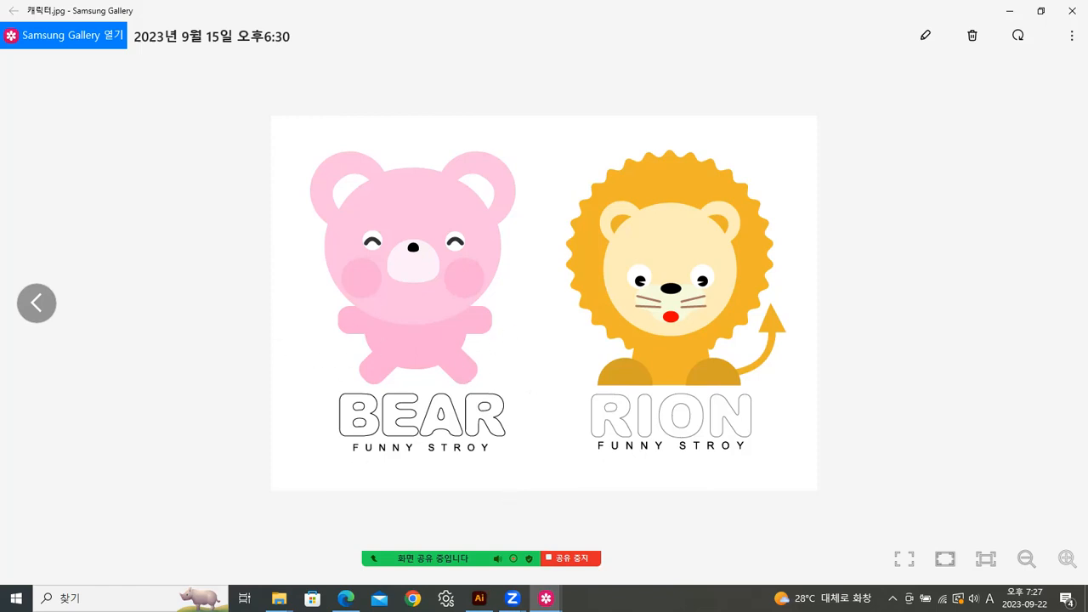
Step: Back in Illustrator, zoom to 100% and open the All Tools drawer
key("alt+Tab")
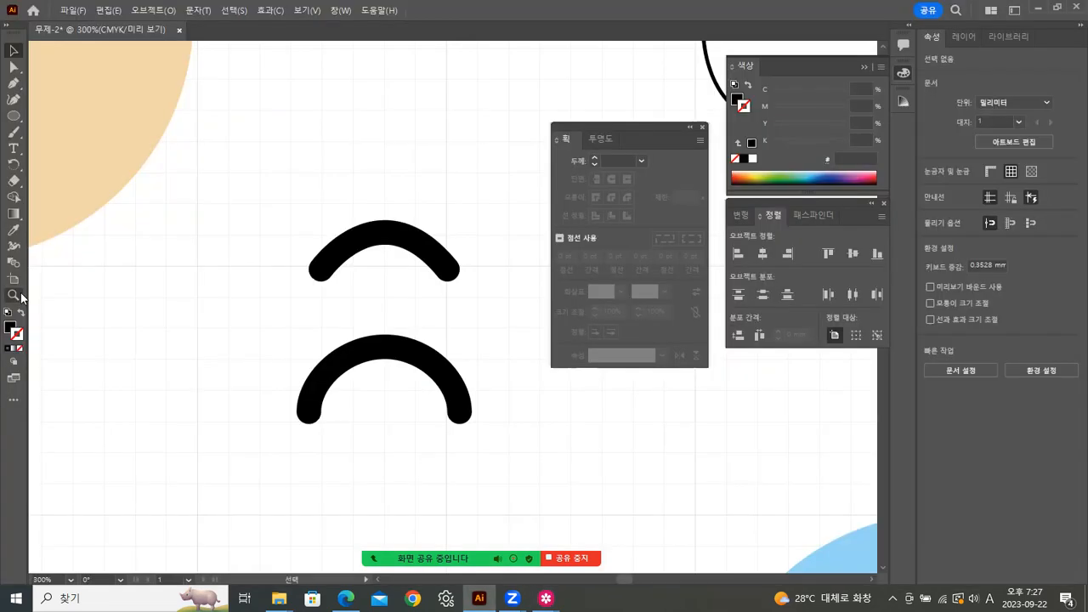
double_click(19, 295)
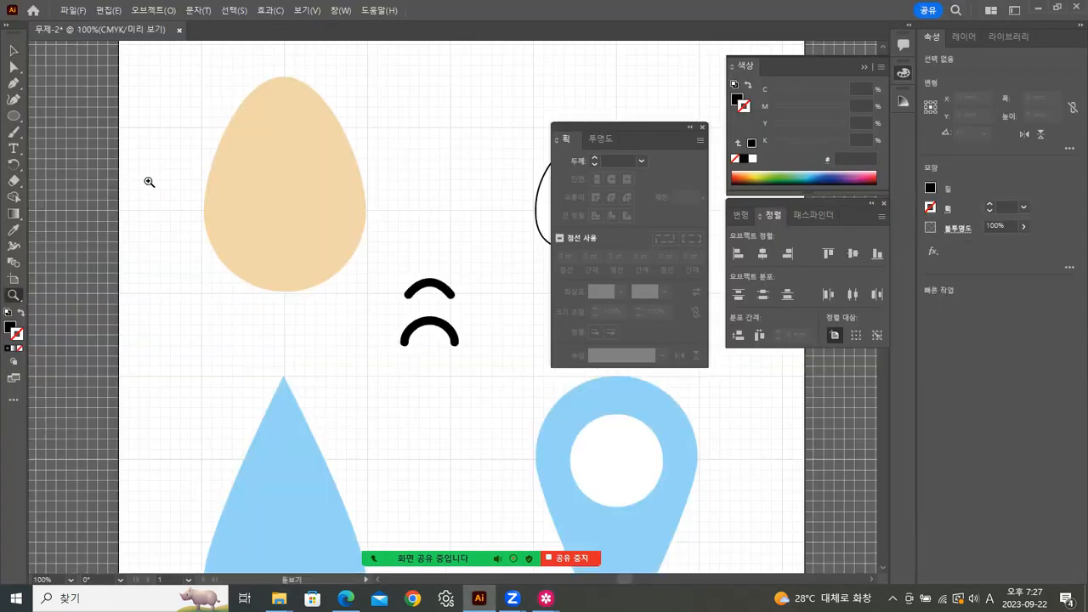
left_click(16, 116)
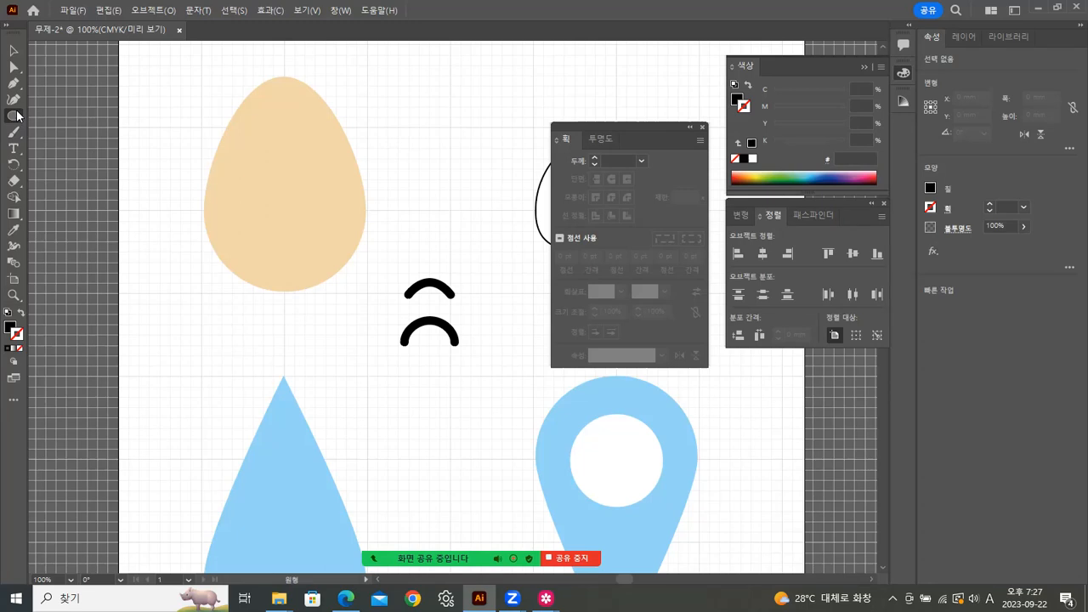
left_click(15, 115)
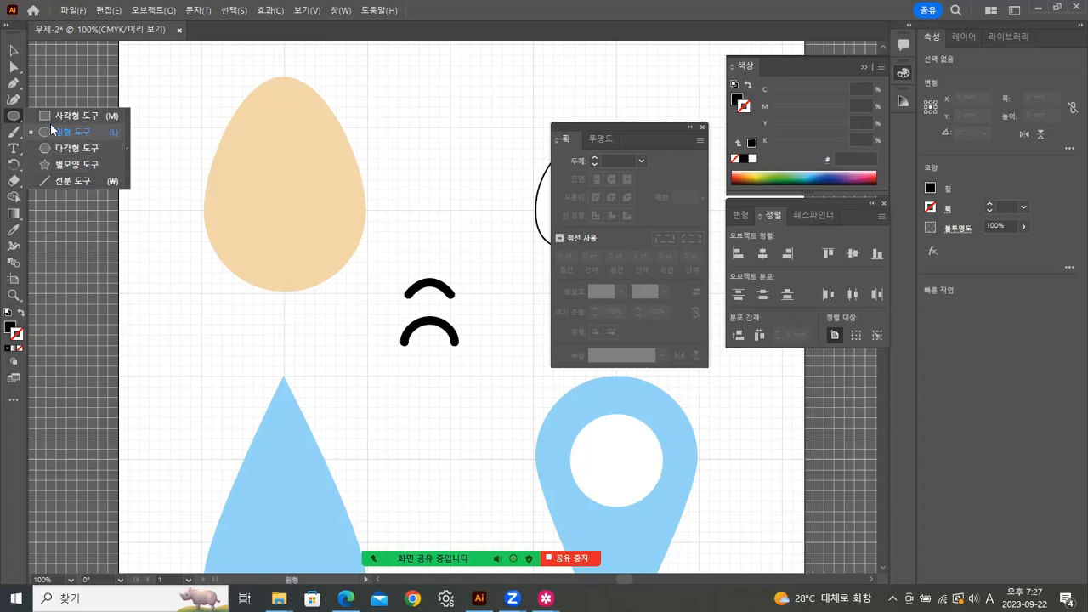
left_click(13, 403)
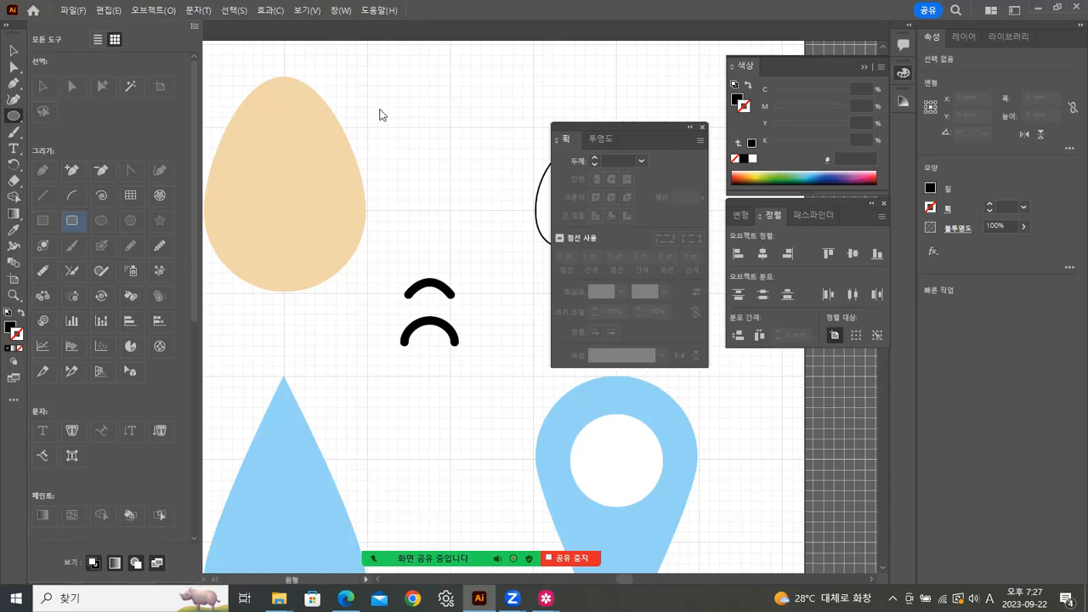
Step: Draw a 47.68 × 7.91 mm rounded bar and a 38.516 × 27.482 mm rounded rectangle beneath it
left_click_drag(366, 76, 520, 102)
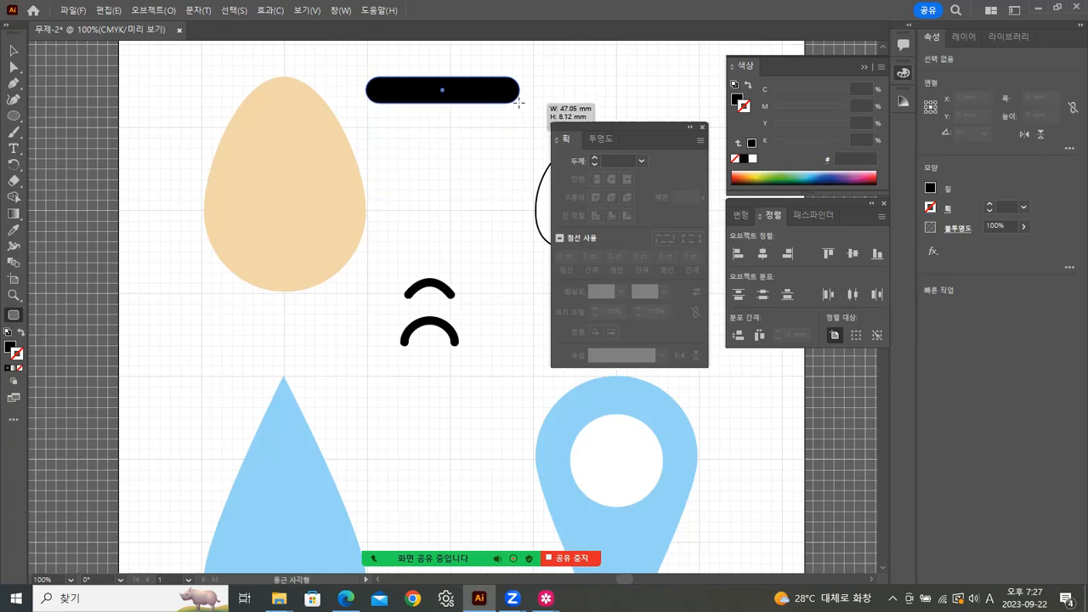
mouse_move(519, 102)
left_mouse_down()
mouse_move(522, 139)
mouse_move(522, 102)
left_mouse_up()
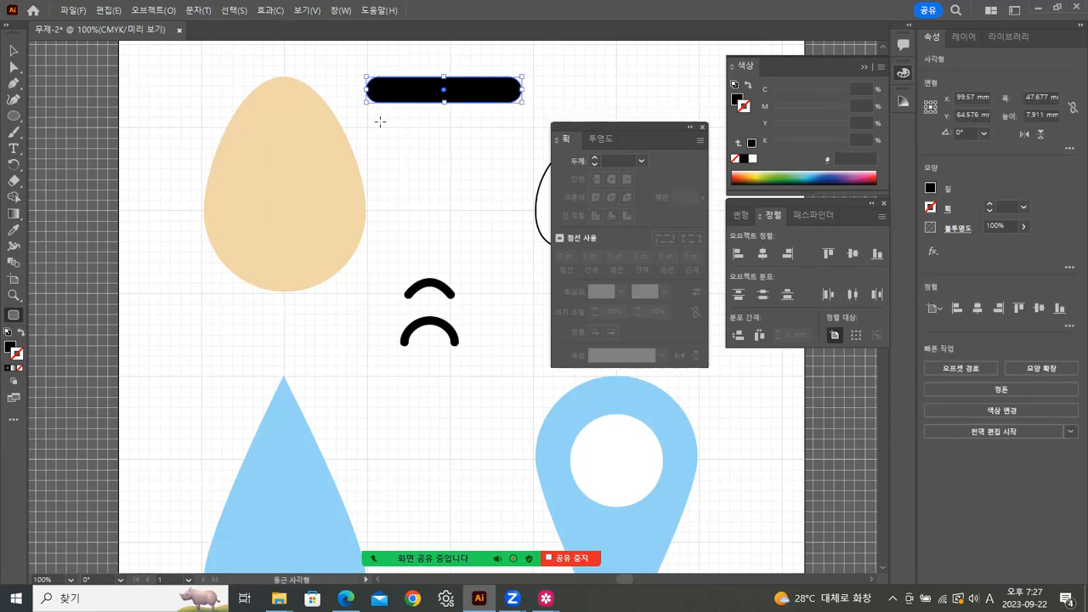
left_click_drag(381, 126, 507, 216)
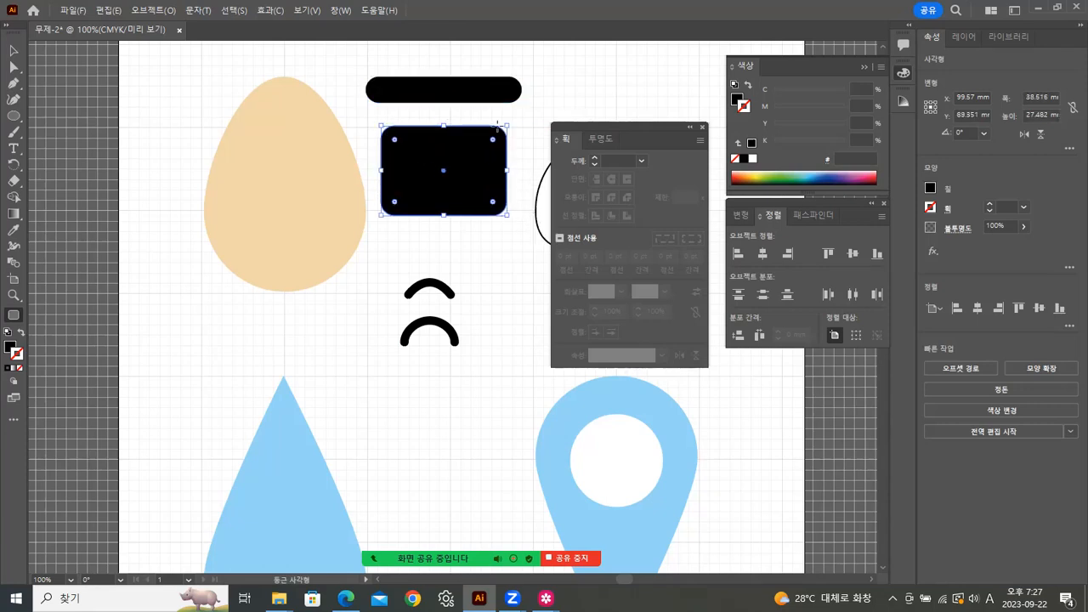
double_click(396, 140)
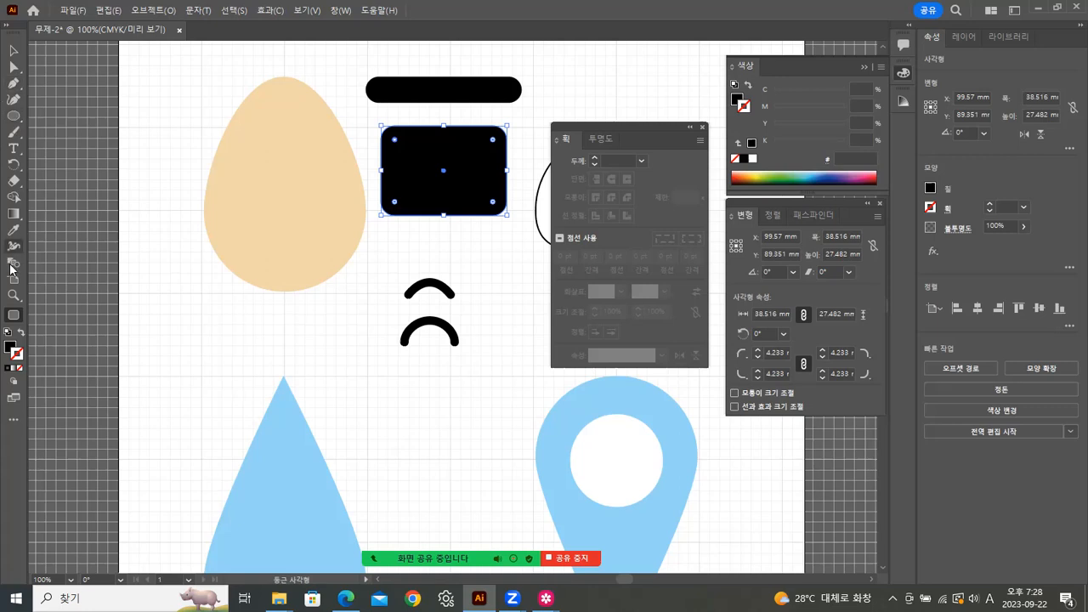
Step: Create a 38.516 × 27.482 mm rounded rectangle with 10 mm corner radius from the dialog
left_click(206, 331)
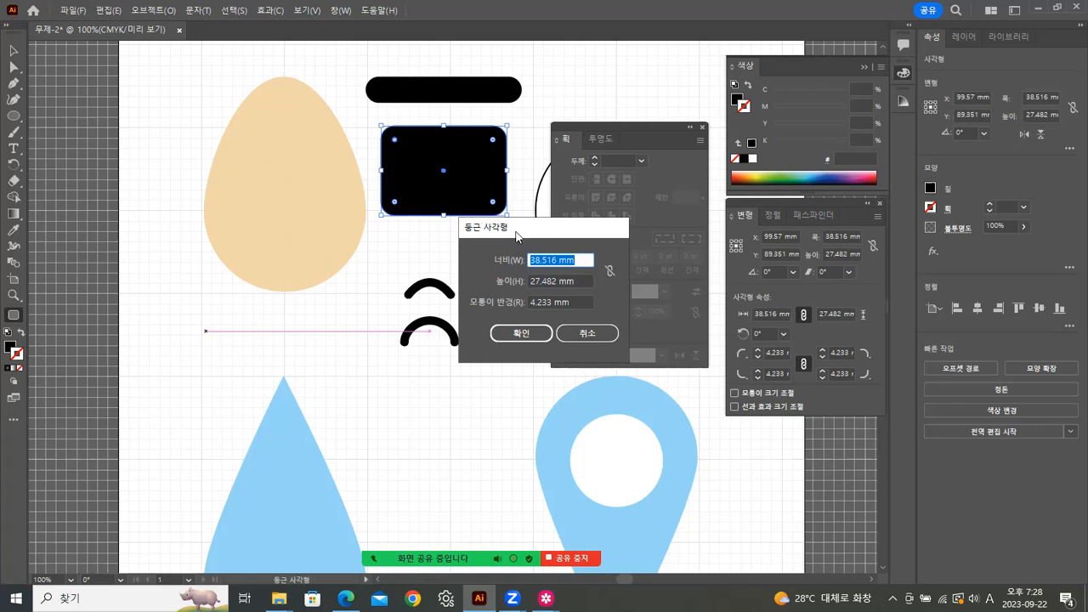
left_click_drag(554, 228, 451, 228)
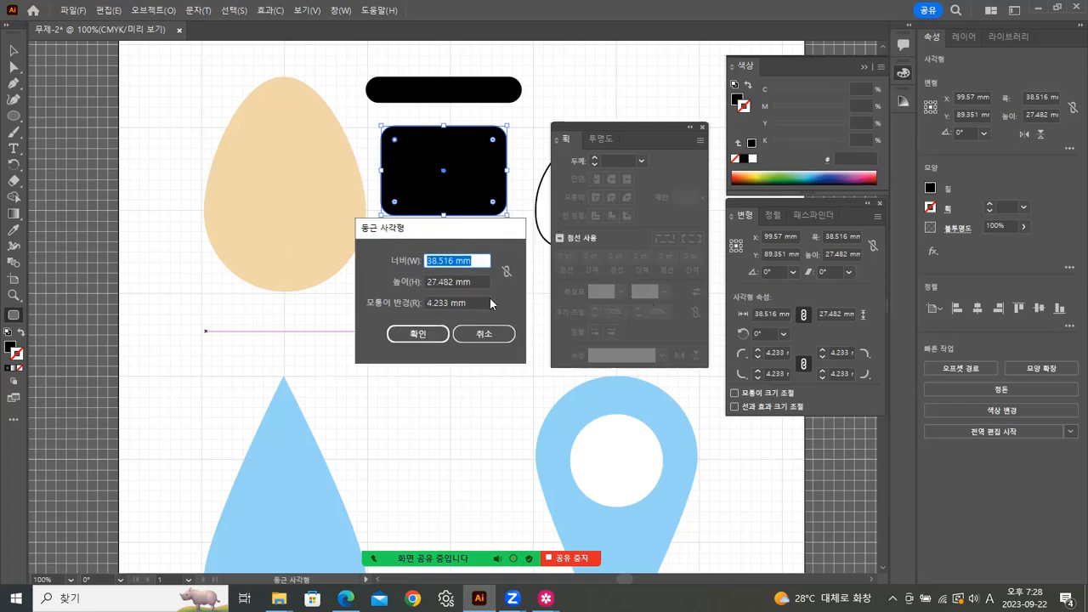
double_click(448, 303)
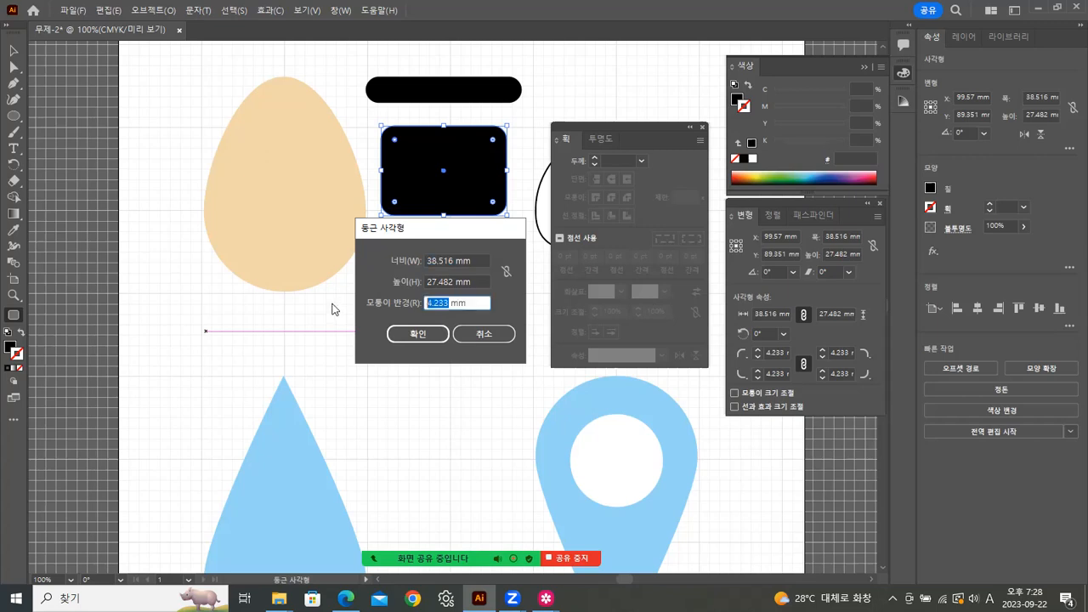
type("10")
double_click(453, 260)
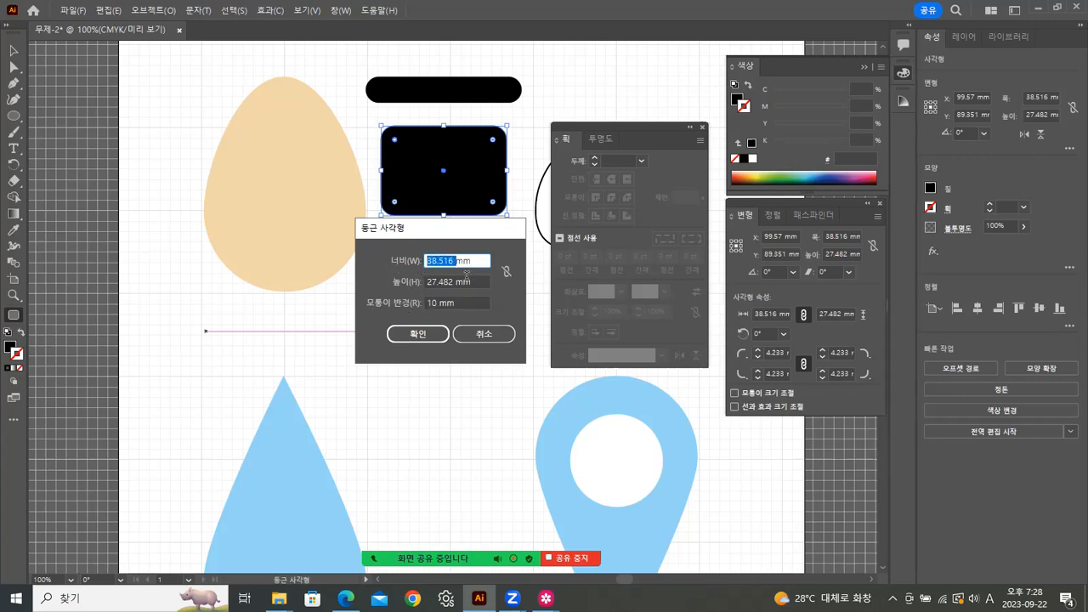
double_click(440, 303)
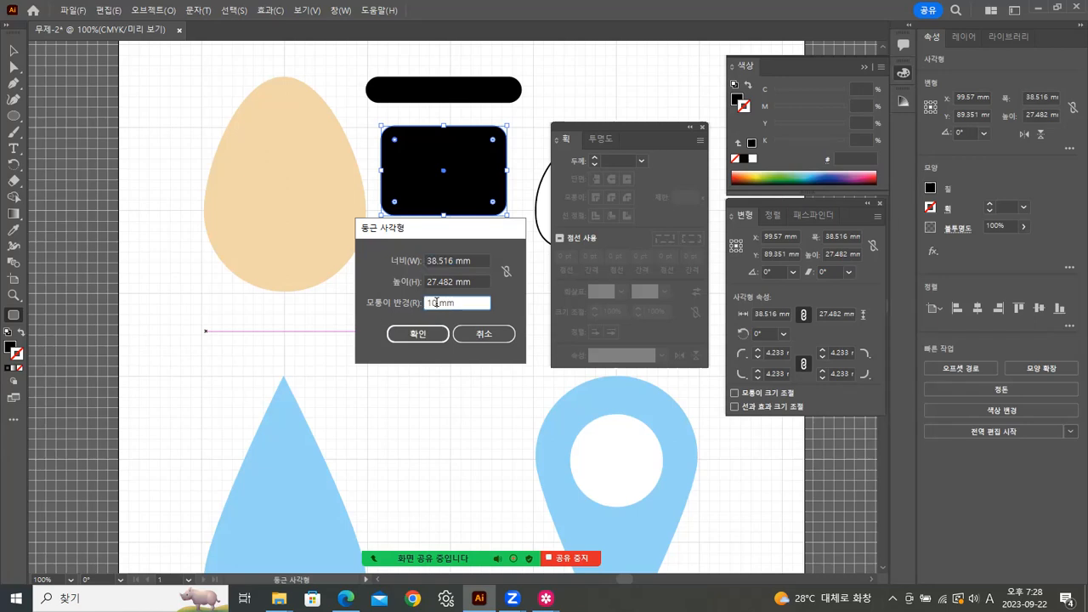
left_click(428, 338)
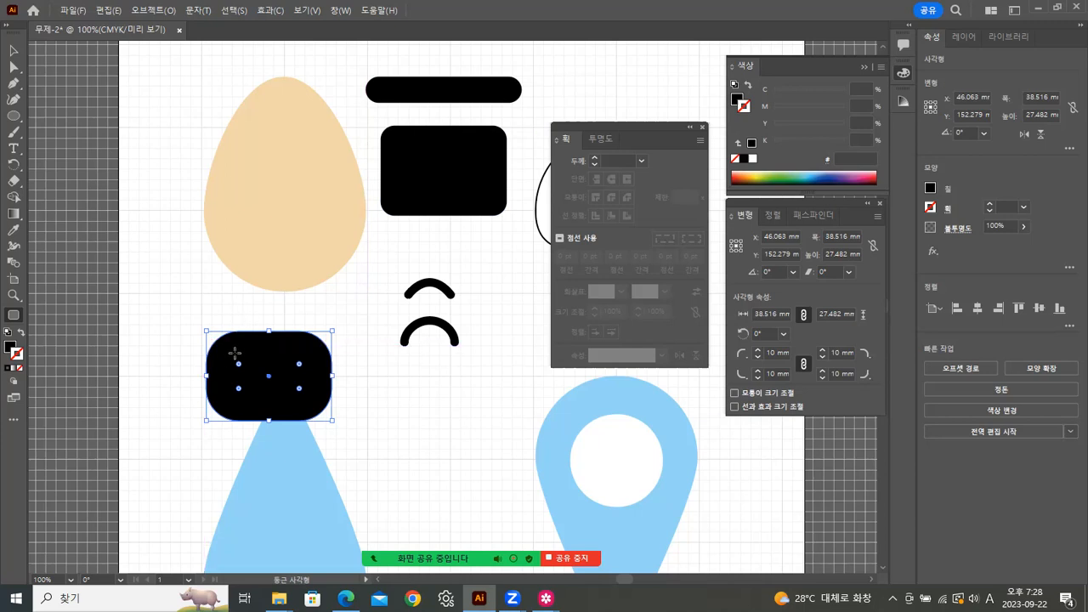
Step: Enlarge the lower-left rectangle's corners to about 10.176 mm, then view the 캐릭터.jpg reference
left_click(13, 52)
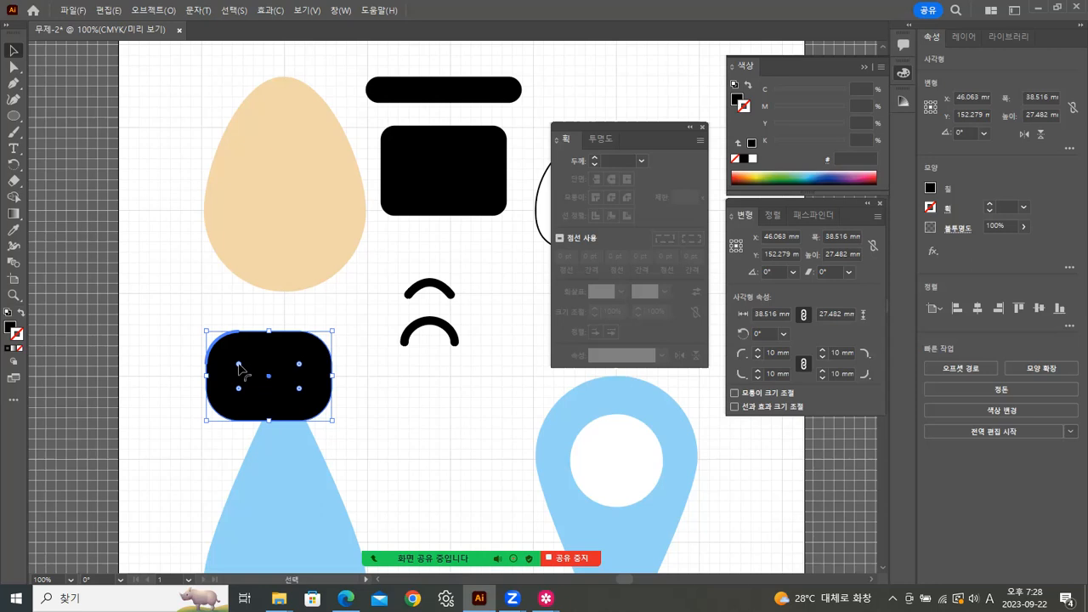
left_click_drag(240, 368, 243, 372)
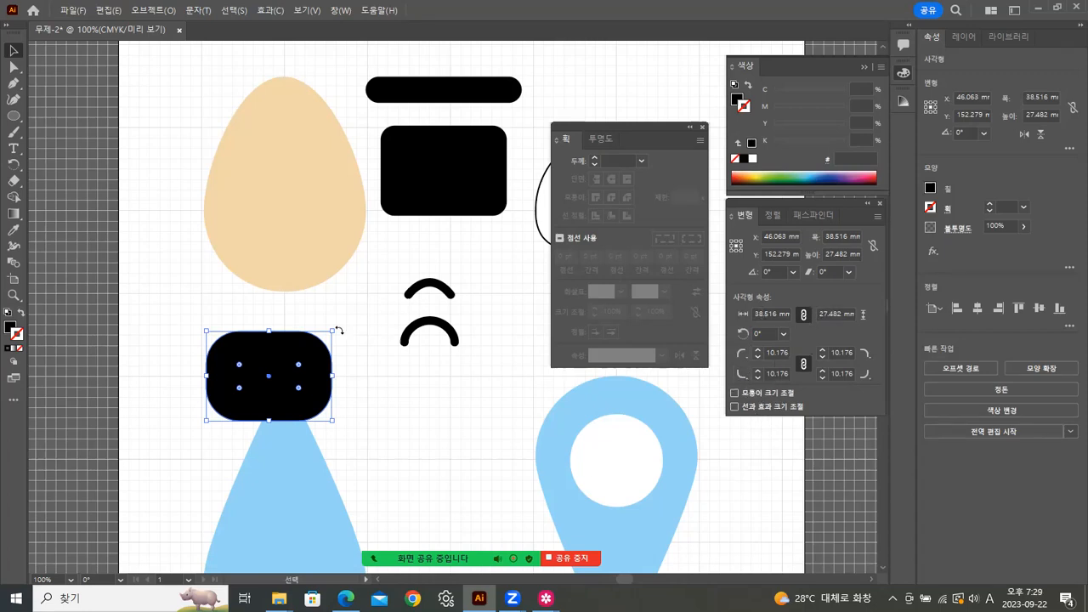
left_click(366, 289)
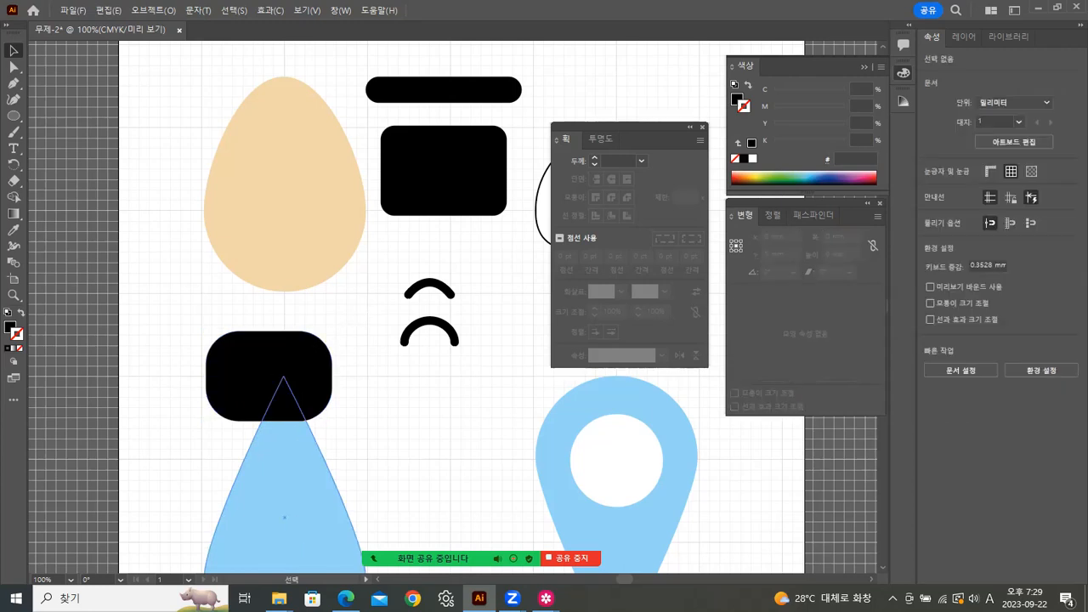
mouse_move(545, 598)
left_click(621, 512)
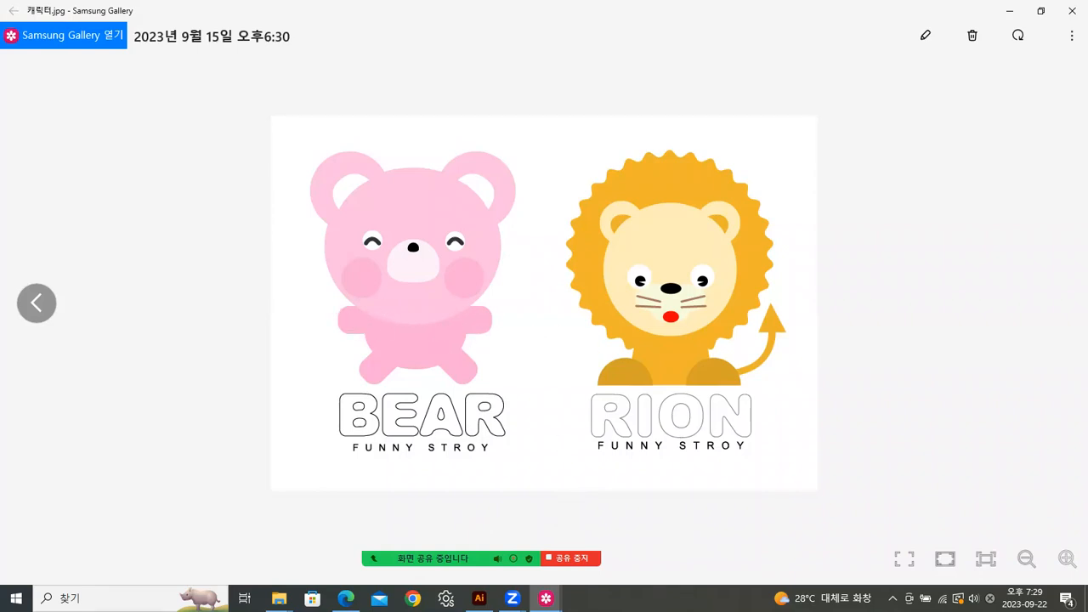
Step: Delete the lower-left rounded rectangle and the upper black rounded rectangle
left_click(480, 598)
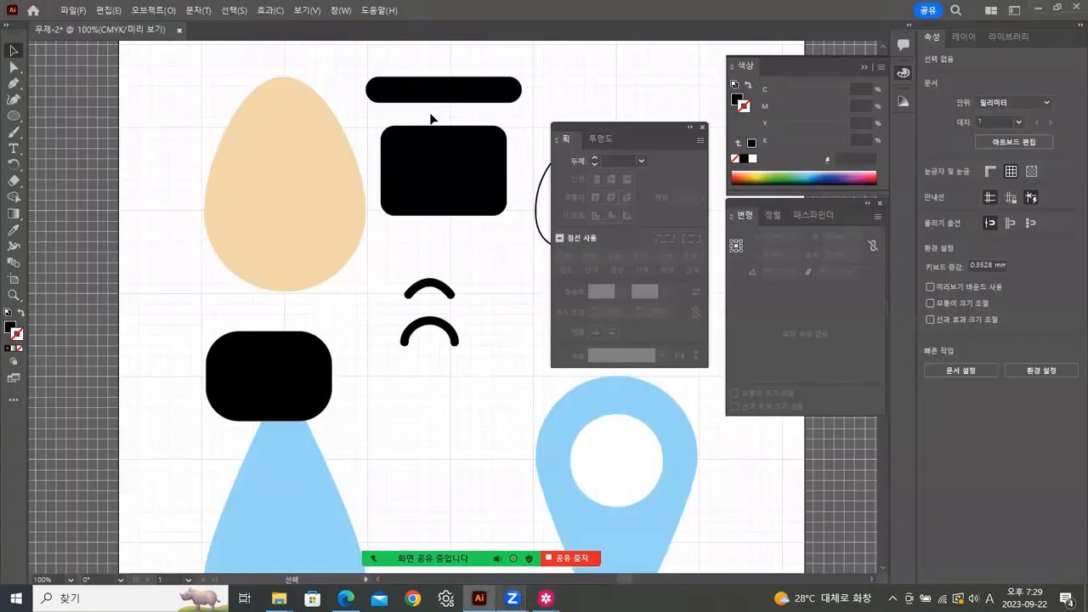
left_click(325, 378)
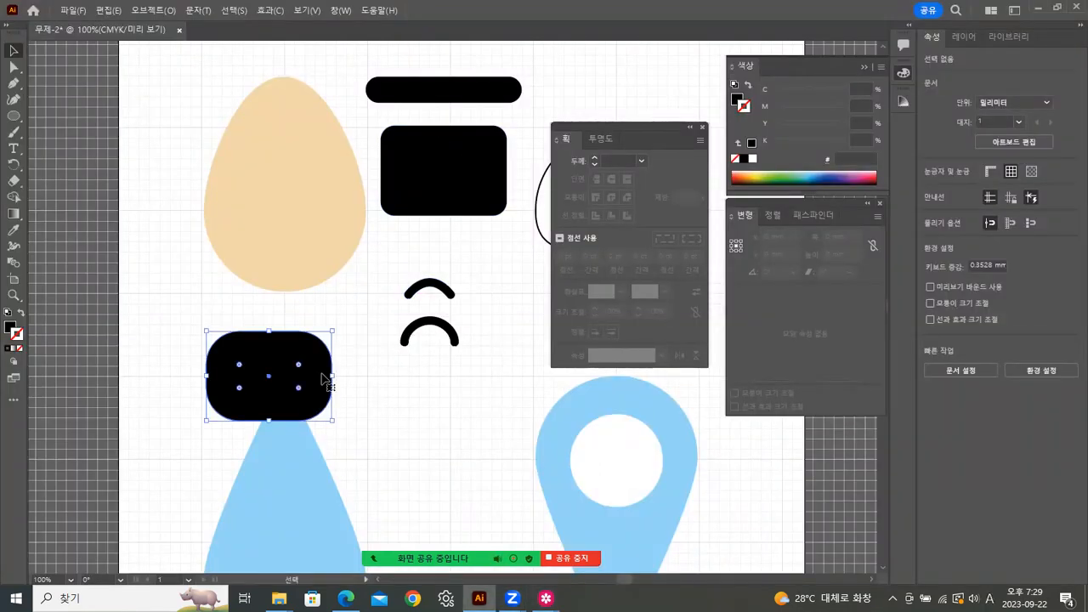
key("Delete")
left_click(434, 200)
key("Delete")
Step: Move the two arcs up toward the top and place the black bar below them
left_click_drag(455, 303, 460, 130)
left_click(441, 338)
left_click_drag(460, 90, 441, 383)
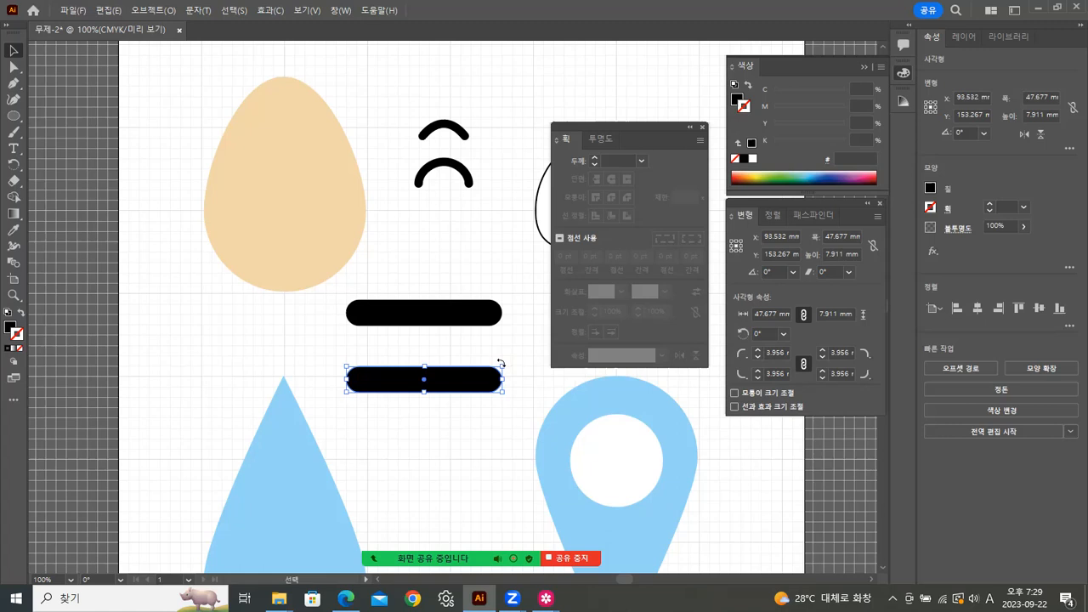
mouse_move(501, 364)
left_mouse_down()
mouse_move(488, 335)
mouse_move(507, 350)
left_mouse_up()
key("ctrl+z")
Step: Check the bear-and-lion reference image, then return to the Illustrator drawing
mouse_move(545, 597)
left_click(637, 519)
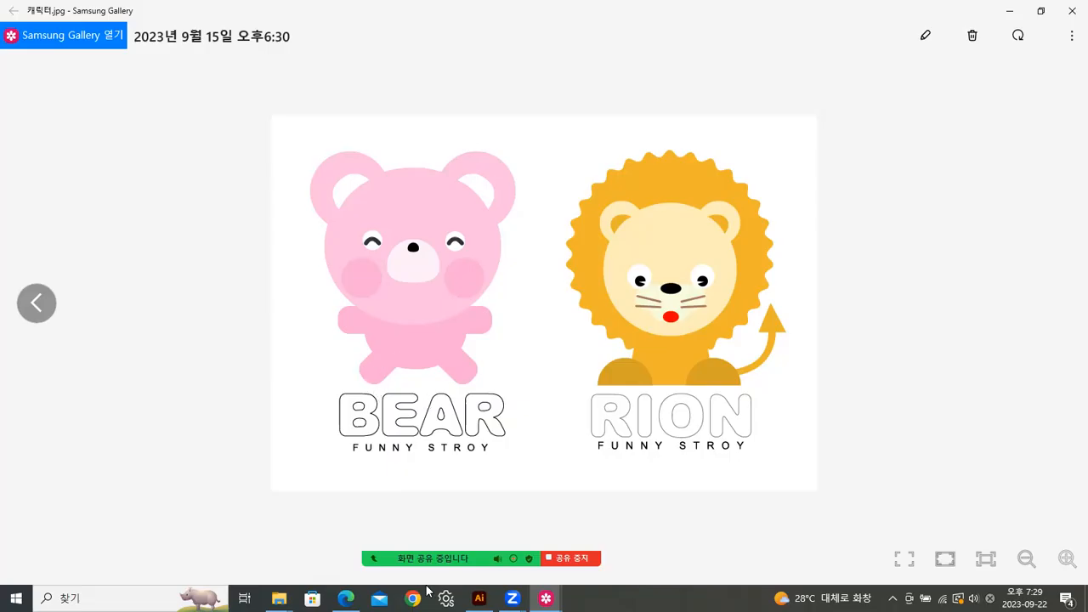
key("alt+Tab")
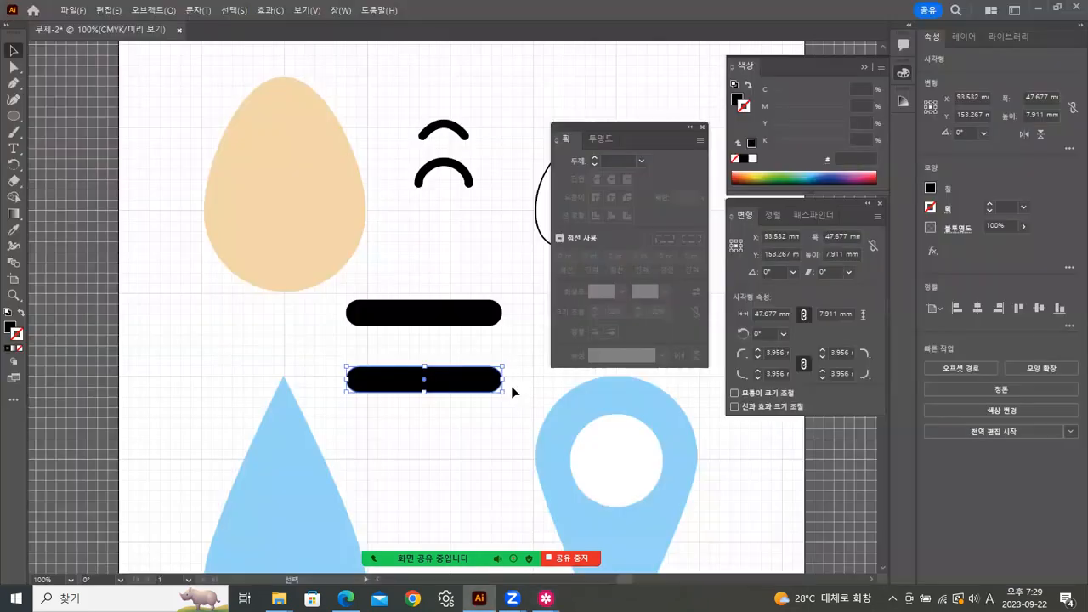
Step: Rotate the lower bar to a 45° diagonal slanting down-left, then reselect it
left_click_drag(507, 393, 522, 293)
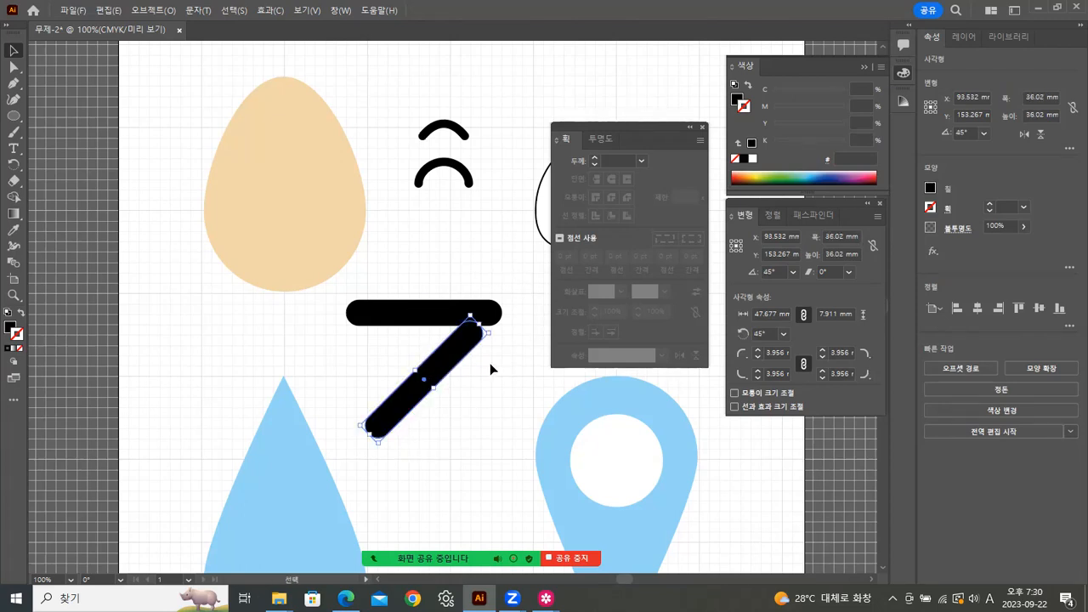
left_click(429, 427)
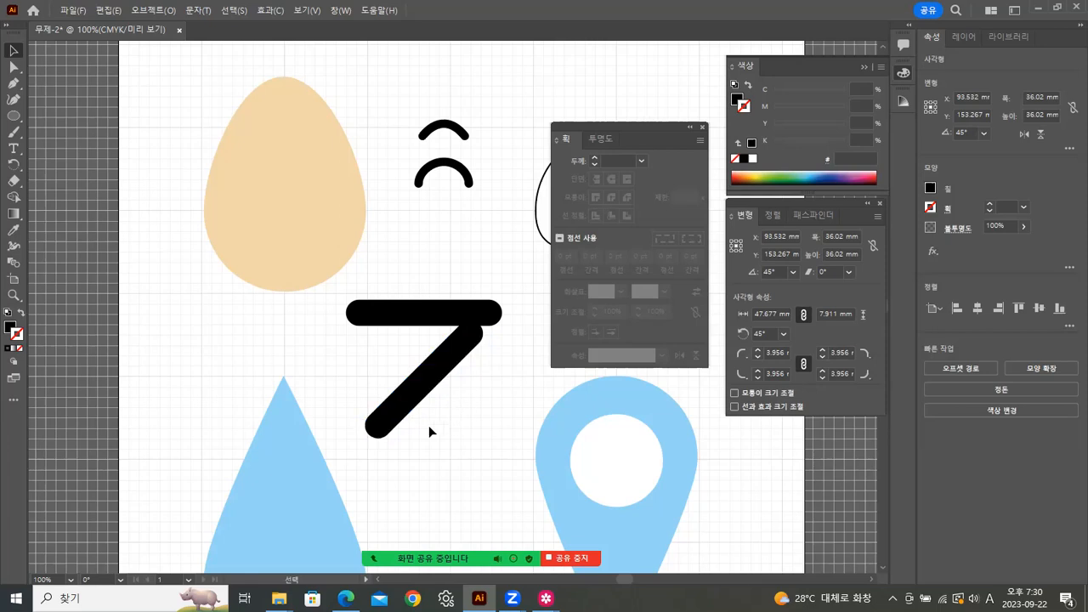
left_click(380, 420)
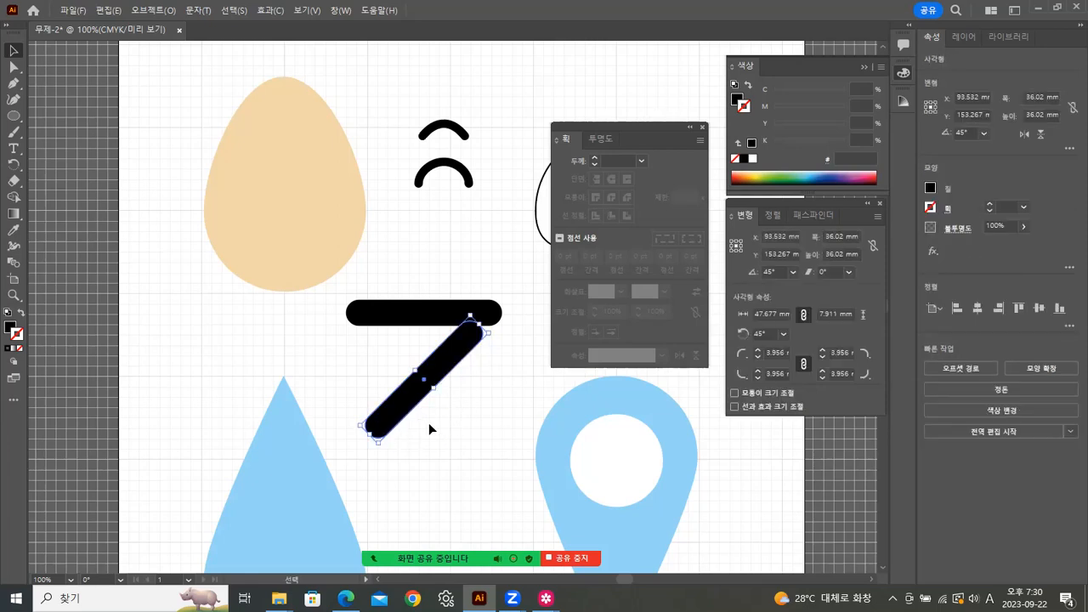
mouse_move(545, 599)
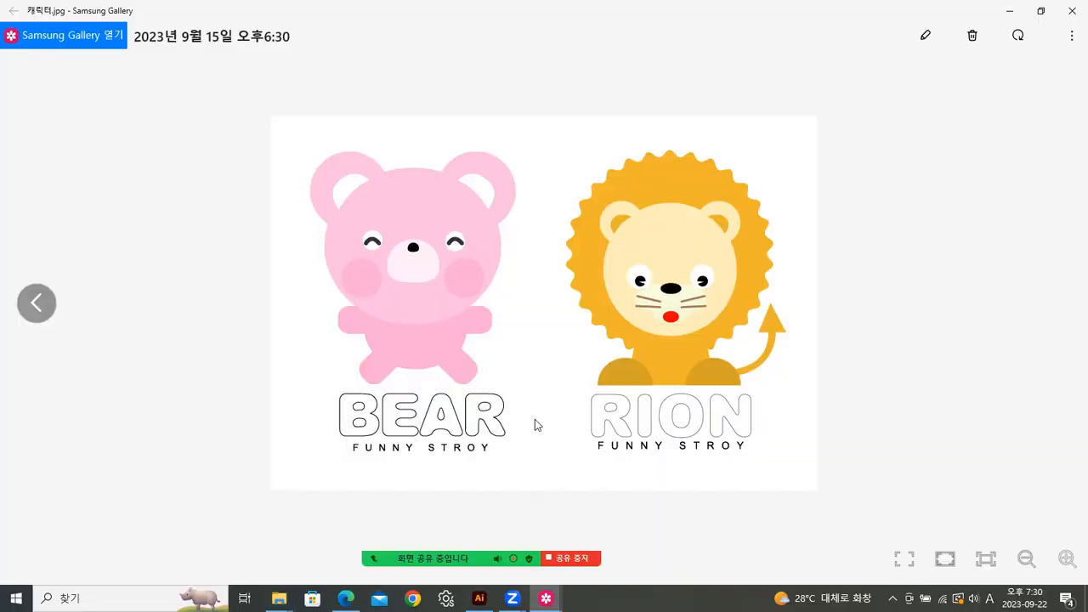
left_click(639, 520)
left_click(1012, 11)
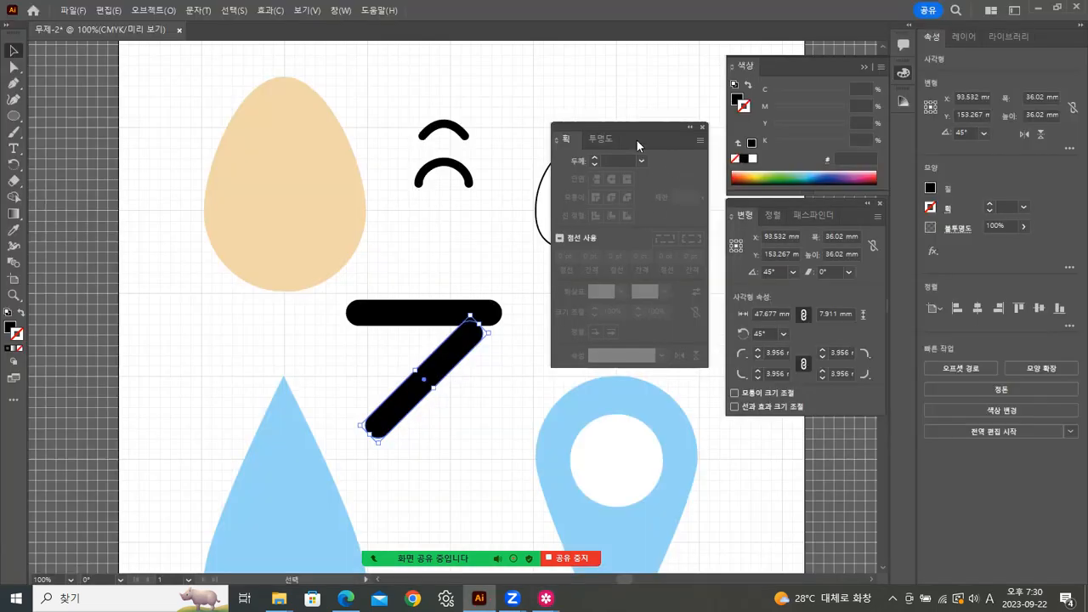
Step: Dock the Stroke panel at right and shift the horizontal bar up, away from the diagonal bar
mouse_move(629, 127)
left_mouse_down()
mouse_move(849, 331)
mouse_move(980, 302)
left_mouse_up()
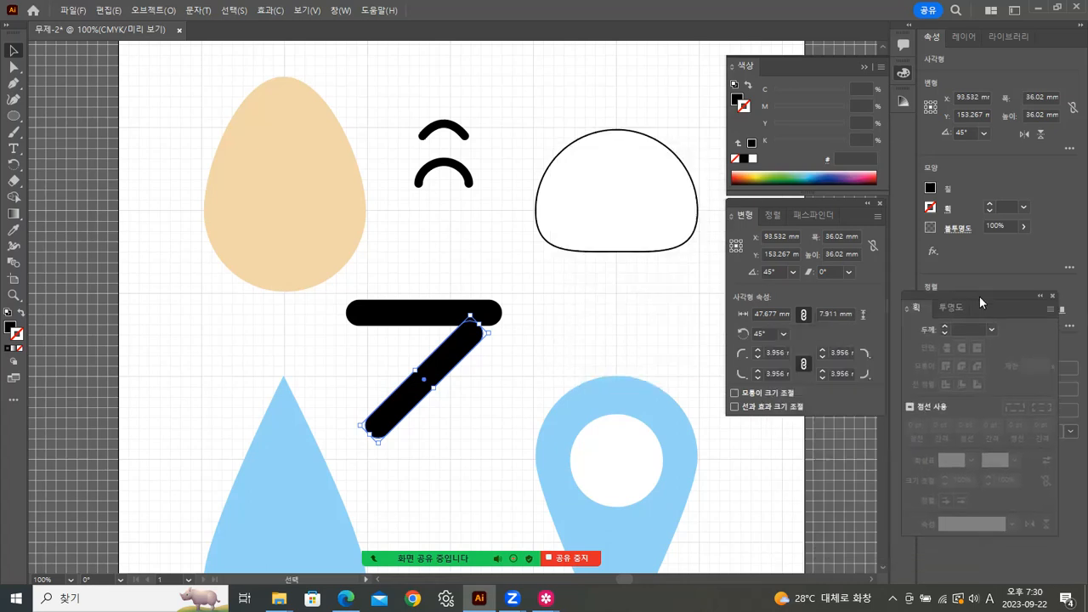
left_click(526, 333)
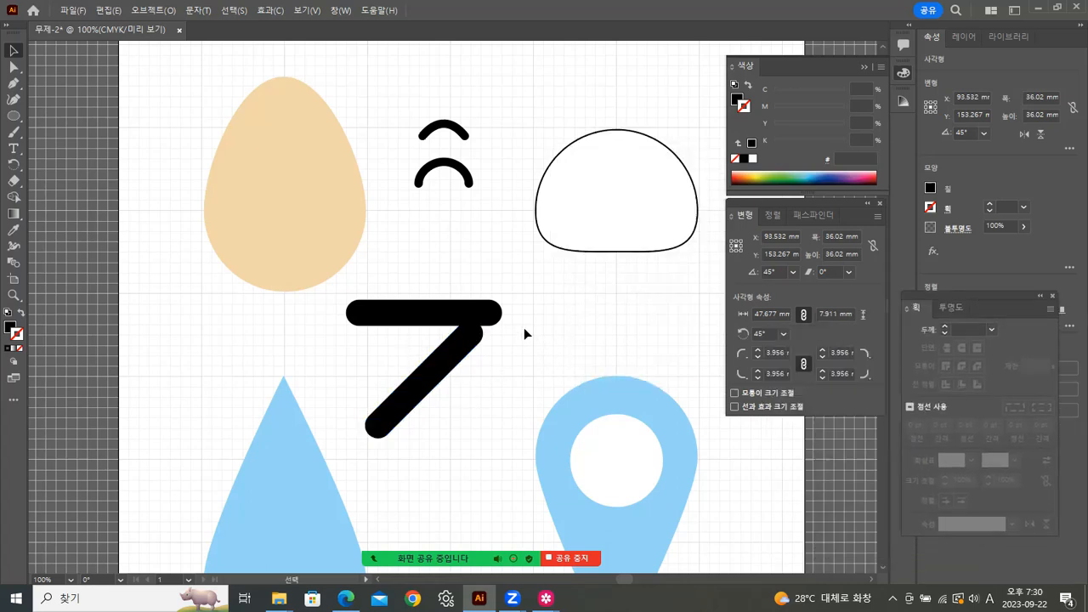
left_click_drag(414, 318, 442, 278)
left_click(451, 352)
left_click(440, 401)
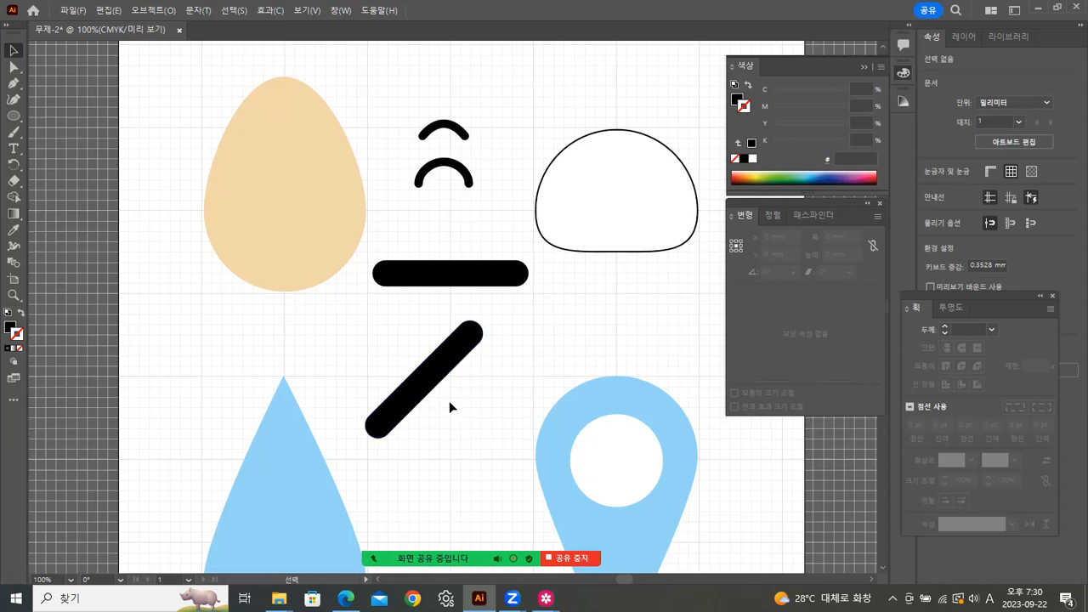
left_click(424, 379)
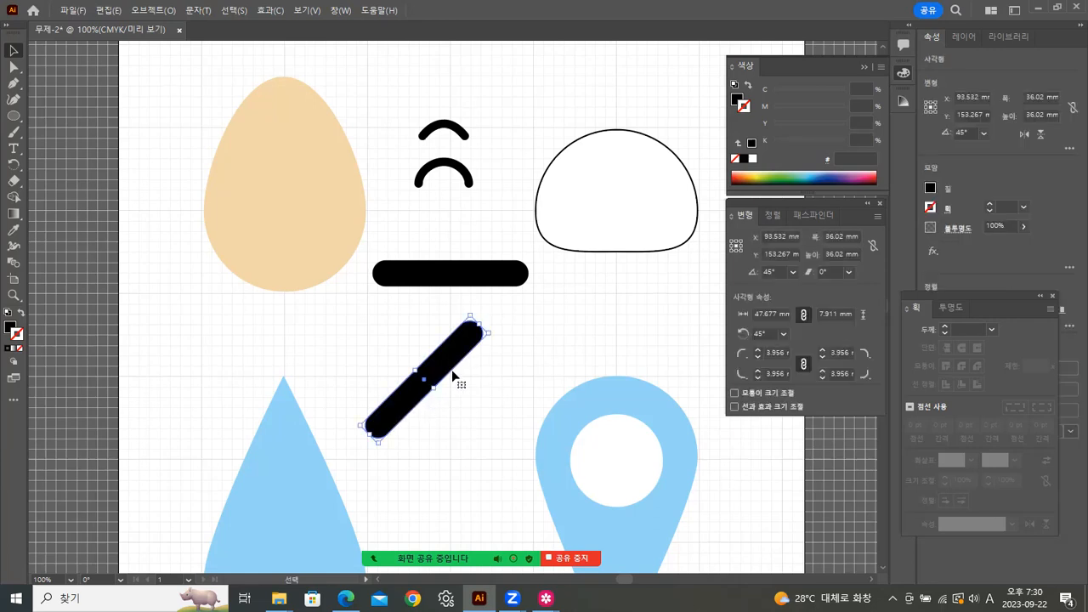
right_click(441, 364)
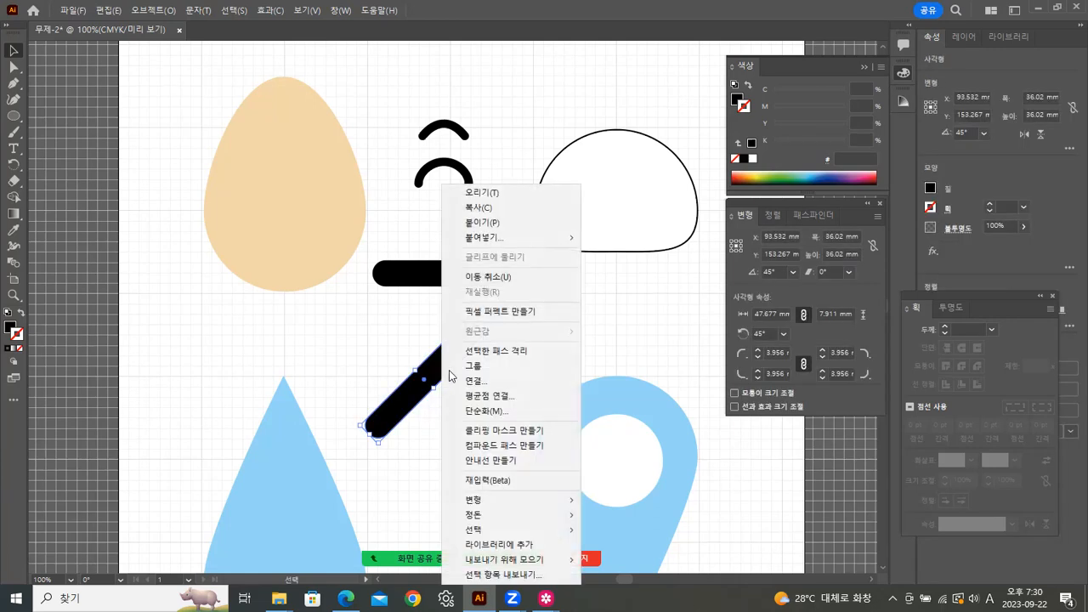
mouse_move(492, 507)
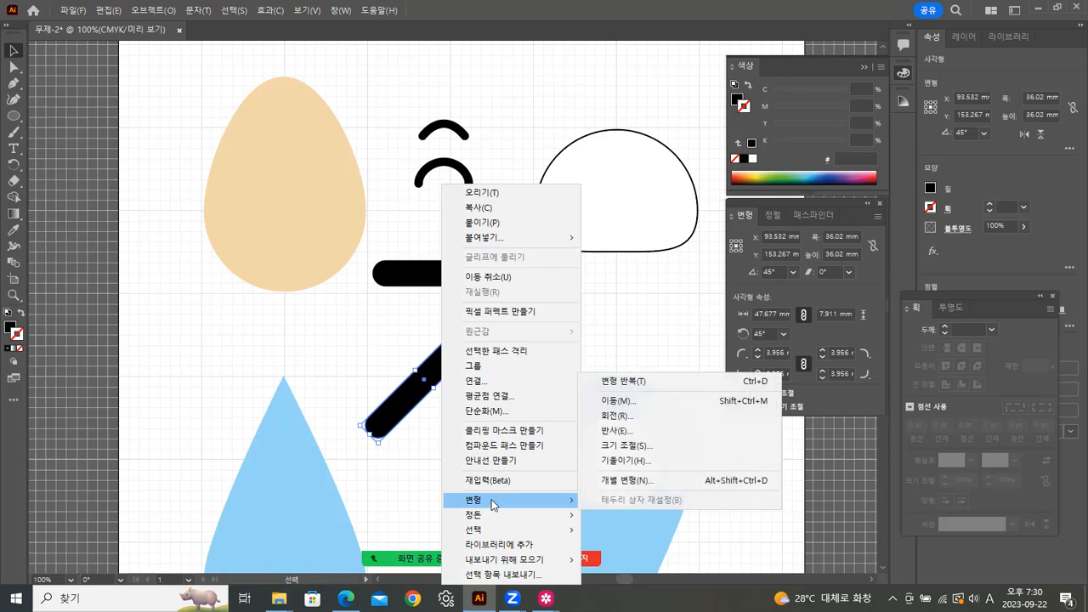
left_click(615, 432)
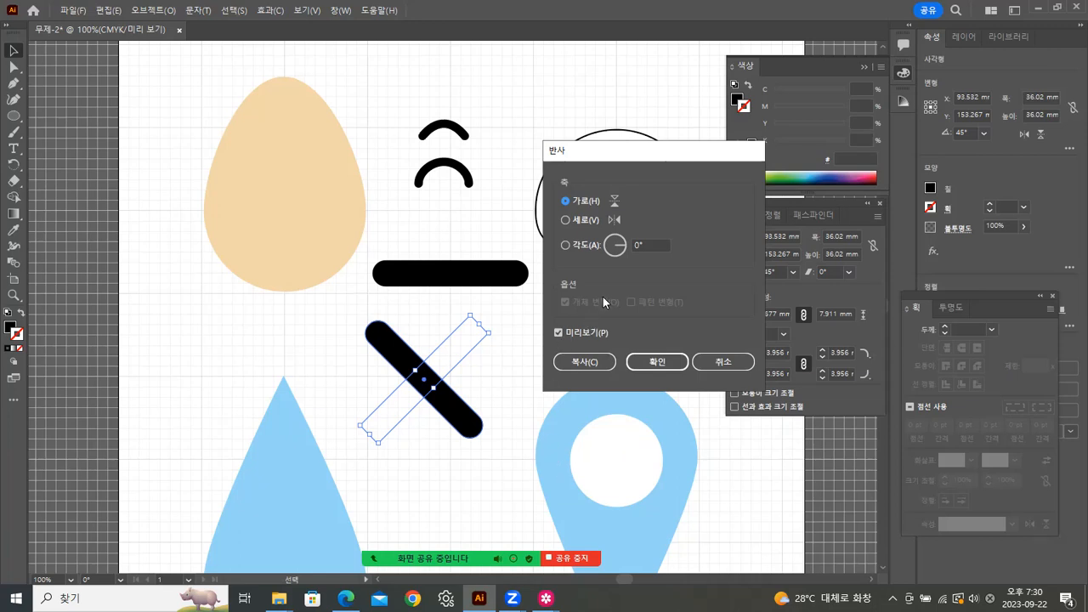
left_click(566, 221)
left_click(583, 362)
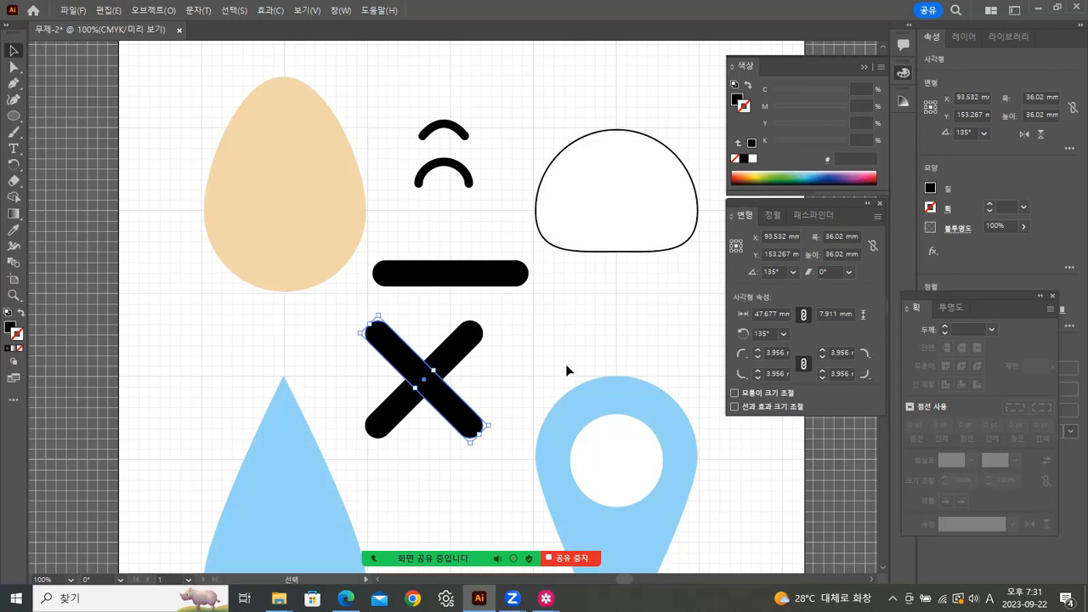
left_click(499, 349)
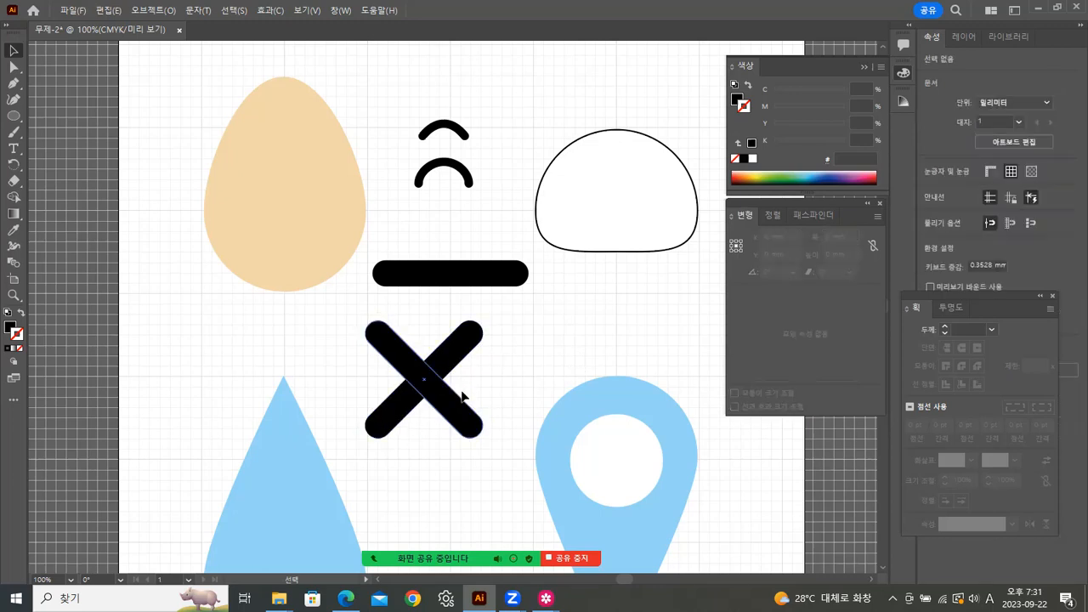
left_click(466, 418)
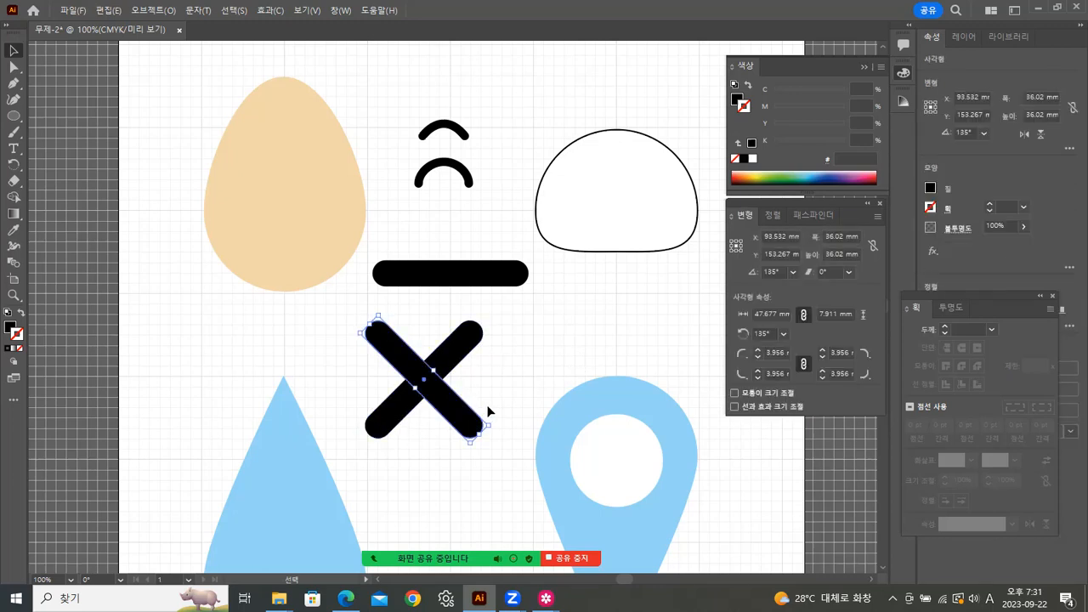
key("Delete")
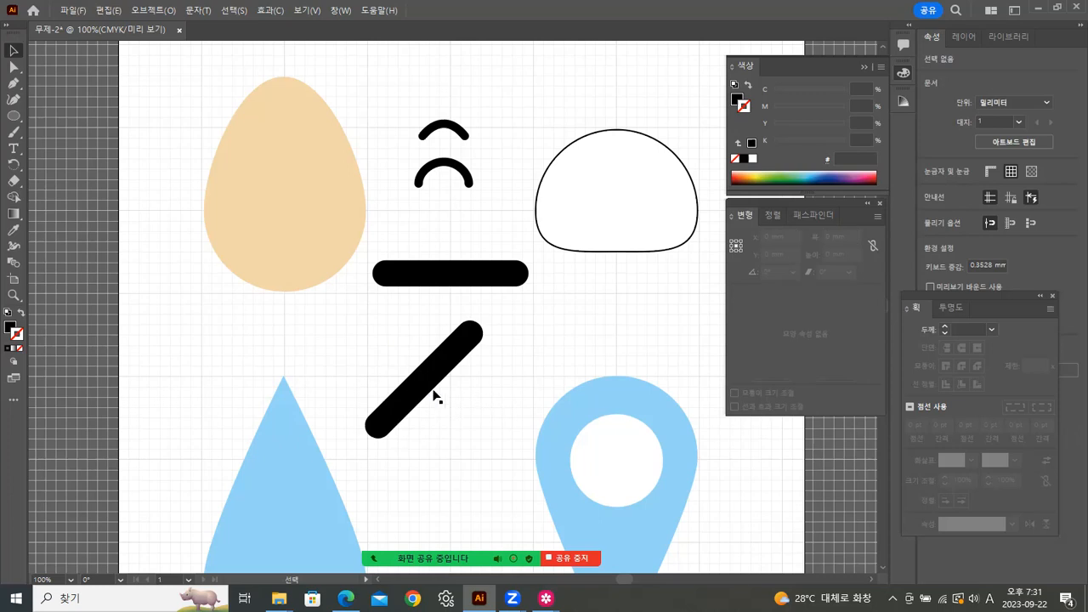
left_click(441, 374)
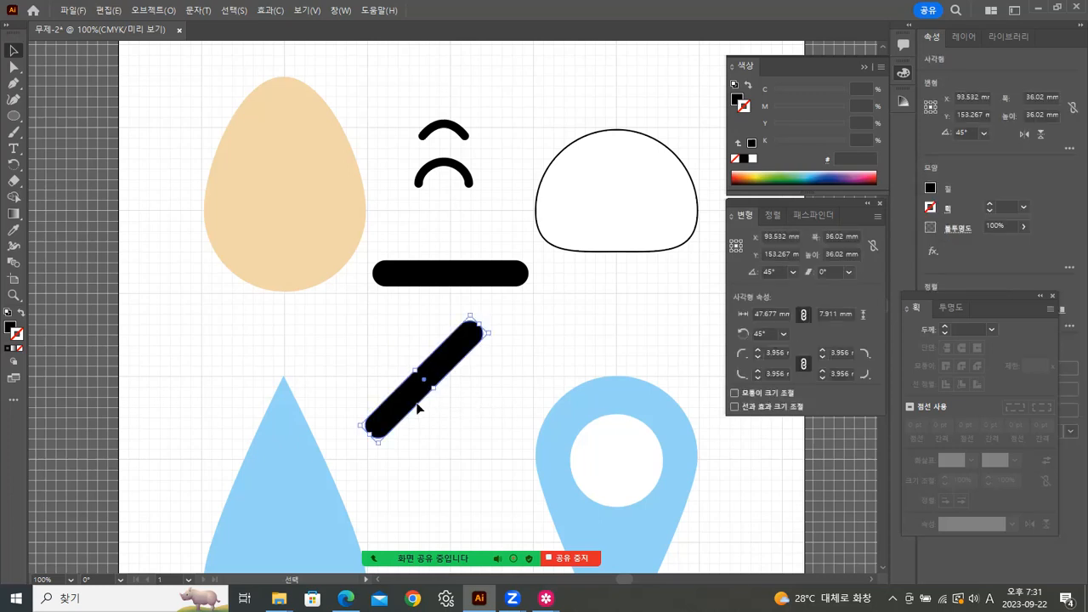
left_click(14, 164)
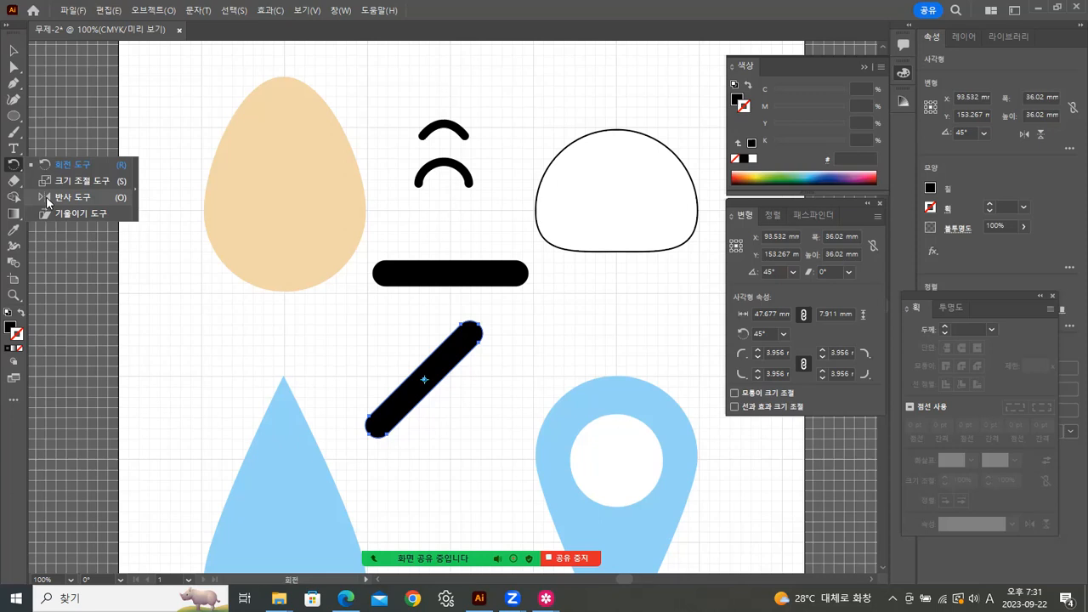
Step: Reflect-copy the diagonal bar vertically from its upper end, producing a 135° mirrored bar
left_click(45, 197)
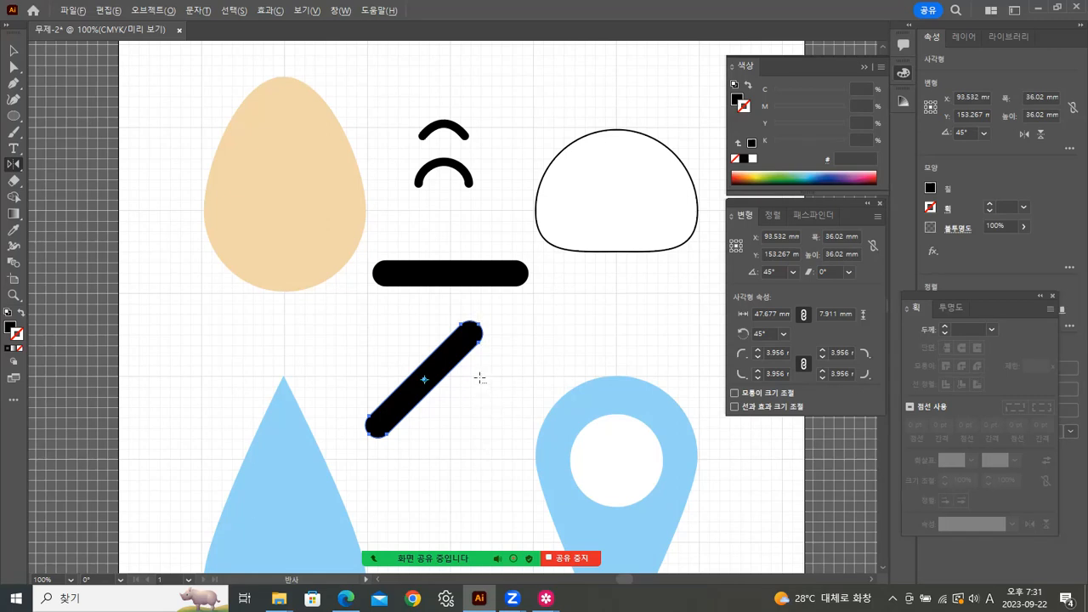
left_click(481, 377, "alt")
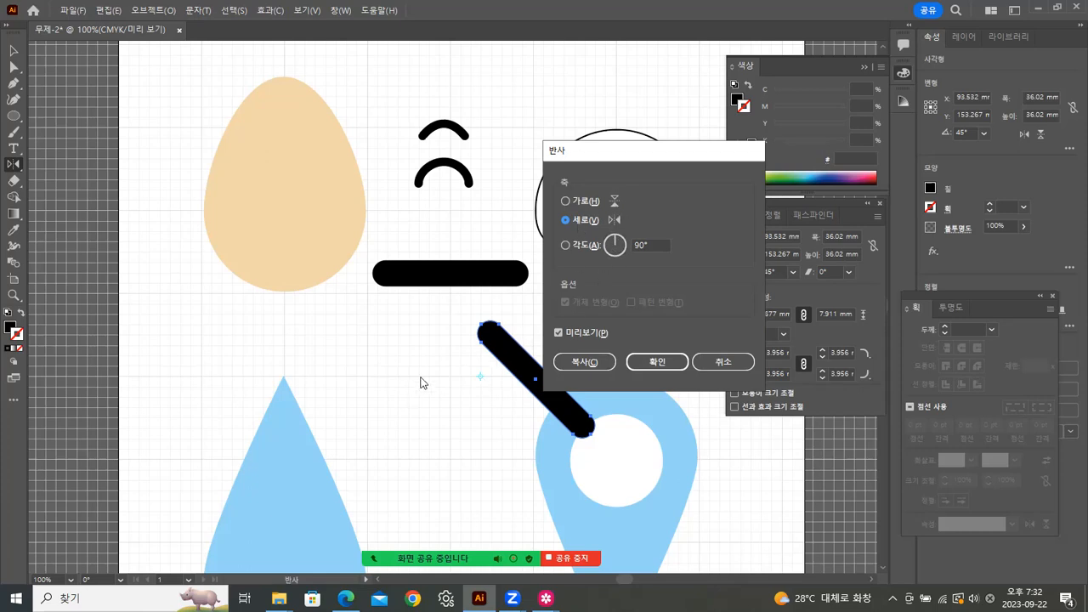
left_click(584, 363)
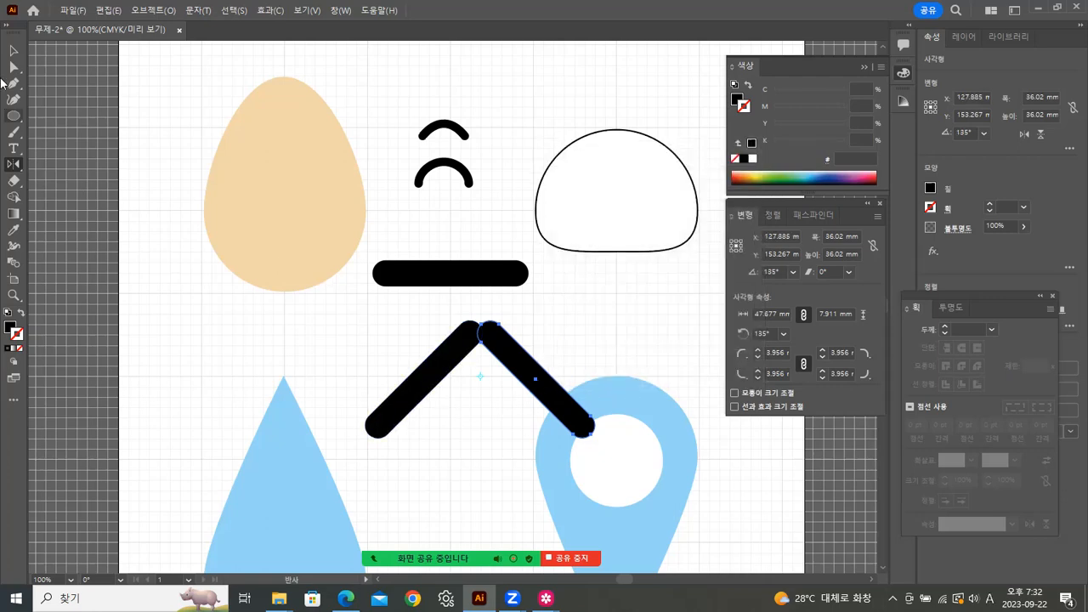
key("v")
left_click_drag(402, 332, 489, 344)
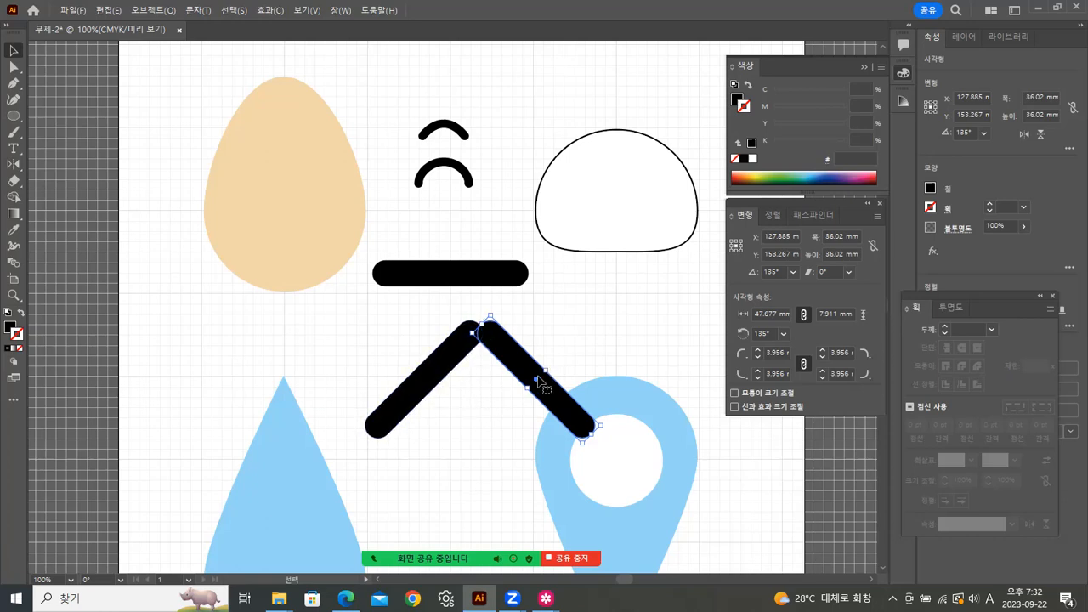
left_click(595, 309)
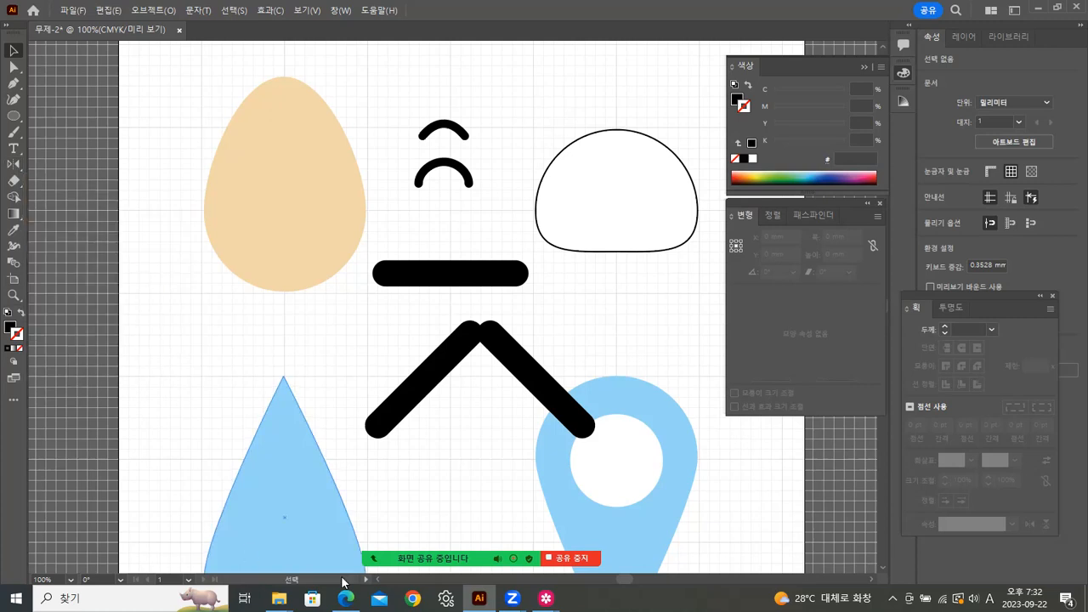
mouse_move(546, 598)
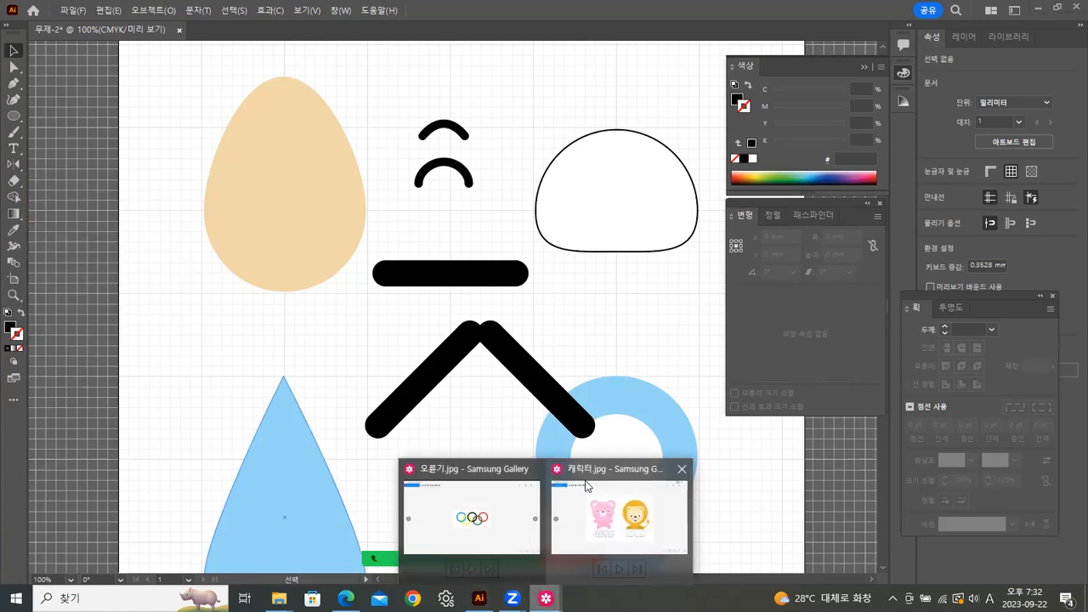
left_click(619, 542)
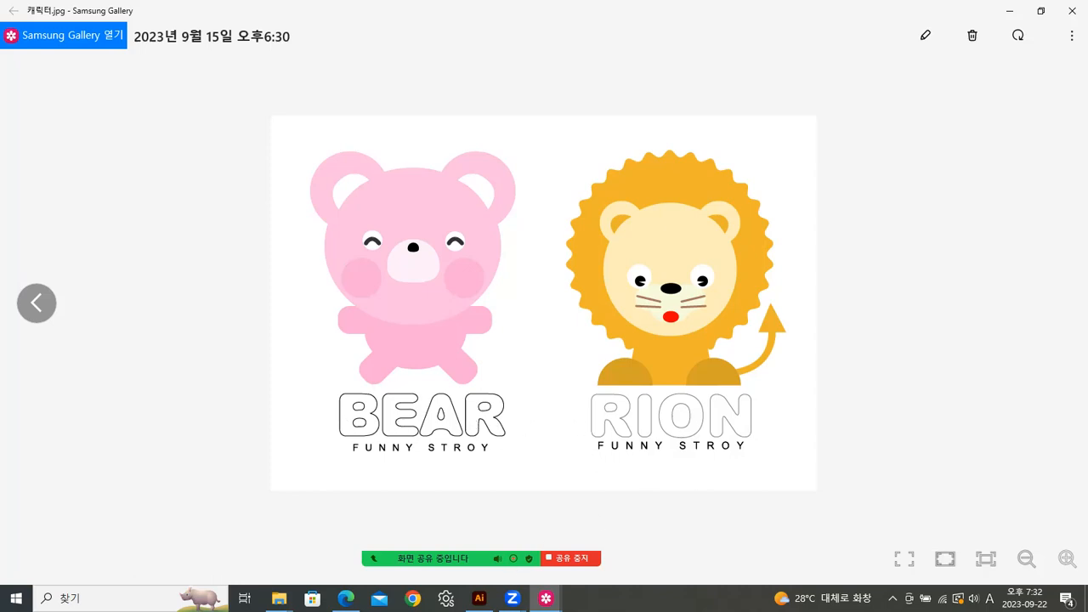
left_click(479, 598)
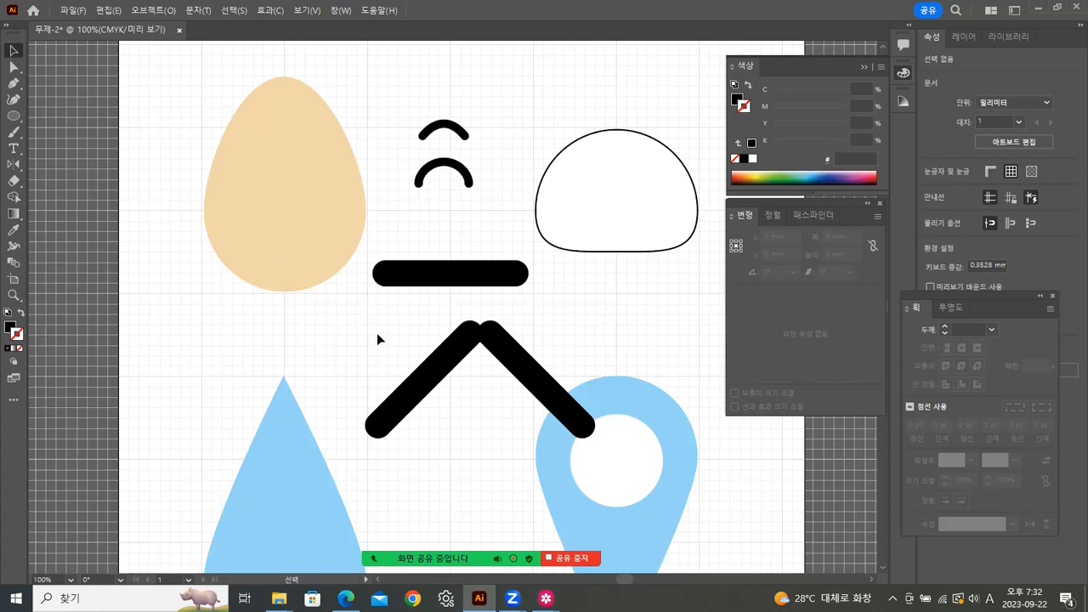
Step: Delete the black caret shape and an unwanted filler area text box
left_click(528, 381)
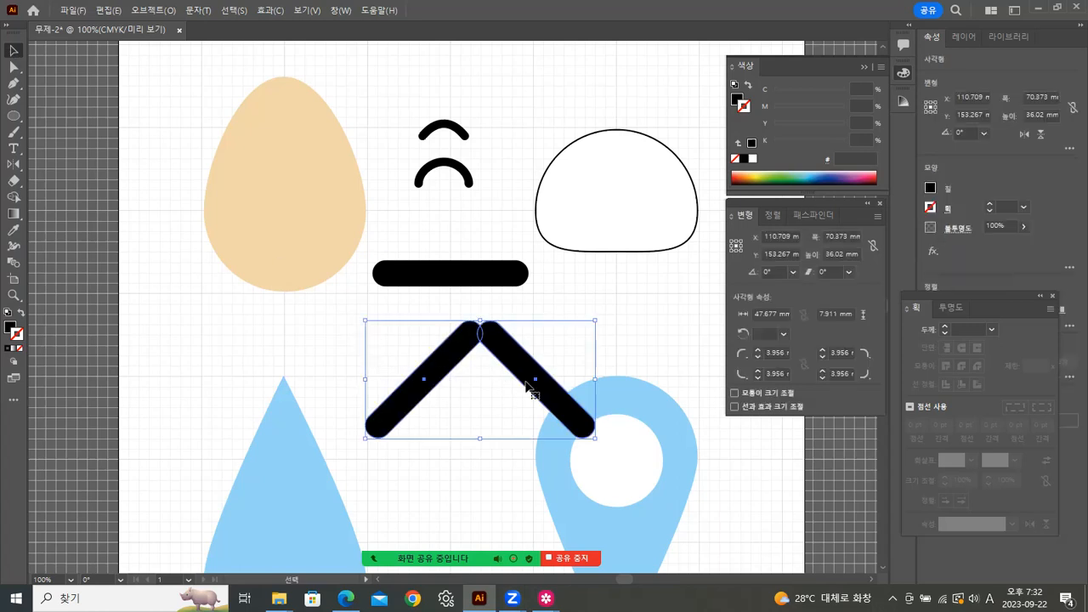
key("Delete")
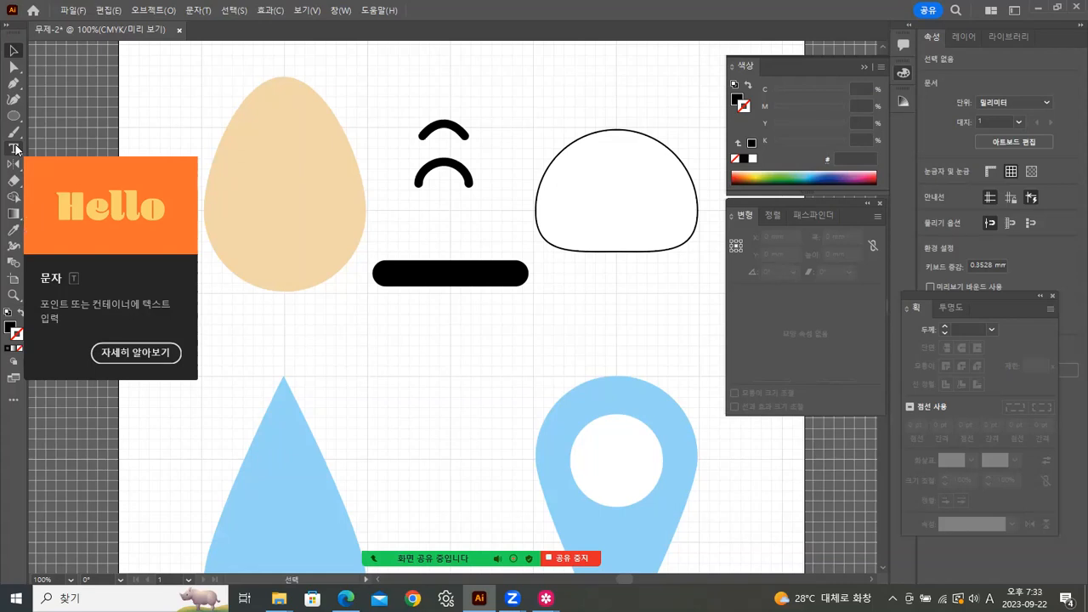
left_click(383, 365)
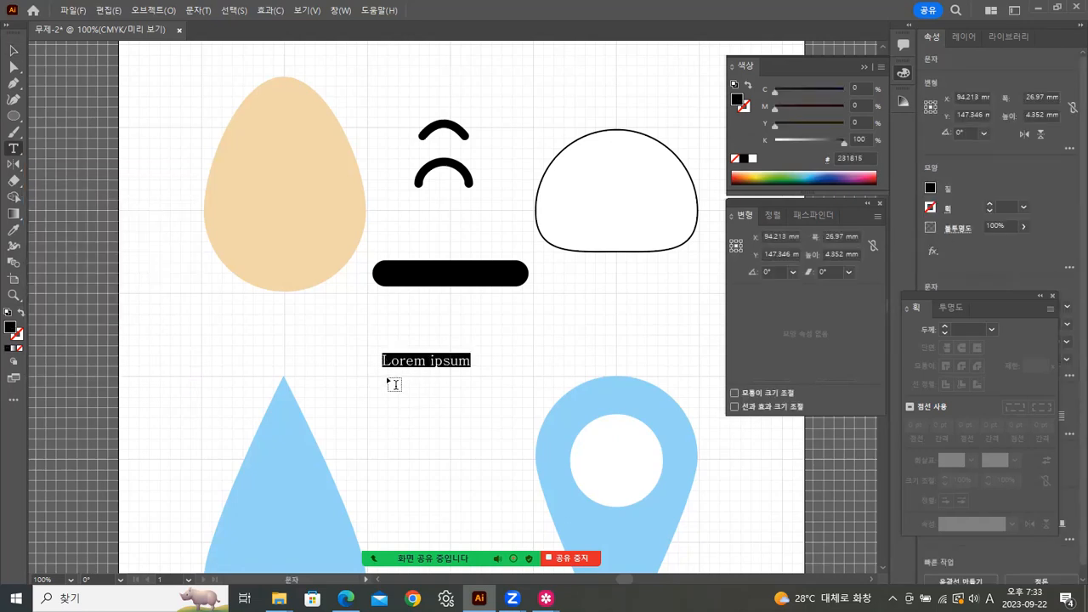
left_click_drag(372, 387, 525, 486)
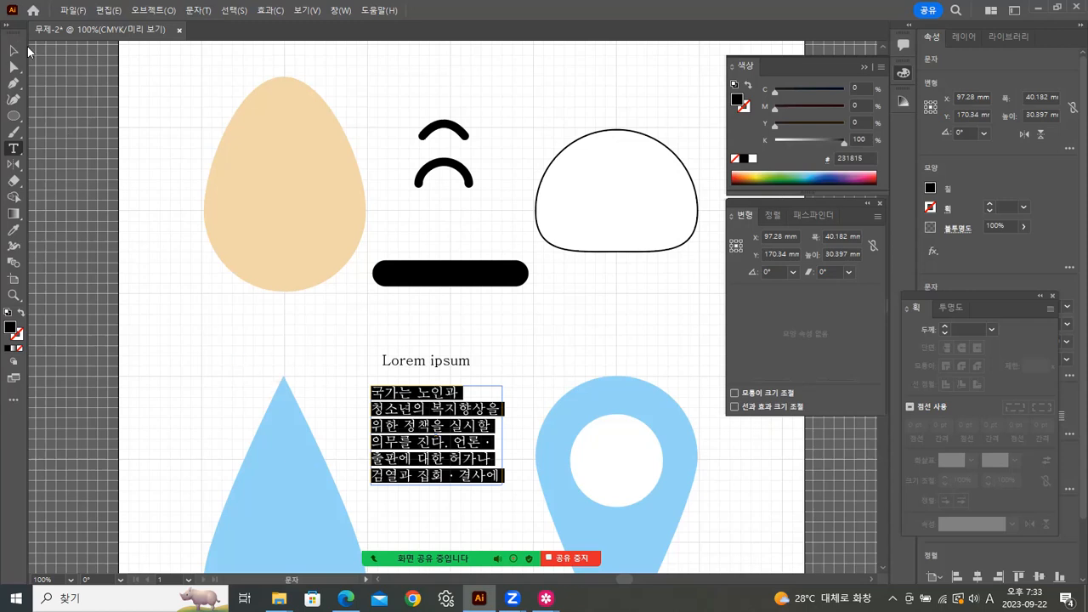
left_click(13, 50)
key("Delete")
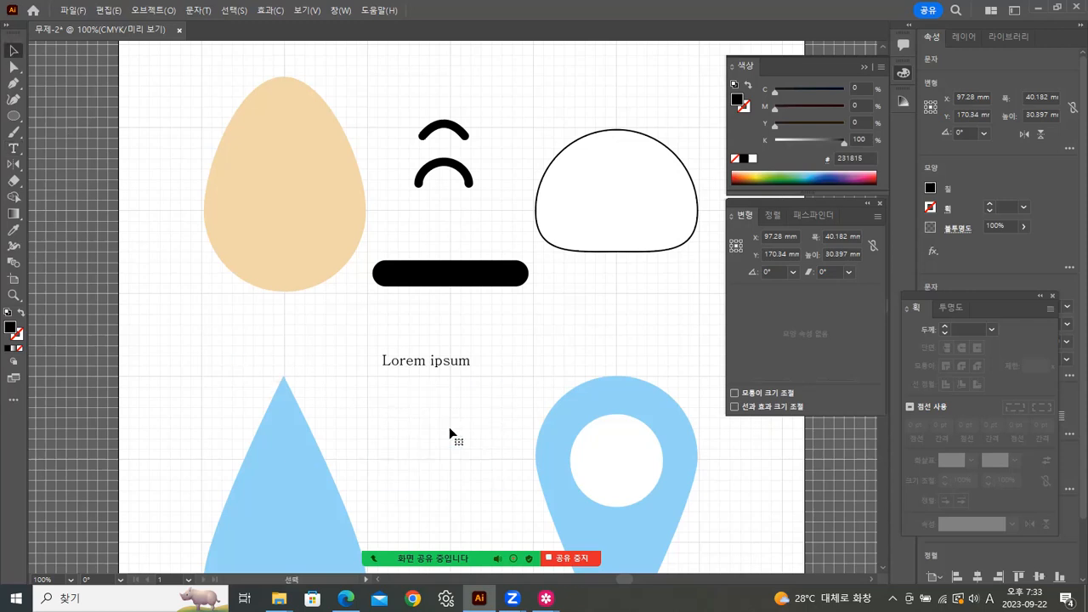
left_click(396, 398)
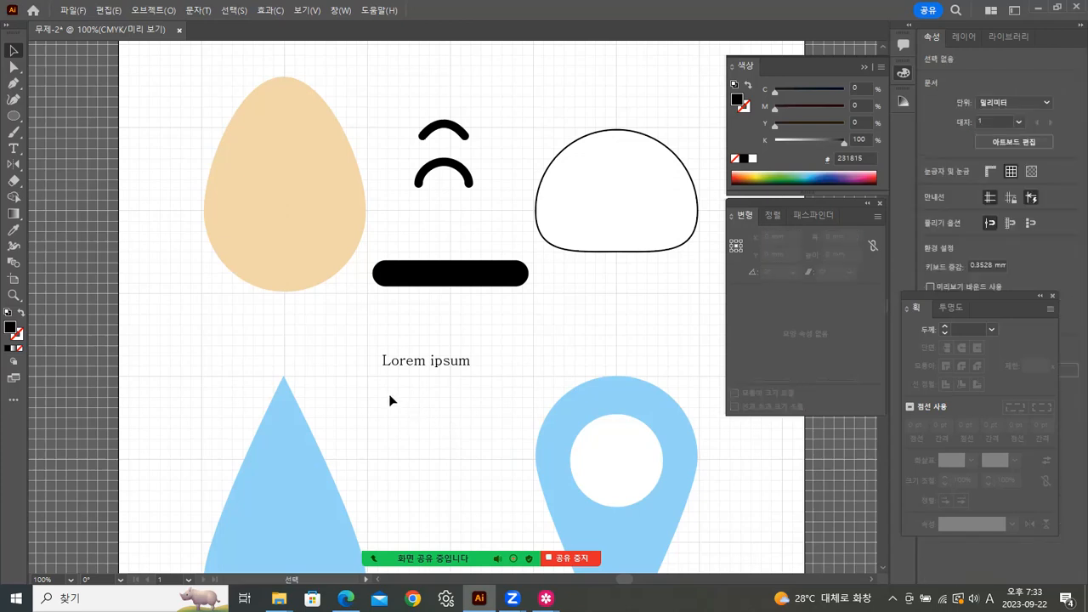
Step: Add a LION text line below Lorem ipsum, enlarge it about threefold and shift it up-left
left_click(14, 148)
left_click(388, 416)
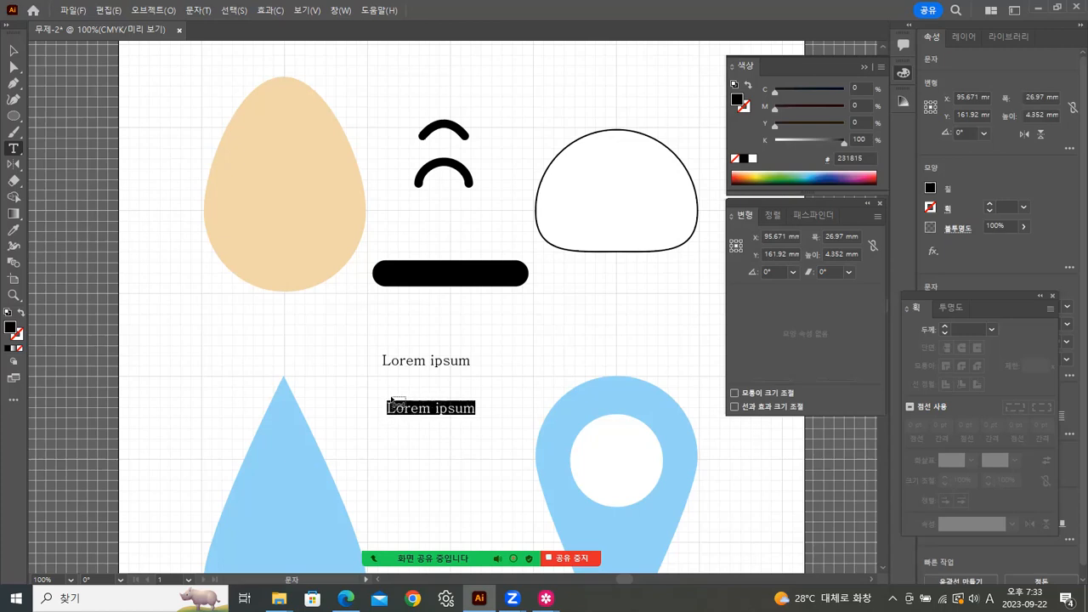
key("BackSpace")
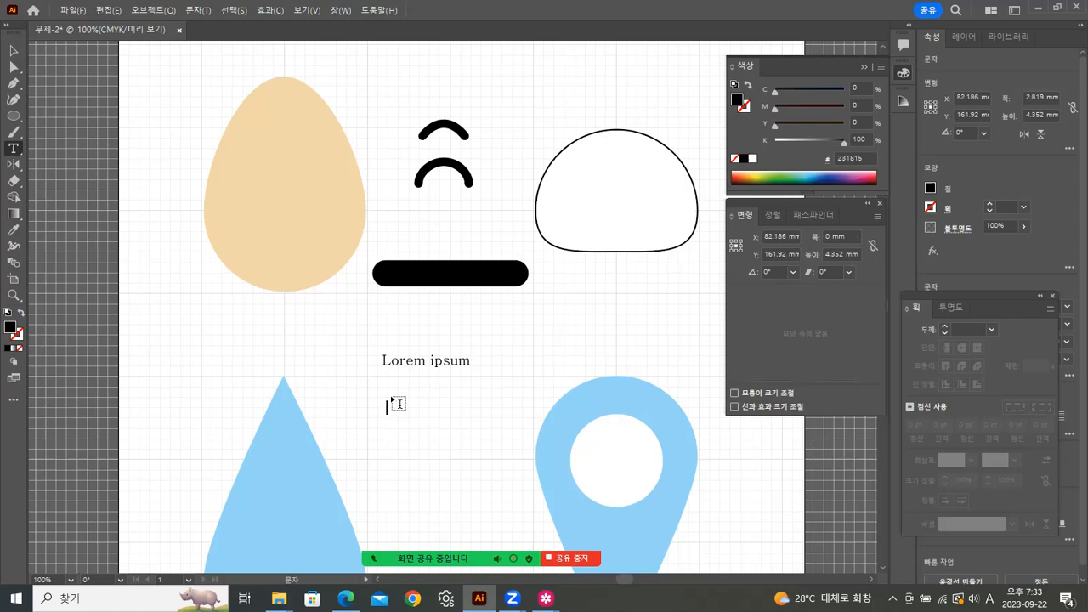
type("LION")
left_click(14, 51)
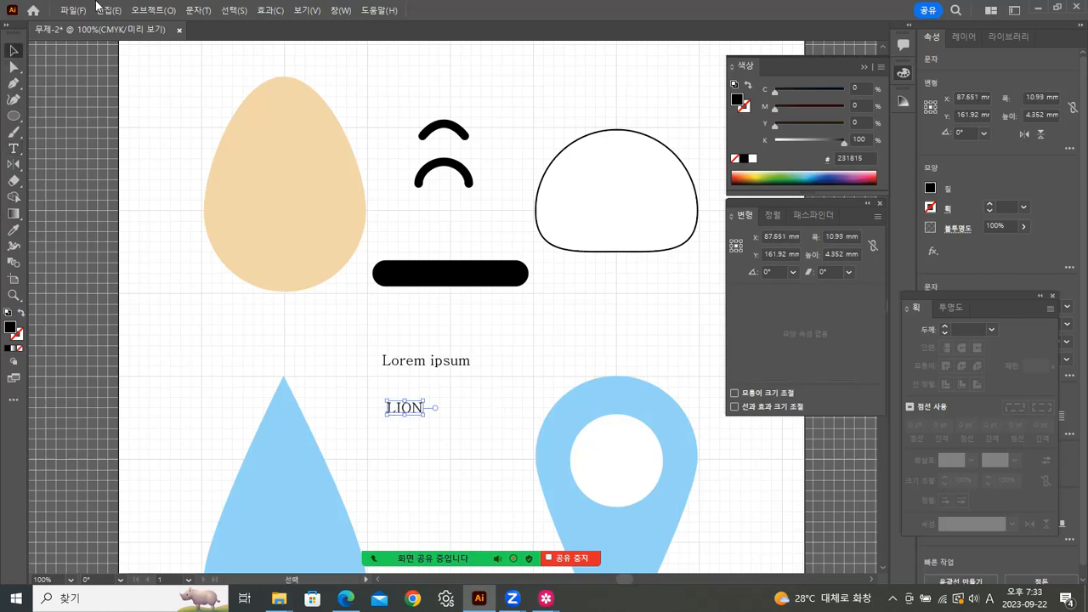
left_click_drag(424, 413, 513, 447)
left_click_drag(445, 438, 425, 425)
right_click(439, 409)
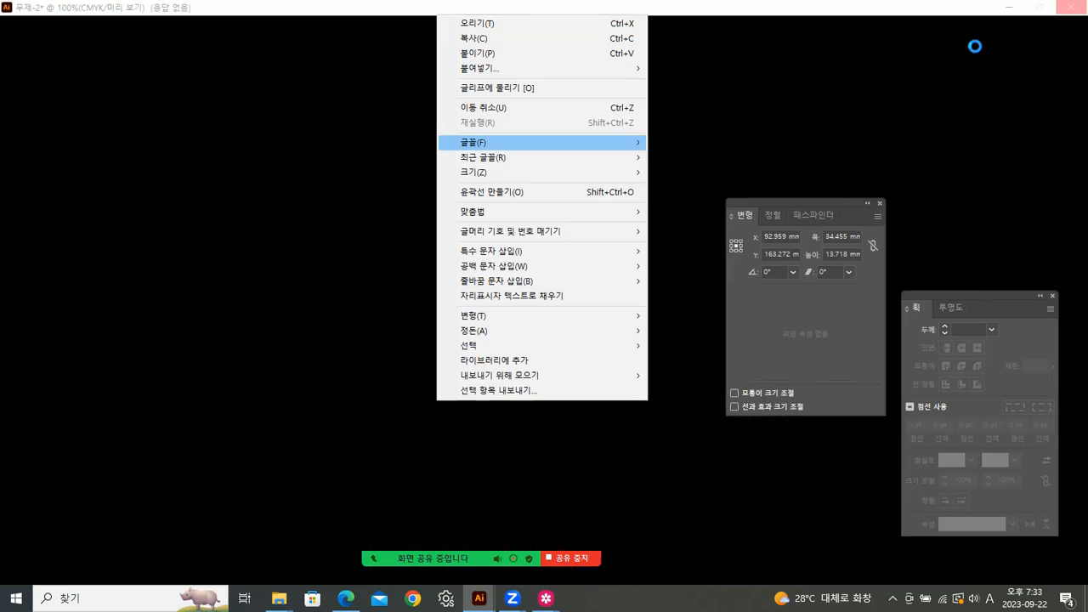
mouse_move(639, 145)
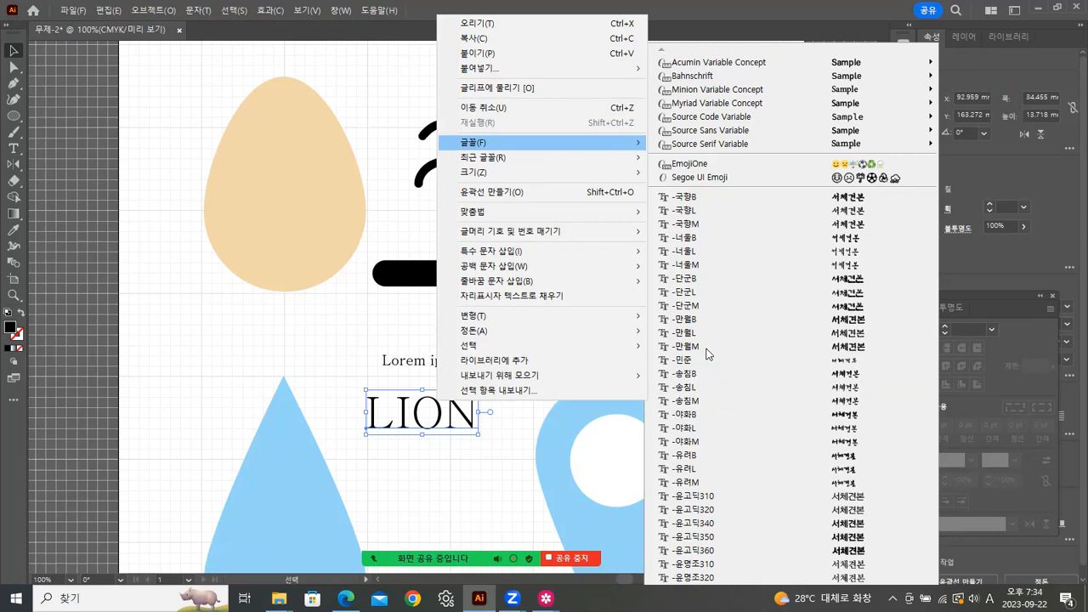
left_click(723, 34)
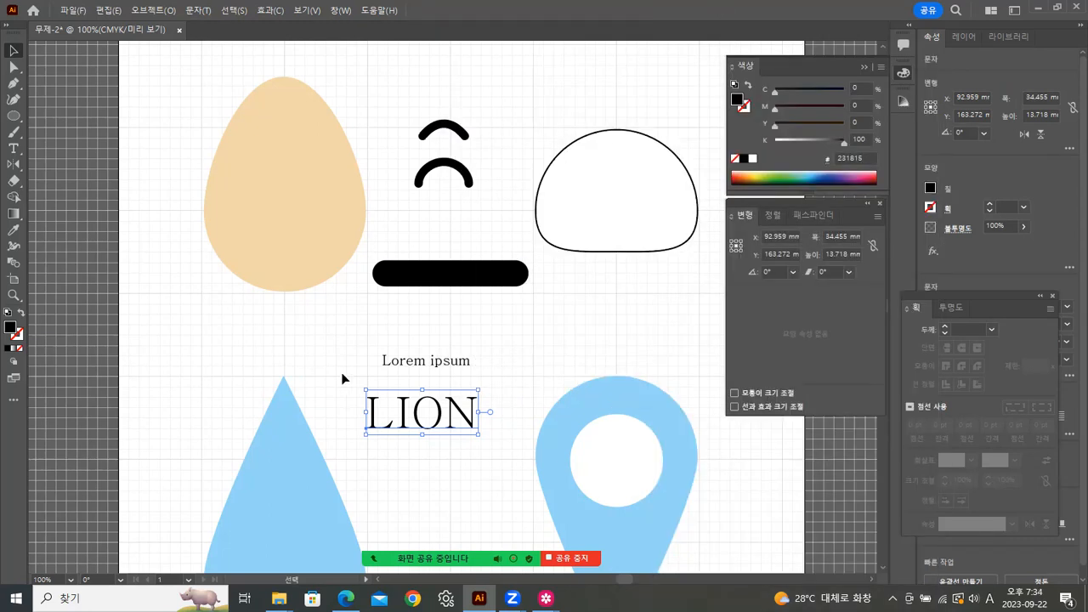
left_click(561, 339)
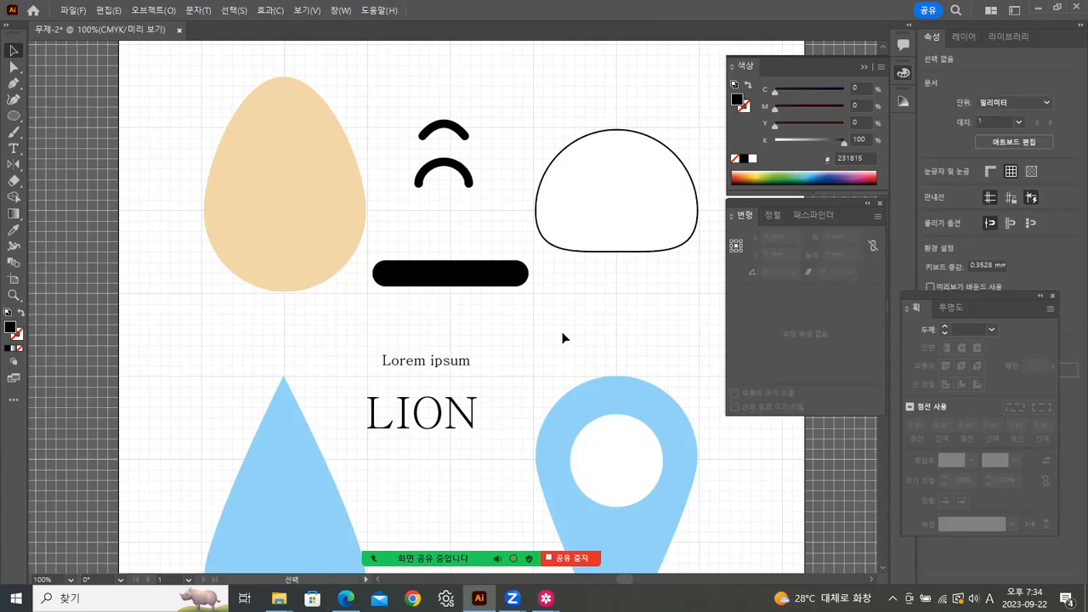
Step: Set the LION text to Arial Black in the Character panel
key("ctrl+t")
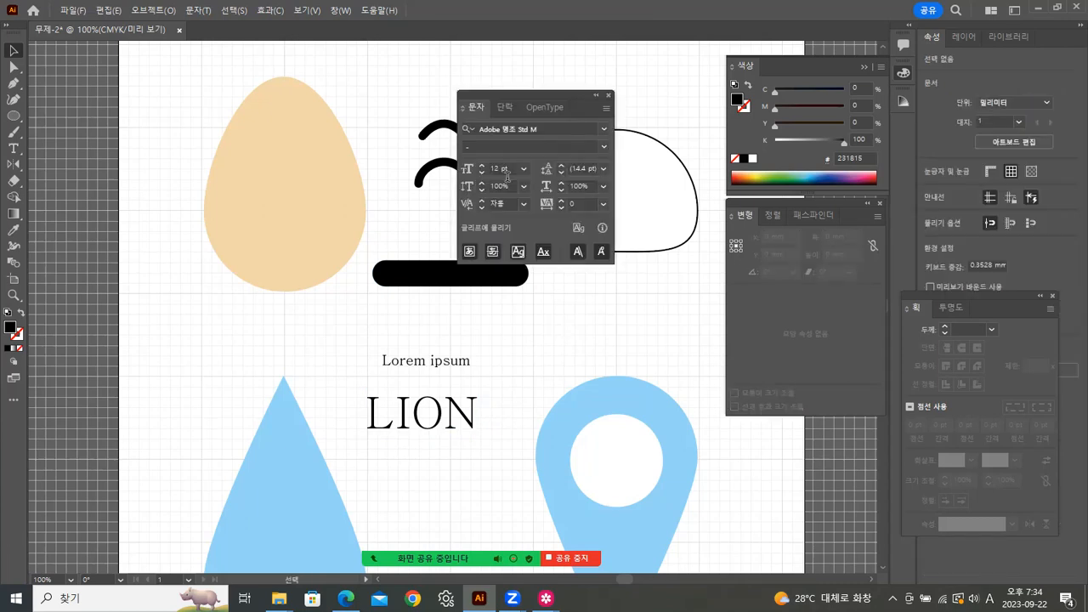
left_click_drag(549, 100, 621, 62)
left_click(694, 67)
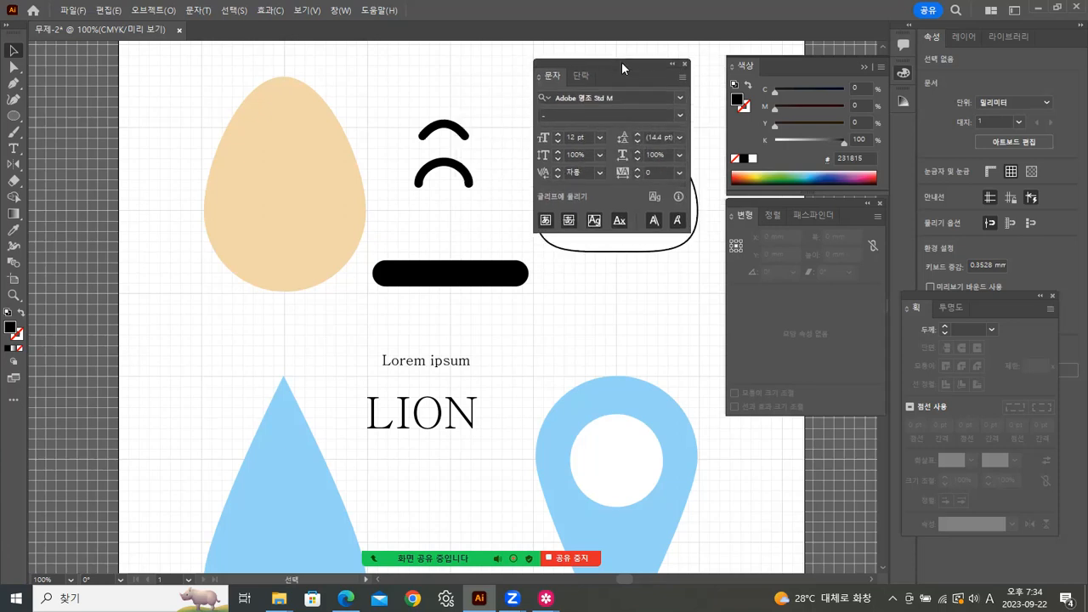
left_click(438, 422)
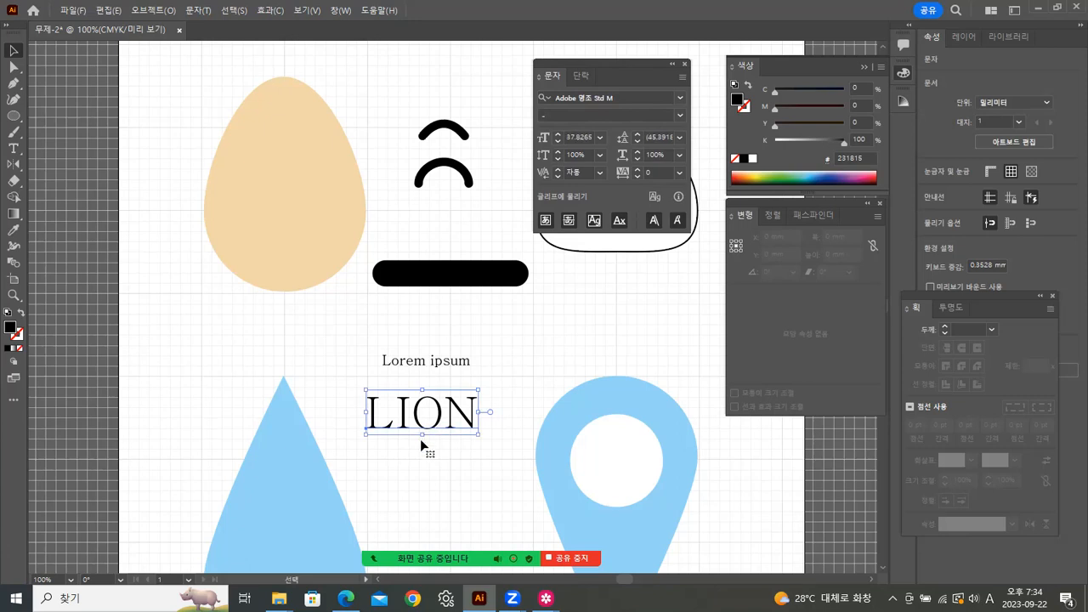
left_click(680, 97)
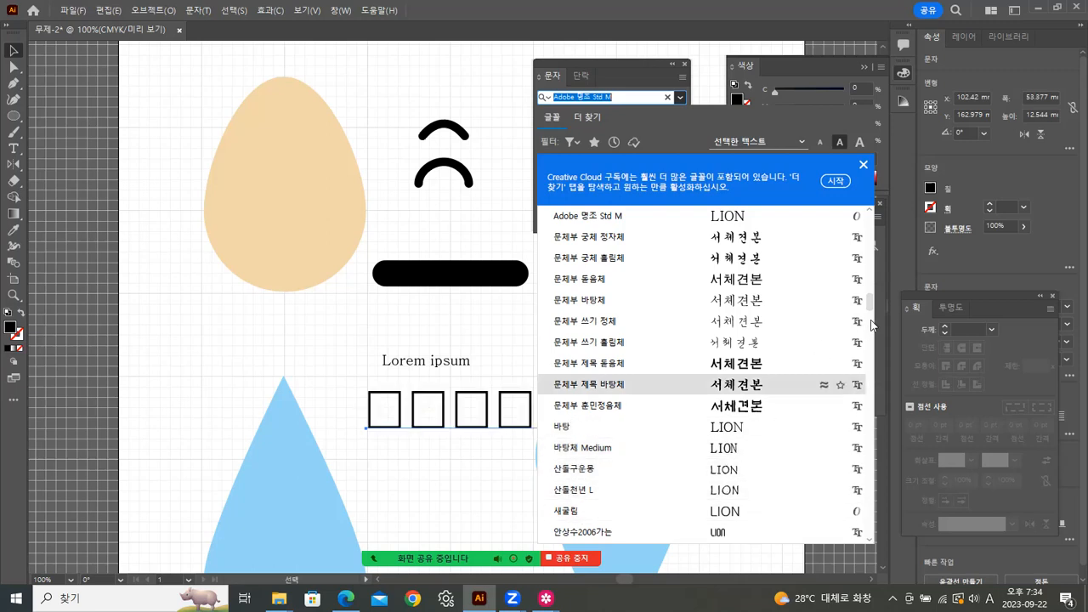
left_click_drag(871, 303, 868, 348)
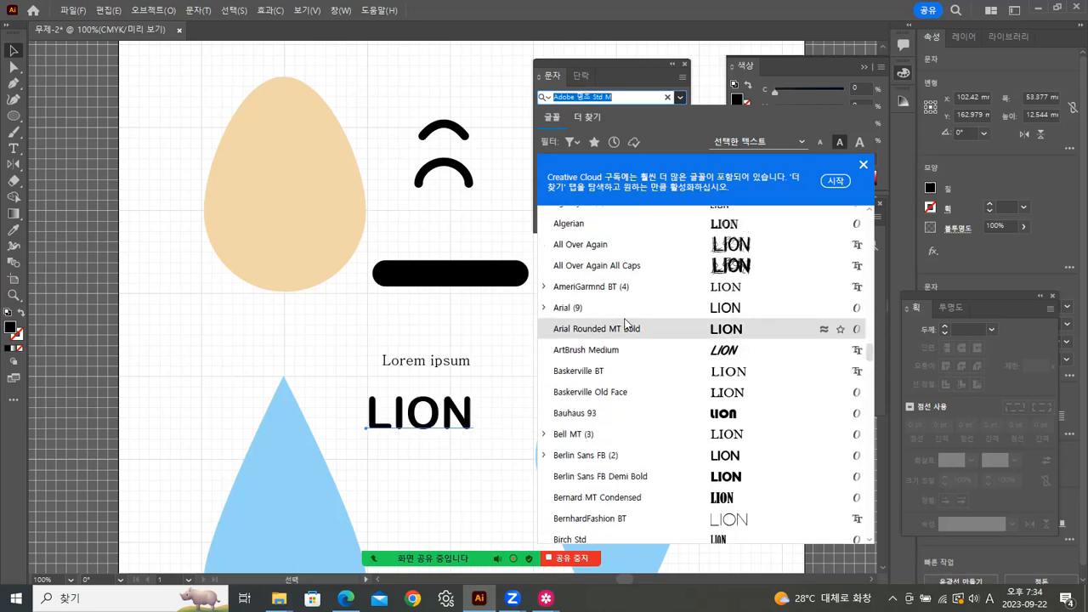
left_click(562, 308)
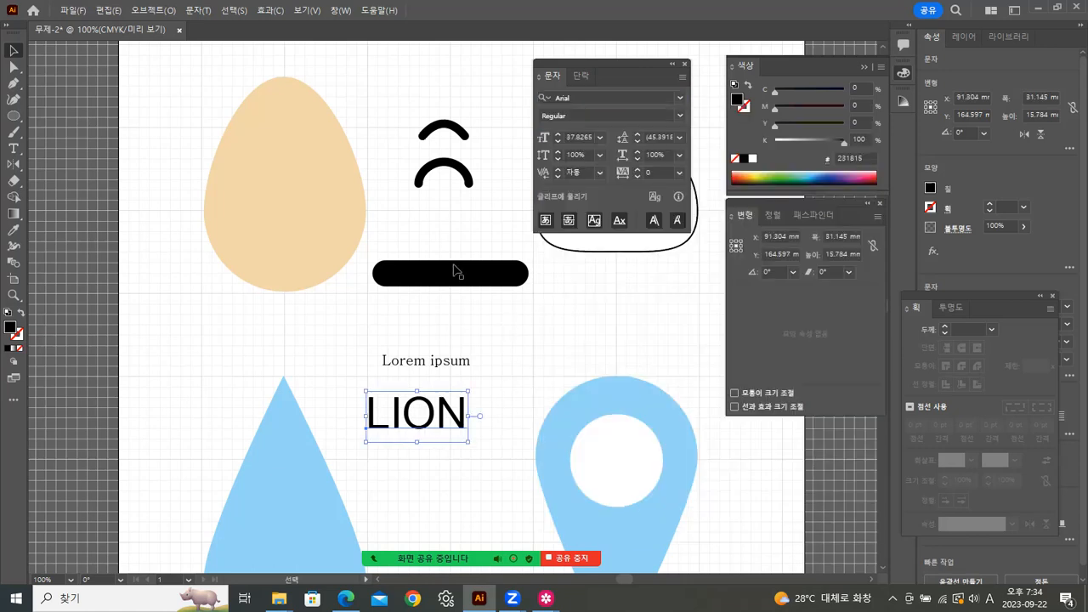
left_click(681, 118)
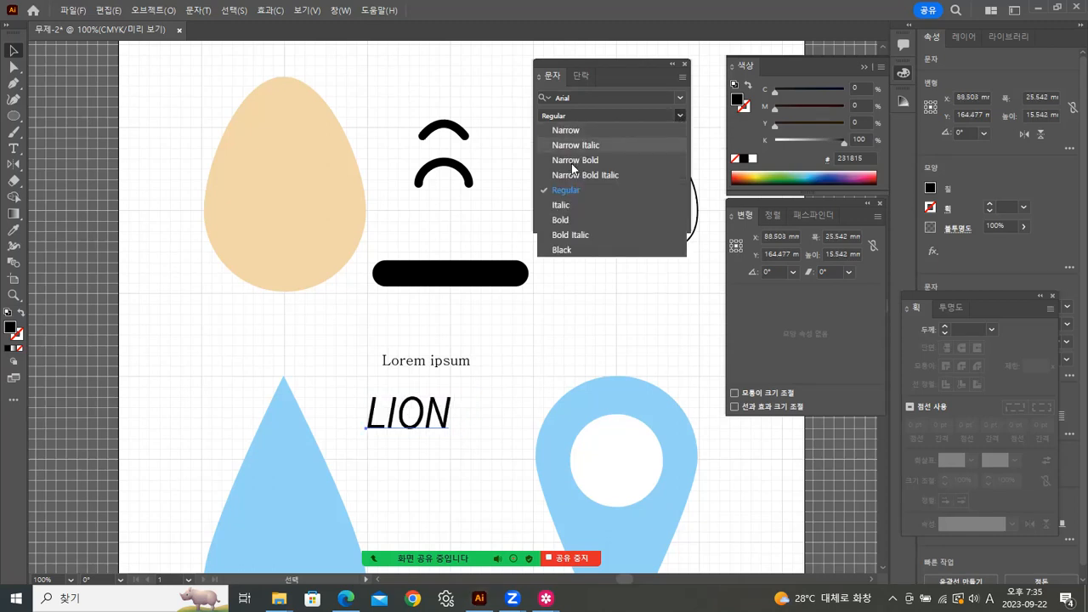
left_click(562, 251)
Step: Nudge LION into place, keep the Black style, and delete the Lorem ipsum text
left_click(517, 382)
left_click_drag(441, 425, 442, 428)
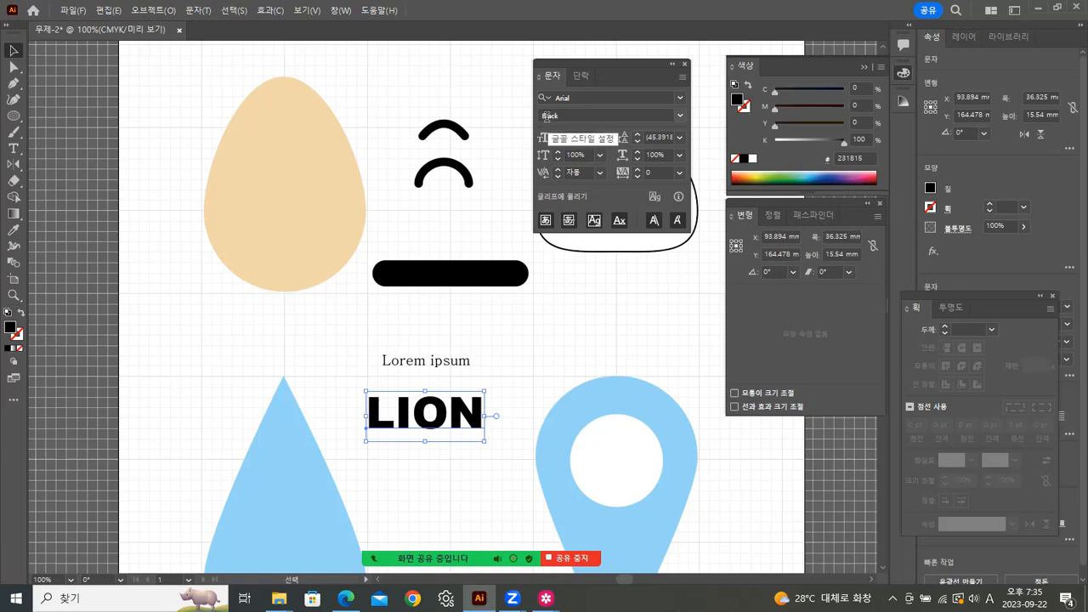
left_click(679, 119)
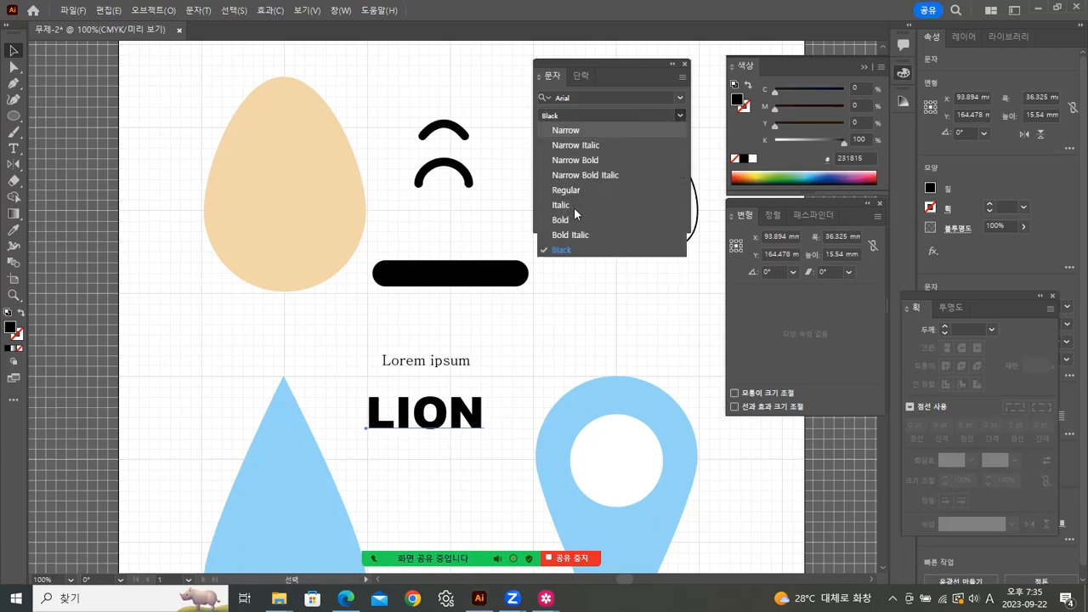
left_click(515, 374)
left_click(442, 425)
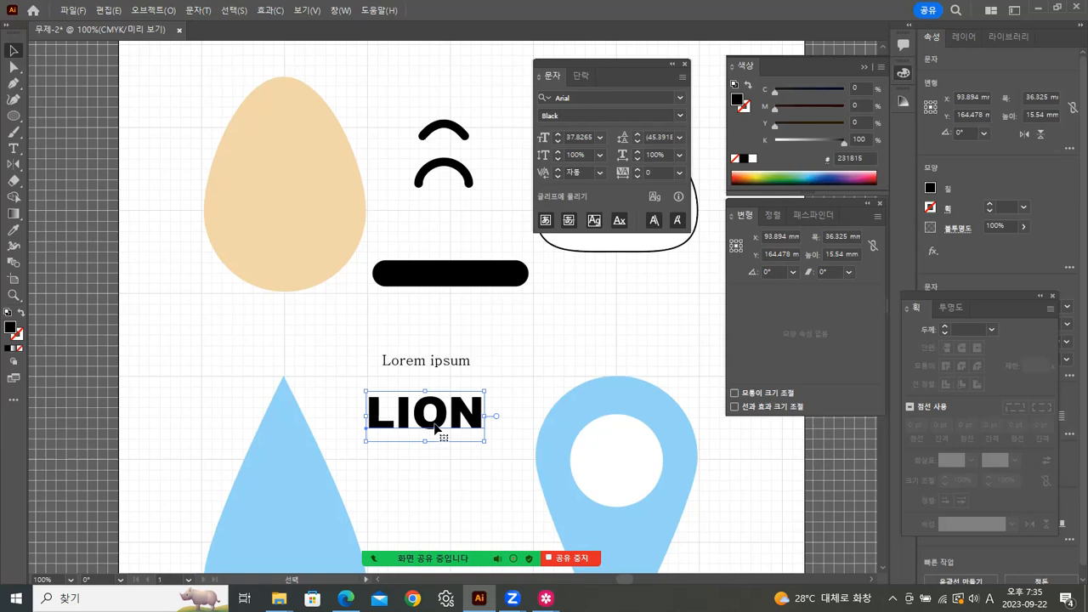
left_click(456, 362)
key("Delete")
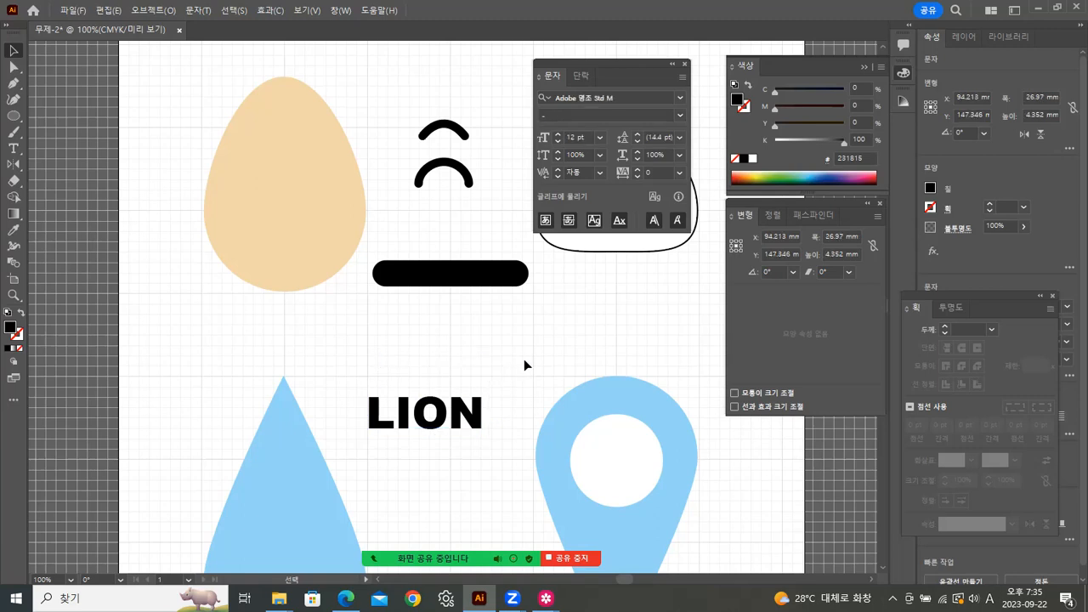
Step: Zoom to 200% around LION and pan to frame it with the pin
left_click(20, 296)
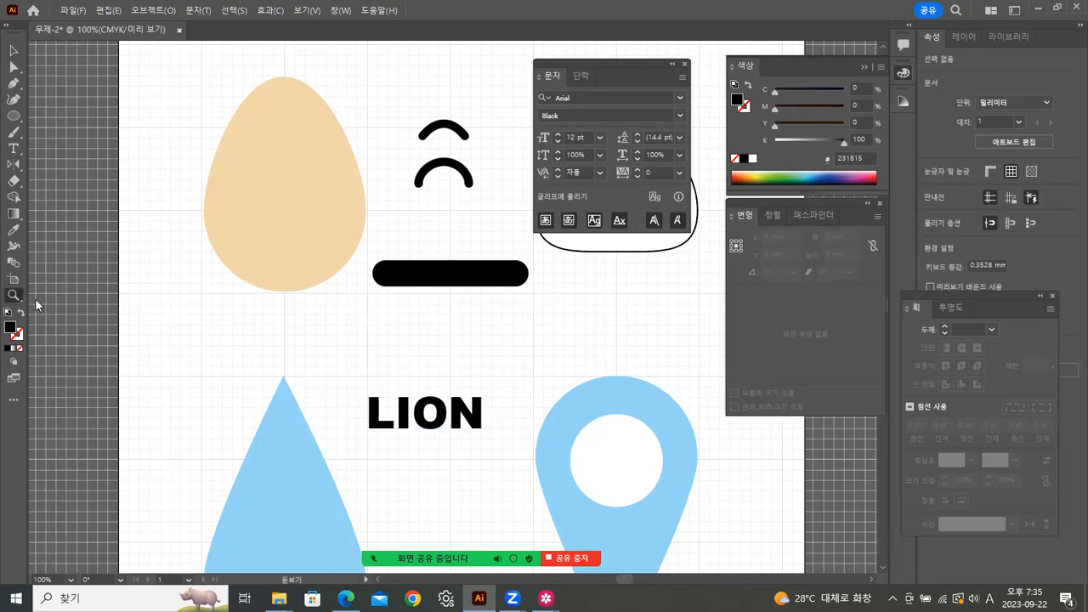
left_click(464, 439)
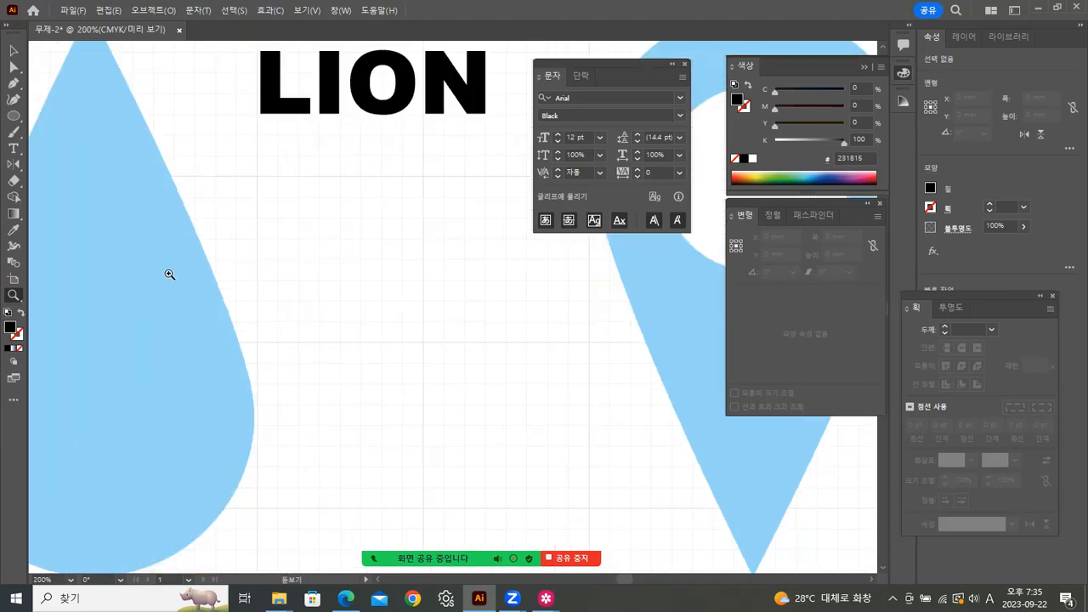
key("alt+Tab")
key("alt+Tab")
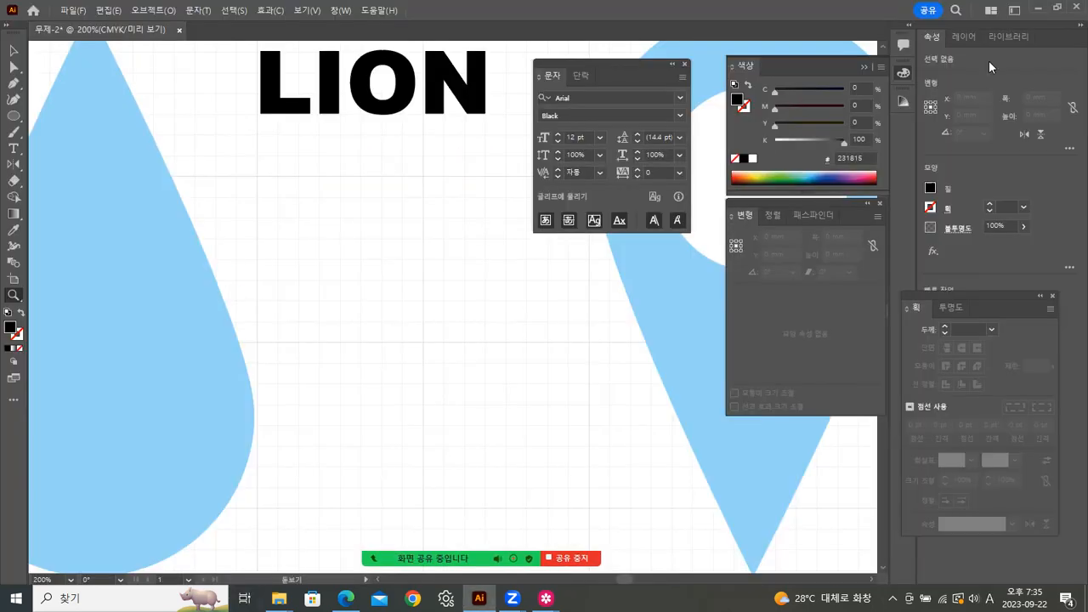
key("space")
left_click_drag(371, 210, 320, 264)
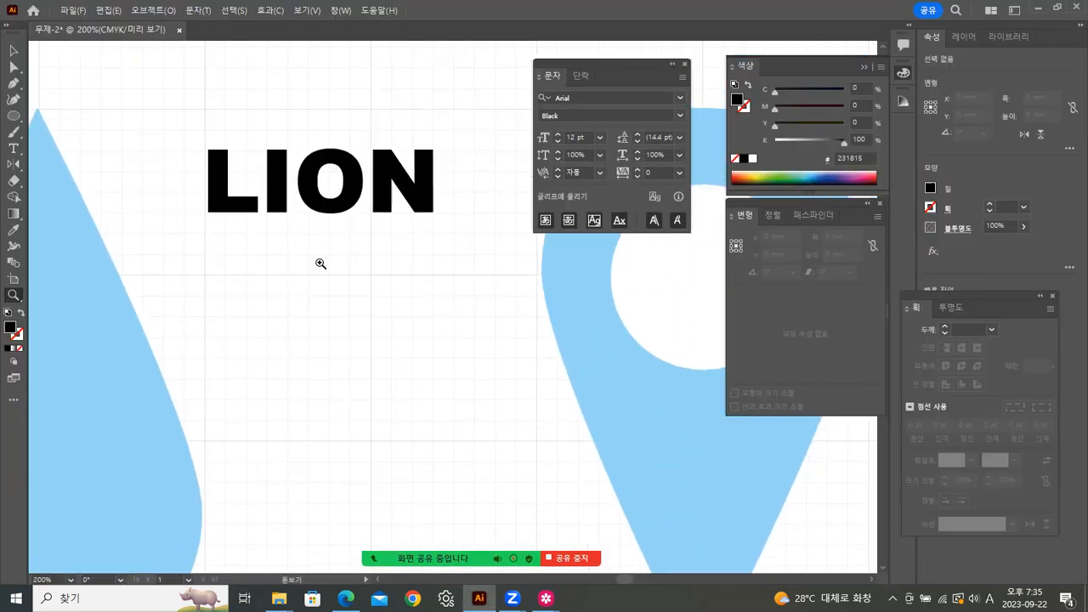
left_click(11, 53)
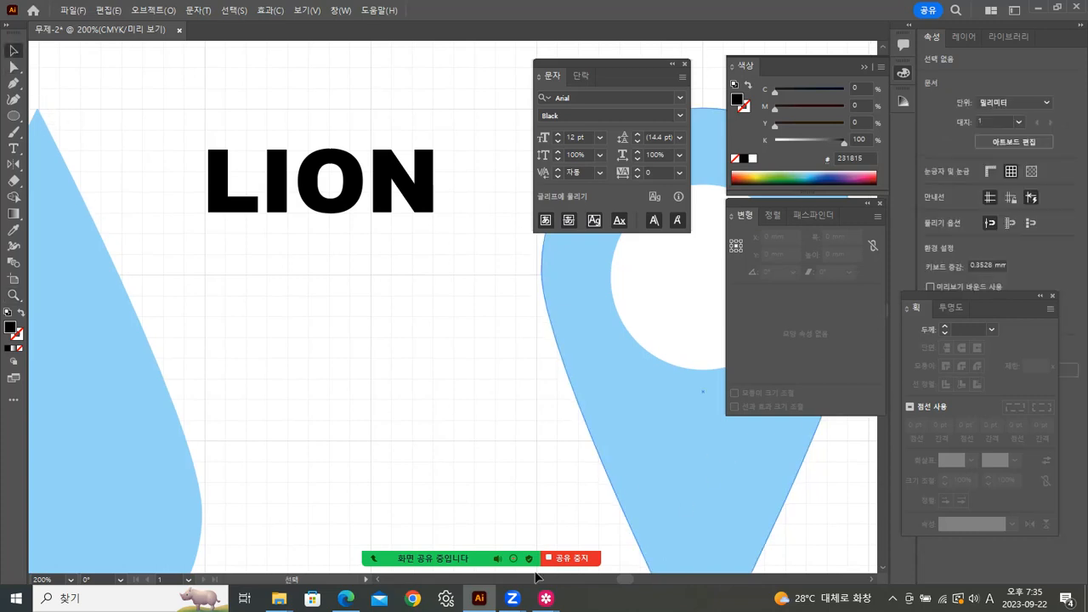
mouse_move(546, 598)
left_click(611, 548)
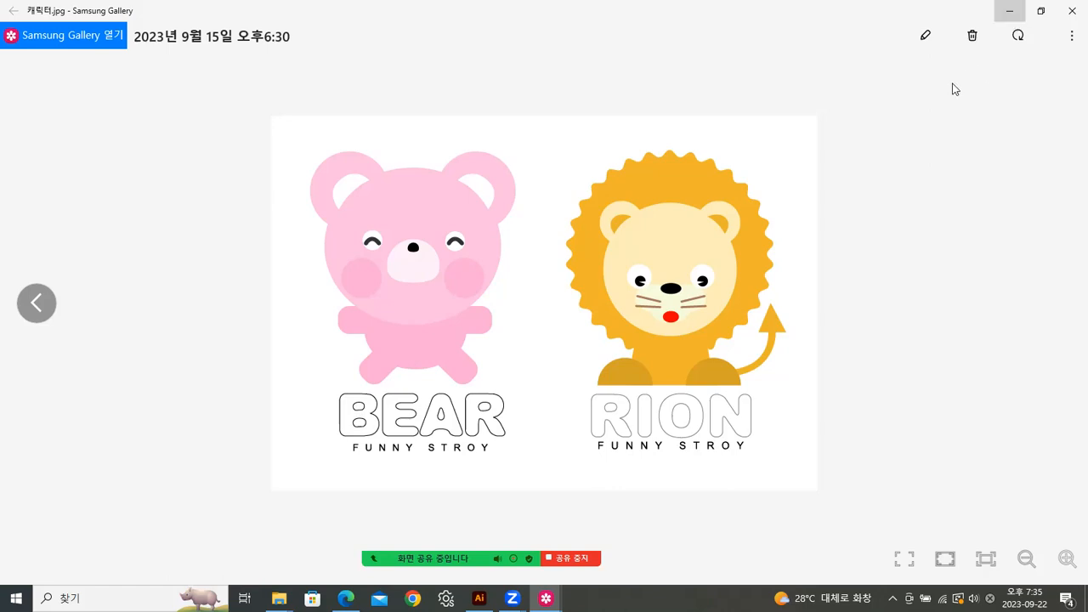
left_click(1010, 11)
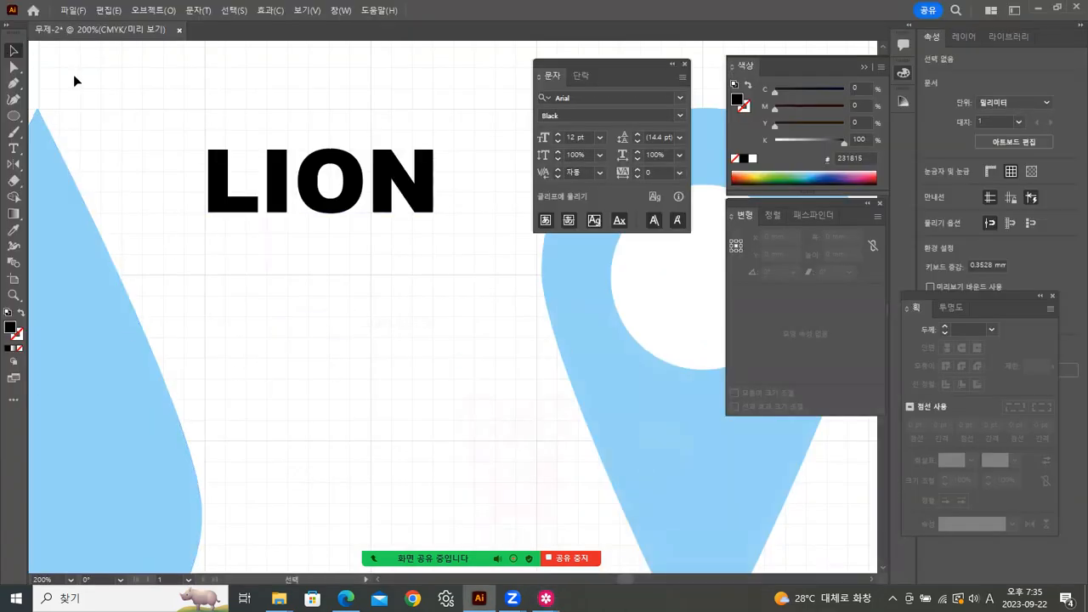
Step: Alt-drag LION downward to make a second copy below the original
left_click(244, 213)
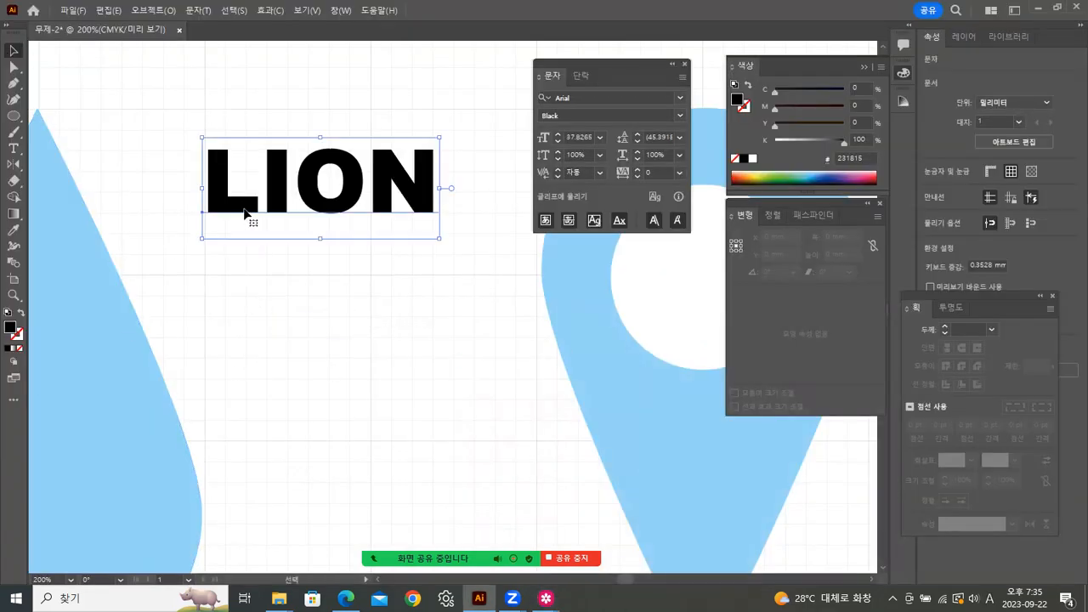
left_click_drag(244, 212, 242, 322)
left_click(300, 371)
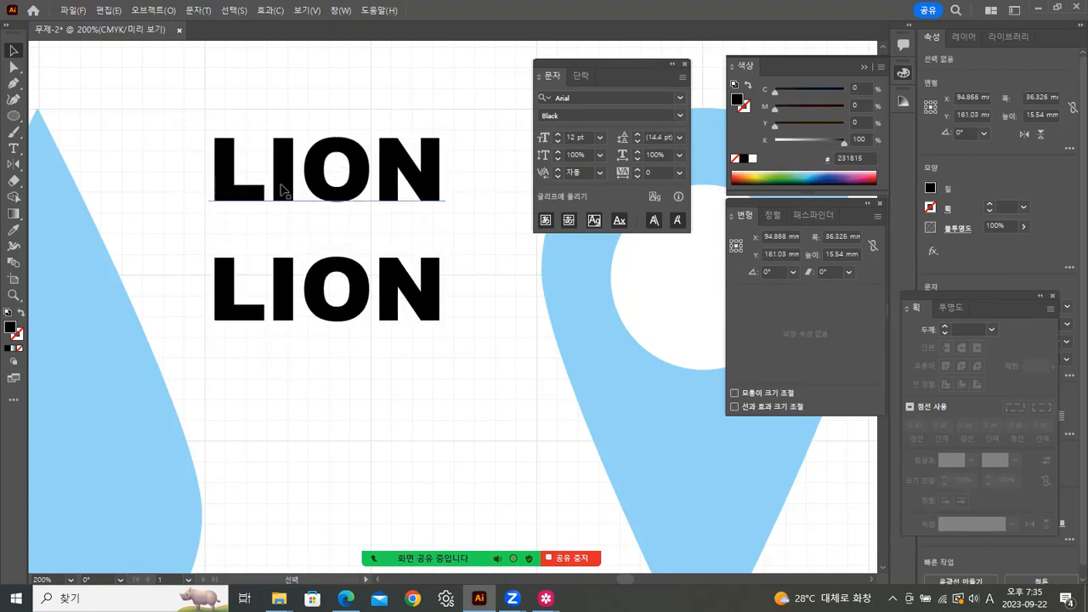
left_click(283, 190)
left_click(308, 356)
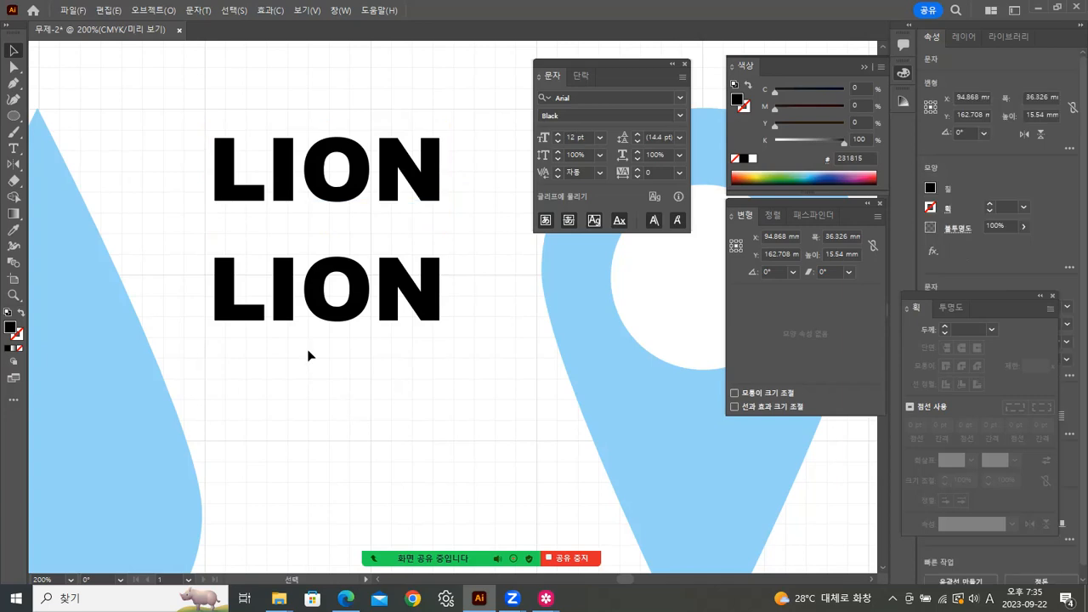
Step: Convert the lower LION copy to outlines with Create Outlines
left_click(285, 311)
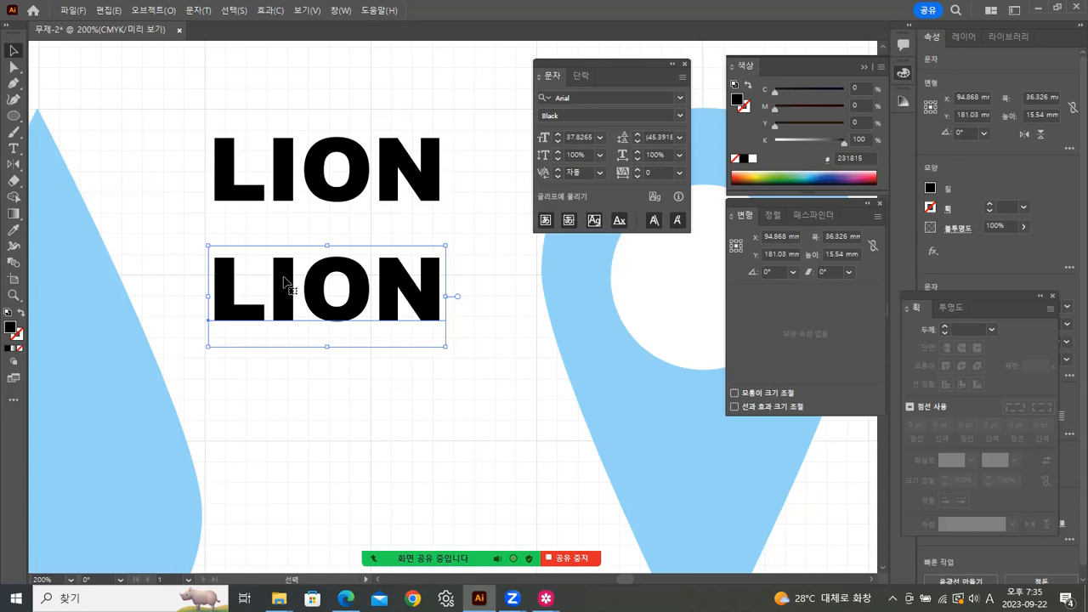
right_click(285, 281)
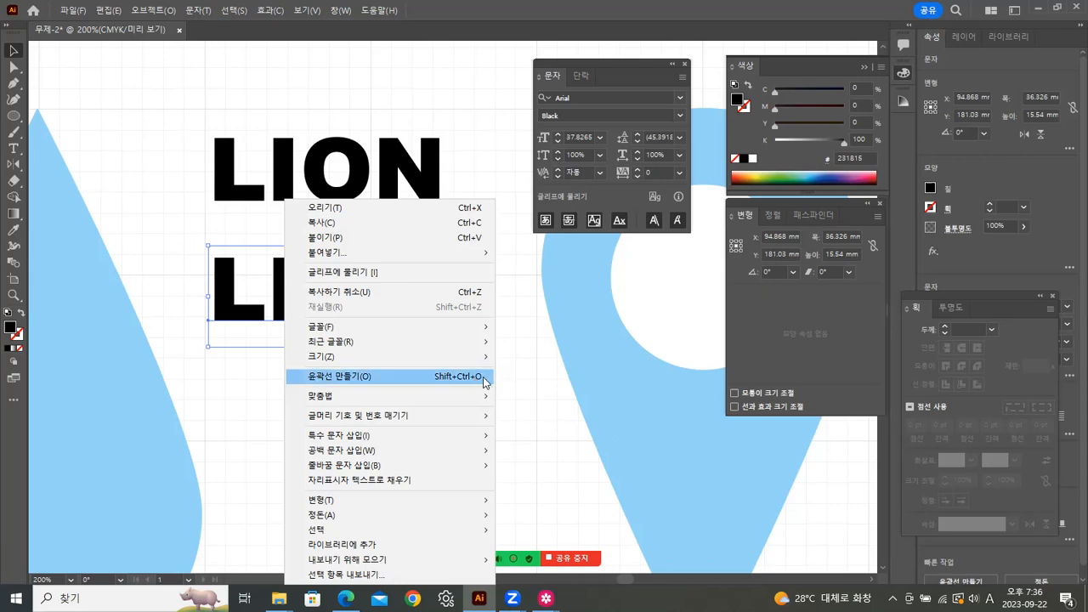
left_click(465, 377)
left_click(366, 408)
left_click(292, 312)
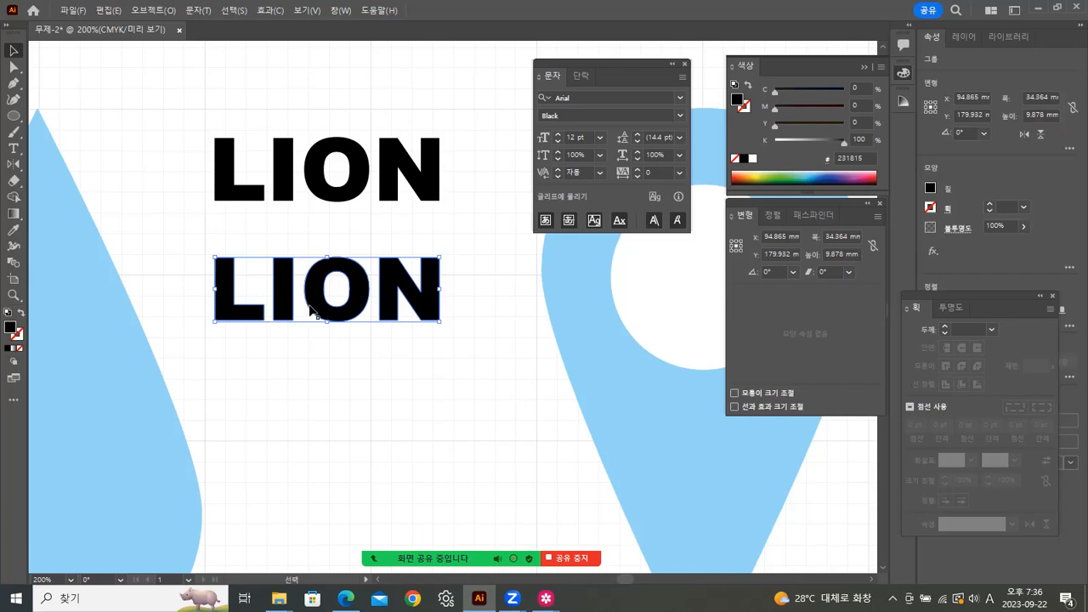
left_click(349, 202)
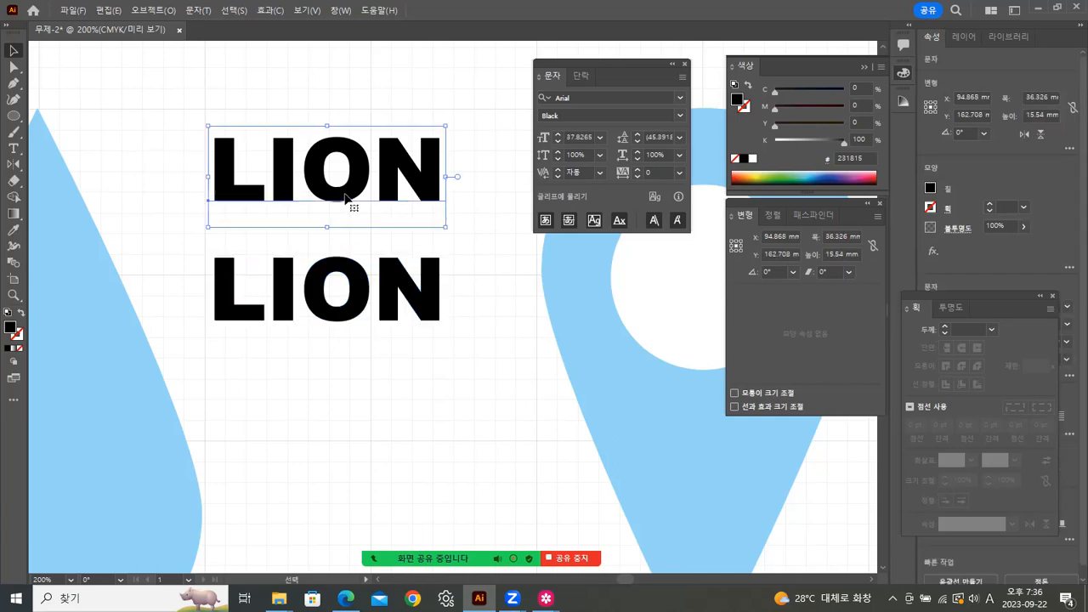
left_click(680, 115)
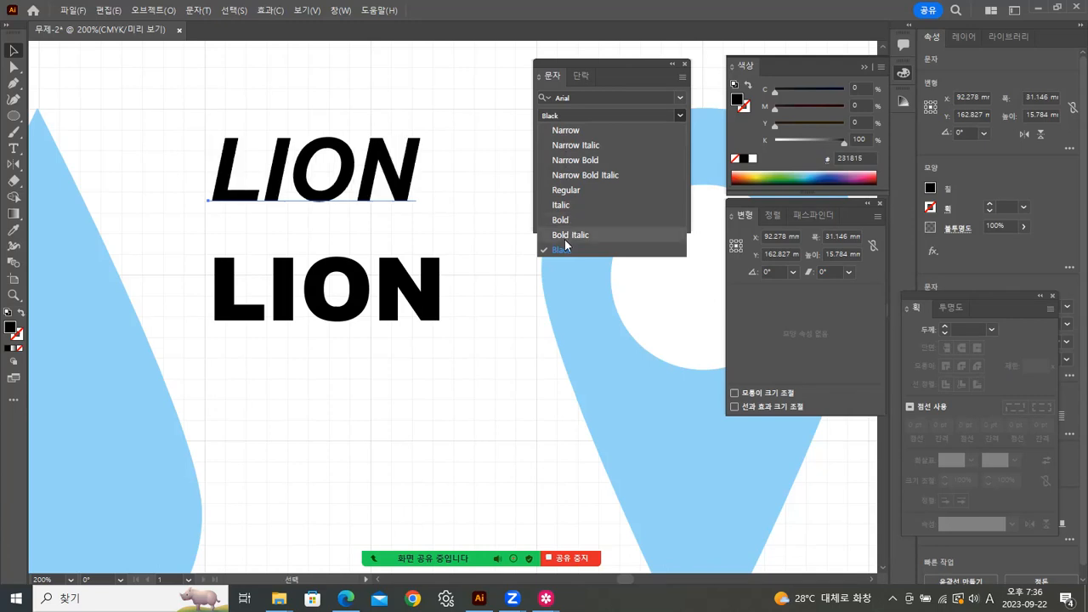
left_click(560, 250)
left_click(510, 342)
left_click(388, 301)
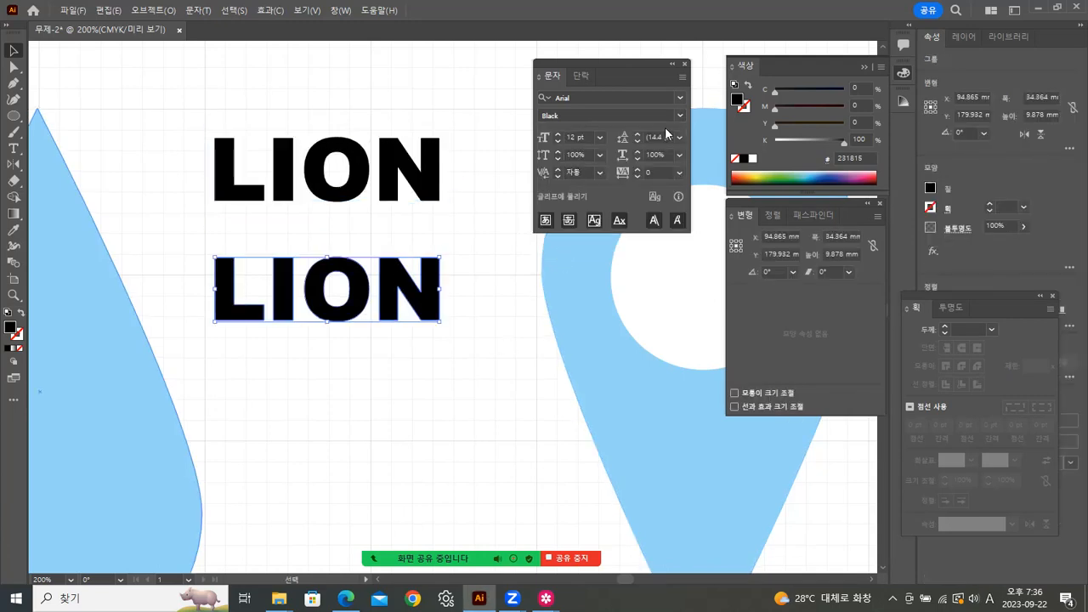
left_click(680, 97)
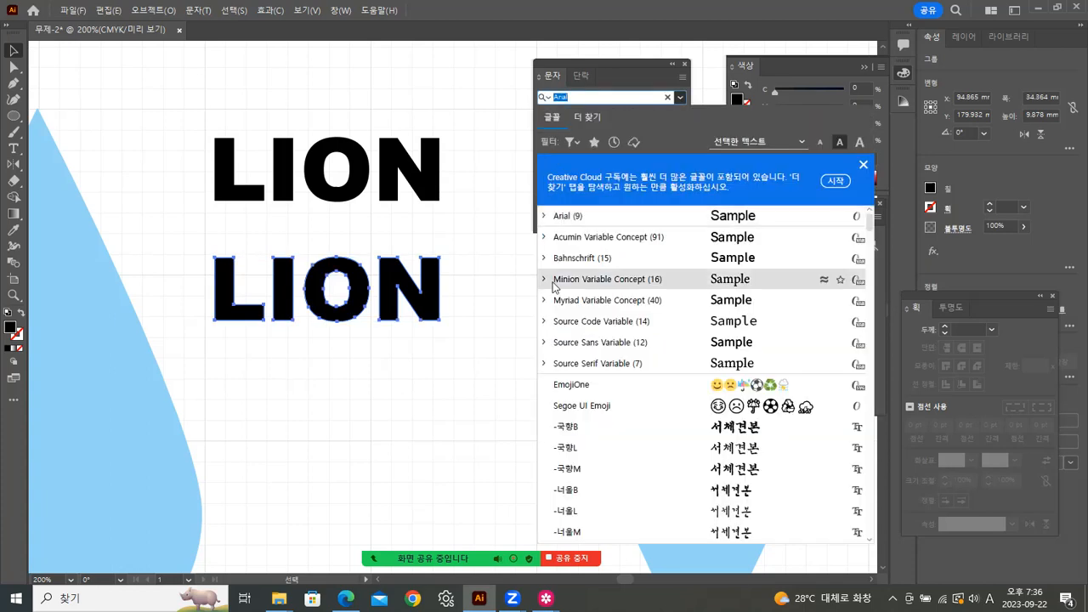
left_click(524, 124)
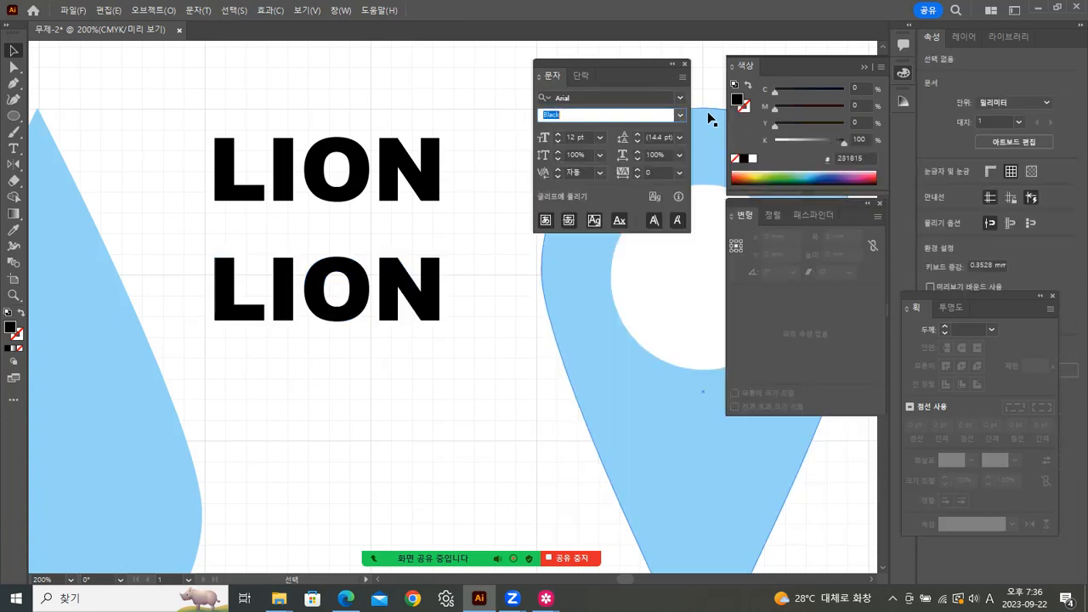
left_click(680, 116)
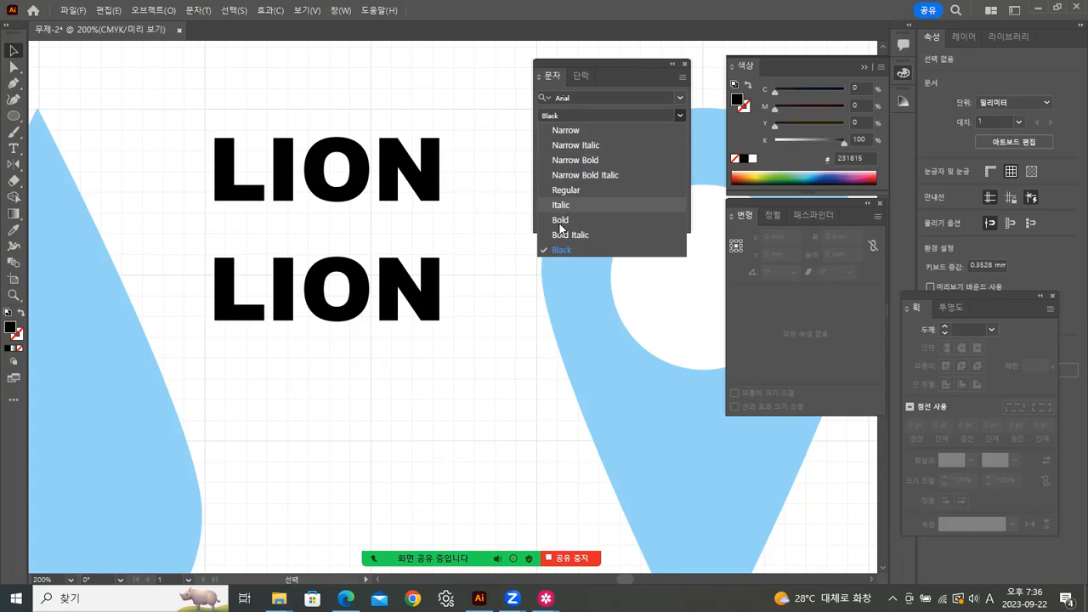
left_click(425, 293)
left_click(425, 293)
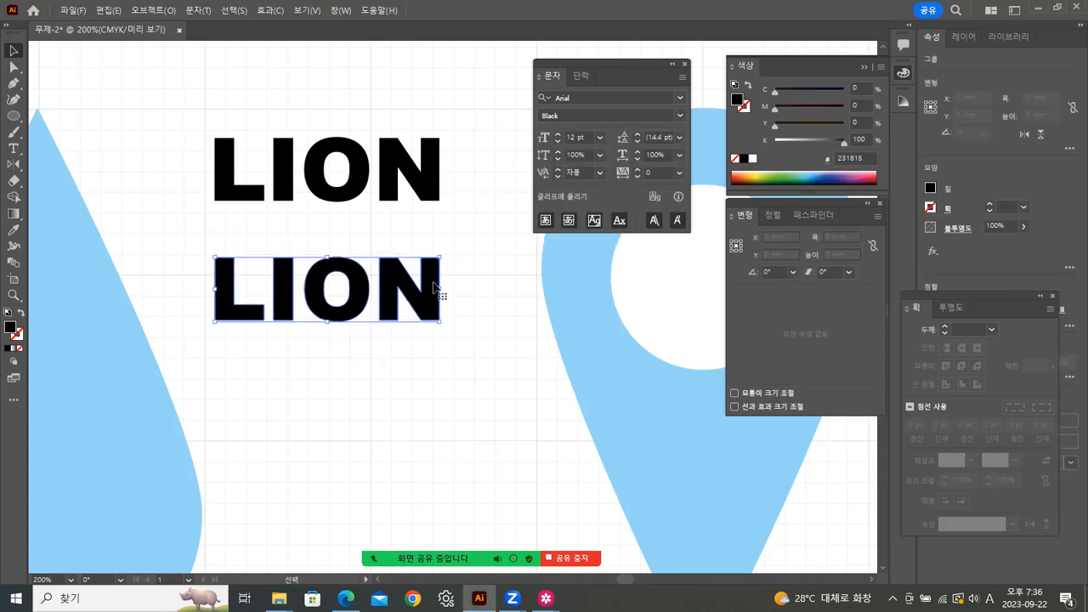
left_click(428, 248)
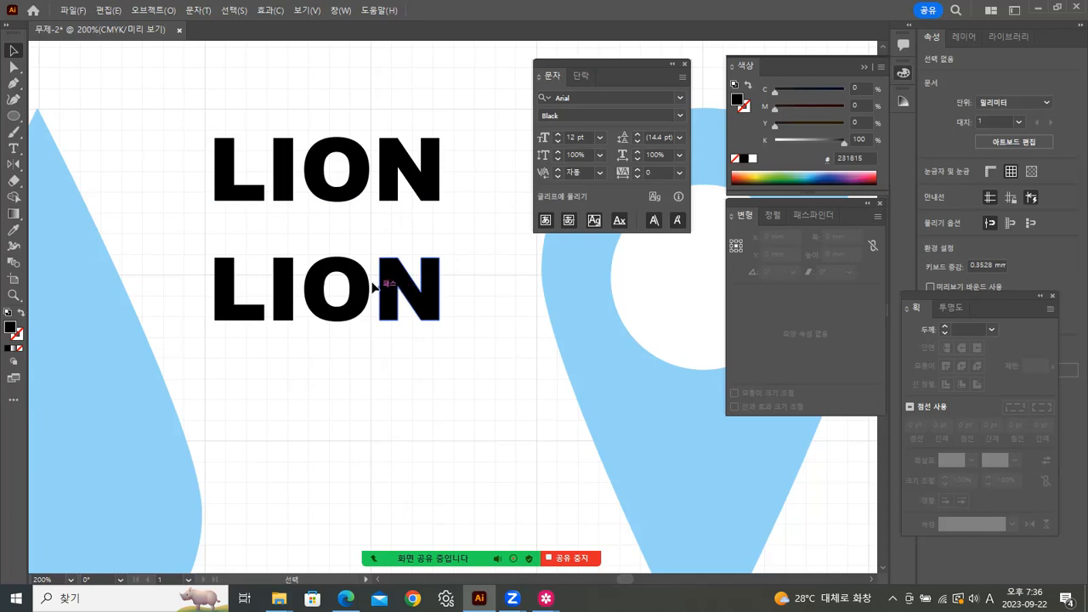
left_click(390, 177)
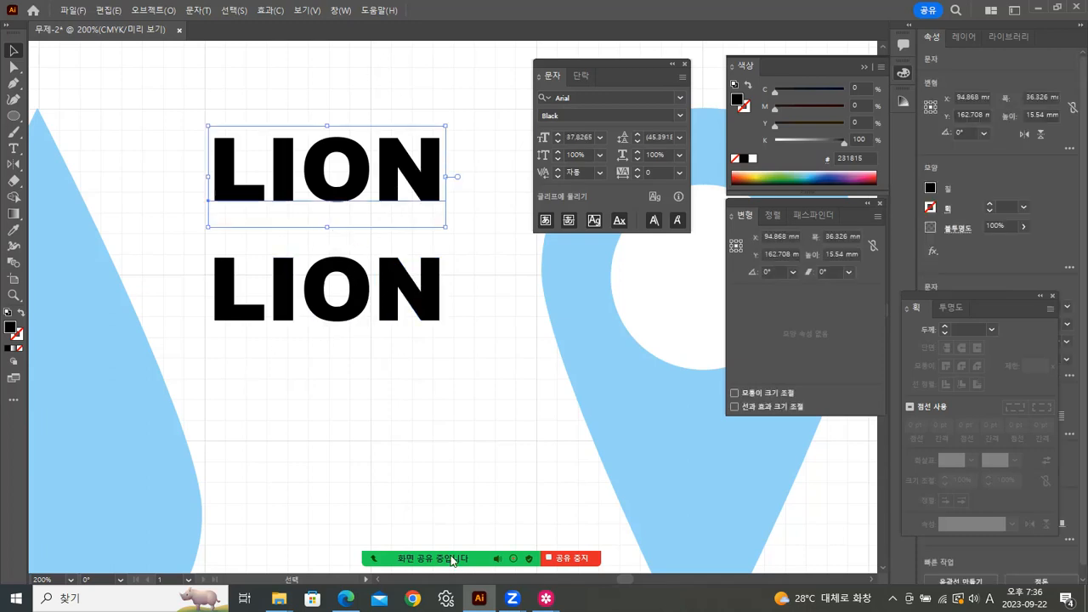
mouse_move(546, 599)
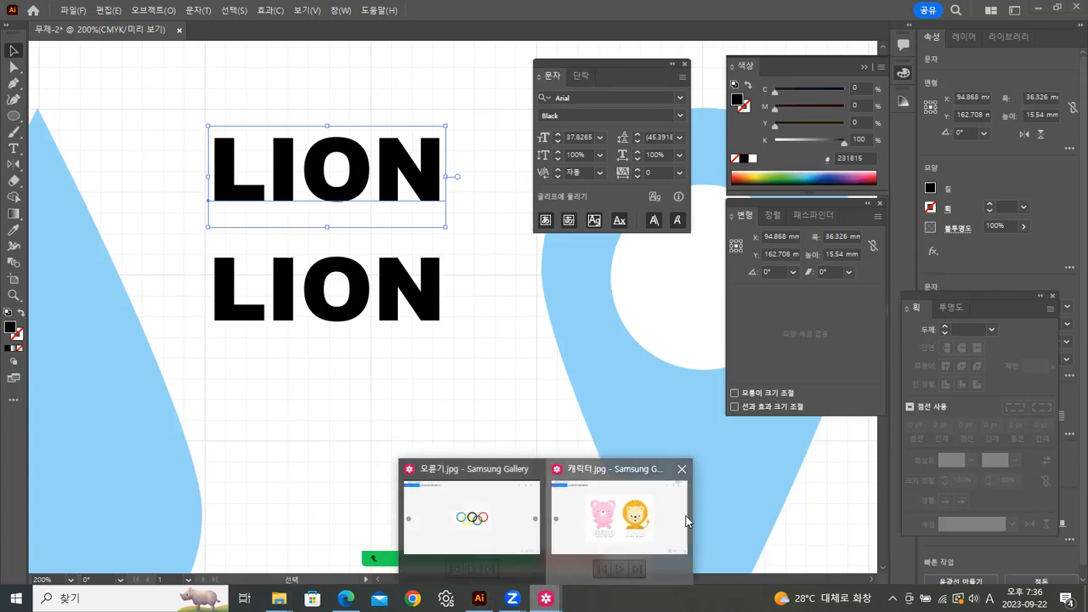
left_click(586, 464)
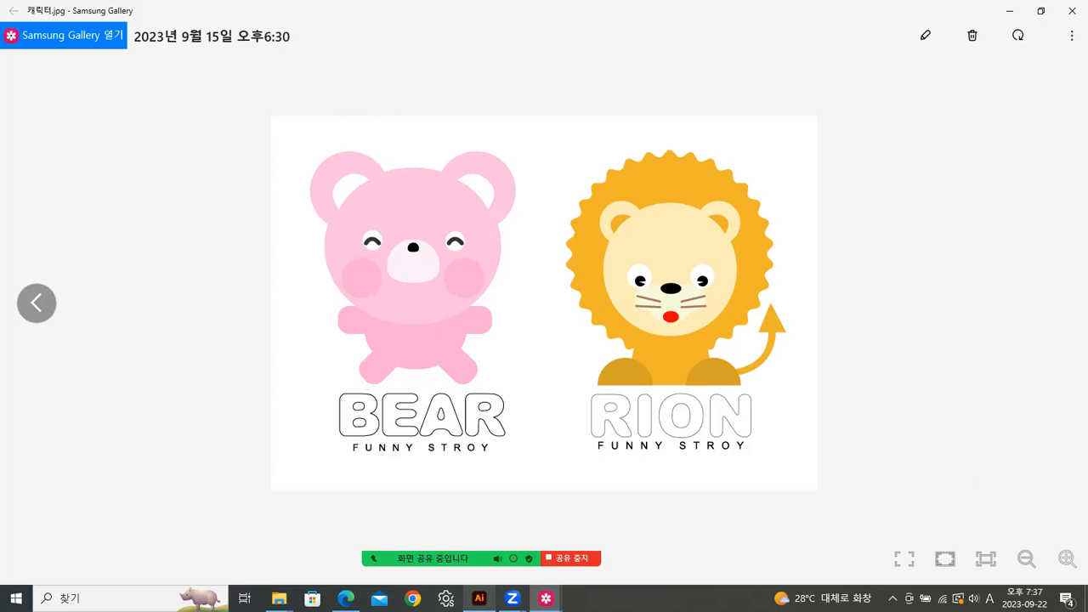
left_click(478, 598)
left_click(467, 409)
Step: Apply Effect > Stylize > Round Corners with a 3.528 mm radius to the lower outlined LION
left_click(434, 309)
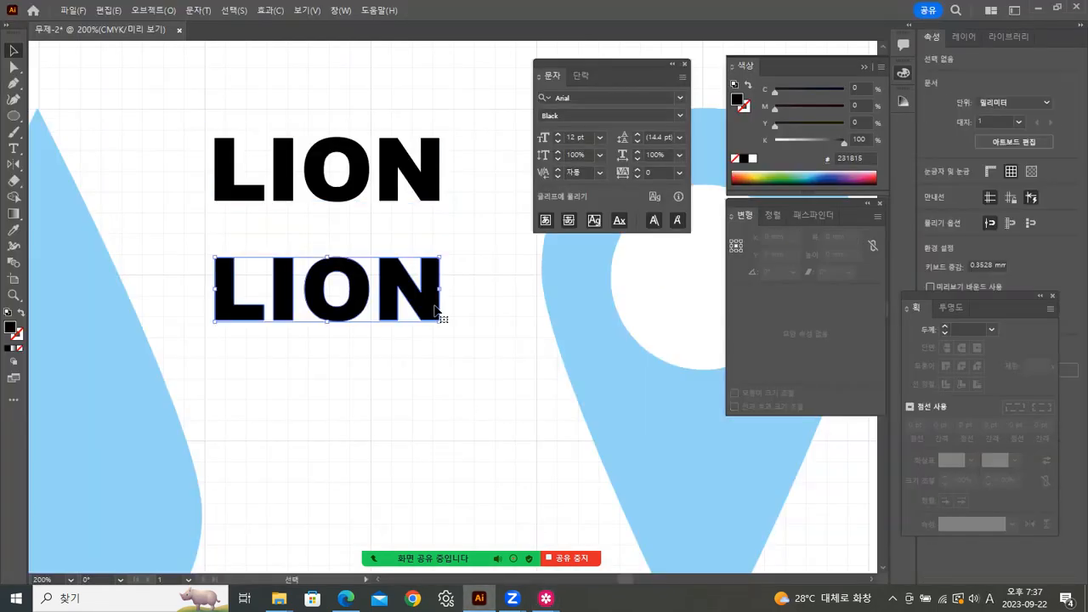
left_click(389, 171)
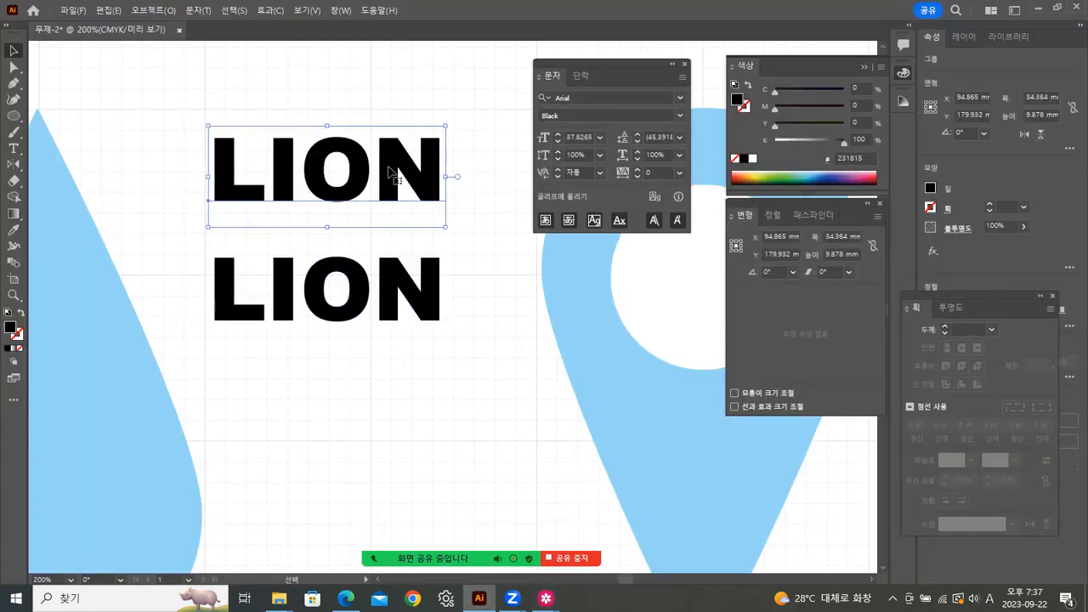
left_click(393, 273)
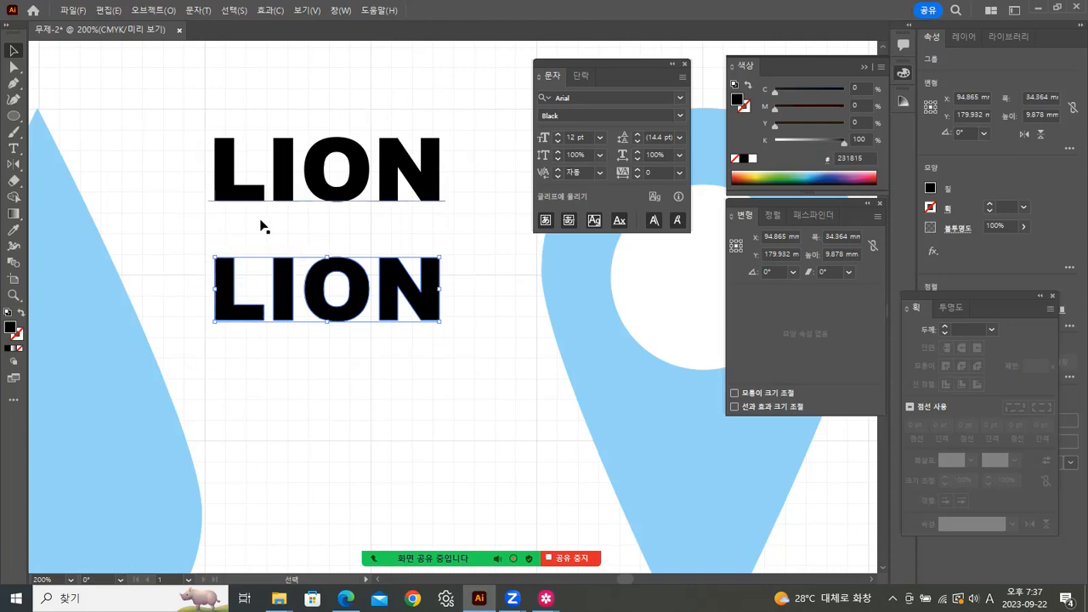
left_click(235, 11)
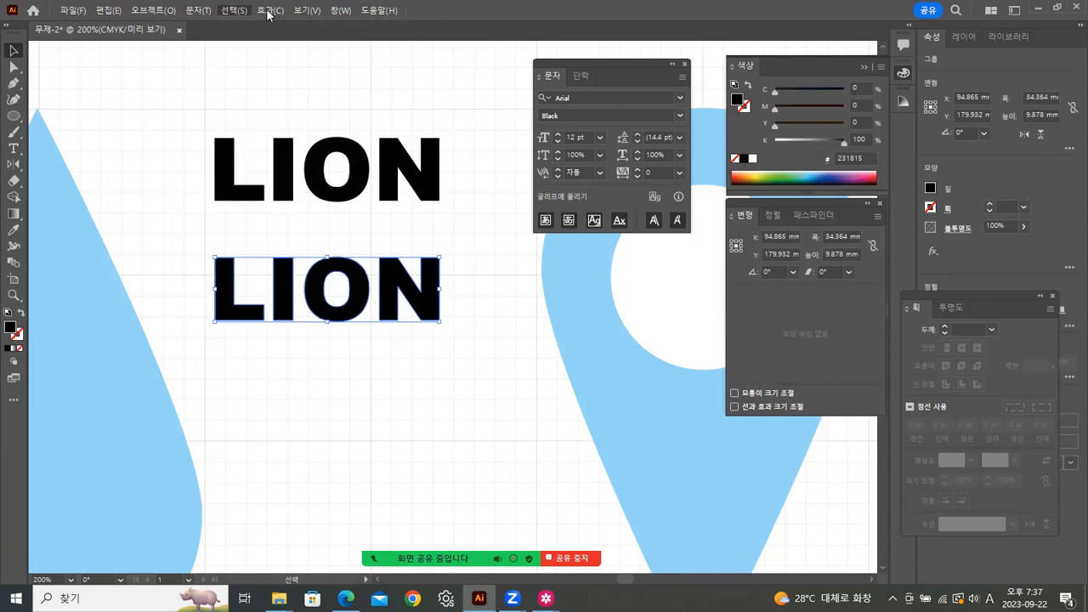
left_click(269, 10)
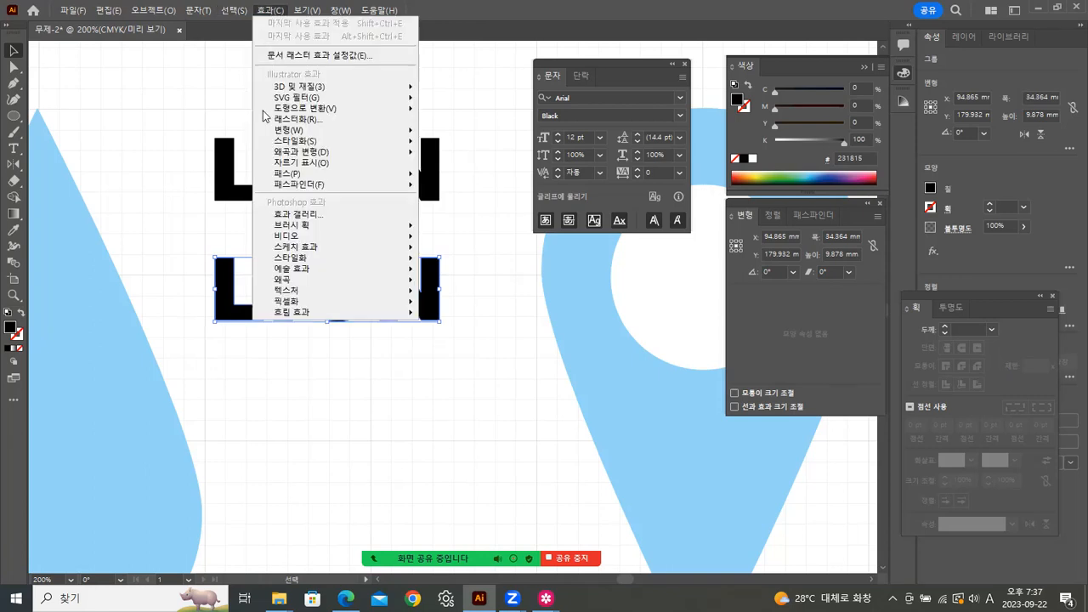
mouse_move(391, 141)
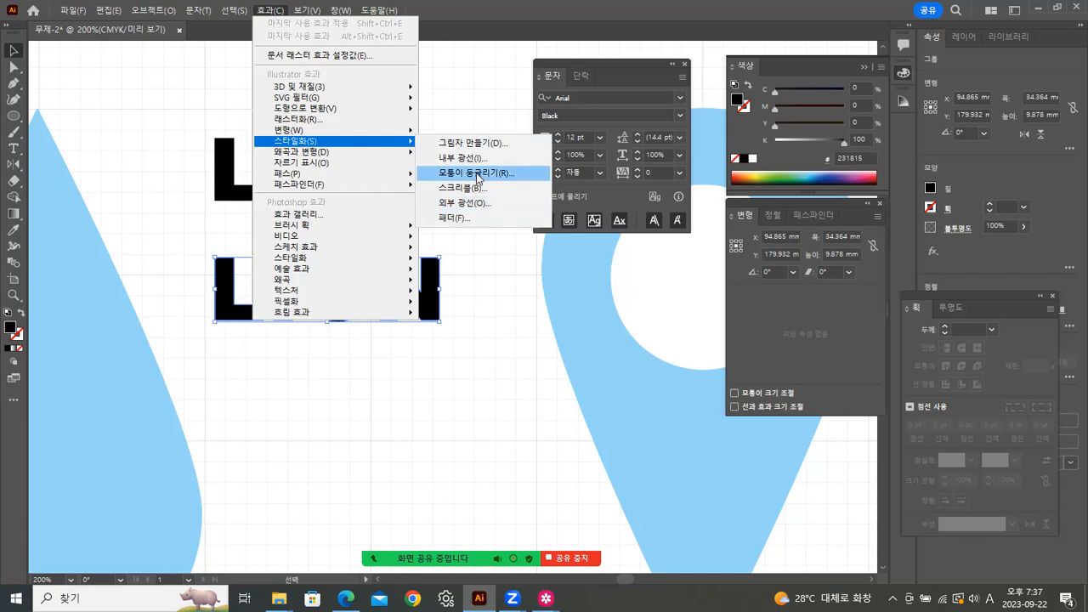
left_click(478, 174)
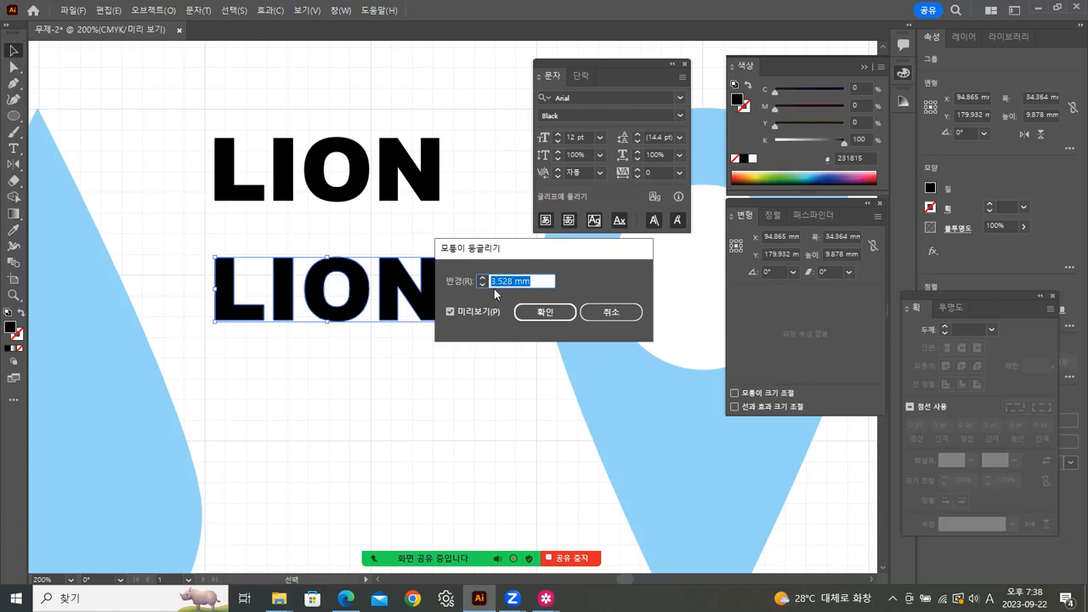
left_click(545, 312)
left_click(393, 376)
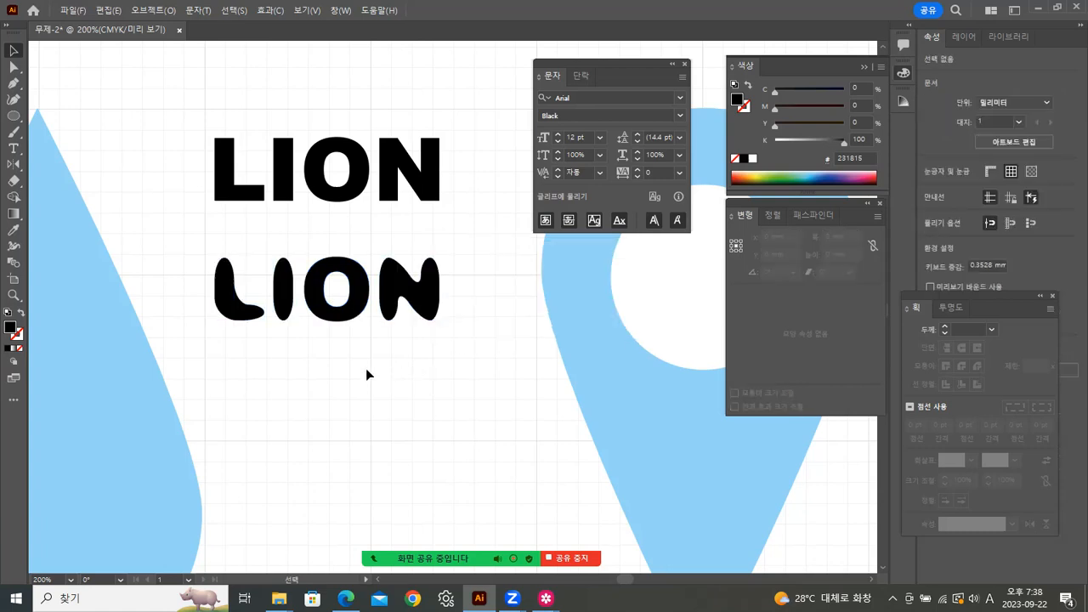
left_click(382, 315)
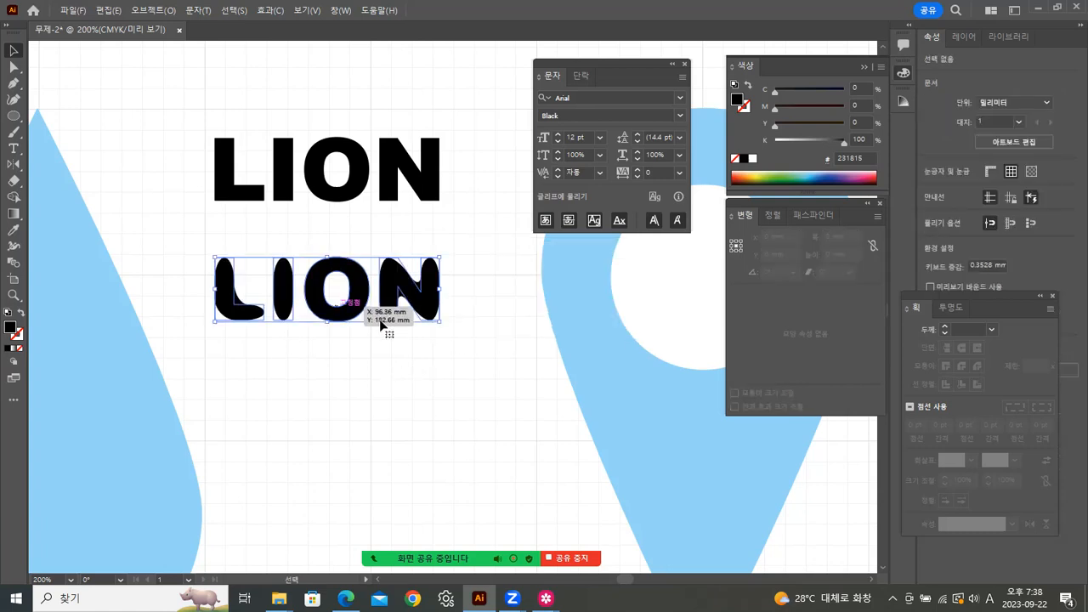
Step: Undo the rounding and reapply Round Corners to the lower LION at 2 mm
left_click(299, 385)
key("ctrl+z")
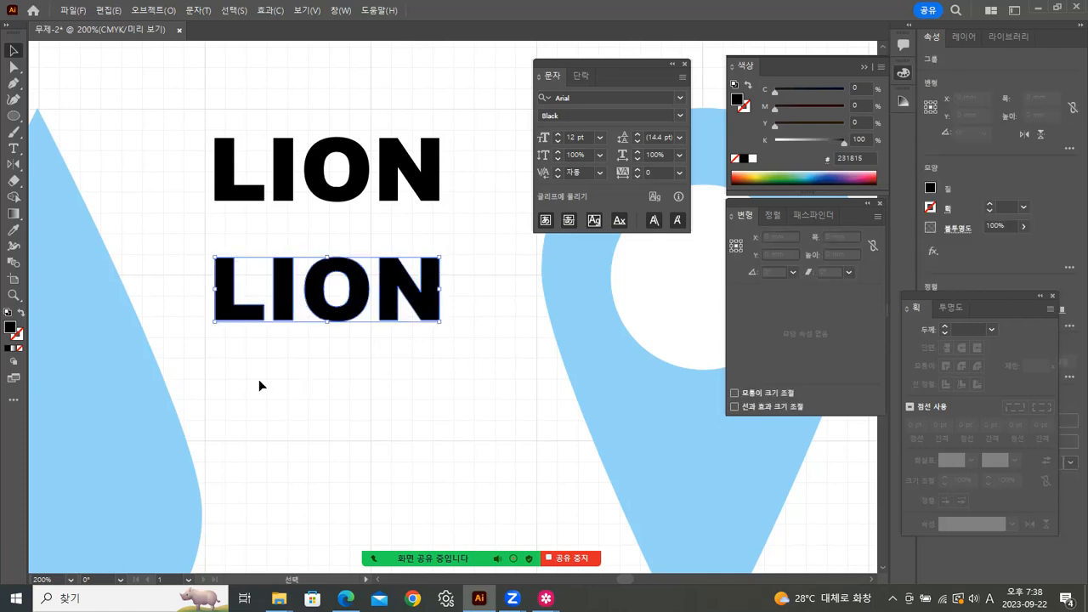
left_click(269, 12)
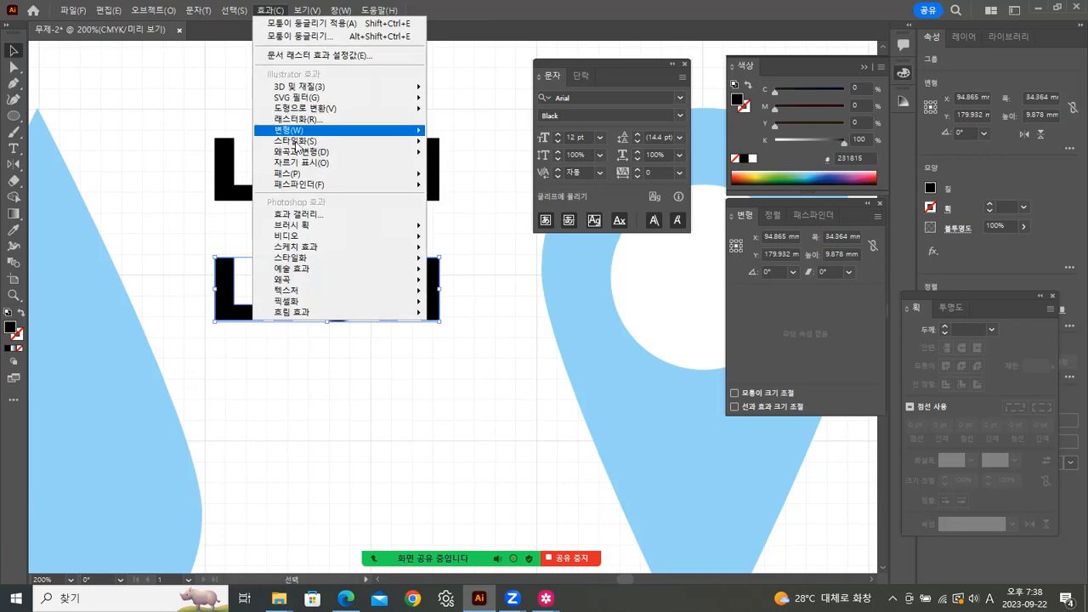
mouse_move(297, 144)
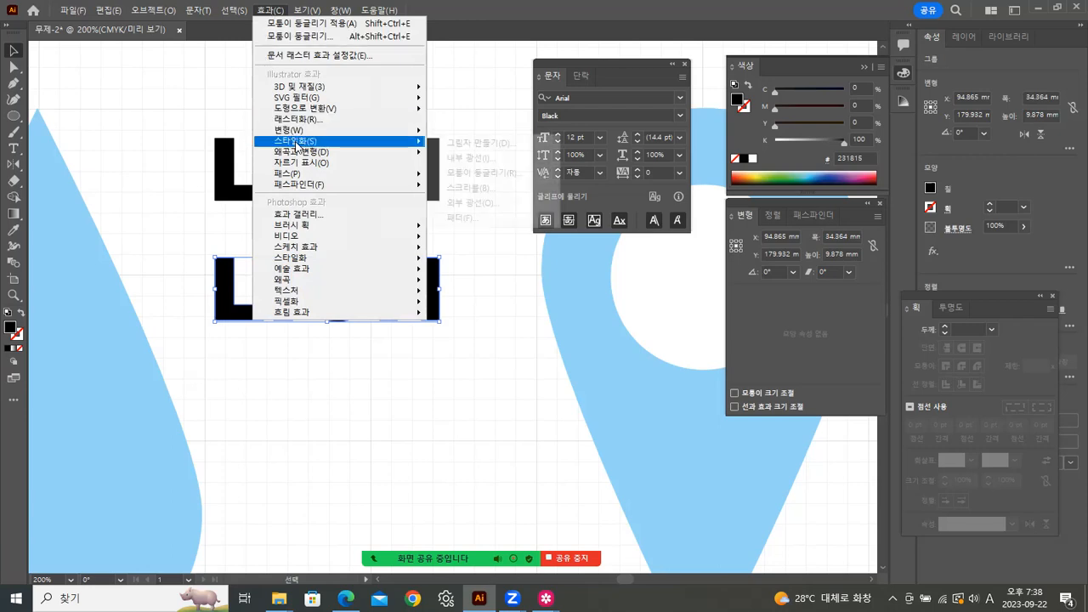
left_click(467, 175)
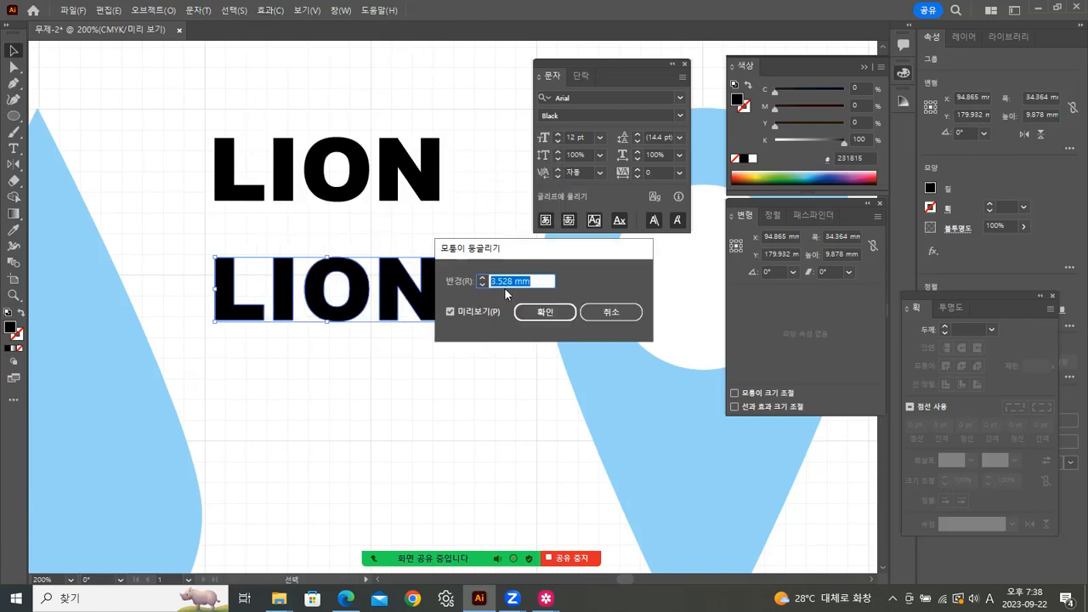
left_click_drag(516, 281, 456, 272)
type("2")
left_click(568, 314)
left_click(472, 384)
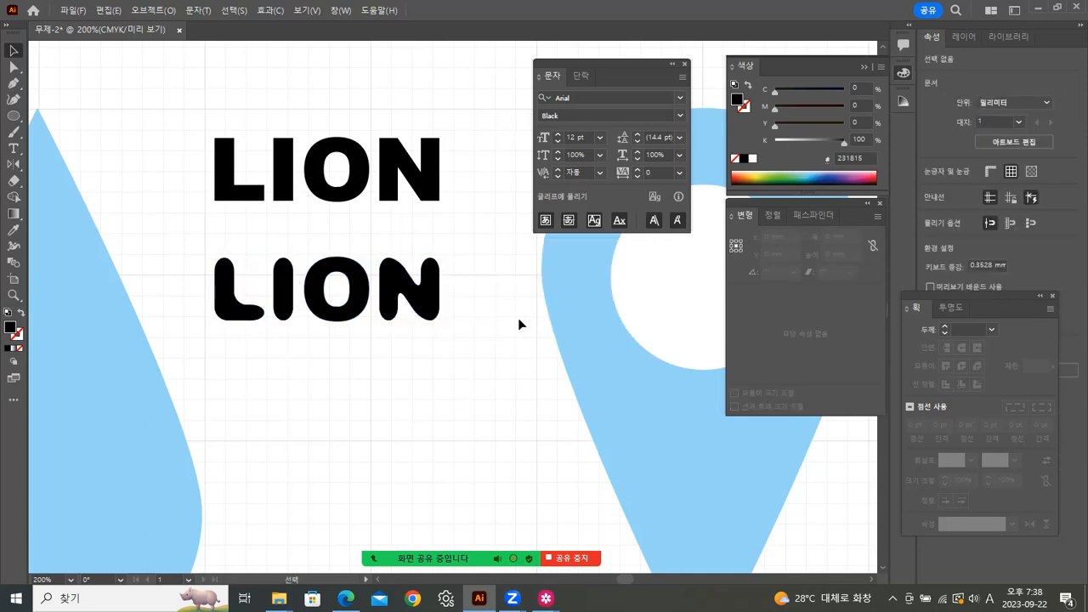
left_click(425, 297)
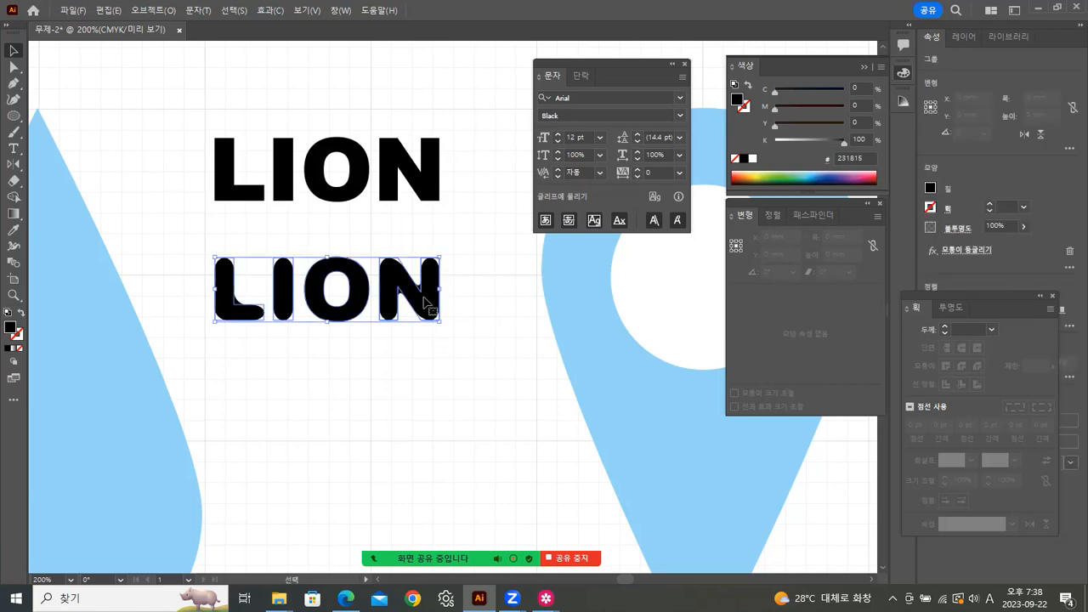
Step: Edit the lower LION's Round Corners effect from Properties, reducing the radius to 1 mm
left_click_drag(996, 293, 762, 321)
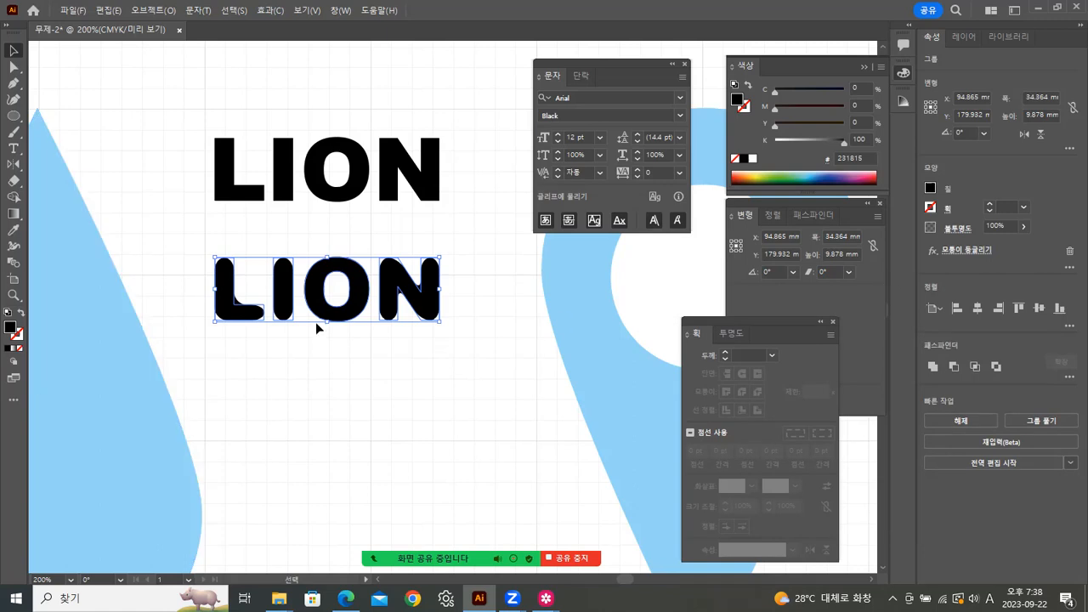
left_click(287, 342)
left_click(977, 251)
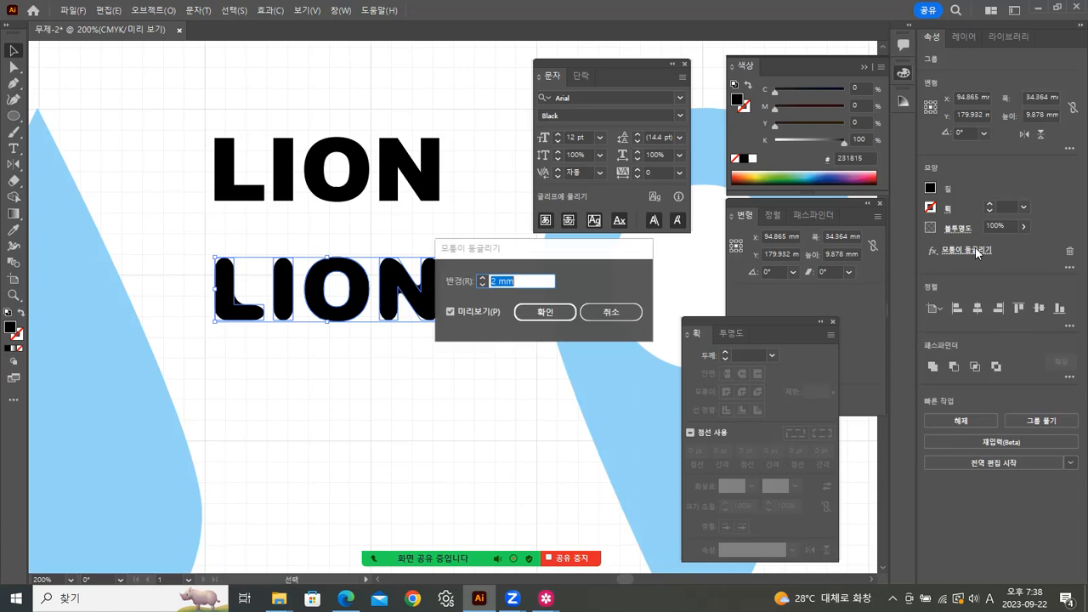
left_click_drag(554, 246, 602, 241)
left_click_drag(545, 269, 492, 271)
type("1")
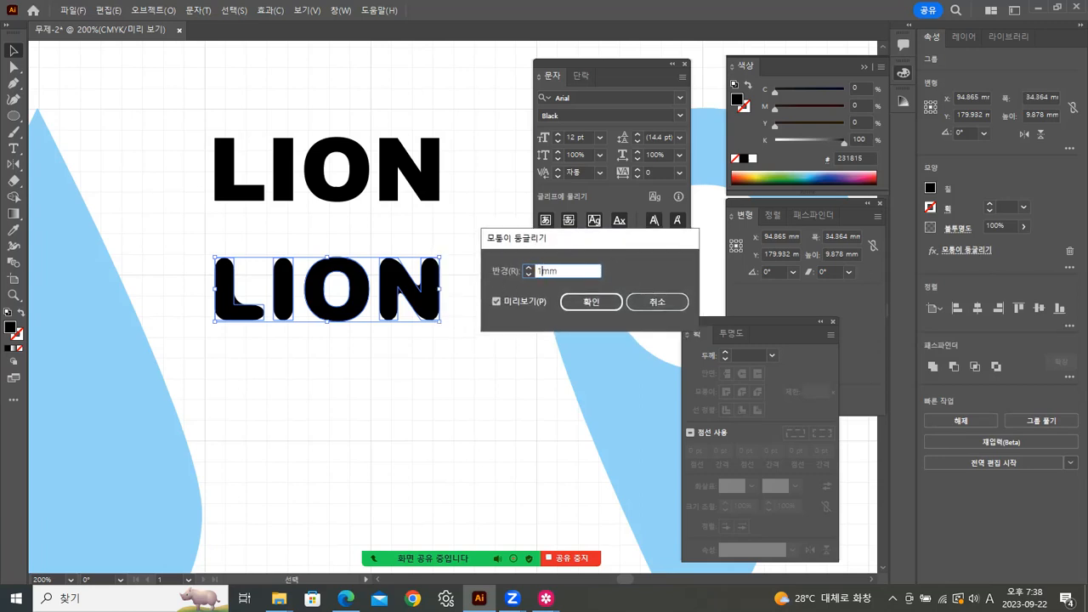
left_click(594, 302)
left_click(393, 341)
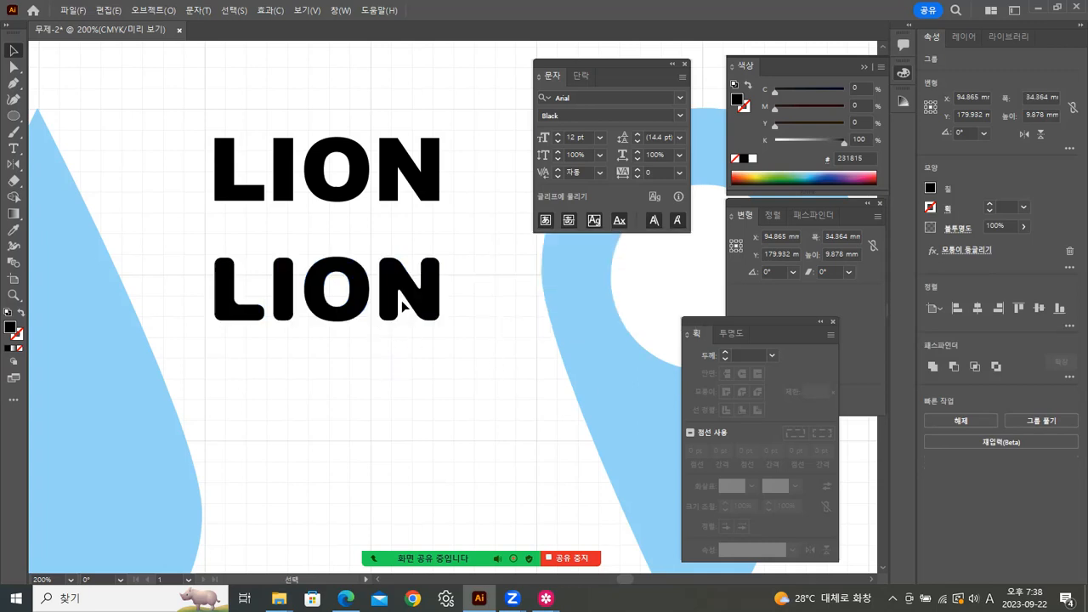
Step: Select the lower LION group and open the Object menu for expanding its appearance
left_click(428, 303)
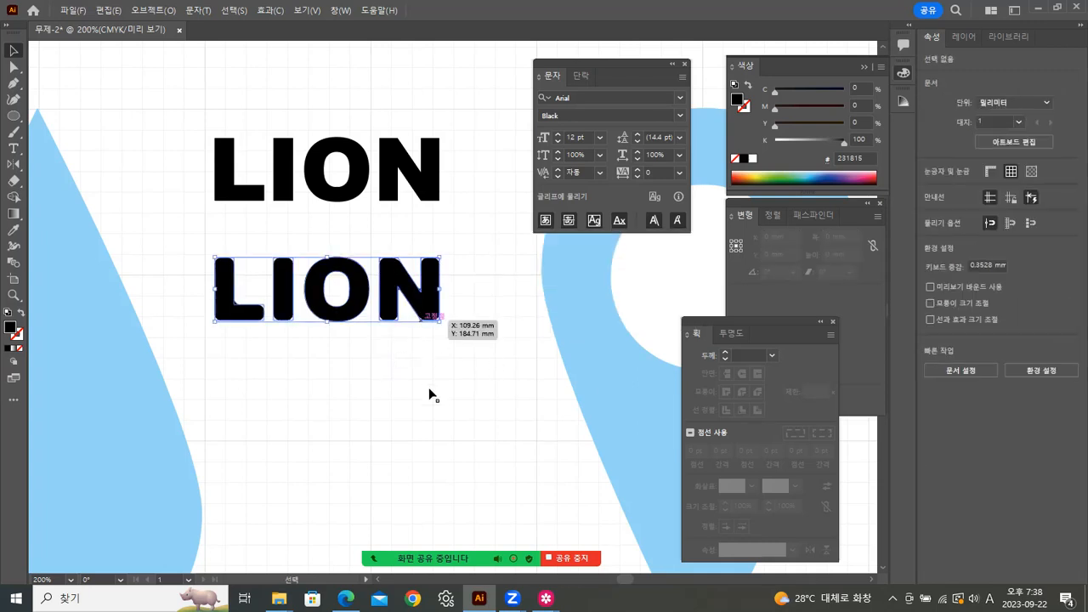
left_click(408, 338)
left_click(391, 197)
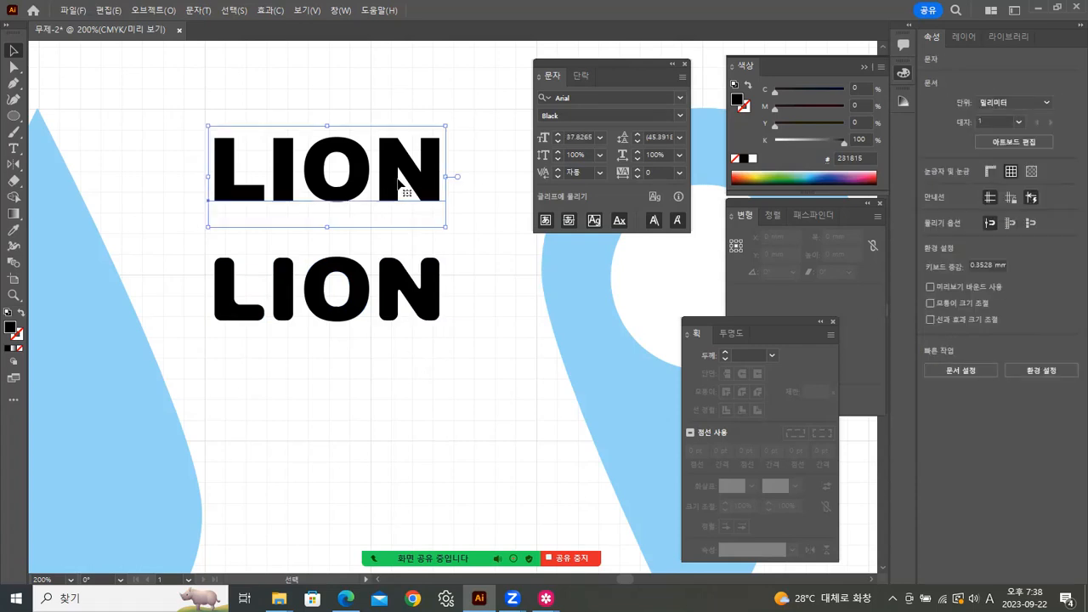
left_click(335, 319)
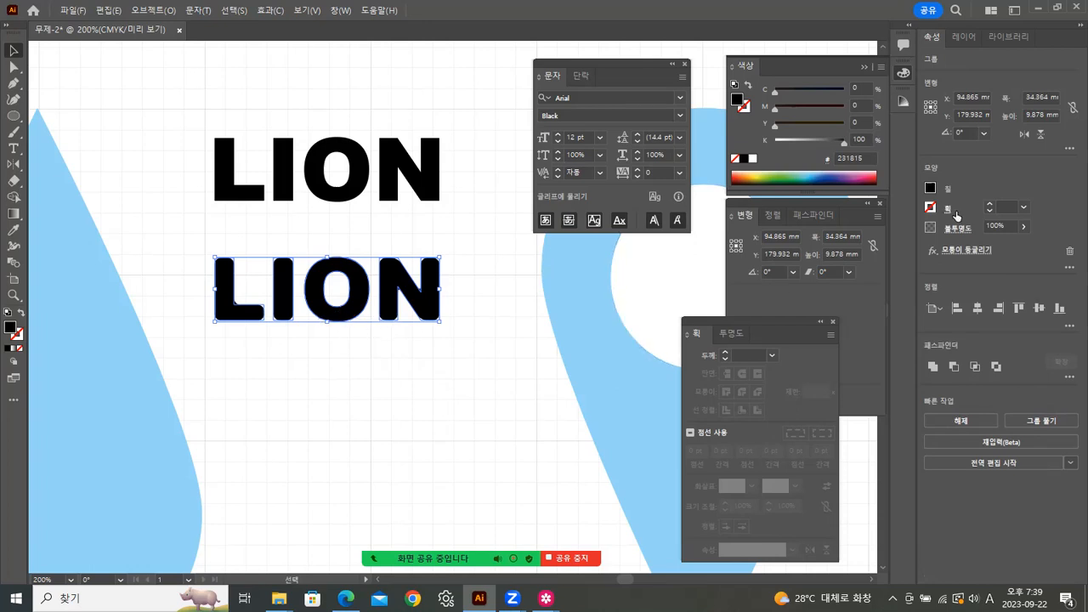
left_click(454, 377)
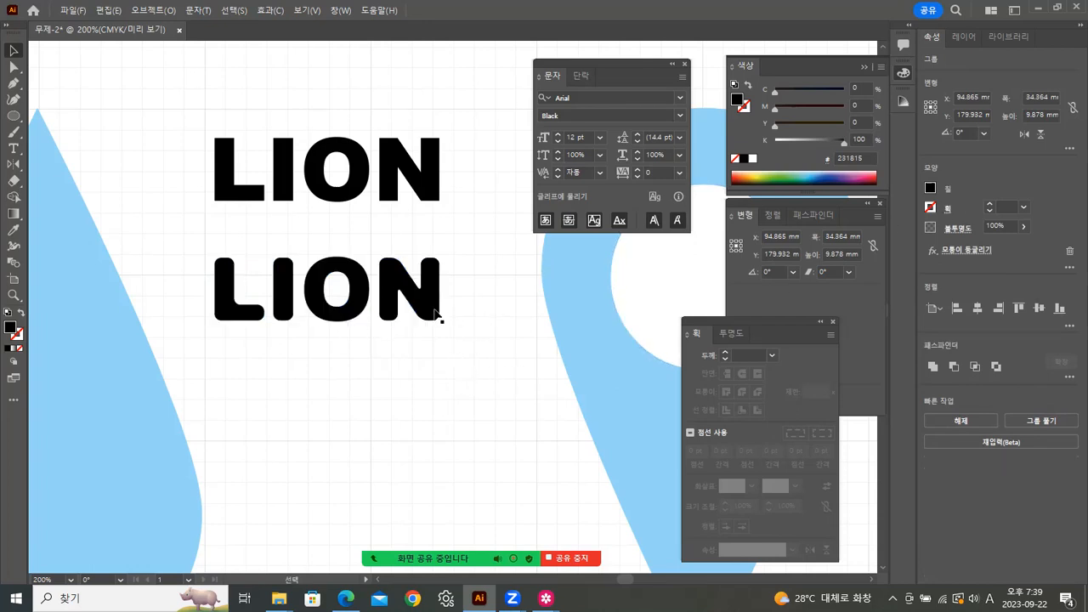
left_click(429, 308)
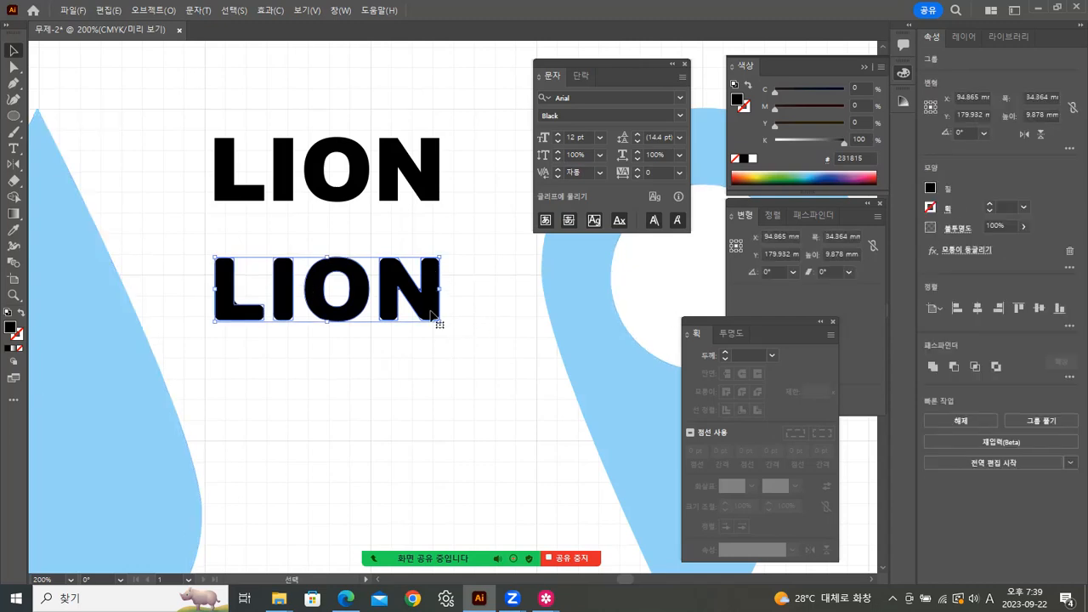
left_click(414, 382)
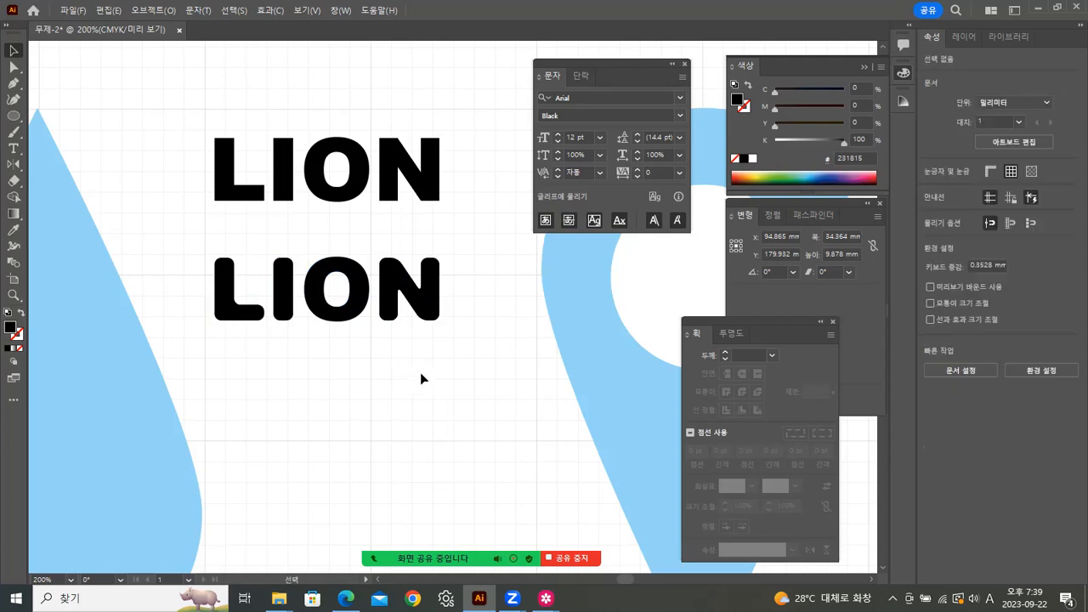
left_click(346, 320)
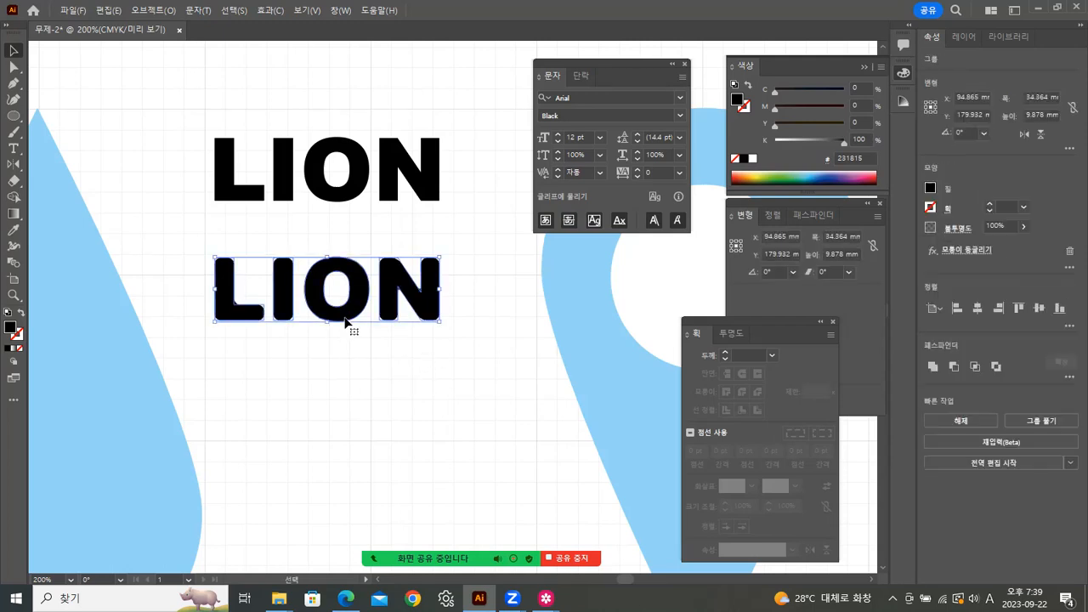
left_click(150, 12)
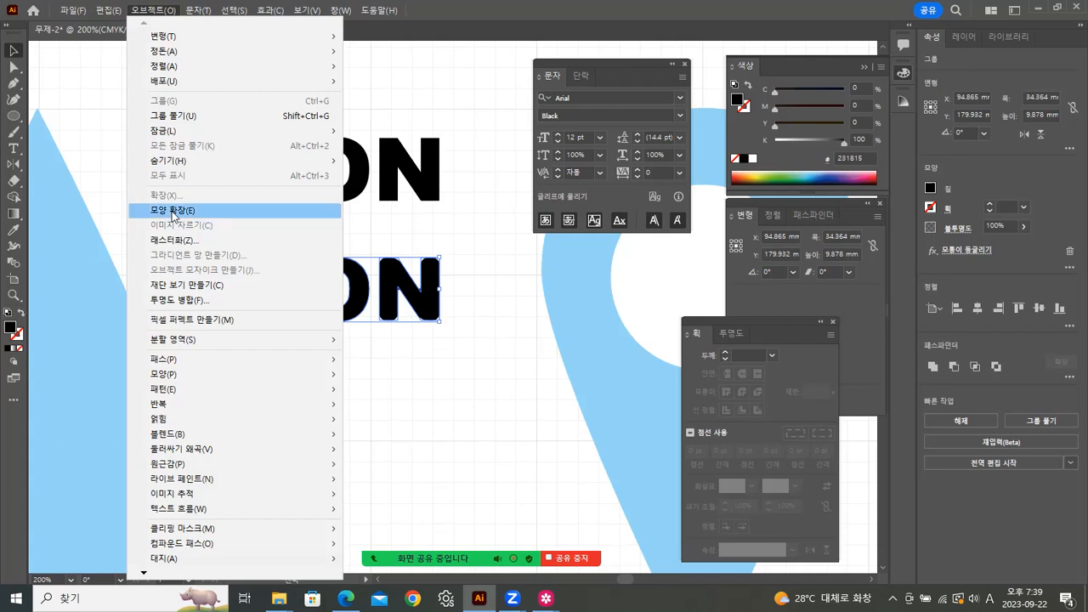
left_click(430, 379)
left_click(393, 302)
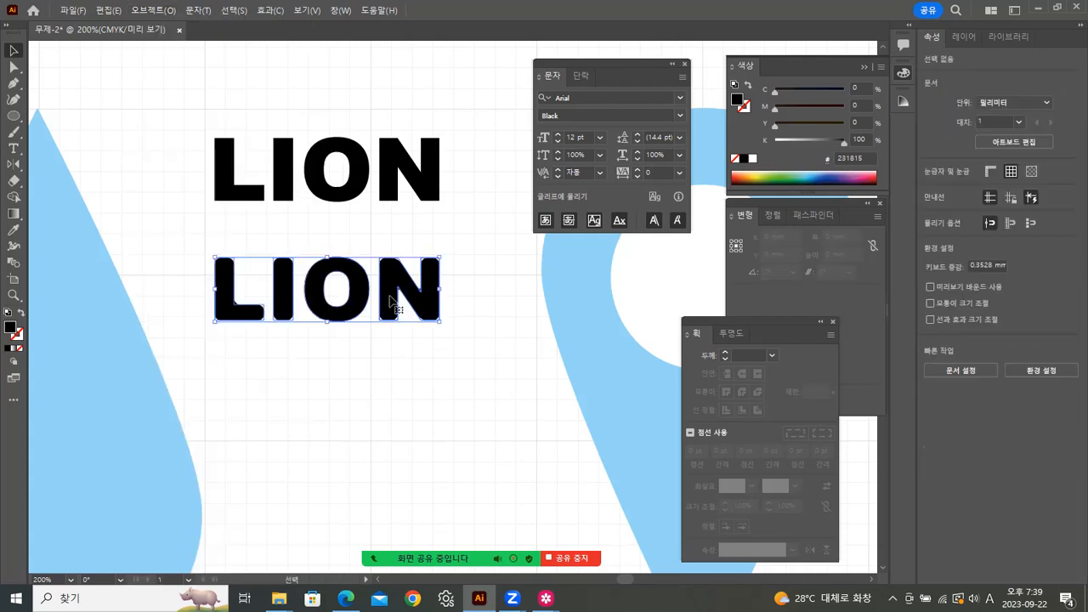
left_click(156, 9)
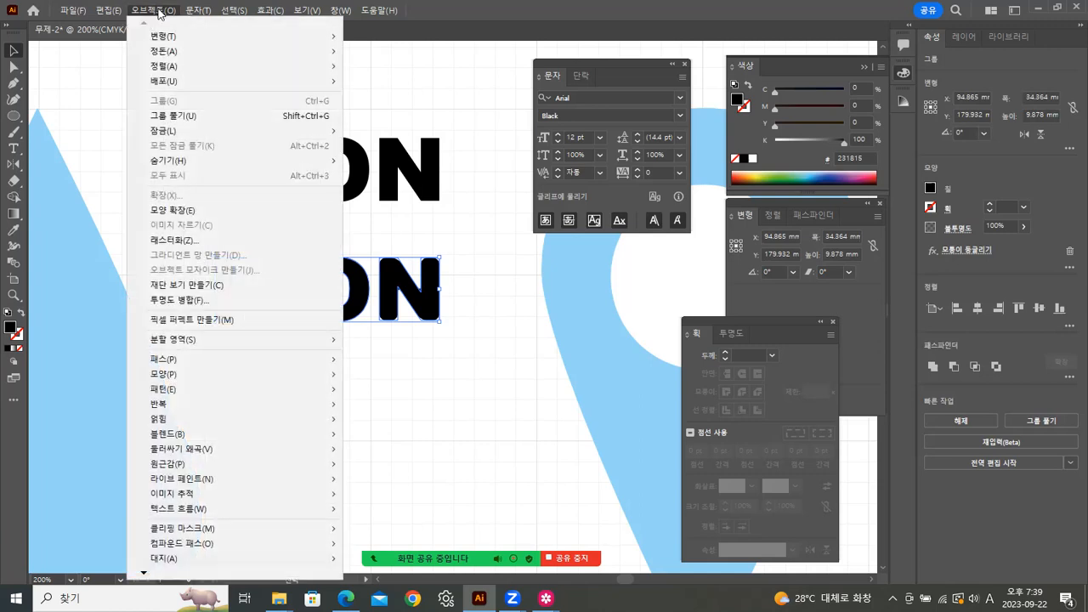
Step: Give the lower LION default white fill and black 1 pt stroke
left_click(164, 210)
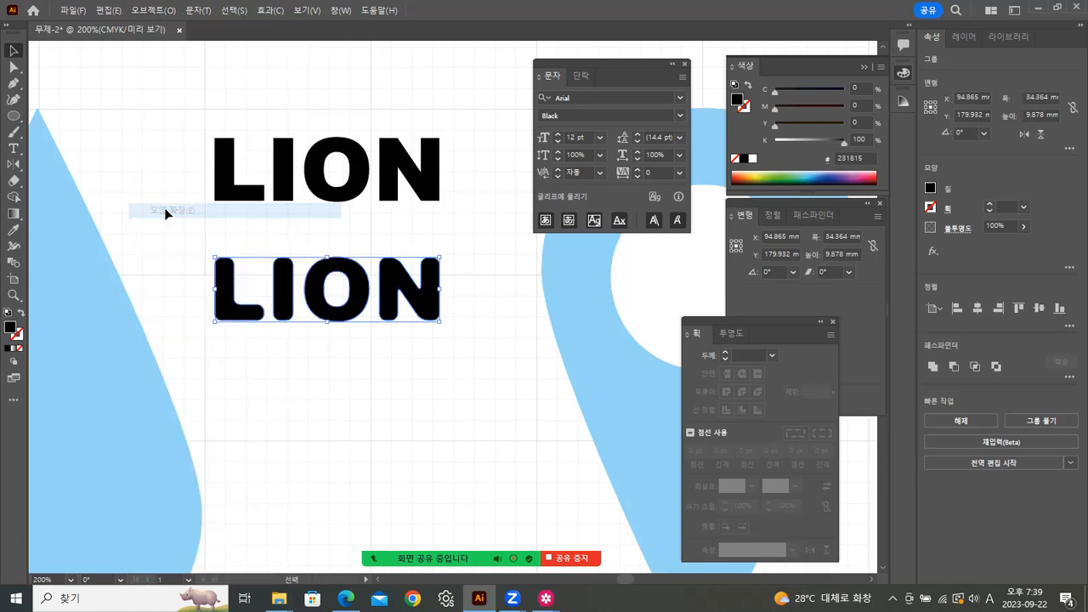
left_click(164, 223)
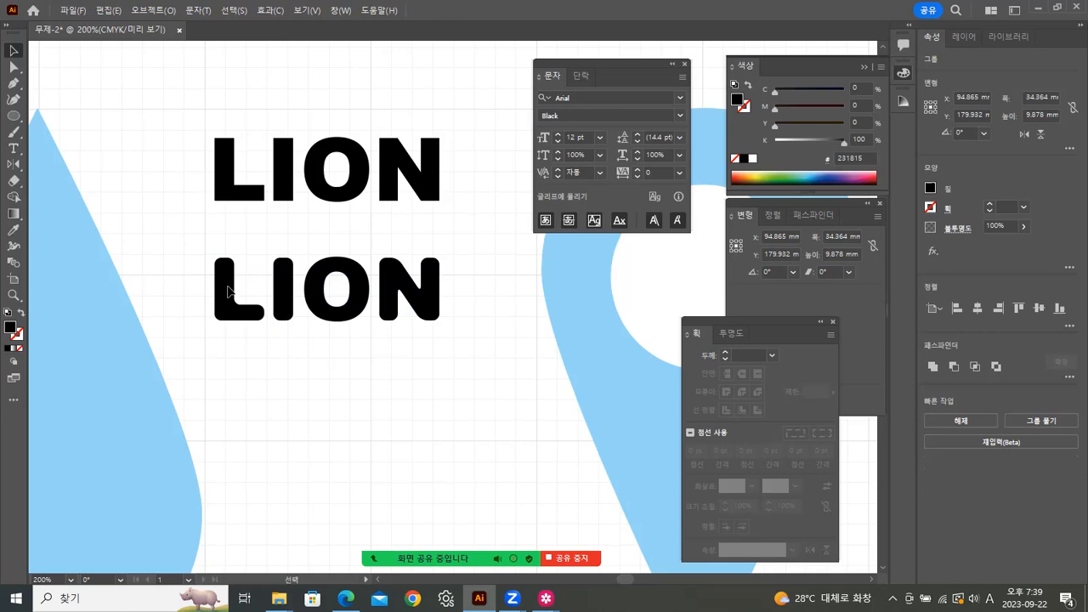
left_click(233, 311)
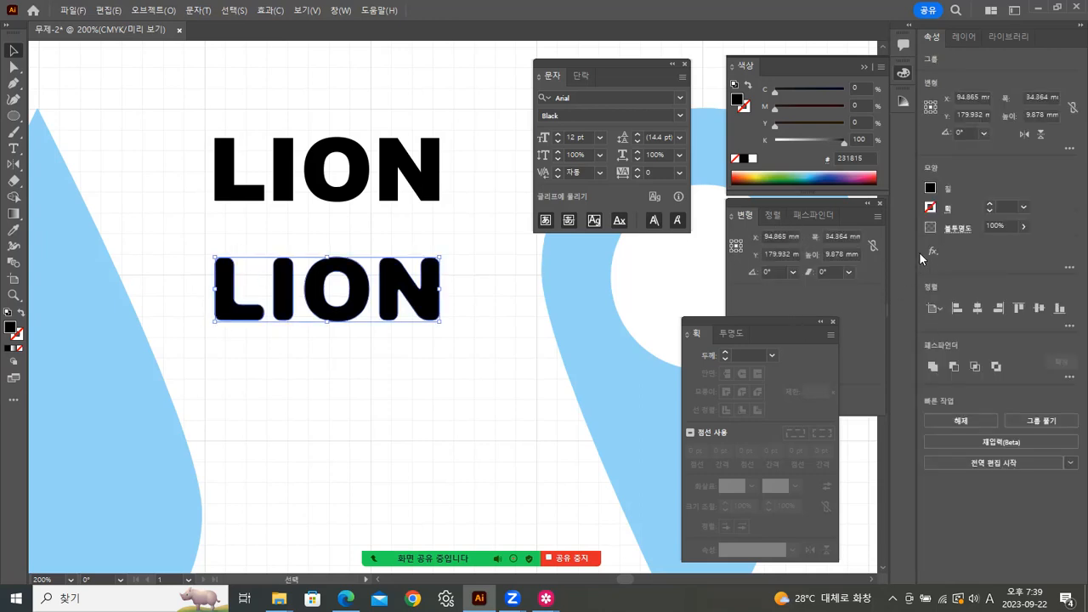
left_click(315, 407)
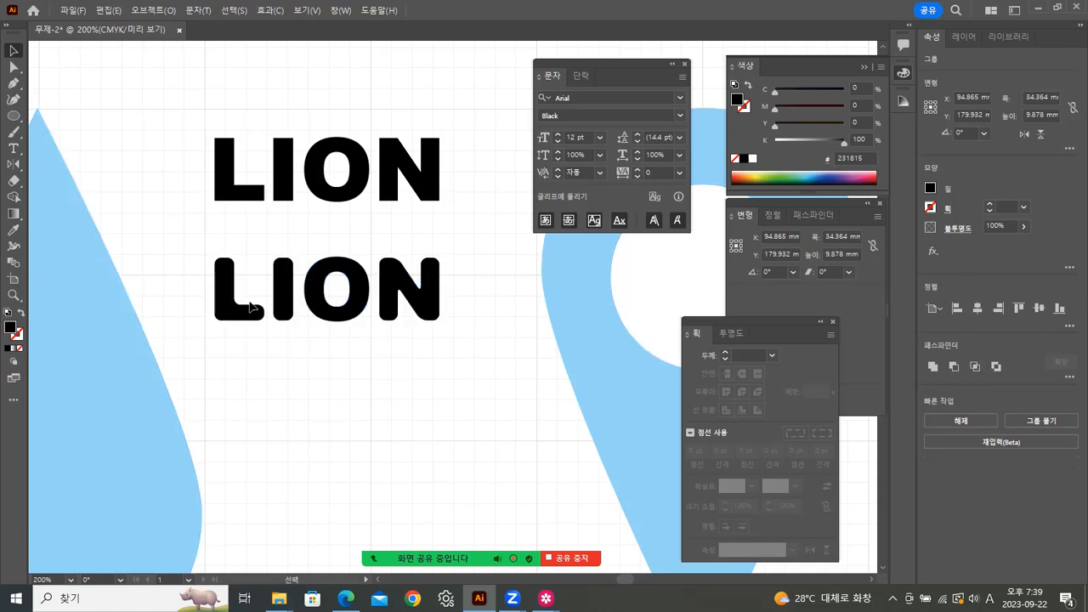
left_click(250, 316)
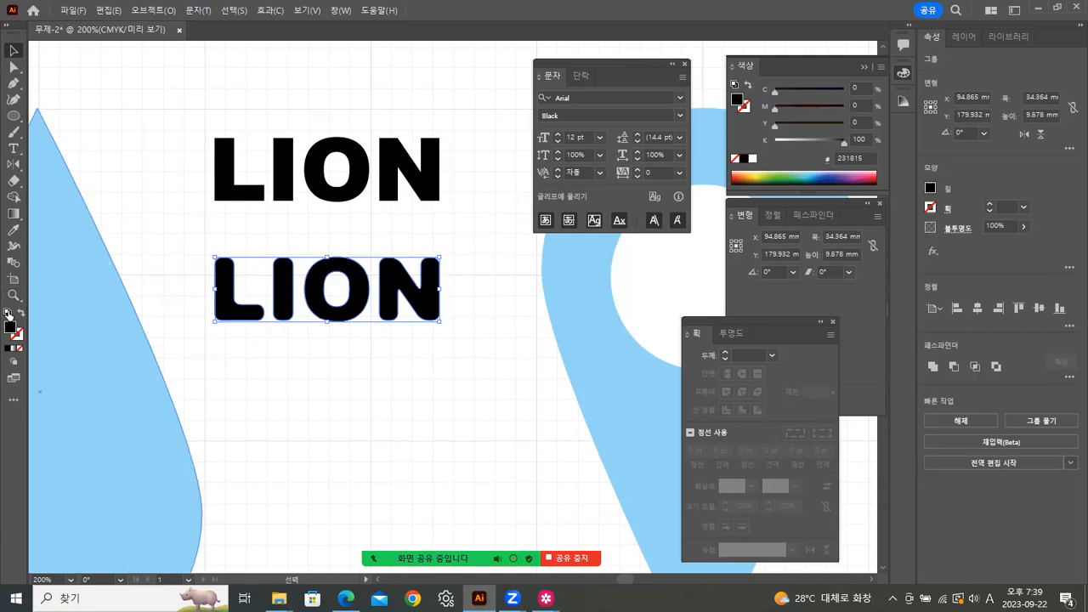
left_click(8, 313)
Step: Bring up the 캐릭터.jpg reference in Samsung Gallery
left_click(258, 363)
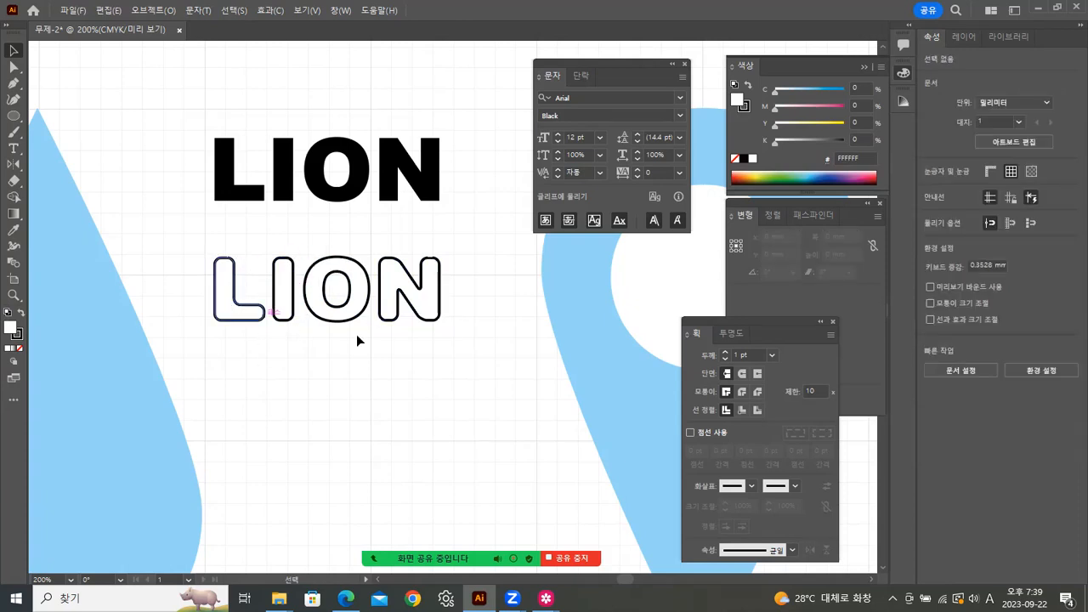
left_click(546, 598)
left_click(603, 526)
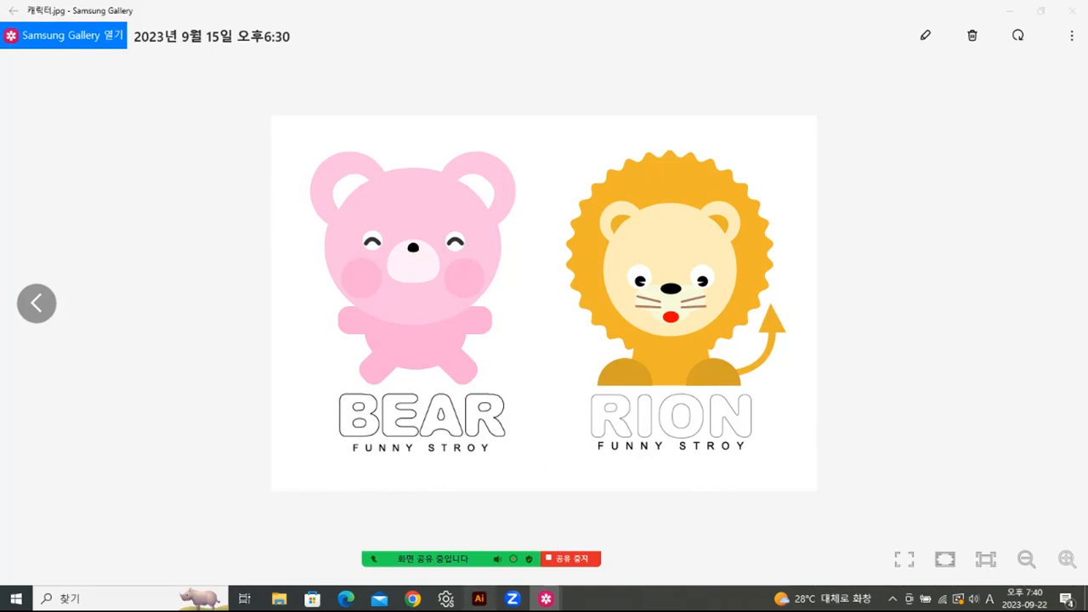
left_click(479, 598)
left_click(358, 197)
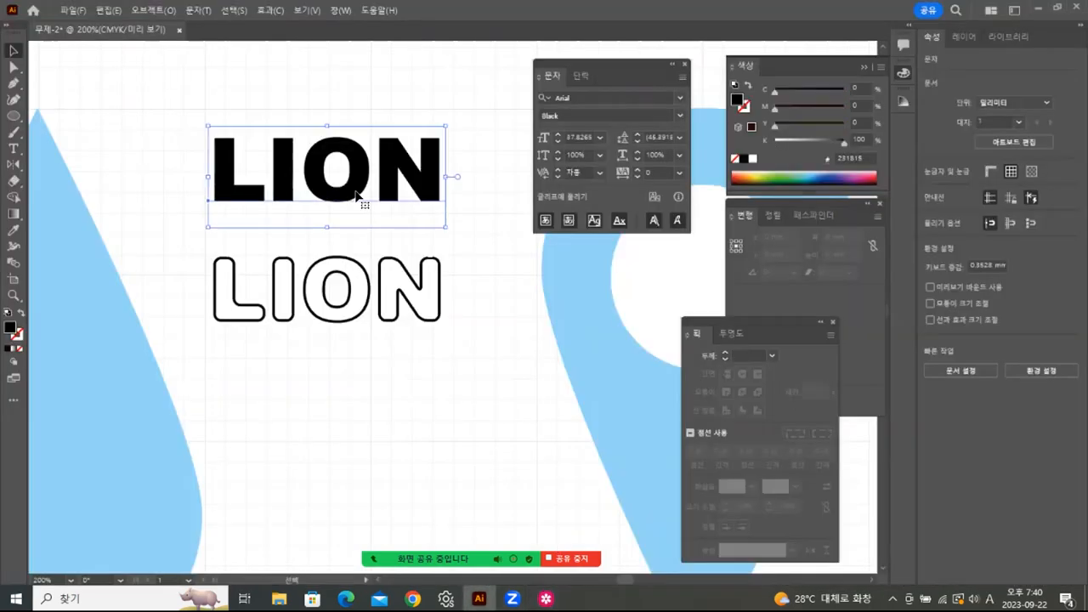
left_click(327, 318)
left_click(327, 317)
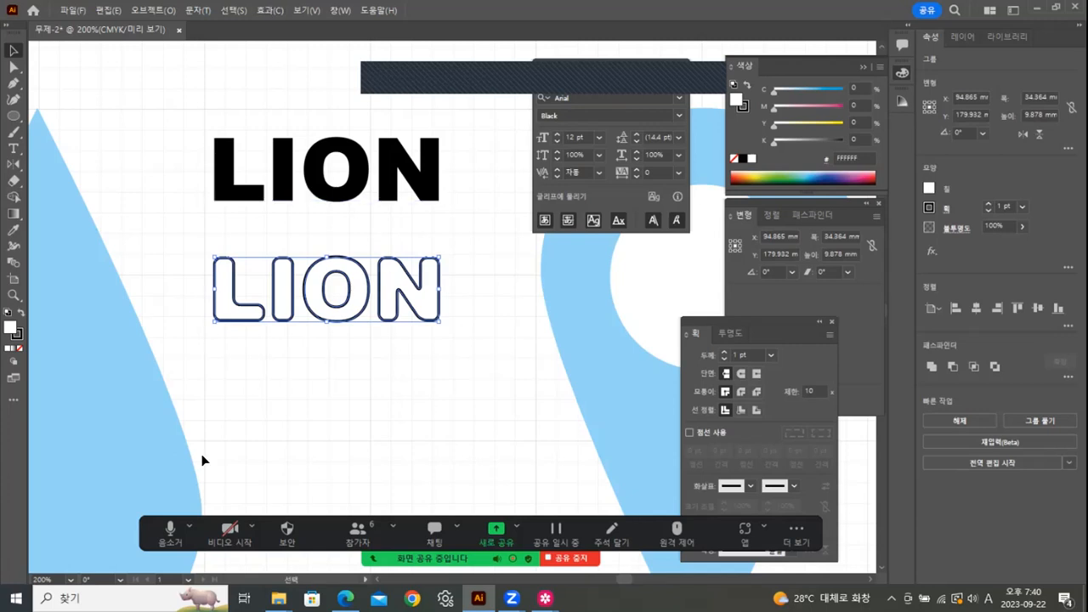
left_click(471, 348)
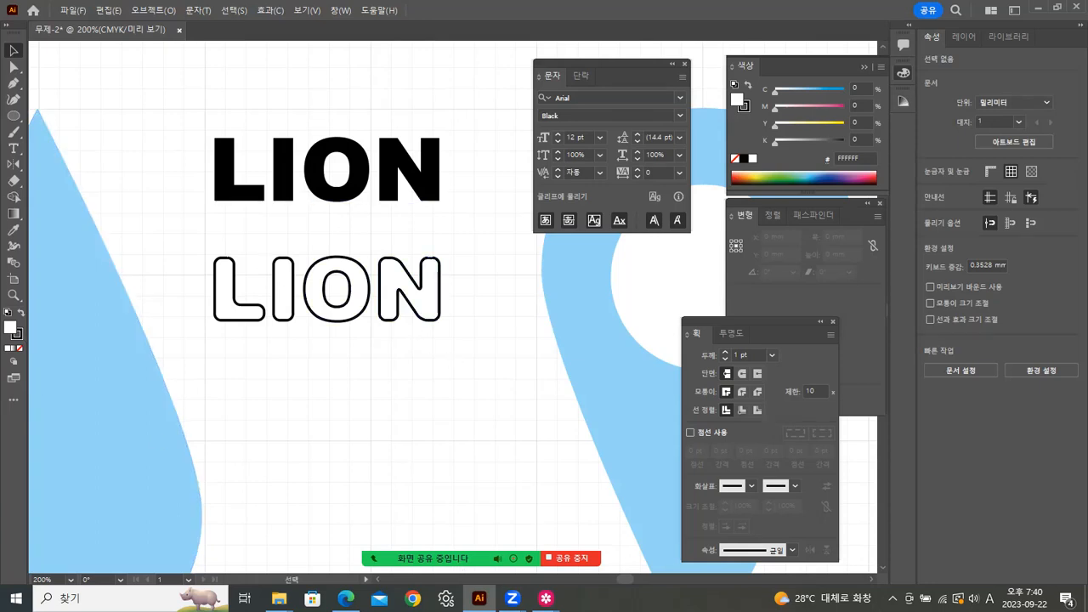
mouse_move(546, 598)
left_click(617, 510)
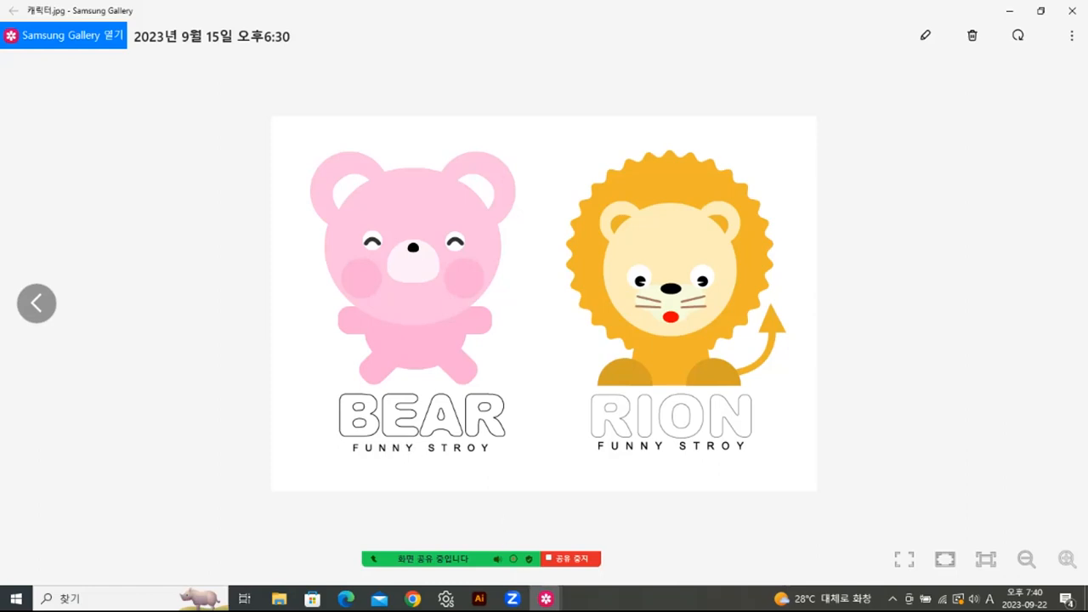
key("alt+Tab")
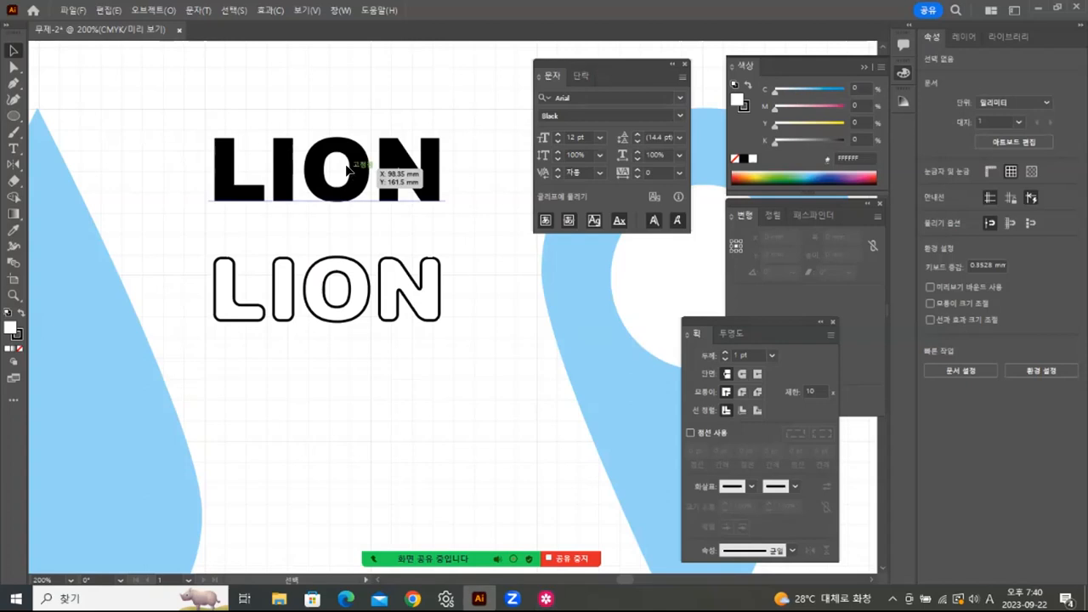
left_click(348, 170)
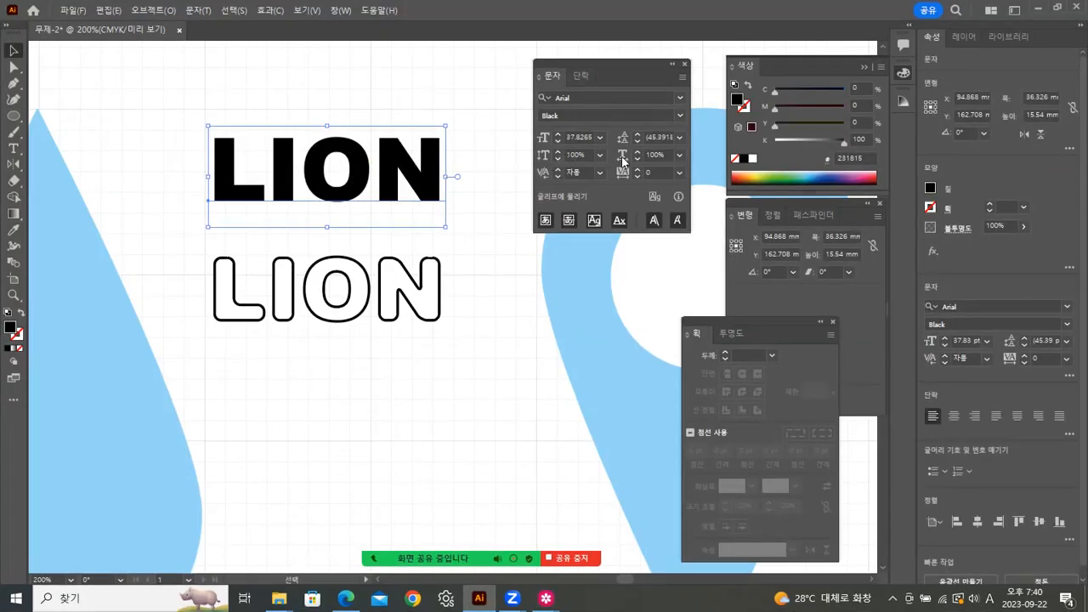
left_click(680, 155)
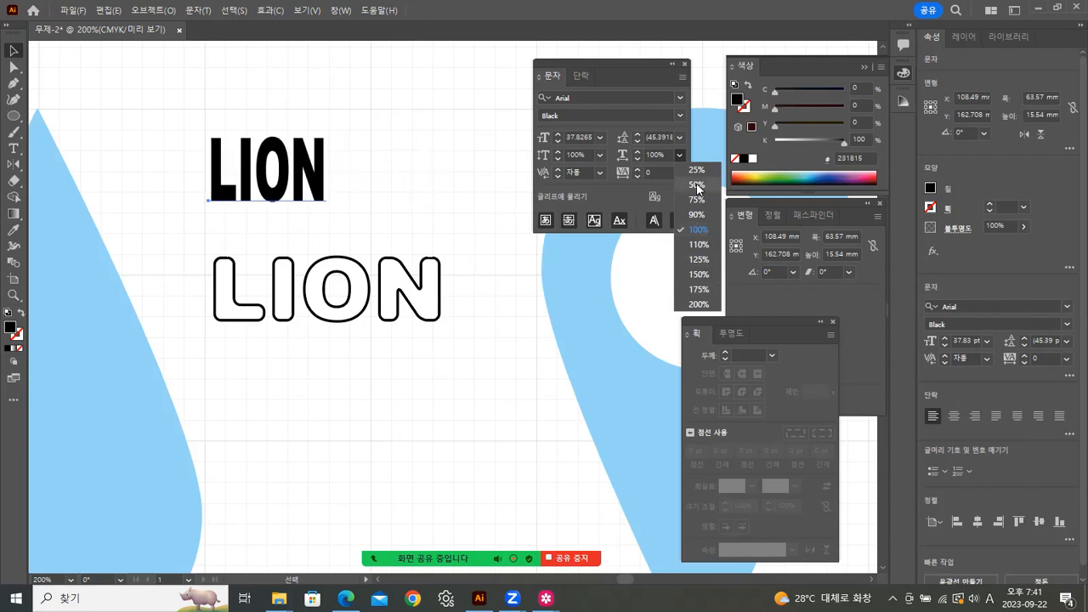
left_click(698, 231)
left_click(470, 270)
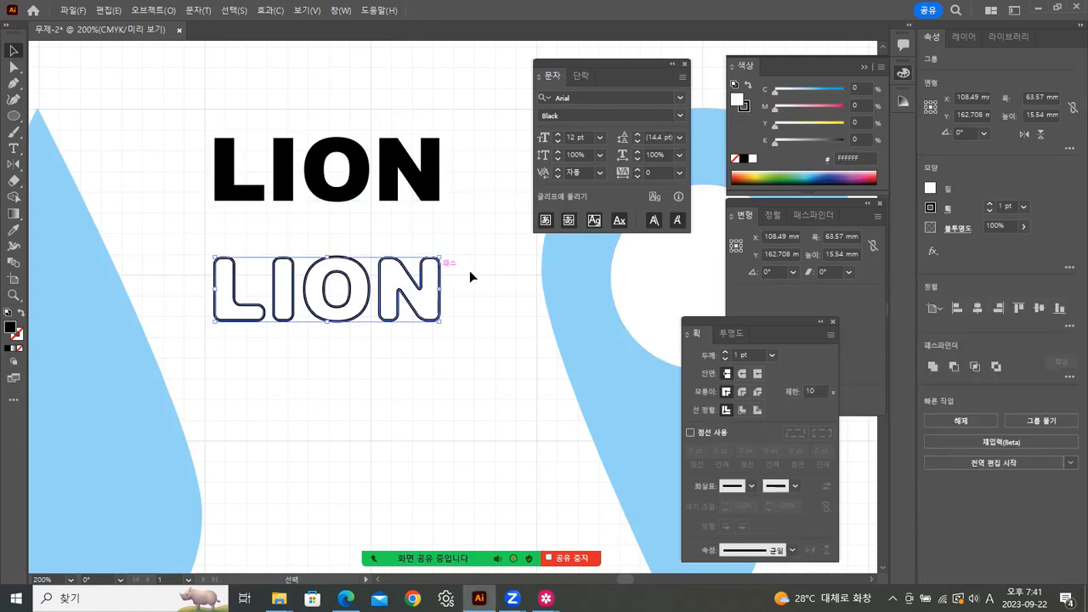
mouse_move(546, 598)
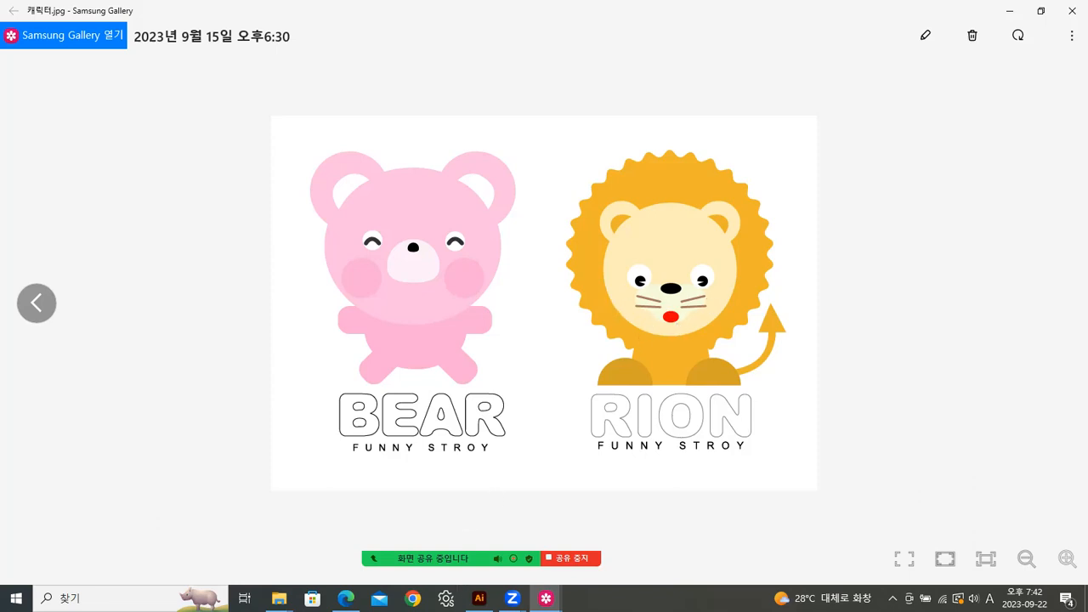
Step: Back in Illustrator at 100%, draw two overlapping ellipses below the LIONs
key("alt+Tab")
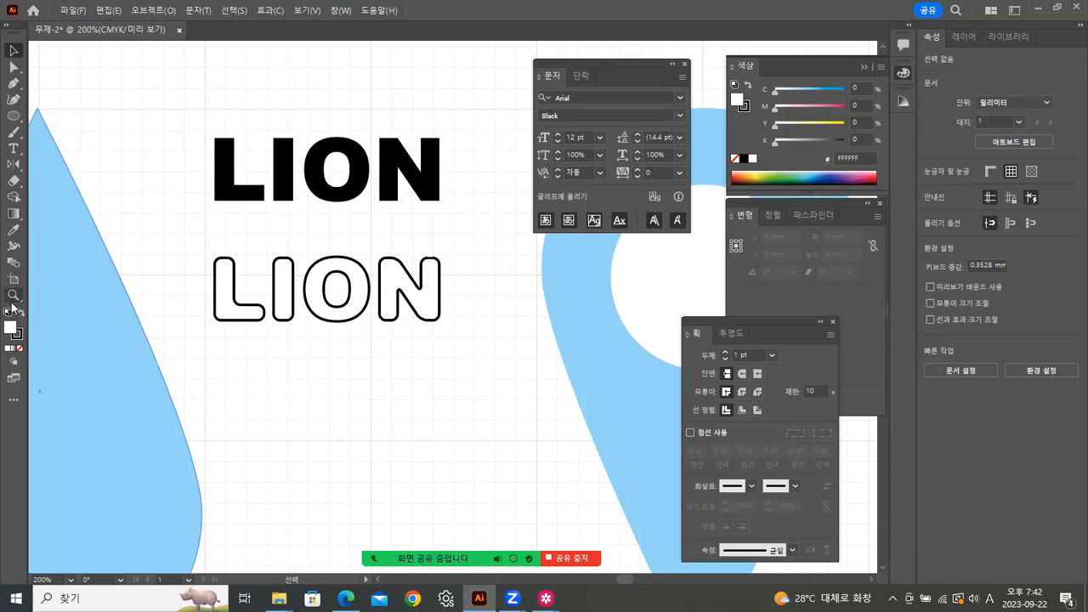
double_click(12, 297)
left_click_drag(503, 323, 442, 235)
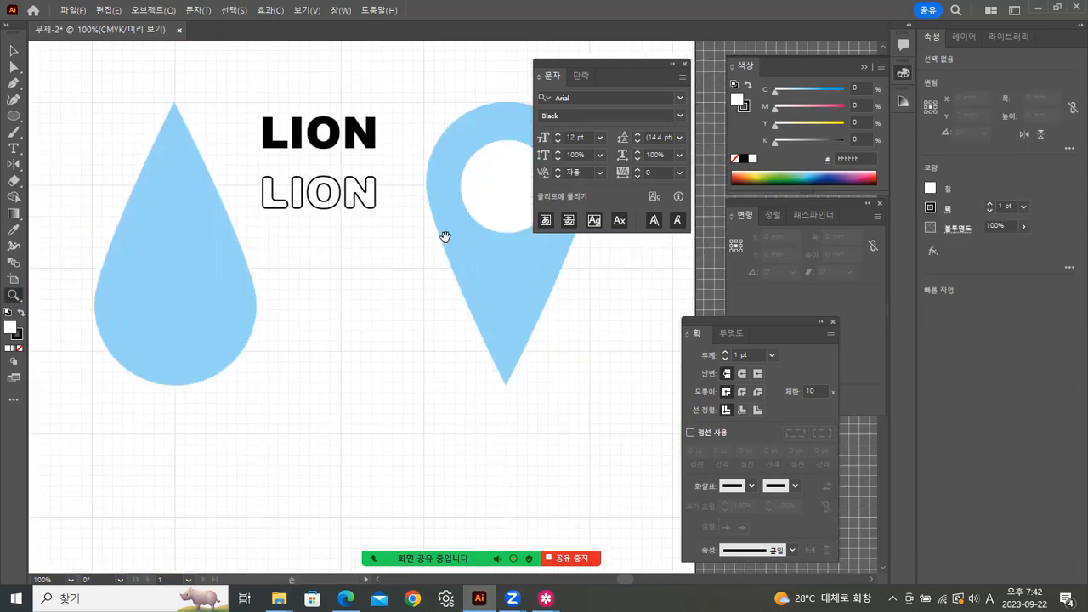
left_click(14, 115)
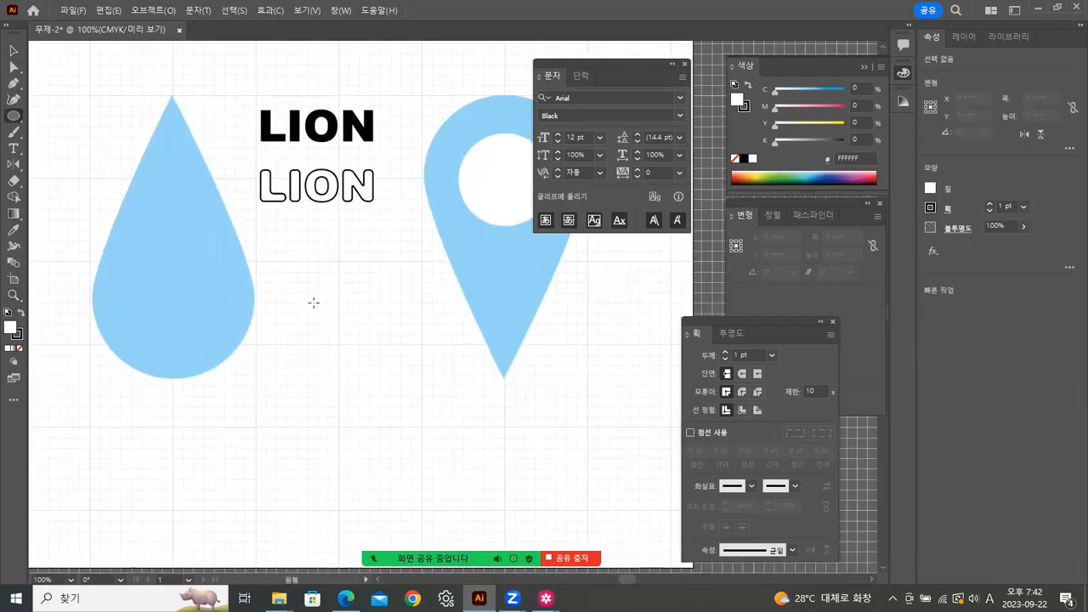
mouse_move(315, 278)
left_mouse_down()
mouse_move(418, 321)
mouse_move(415, 334)
left_mouse_up()
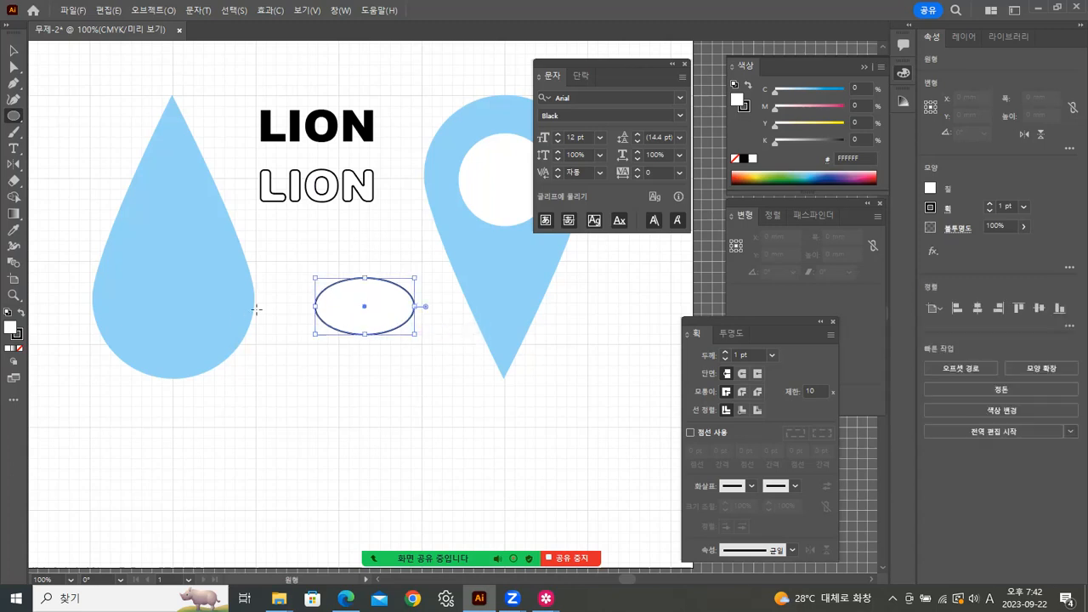
left_click_drag(290, 306, 391, 364)
key("Left")
key("Left")
key("Left")
key("Left")
key("Left")
key("Left")
key("Left")
key("Left")
key("Up")
key("Up")
Step: Alt-drag a third ellipse to the right, adjust the top one, and select all three
left_click(13, 50)
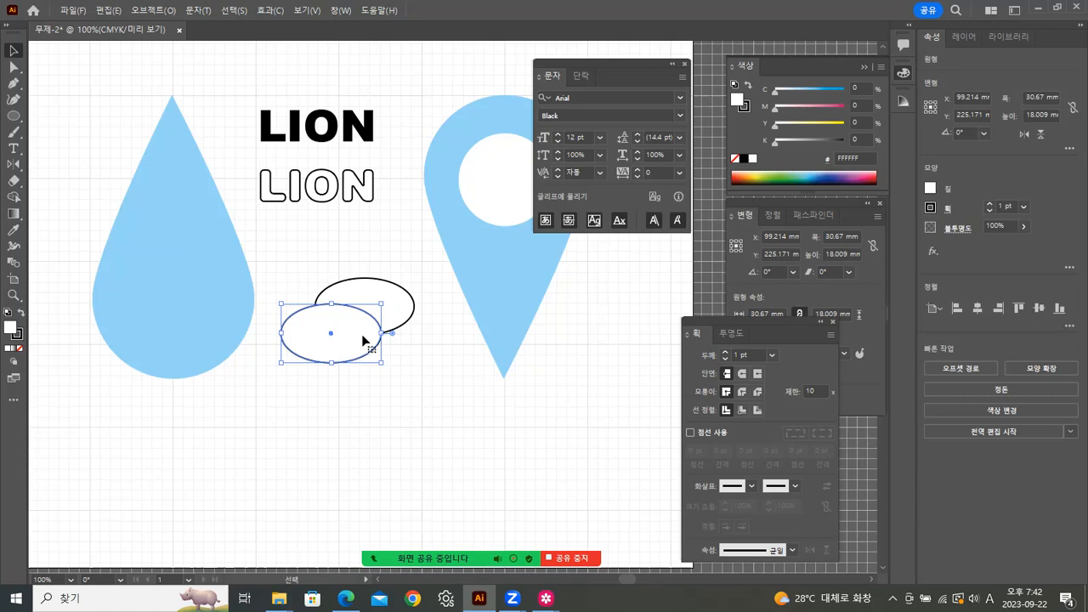
left_click_drag(371, 324, 457, 330)
left_click(395, 417)
left_click_drag(338, 258, 472, 403)
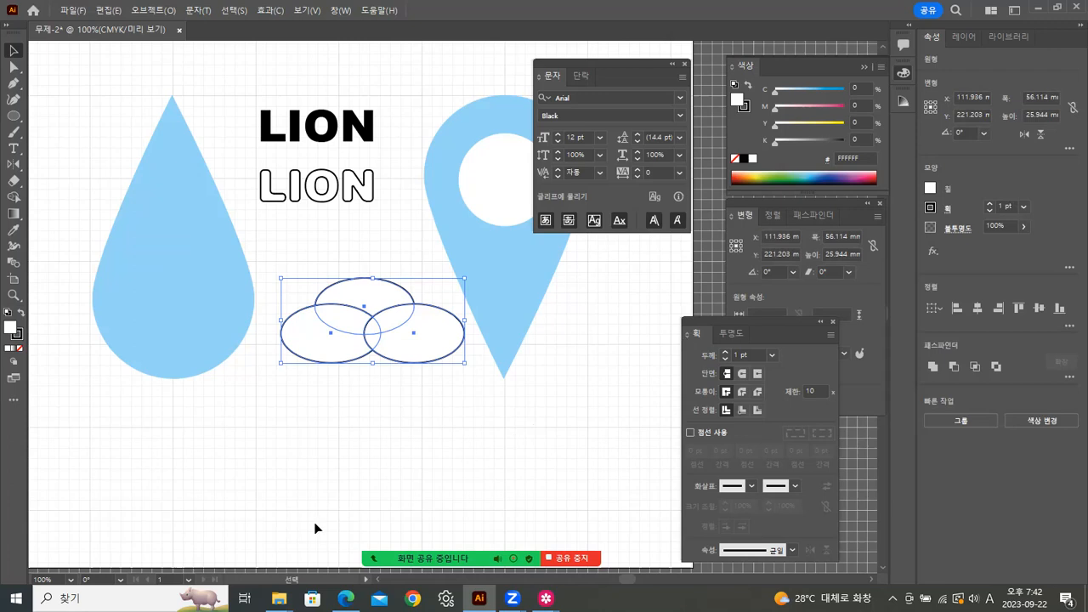
left_click(380, 462)
left_click(408, 292)
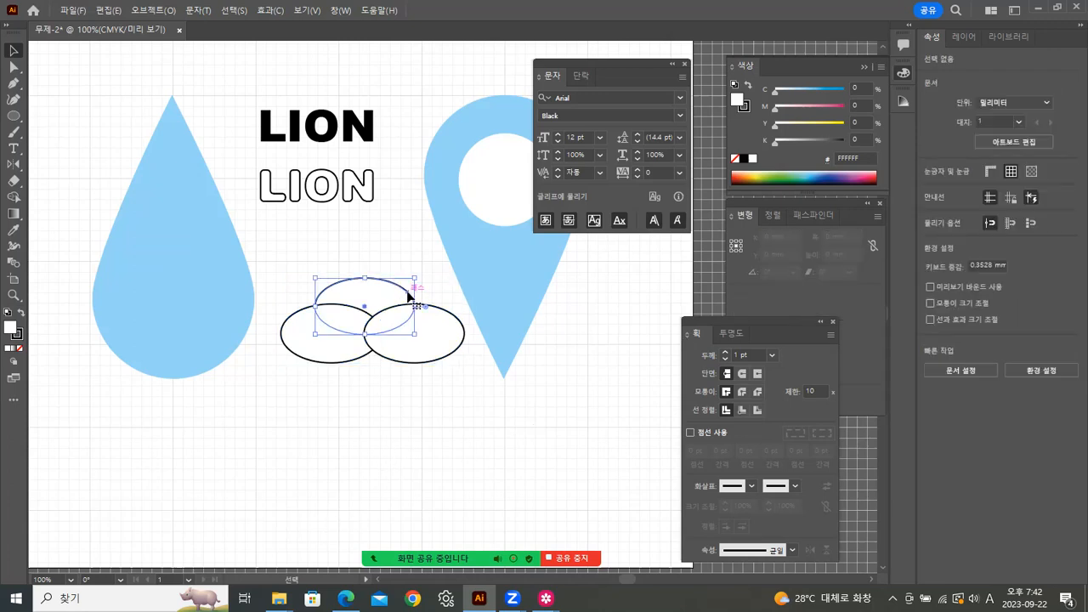
key("Right")
key("Right")
key("Right")
key("Right")
key("Right")
key("Right")
key("Right")
key("Right")
key("Right")
key("Right")
key("Right")
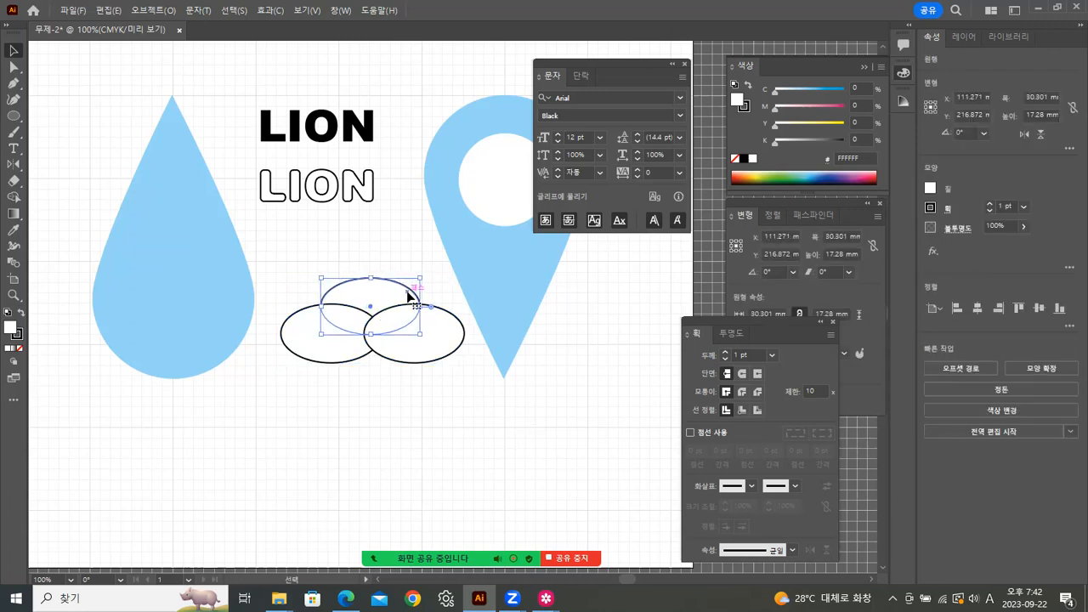
left_click(406, 440)
left_click_drag(324, 244, 500, 409)
left_click(365, 444)
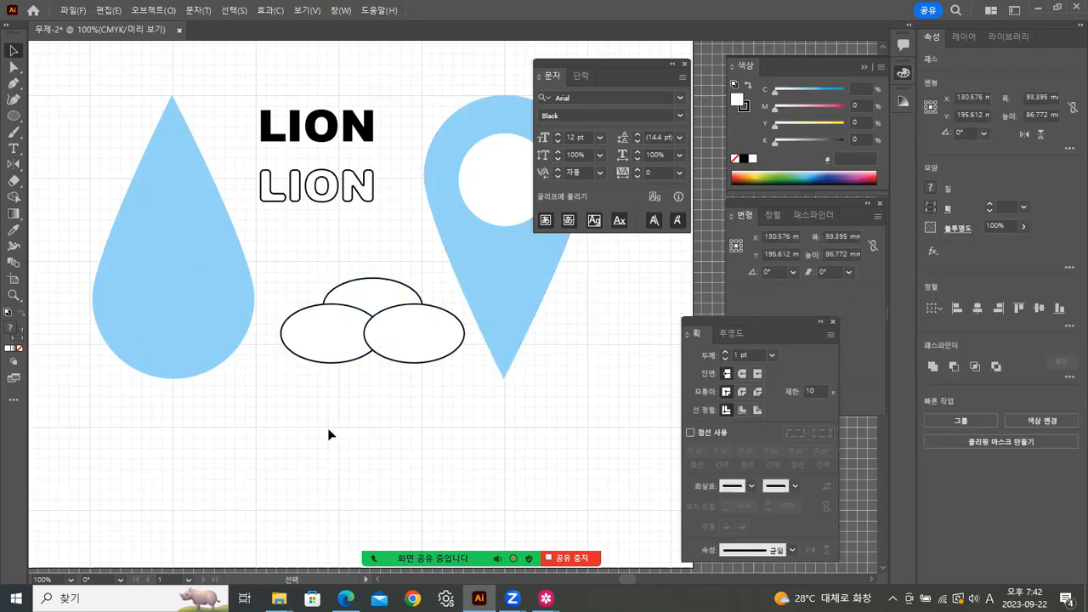
left_click_drag(409, 265, 325, 417)
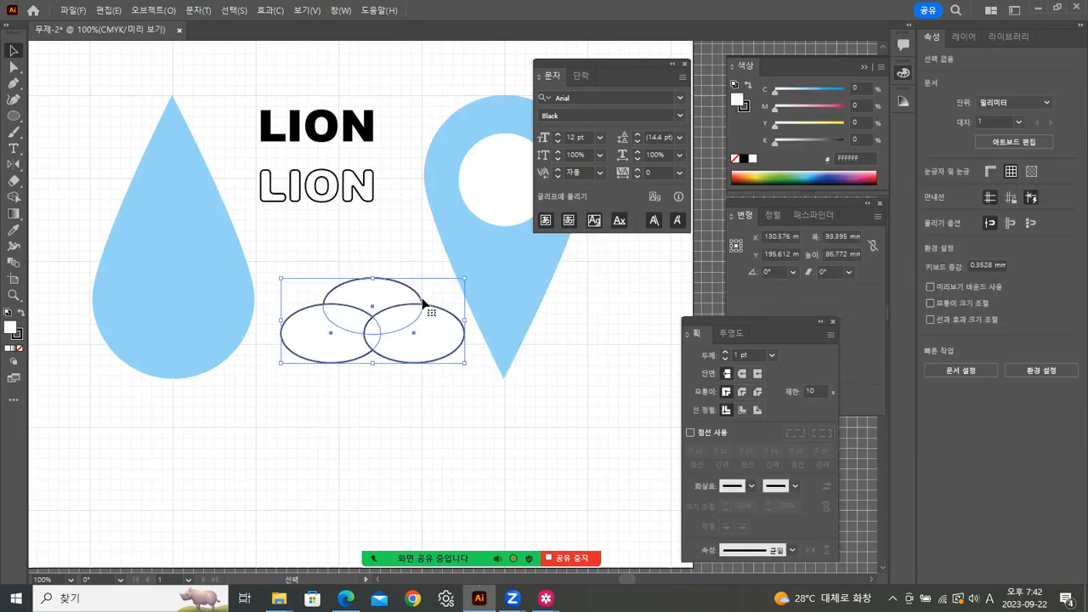
Step: Remove the ellipses' stroke, fill them light blue, and unite them via Pathfinder
left_click(20, 348)
left_click(10, 325)
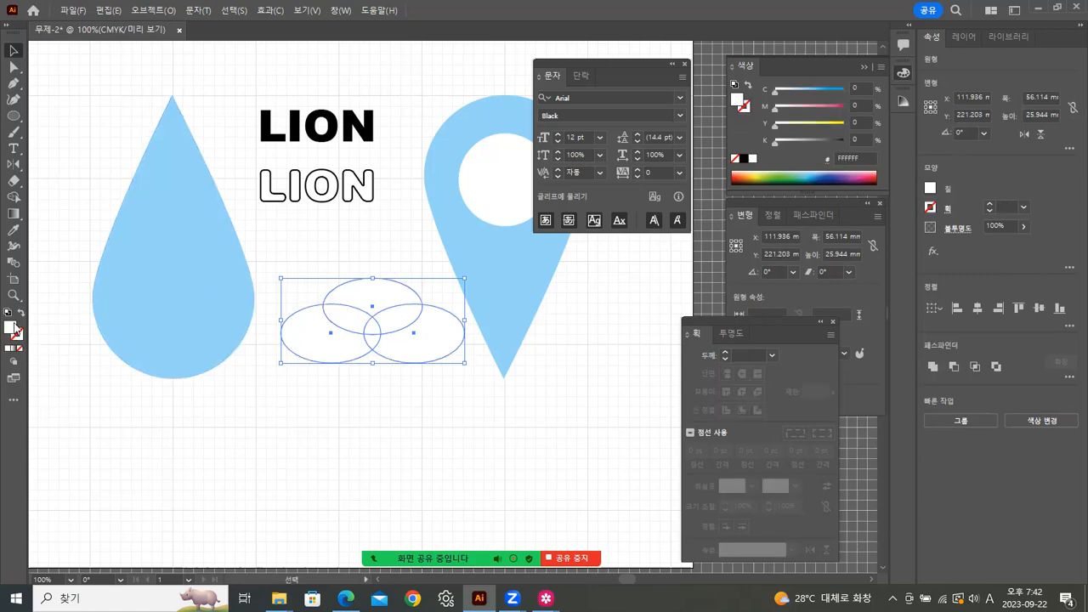
left_click_drag(776, 90, 810, 91)
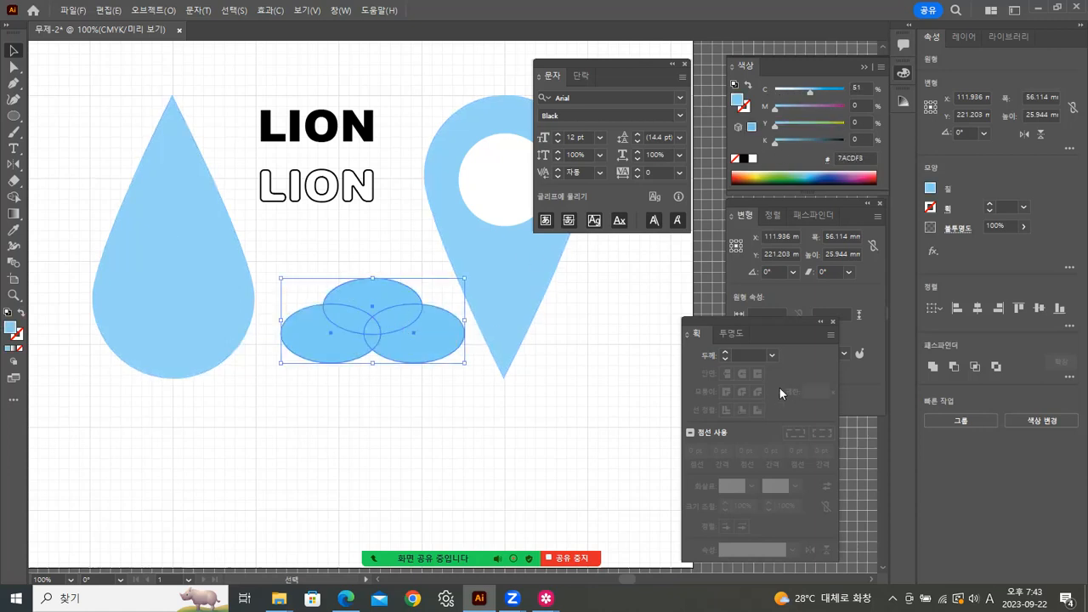
left_click(818, 216)
left_click(737, 254)
Step: Reset the cloud to white fill and black outline, then bring up the lion reference
left_click(308, 467)
left_click(363, 337)
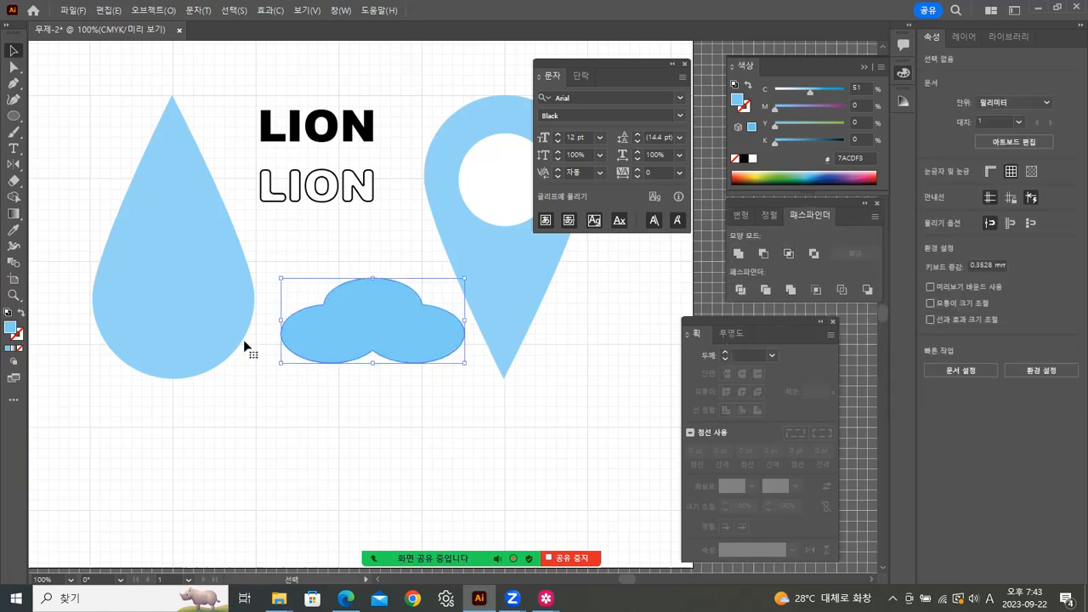
left_click(8, 312)
left_click(318, 438)
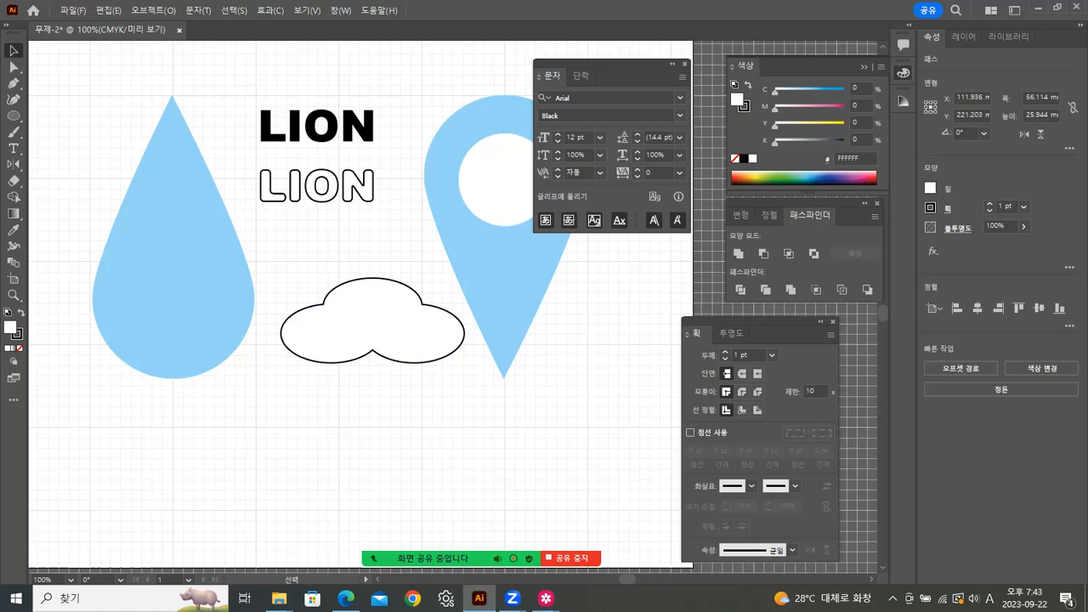
mouse_move(545, 598)
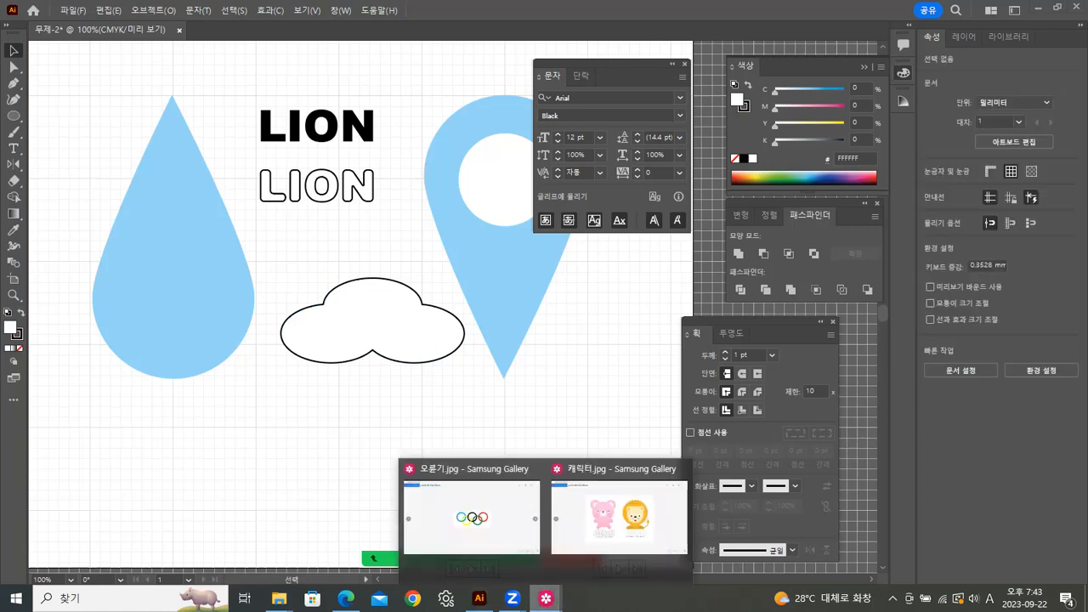
left_click(605, 551)
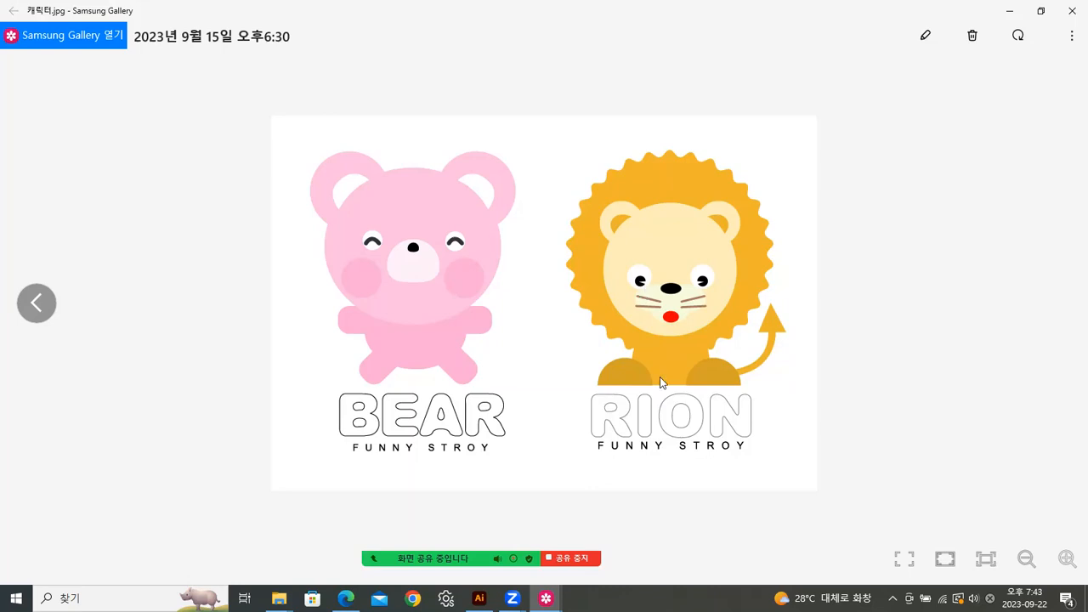
Step: Draw a circle with the Ellipse tool below the cloud
left_click(473, 595)
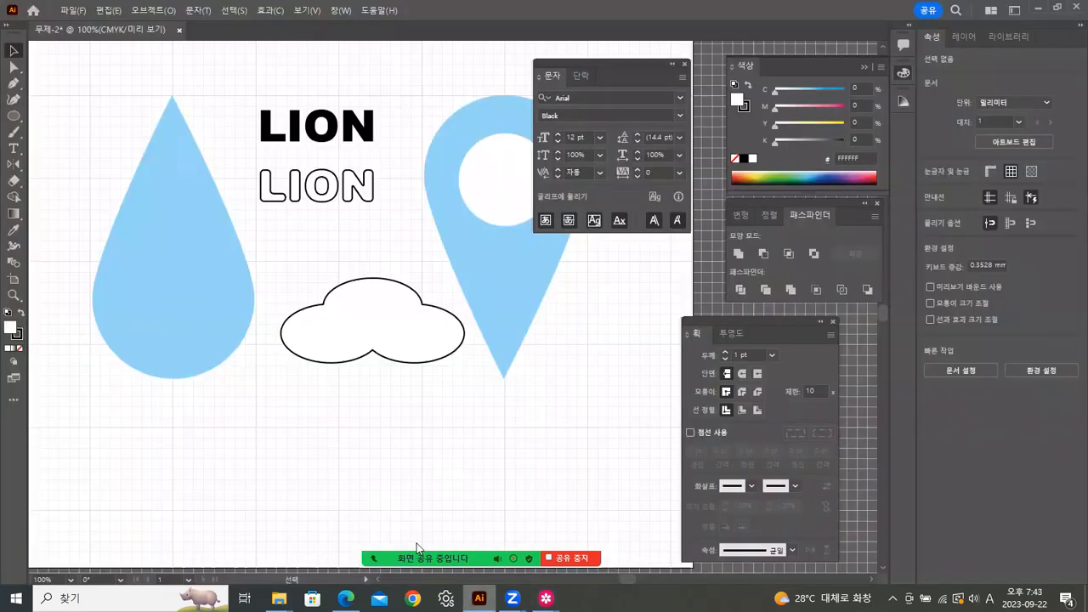
left_click(14, 114)
left_click_drag(263, 389, 379, 503)
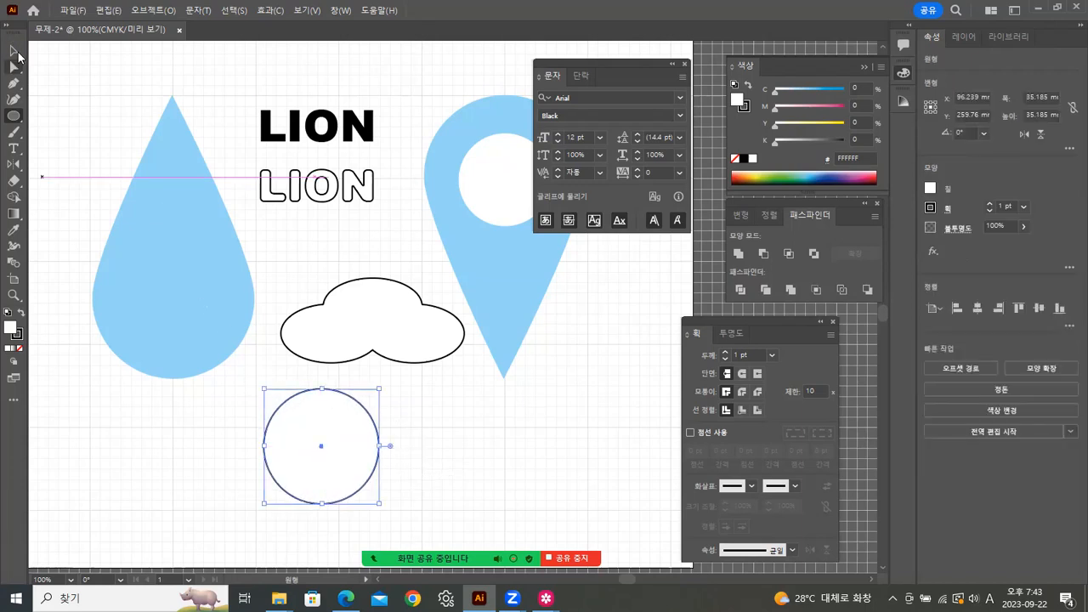
left_click(14, 50)
left_click(448, 396)
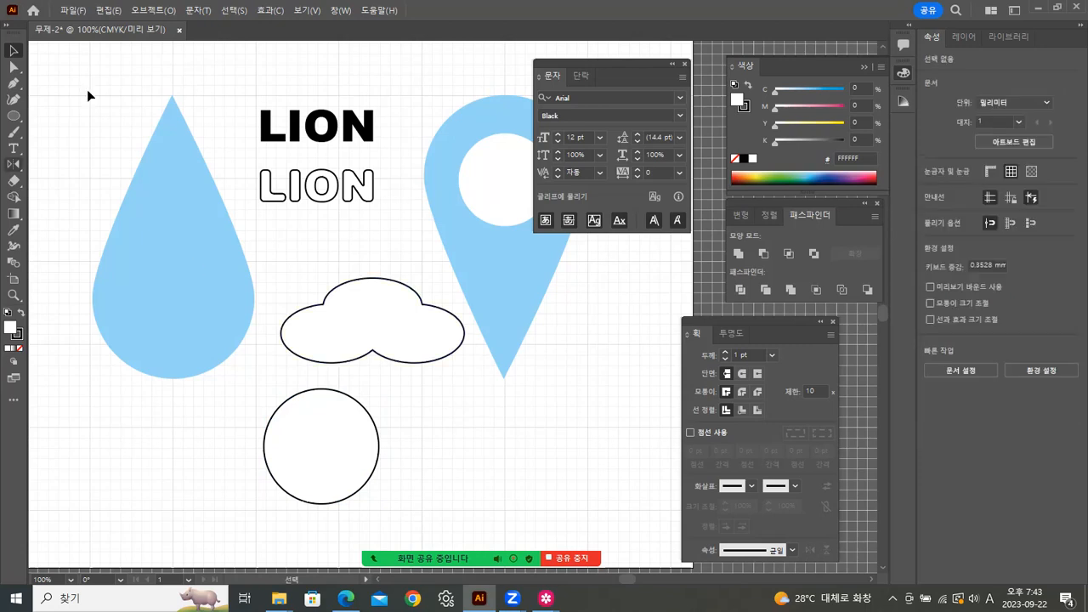
Step: Draw a narrow triangular wedge with the Pen tool from outside the circle's right edge to its centre
left_click(14, 83)
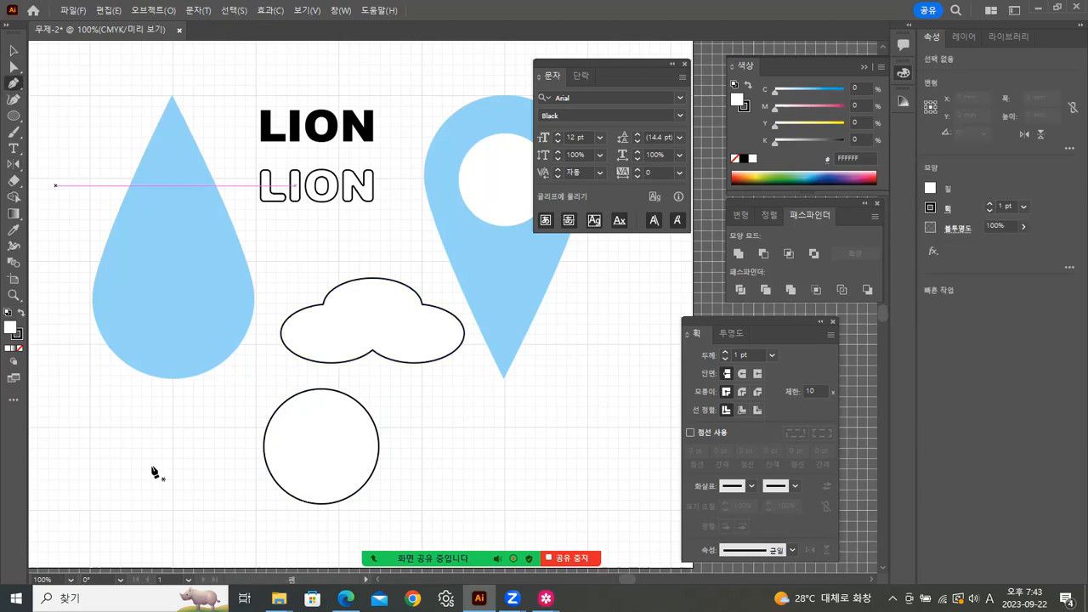
left_click(395, 441)
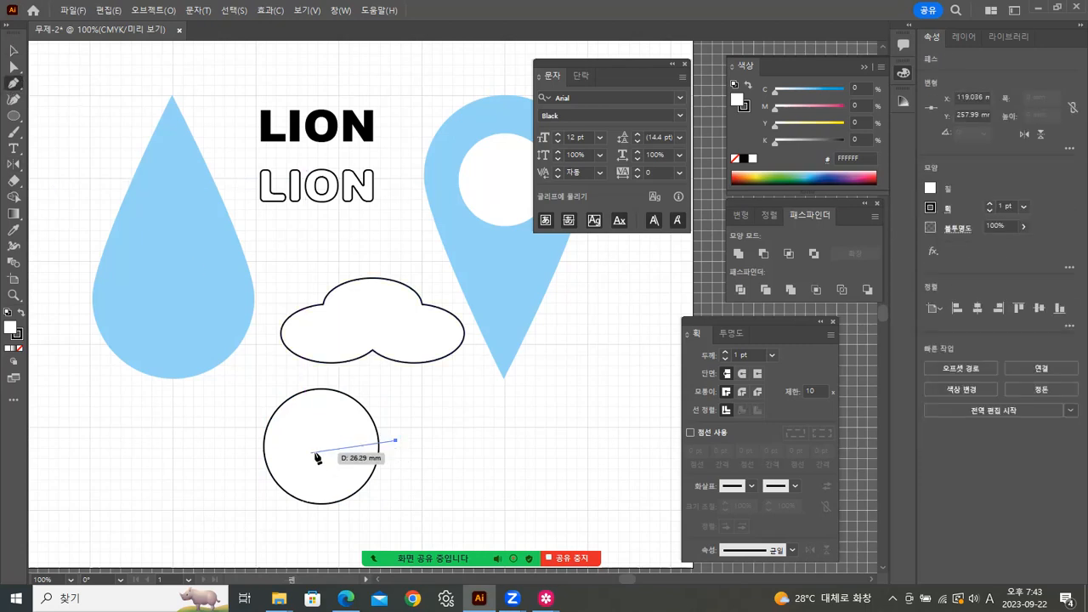
left_click(315, 449)
left_click(391, 467)
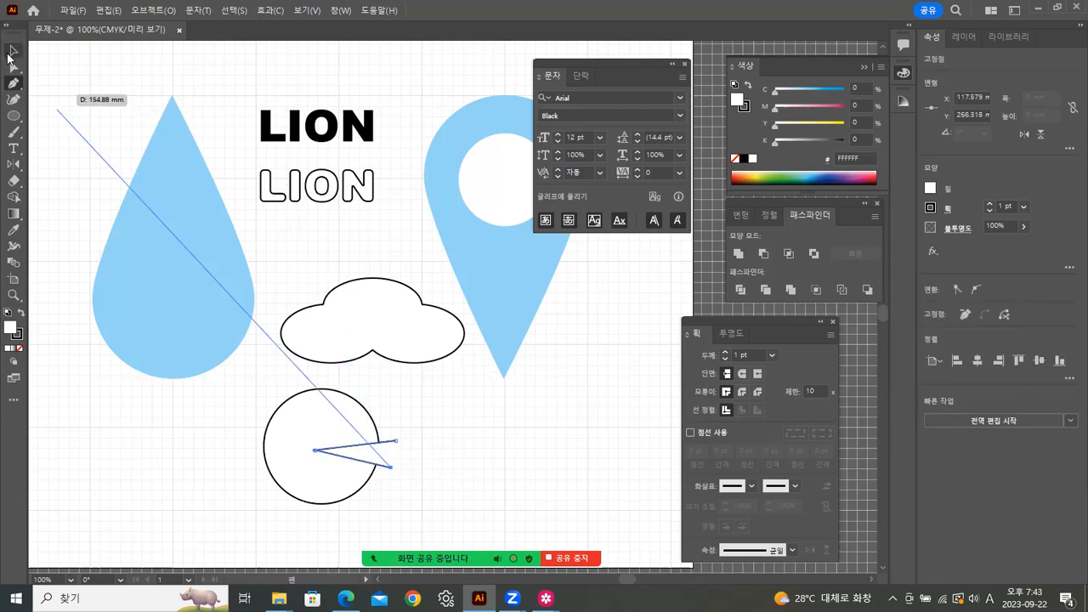
left_click(12, 52)
left_click(524, 517)
Step: Give both the circle and the wedge a black fill
left_click_drag(253, 408, 364, 512)
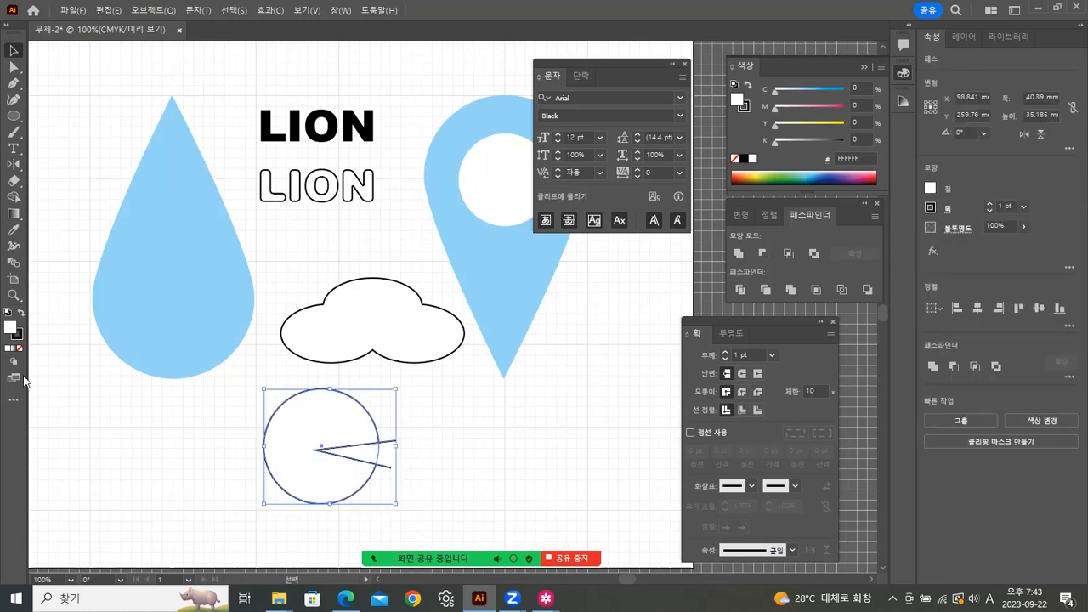
left_click(17, 313)
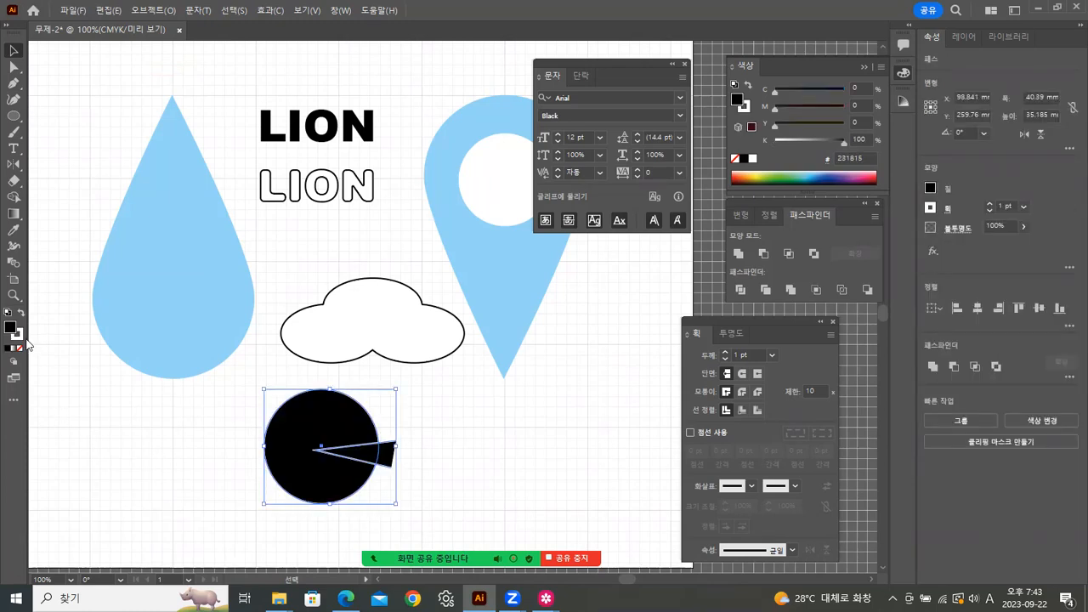
left_click(502, 467)
Step: Cut the wedge out of the circle with Pathfinder Minus Front
left_click(387, 455)
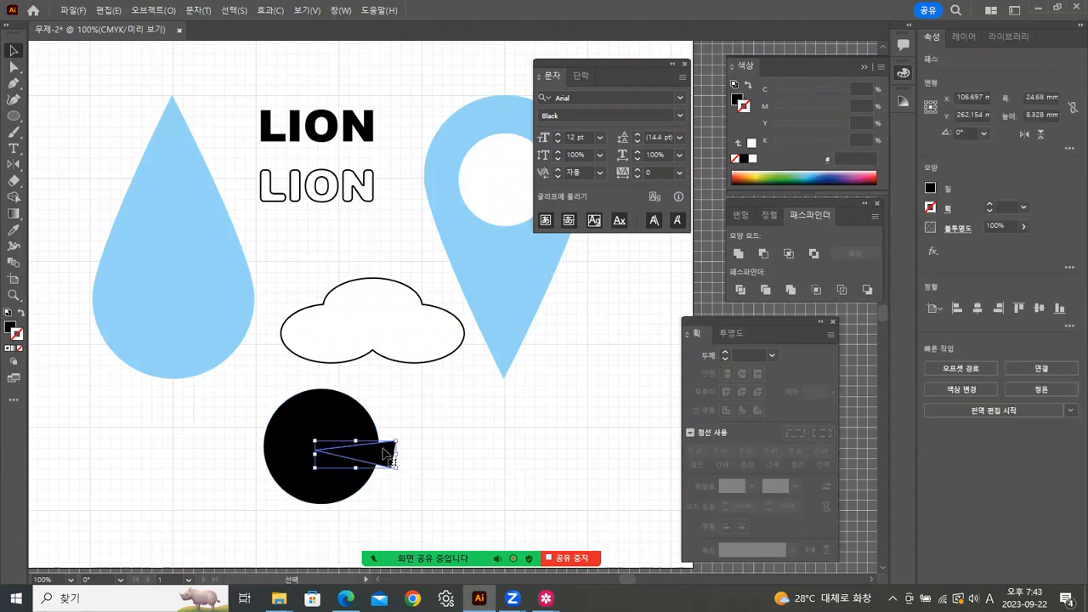
left_click_drag(281, 403, 429, 490)
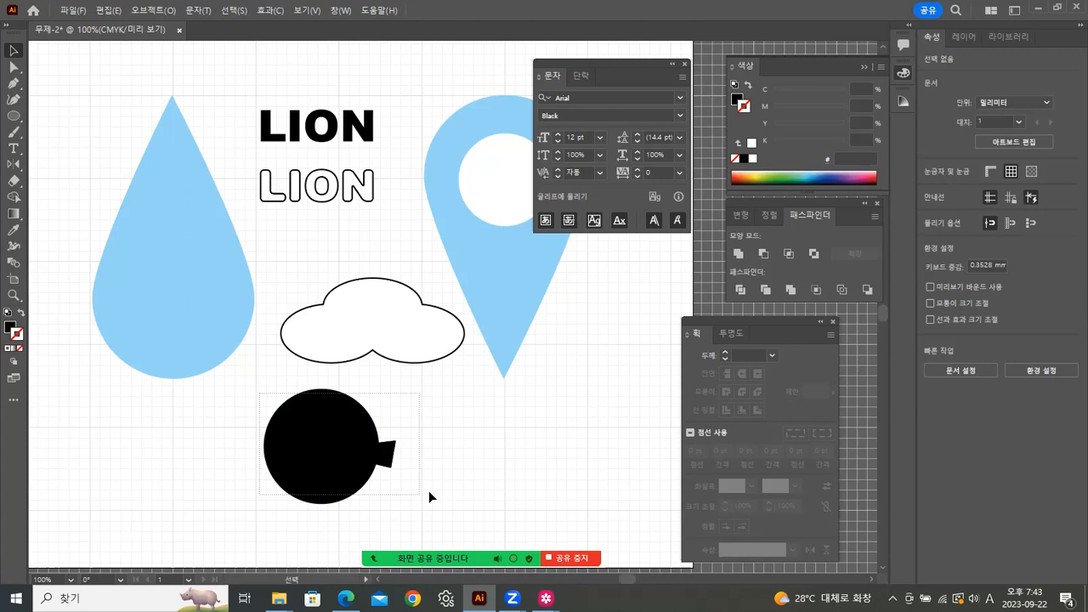
left_click(764, 255)
left_click(383, 442)
left_click(358, 437)
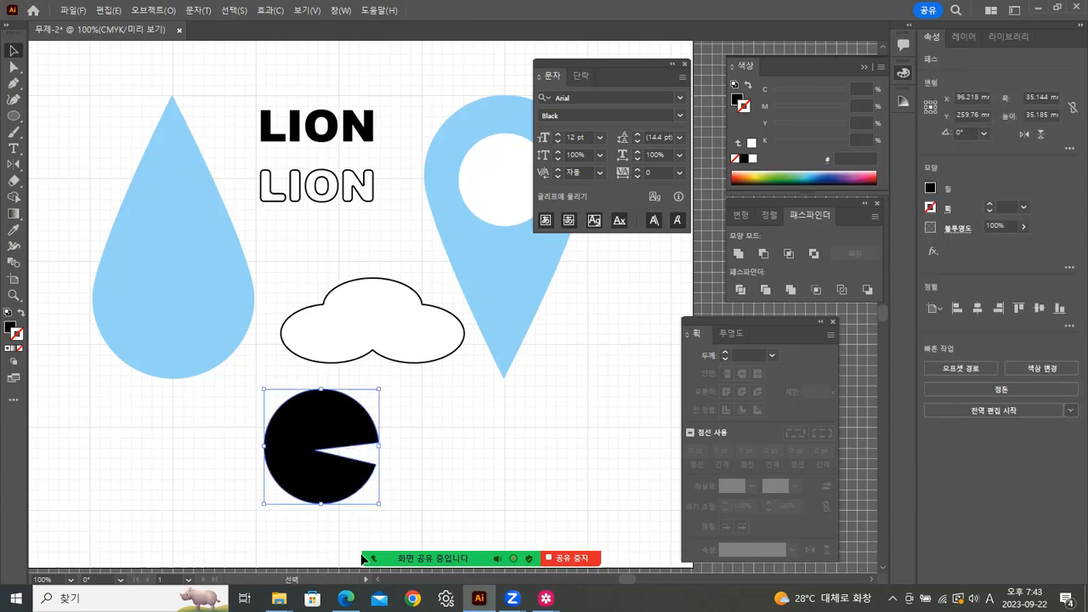
Step: Bring up the 캐릭터.jpg bear-and-lion reference picture in Samsung Gallery
mouse_move(545, 598)
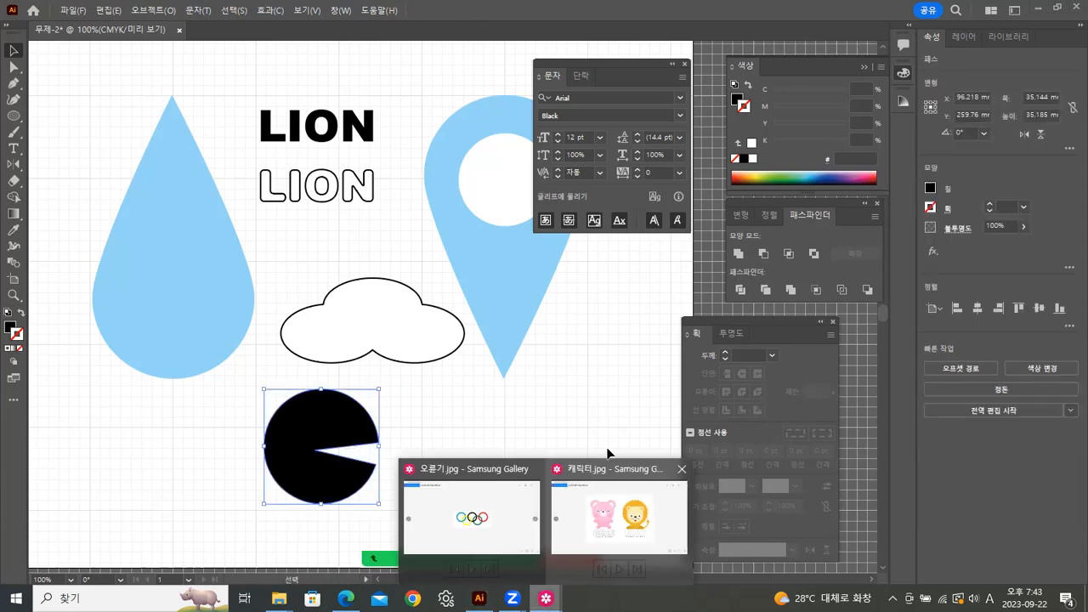
left_click(617, 521)
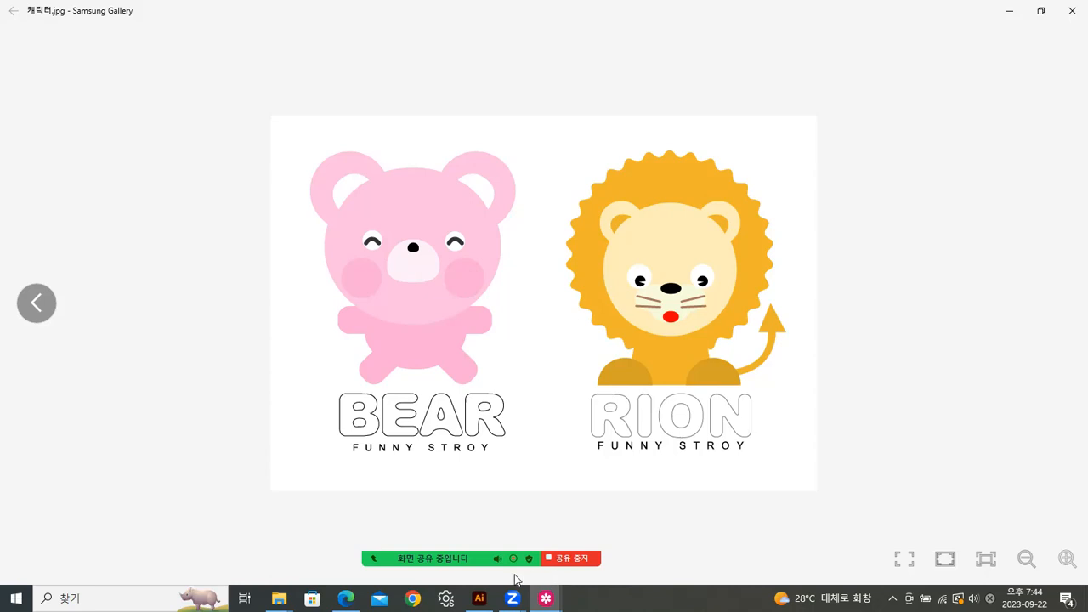
mouse_move(417, 566)
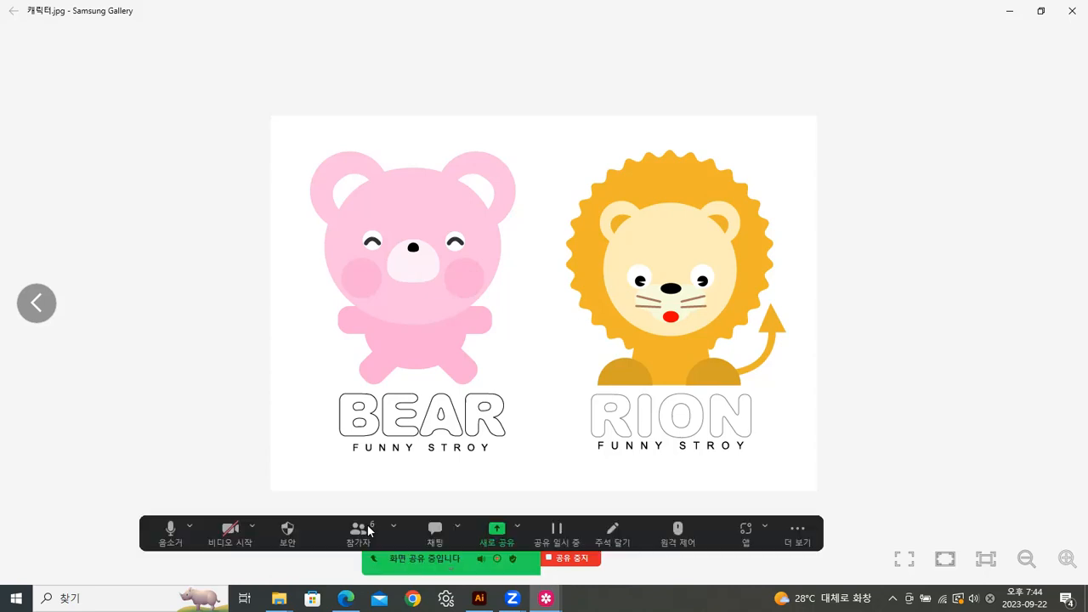
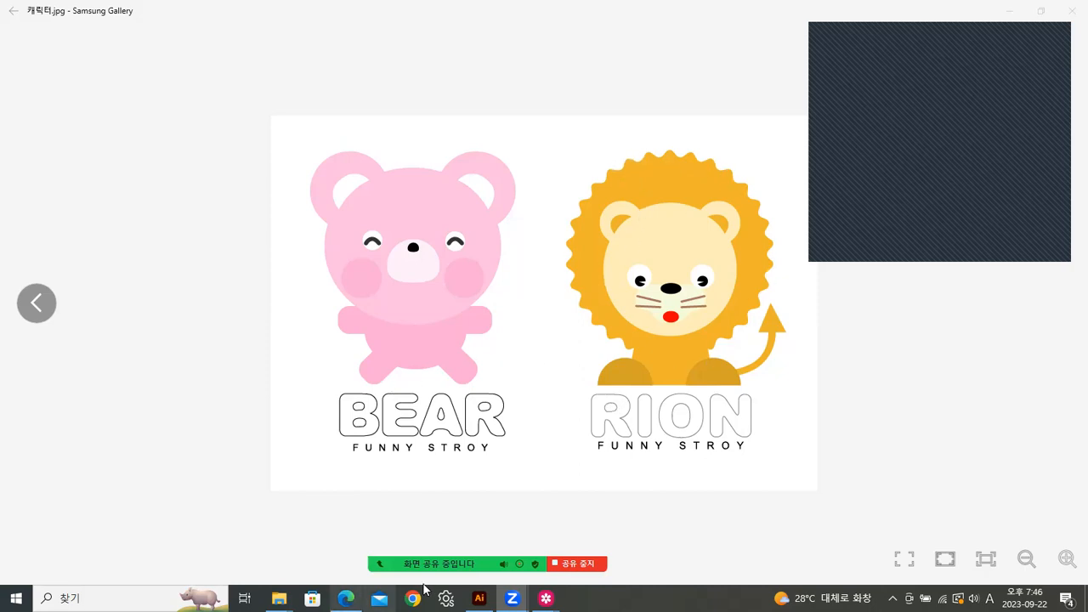
Step: Return to Illustrator and drag the black pac-man shape to the lower left of the artboard
left_click(480, 599)
left_click(469, 407)
left_click_drag(309, 418, 153, 444)
left_click(295, 452)
left_click(13, 116)
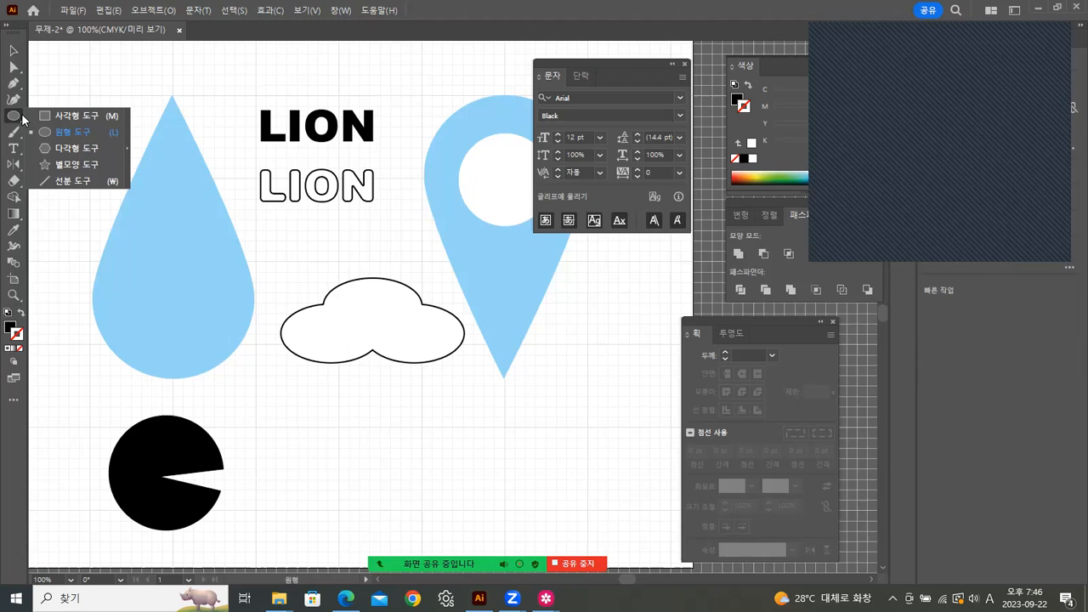
Step: Draw a black five-point star below the cloud, then a 30-point starburst placed right of it
left_click(46, 166)
left_click_drag(325, 408, 384, 444)
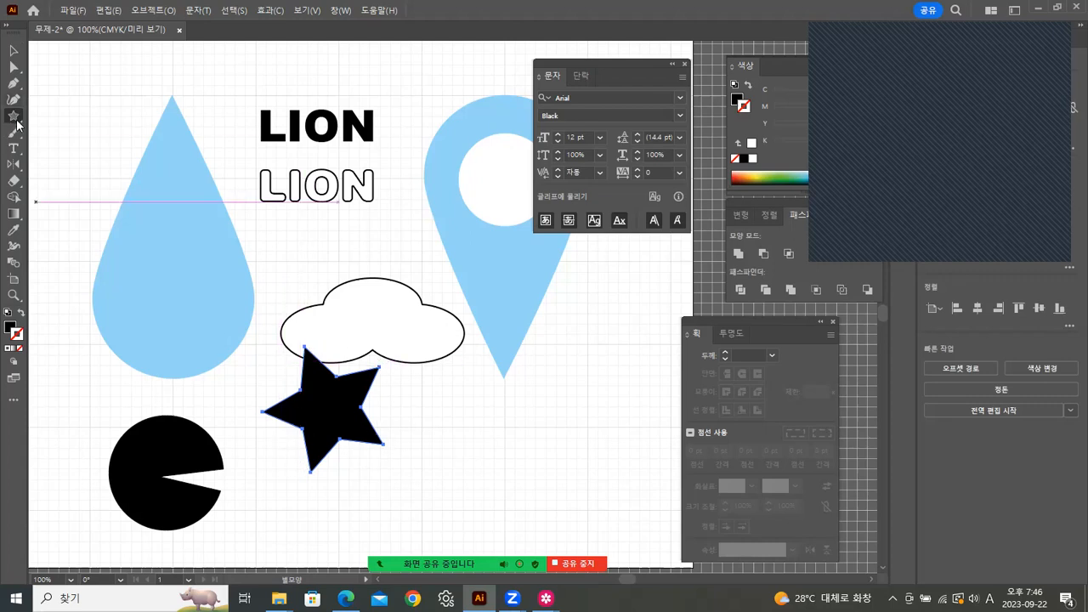
left_click(453, 444)
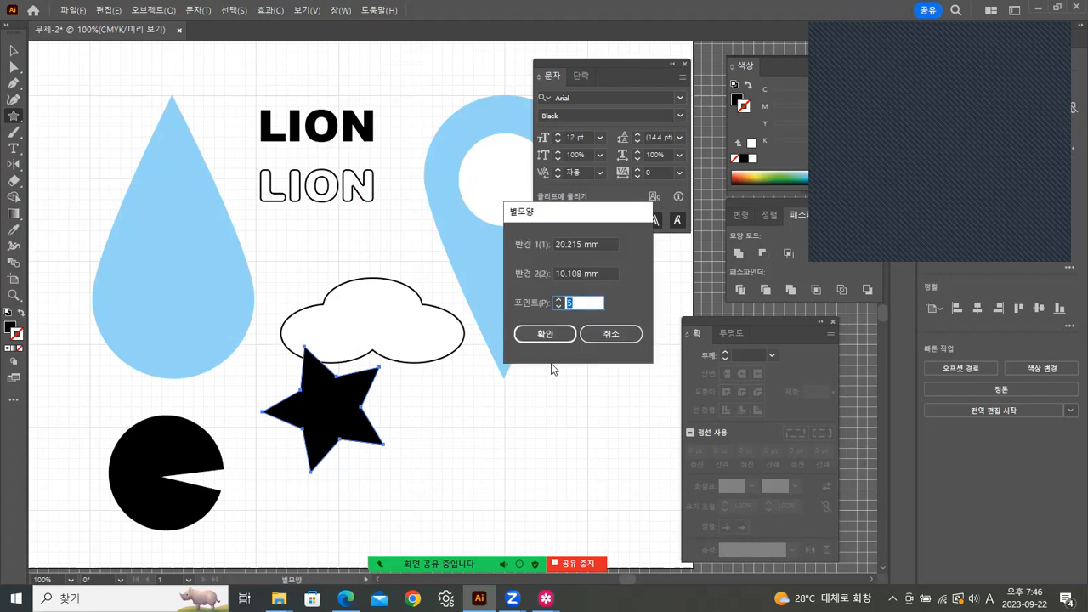
left_click(544, 332)
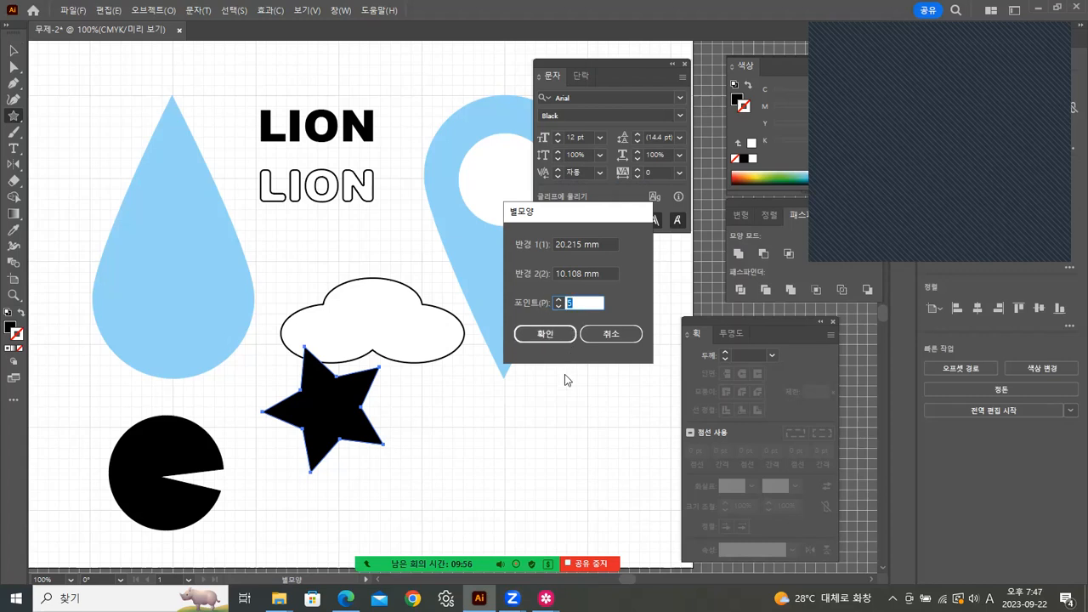
type("30")
left_click(564, 337)
key("v")
left_click_drag(481, 444, 498, 450)
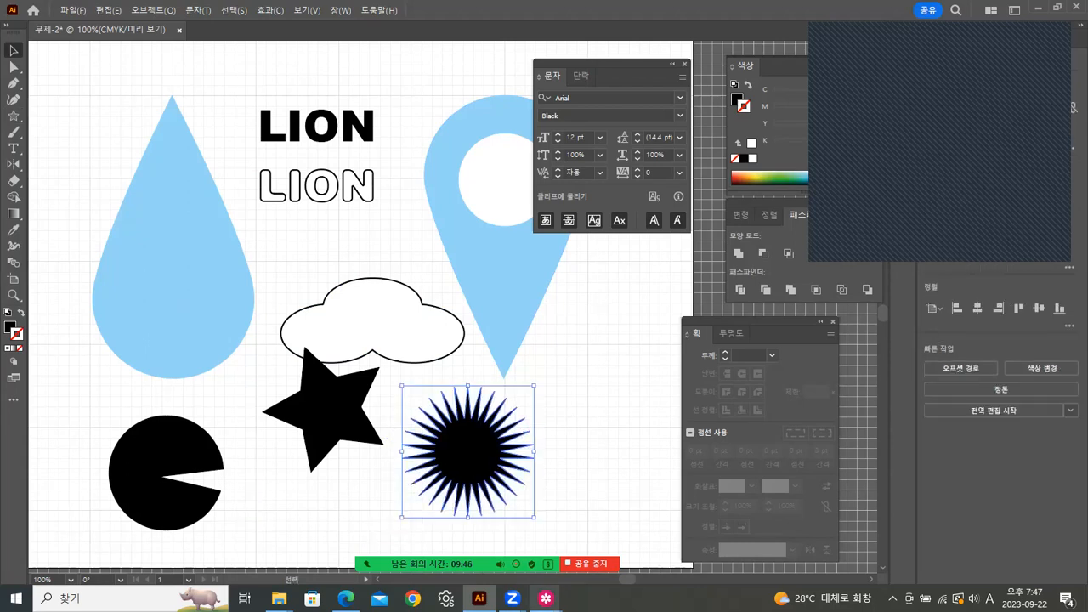
Step: Look at the lion reference image again, then come back to Illustrator's Star tool
mouse_move(546, 598)
left_click(617, 510)
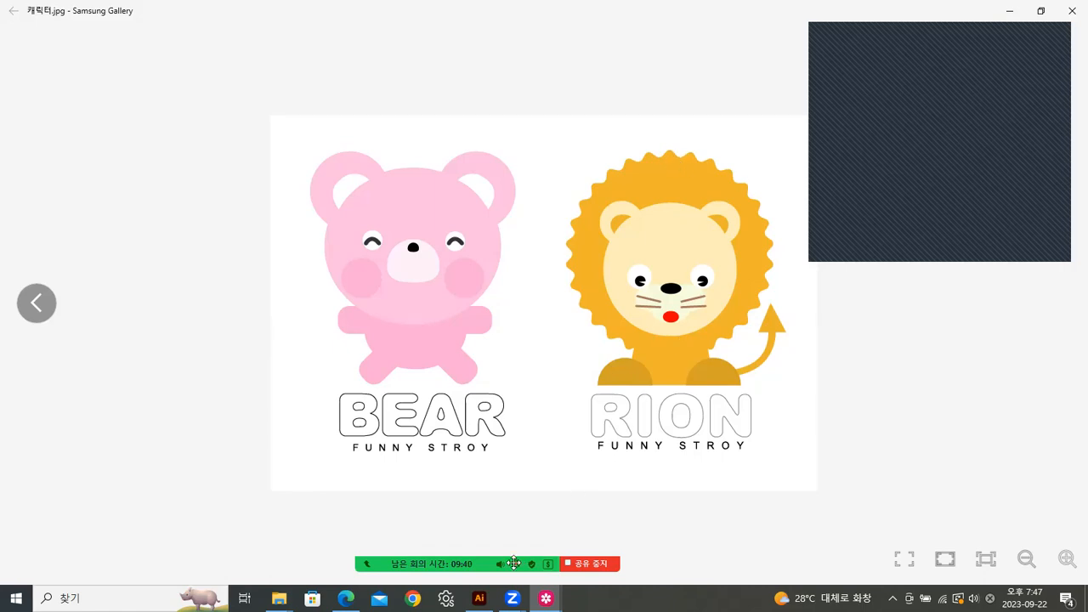
key("alt+Tab")
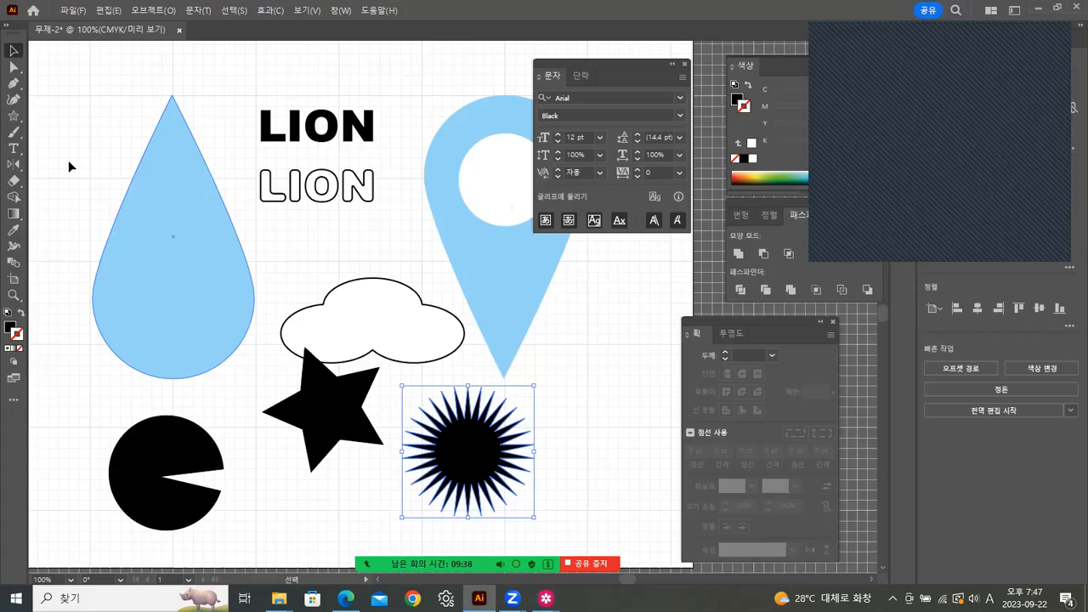
left_click(14, 115)
Step: Open the Star dialog beside the starburst with radii 20.215 mm and 10.108 mm and 30 points
left_click(568, 378)
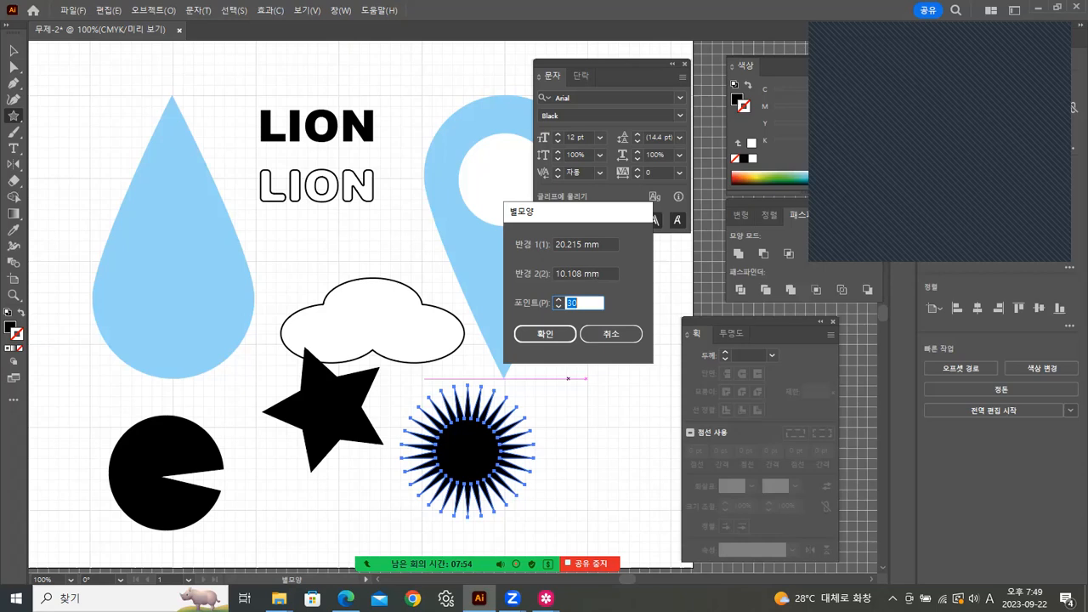
Step: Check the lion reference image again, then return to the open Star dialog
mouse_move(546, 599)
left_click(633, 536)
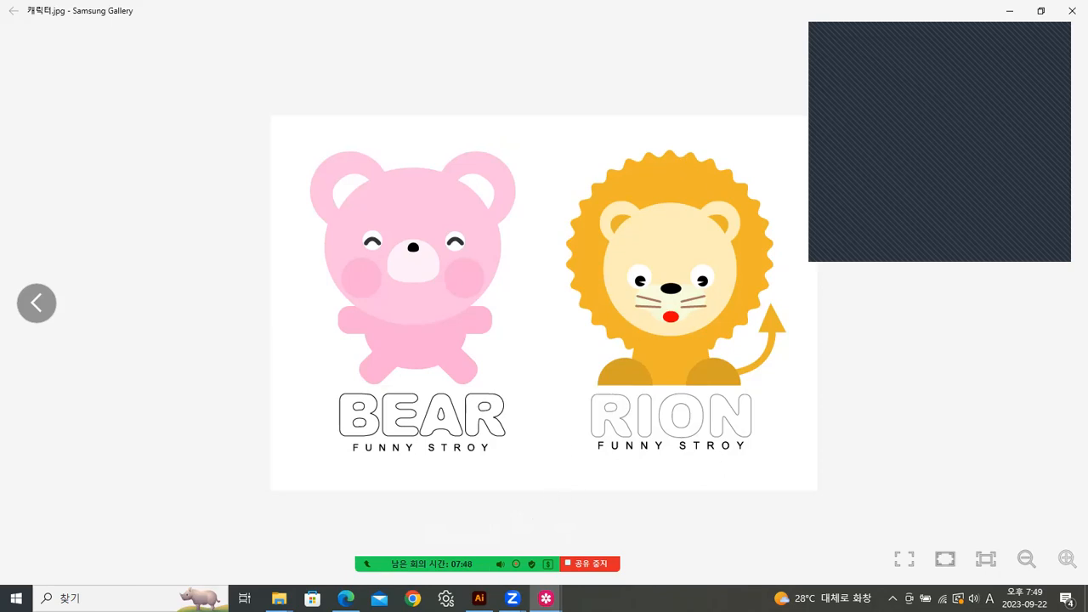
key("alt+Tab")
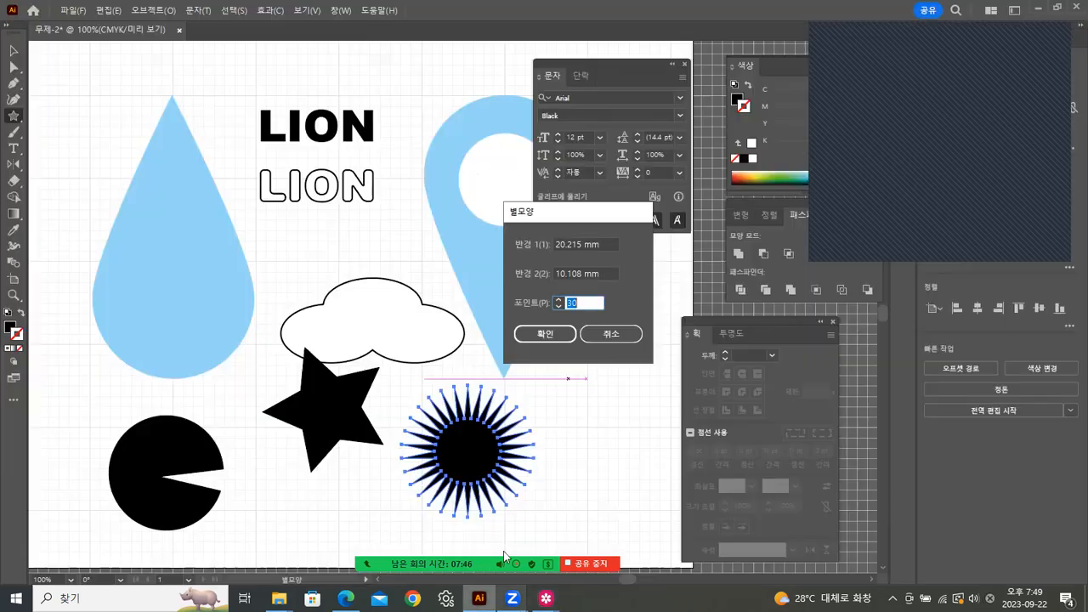
Step: Set Radius 2 to 17 mm for a blunt 30-point starburst and move it down-right
double_click(584, 274)
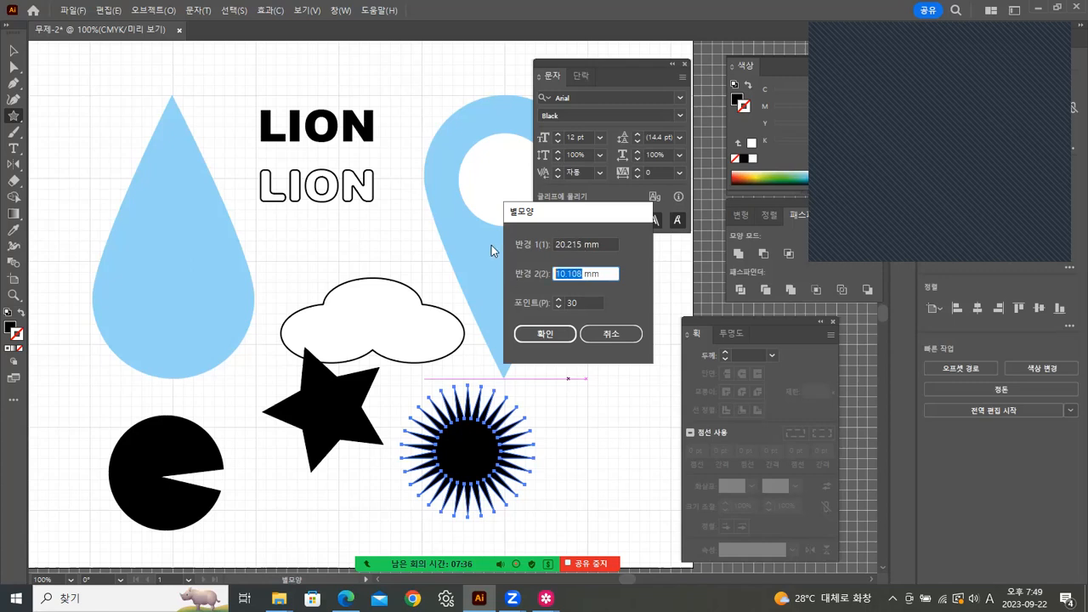
type("17")
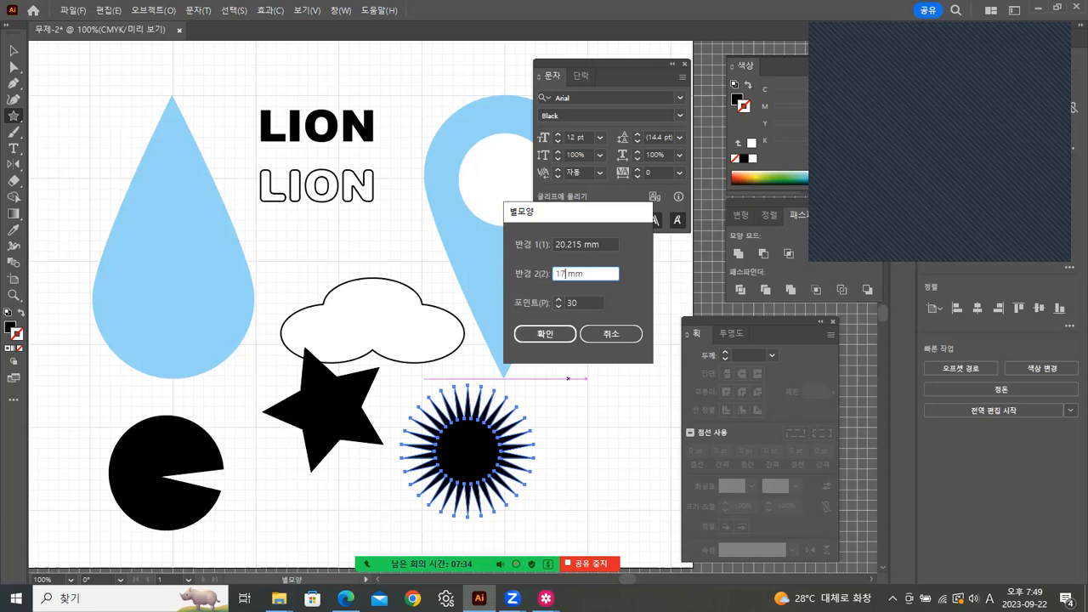
left_click(541, 334)
key("v")
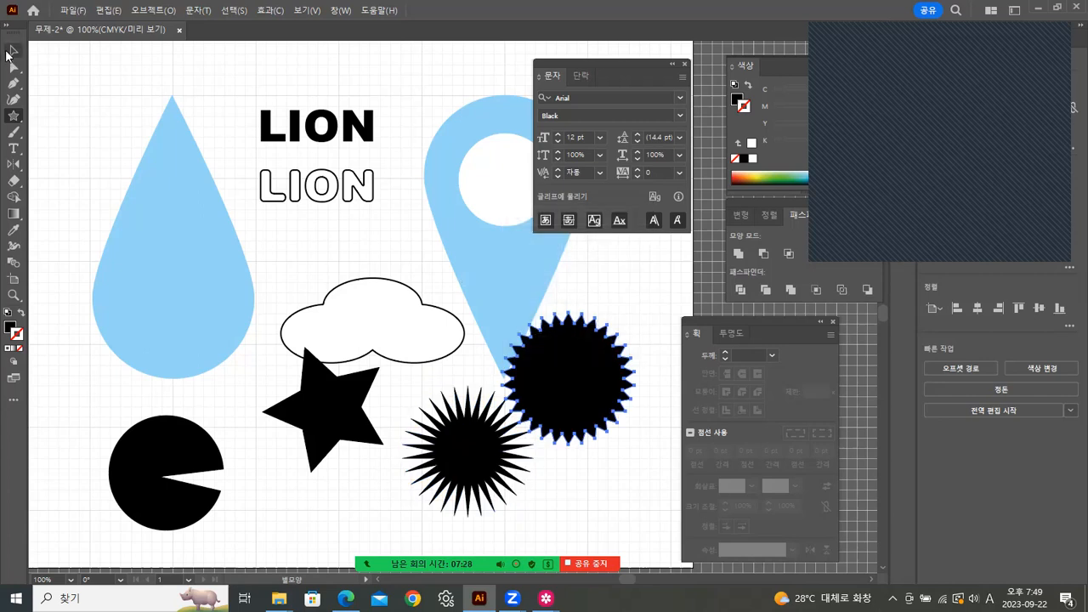
left_click_drag(570, 384, 597, 455)
Step: Zoom in and line up the black star and spiky starburst side by side
left_click(627, 353)
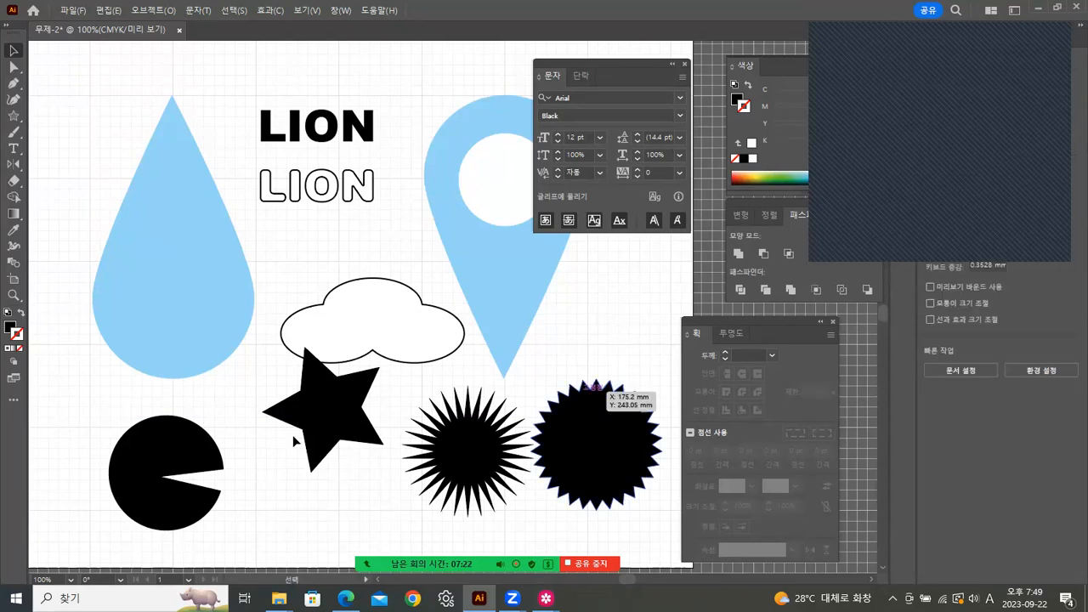
left_click(14, 294)
left_click(585, 463)
left_click_drag(413, 300, 450, 354)
left_click(16, 49)
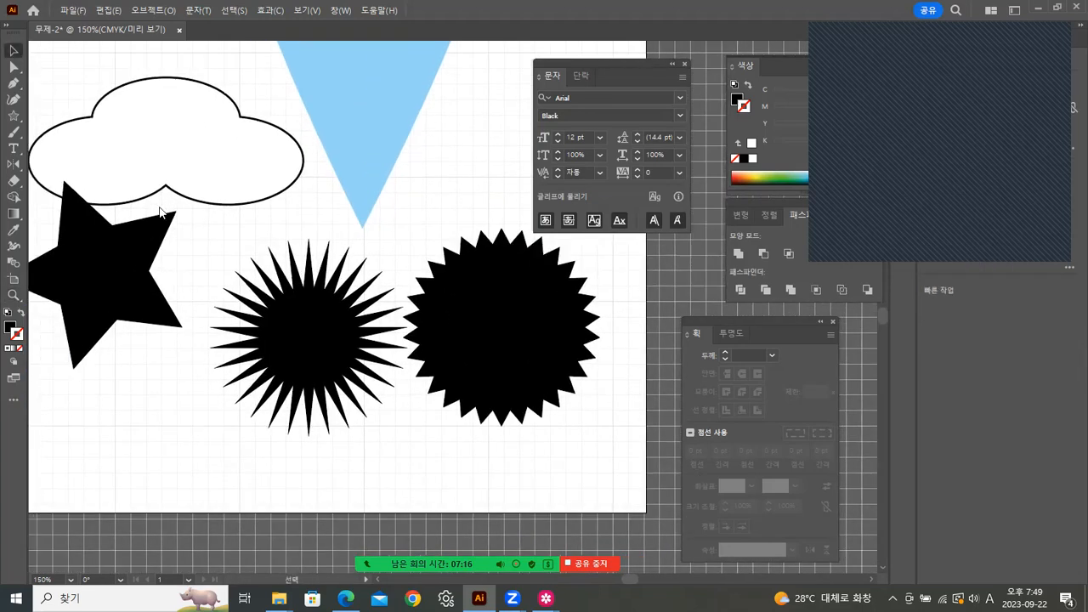
left_click_drag(332, 297, 469, 316)
left_click_drag(246, 307, 251, 365)
left_click_drag(548, 396, 426, 366)
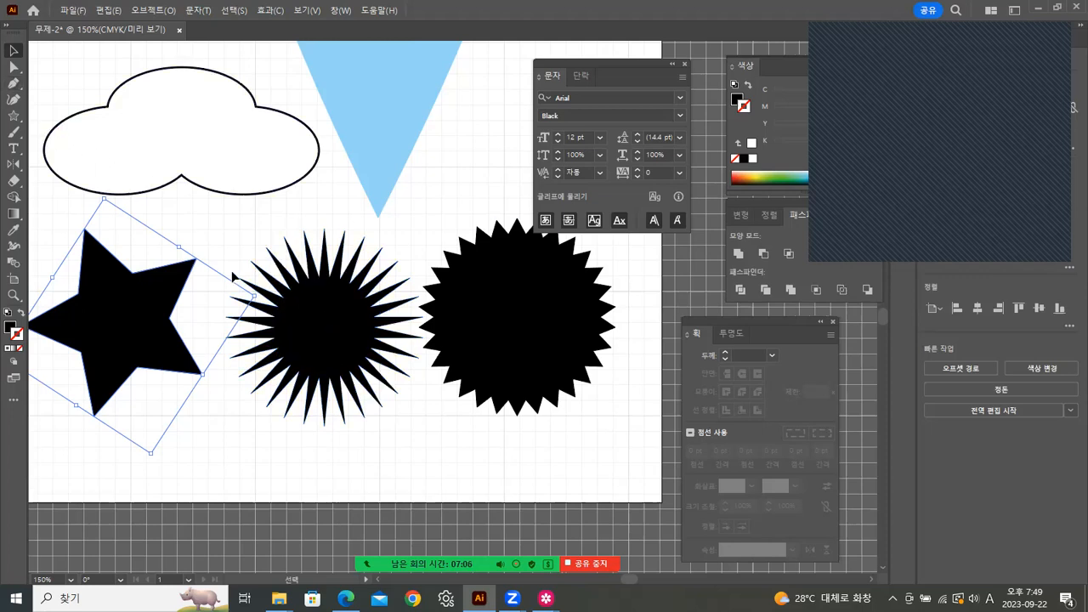
left_click_drag(332, 387, 346, 377)
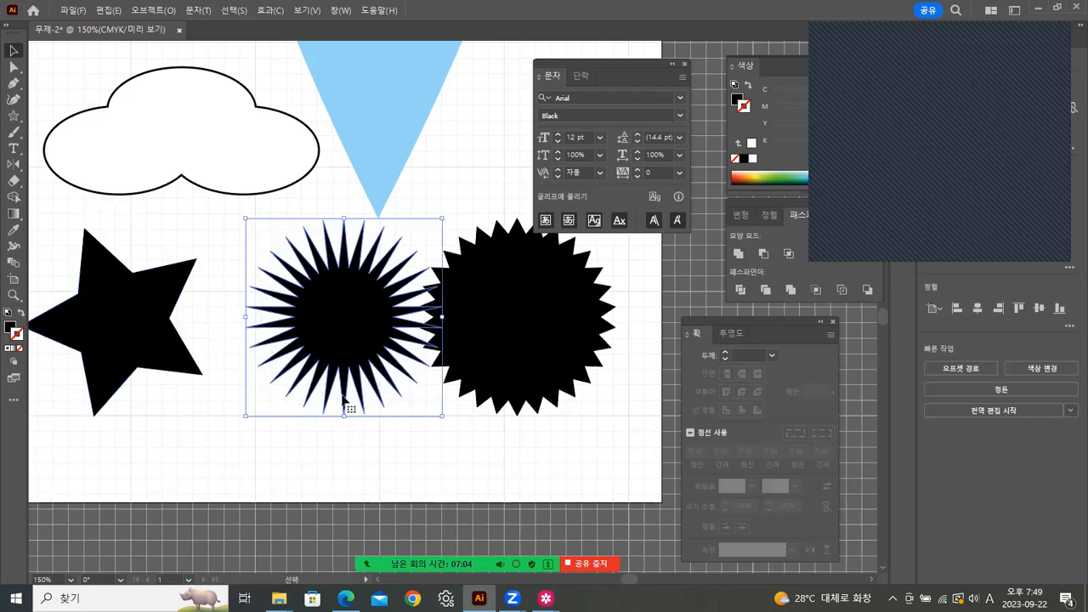
left_click_drag(356, 317, 326, 321)
left_click(411, 235)
Step: Move the blunt starburst further right, then glance at the lion reference again
double_click(323, 294)
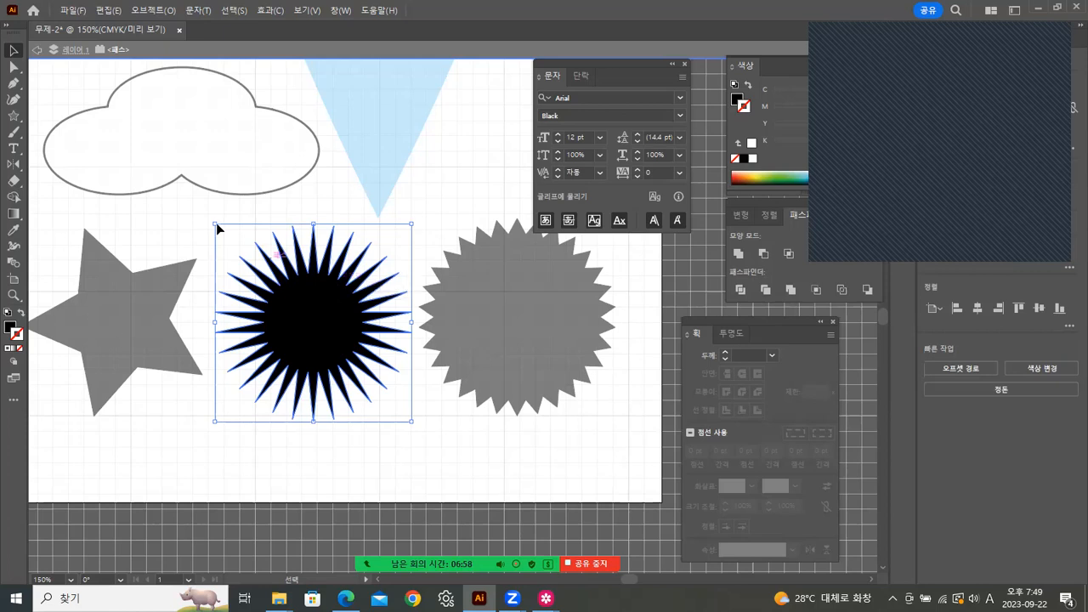
left_click(36, 50)
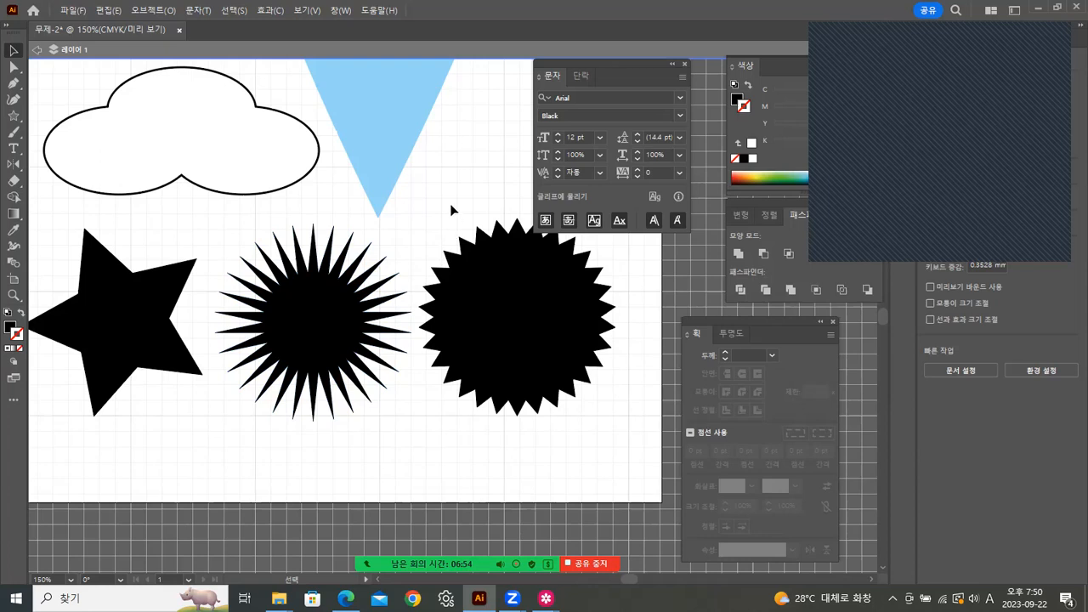
key("space")
left_click_drag(451, 331, 475, 347)
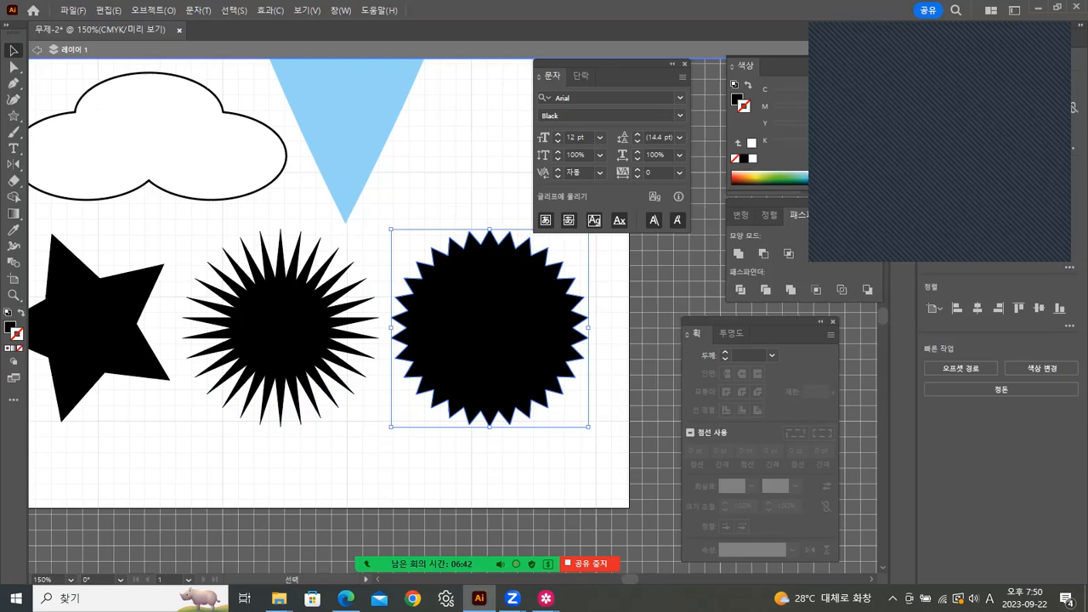
mouse_move(546, 598)
left_click(605, 527)
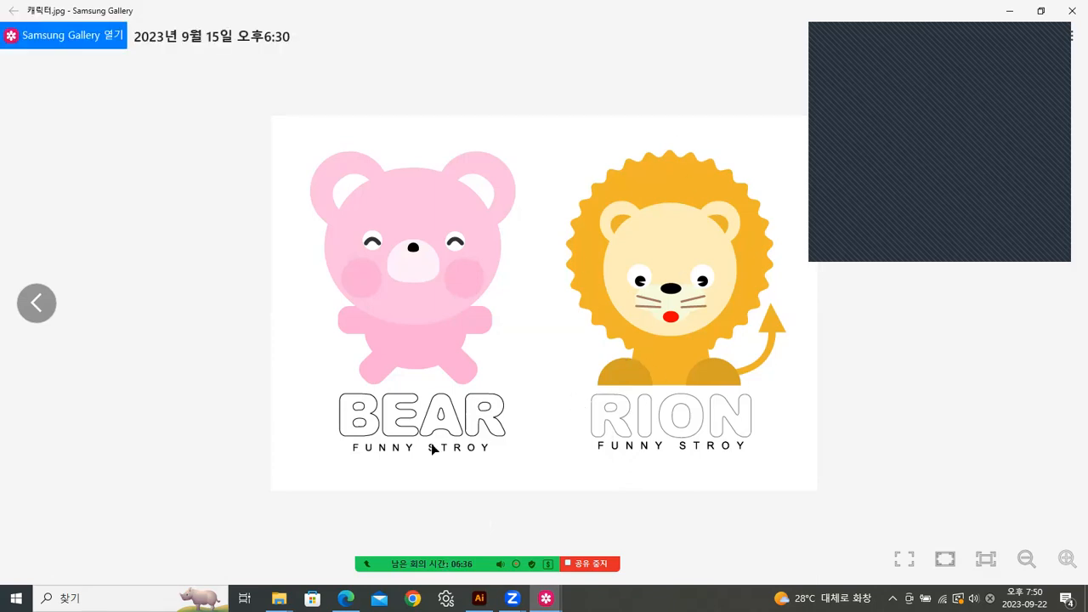
key("alt+Tab")
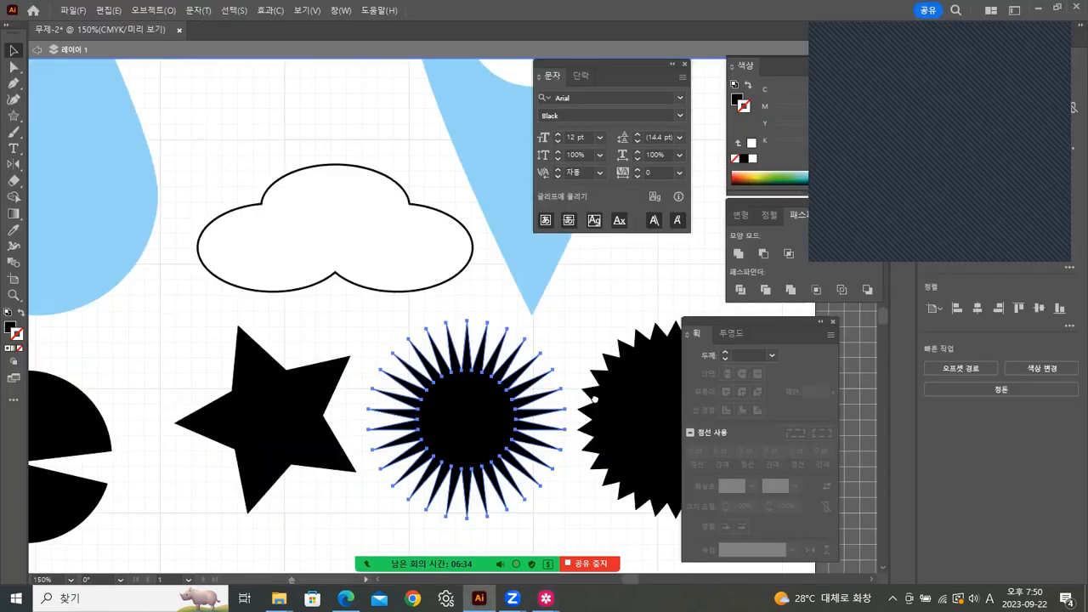
Step: Duplicate the blunt starburst straight upward so a copy sits directly above it
left_click_drag(355, 129, 446, 217)
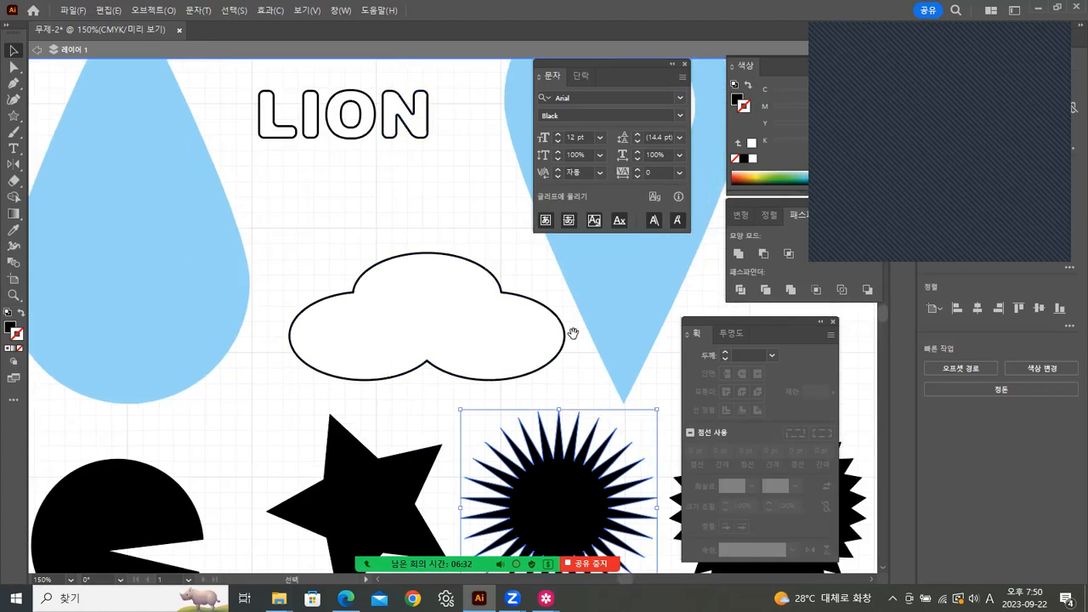
left_click_drag(573, 332, 269, 174)
left_click(477, 374)
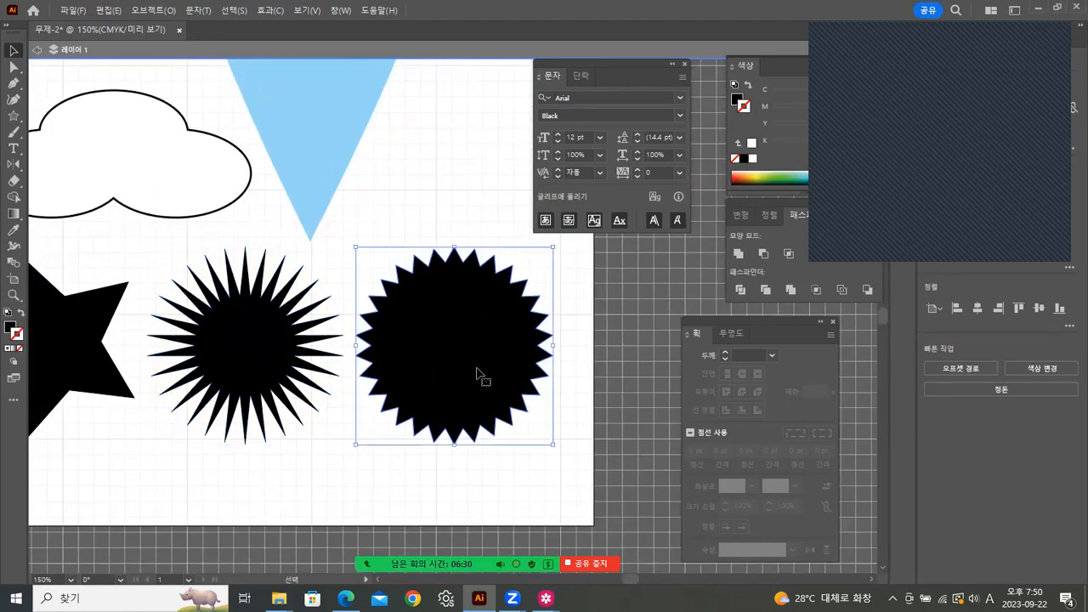
key("space")
left_click_drag(449, 368, 416, 444)
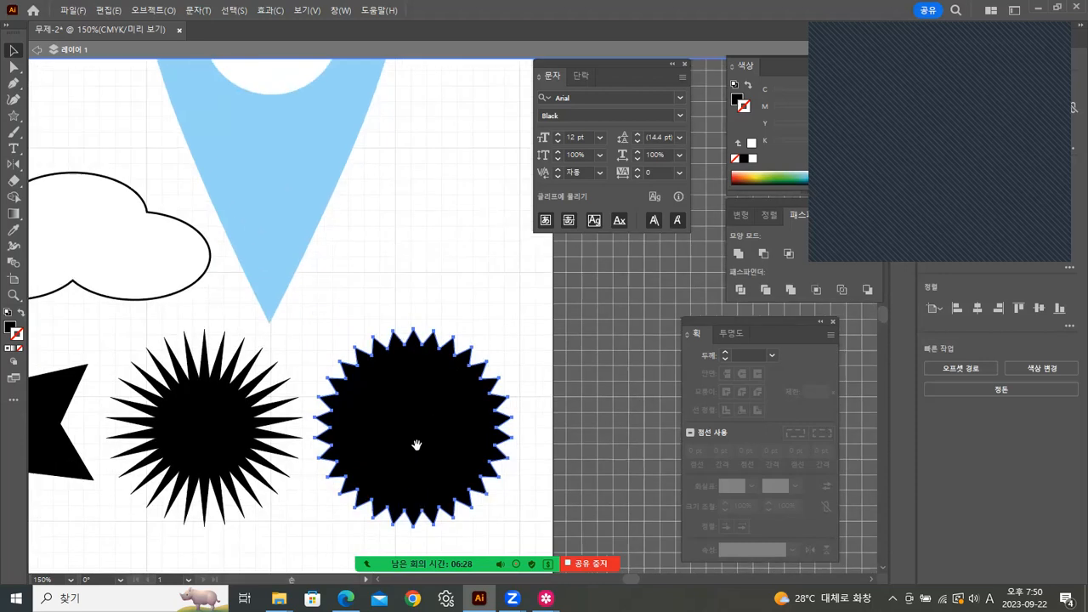
left_click_drag(440, 408, 444, 230)
left_click(522, 299)
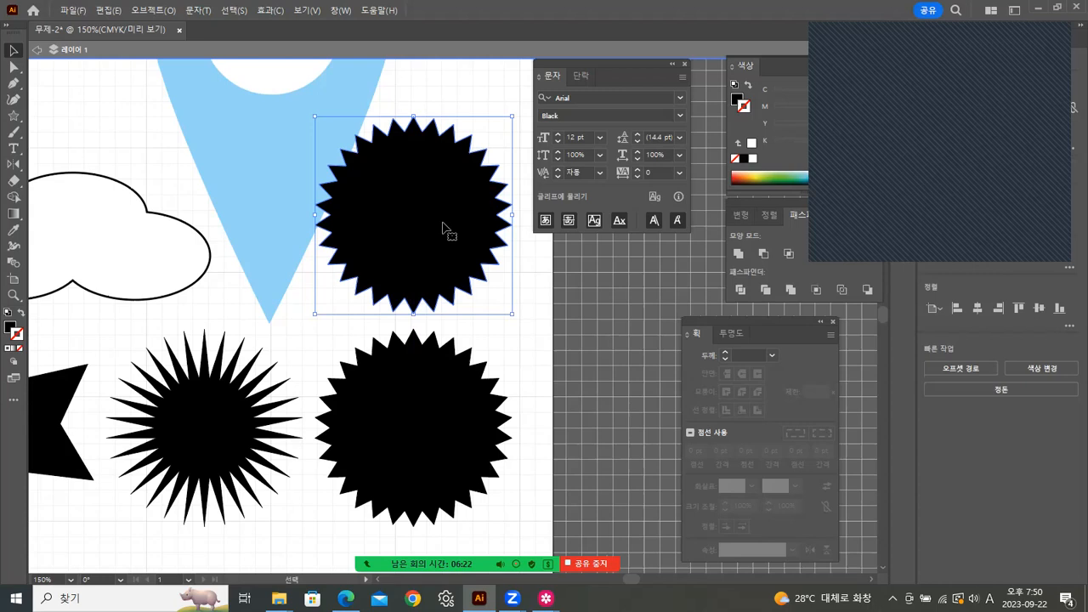
left_click(270, 11)
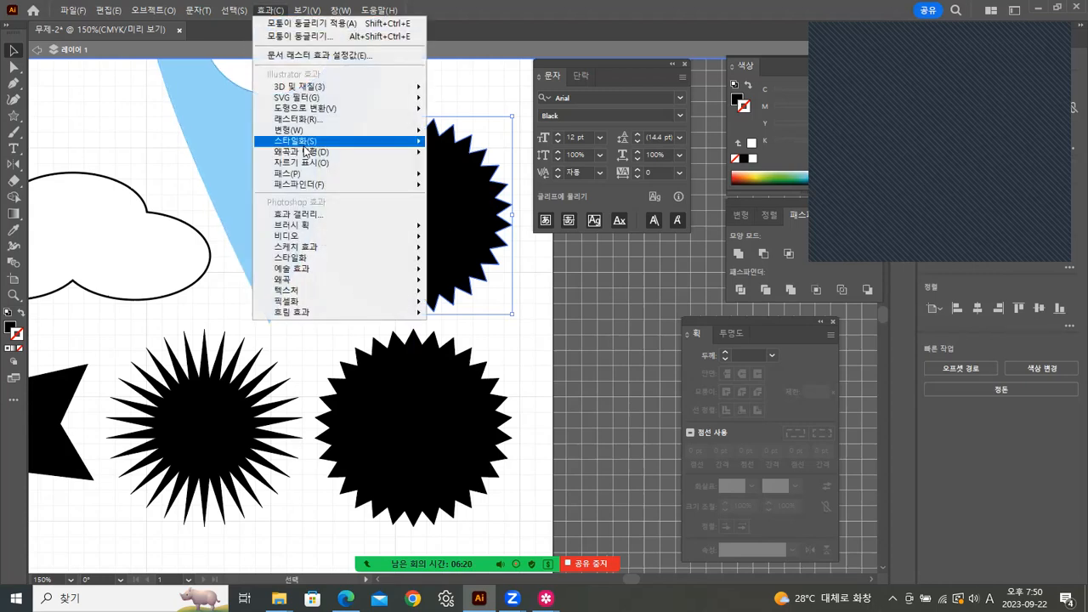
mouse_move(424, 144)
left_click(478, 171)
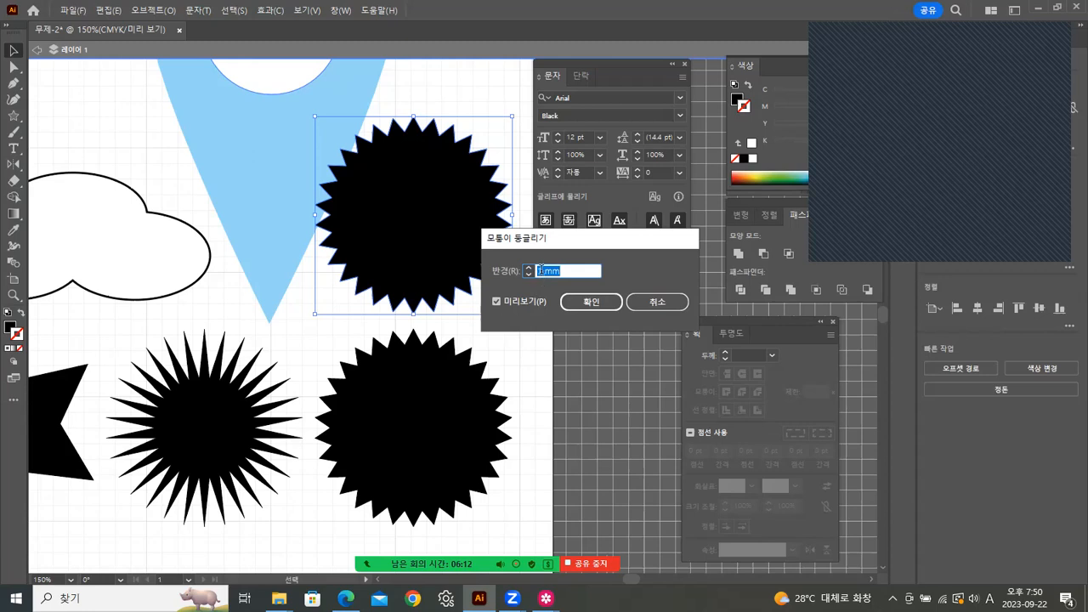
left_click_drag(543, 271, 518, 274)
type("2")
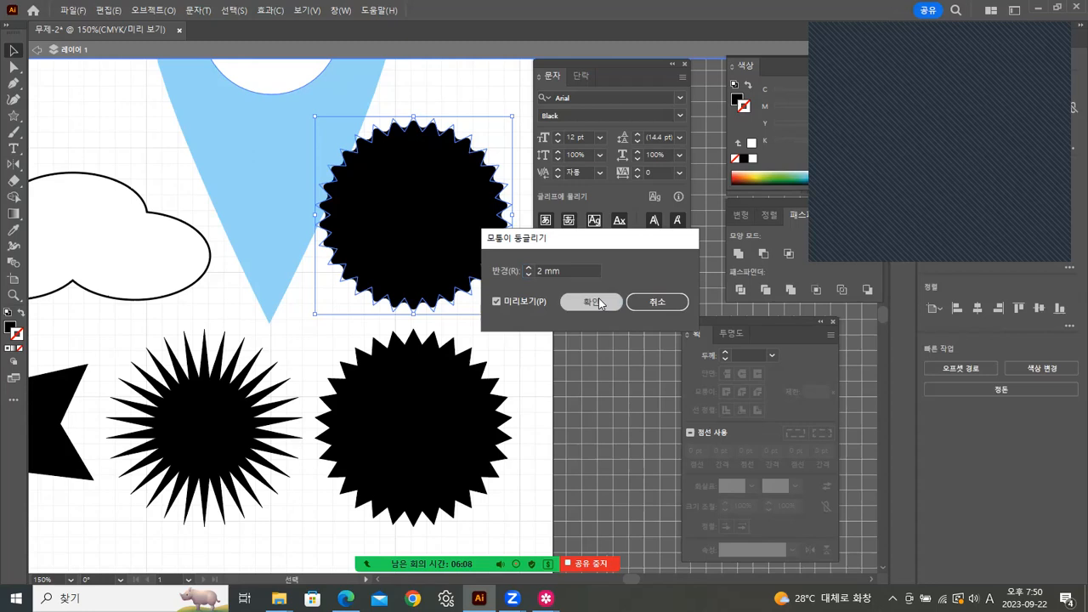
left_click(599, 299)
left_click(554, 328)
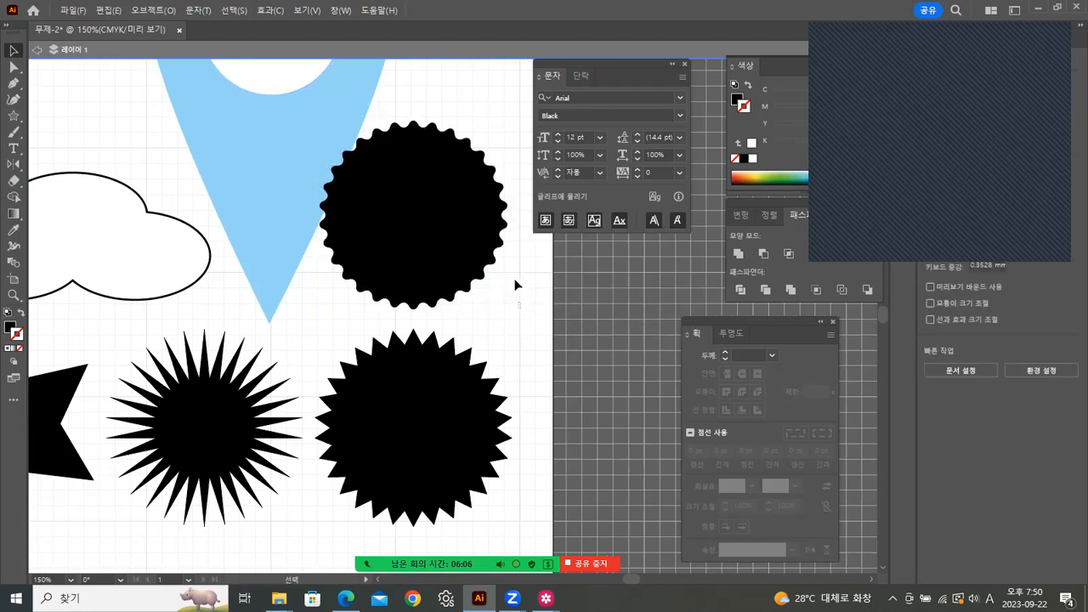
left_click(501, 270)
left_click(548, 287)
key("a")
left_click(459, 285)
key("v")
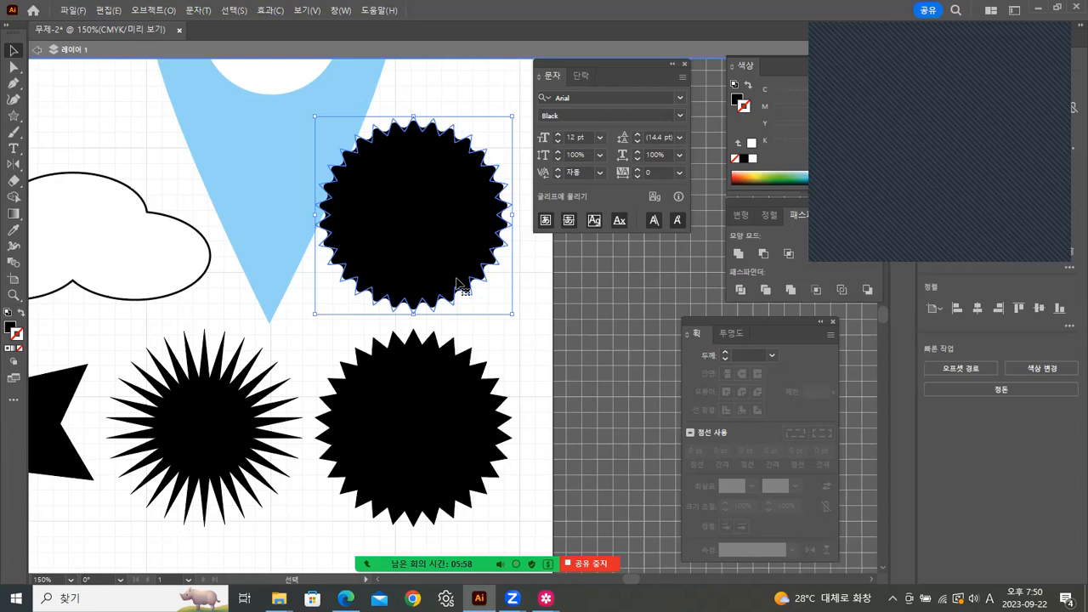
key("ctrl+z")
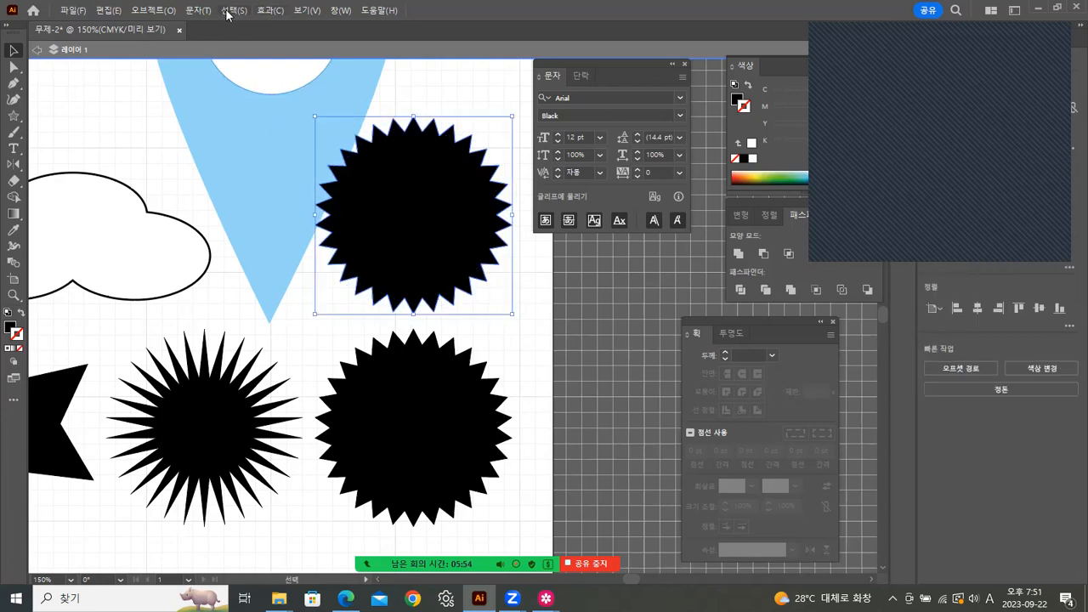
Step: Apply Effect > Stylize > Round Corners with a 2 mm radius to the upper starburst
left_click(268, 10)
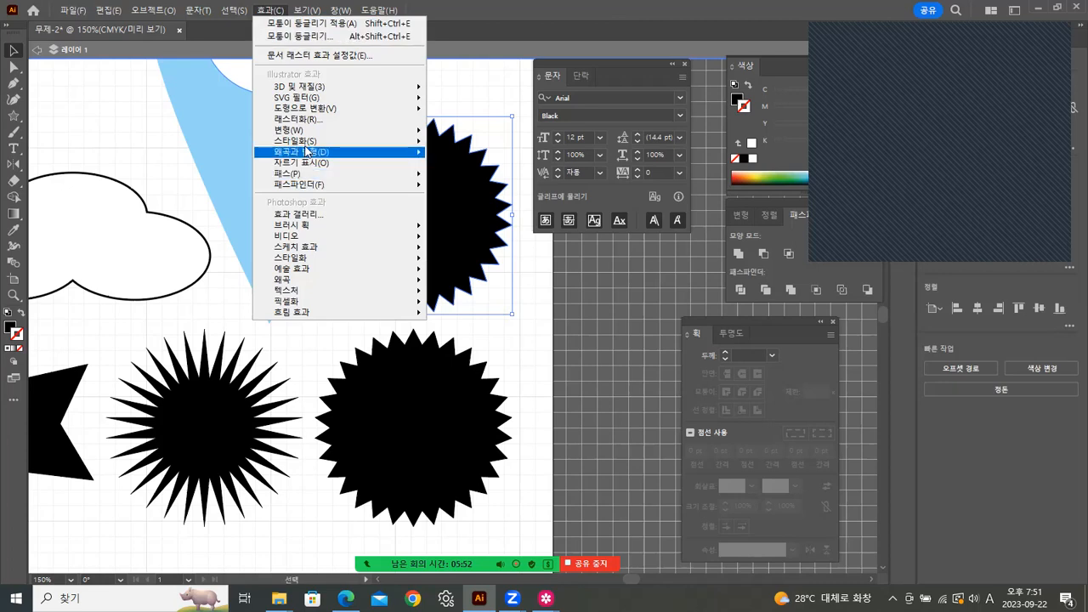
mouse_move(293, 140)
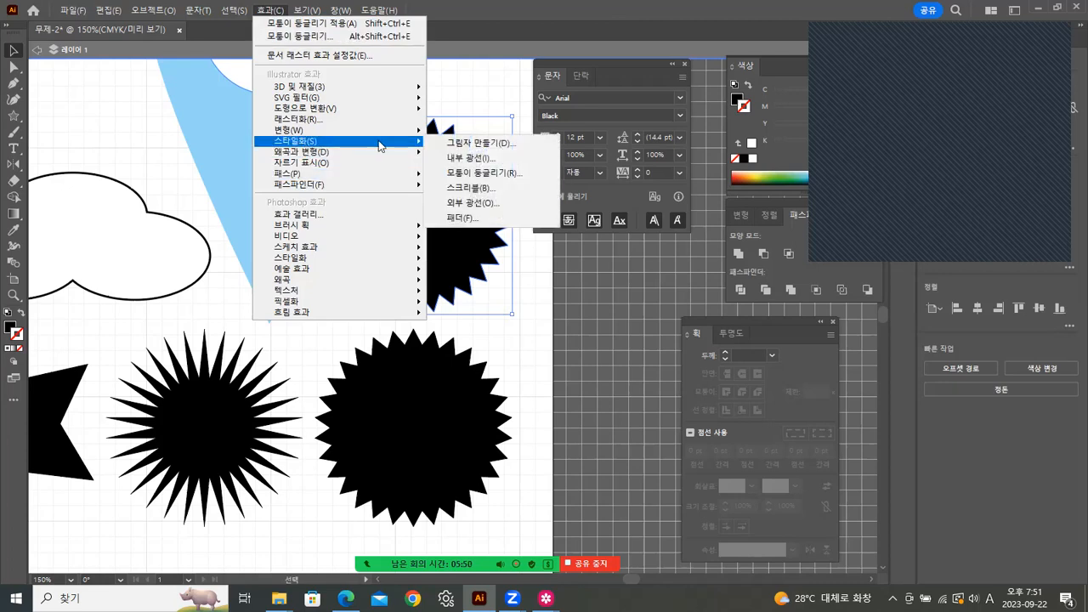
left_click(488, 177)
left_click_drag(543, 271, 500, 278)
left_click(591, 302)
Step: Toggle the rounded starburst's selection to inspect its scalloped edge
left_click(517, 329)
left_click(493, 258)
left_click(536, 281)
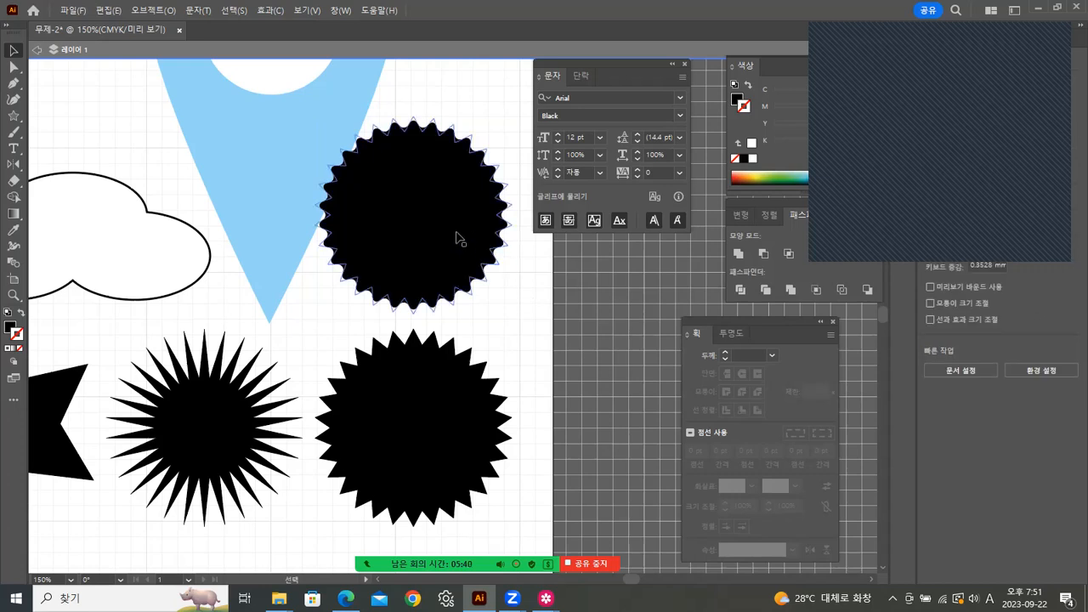
left_click(457, 237)
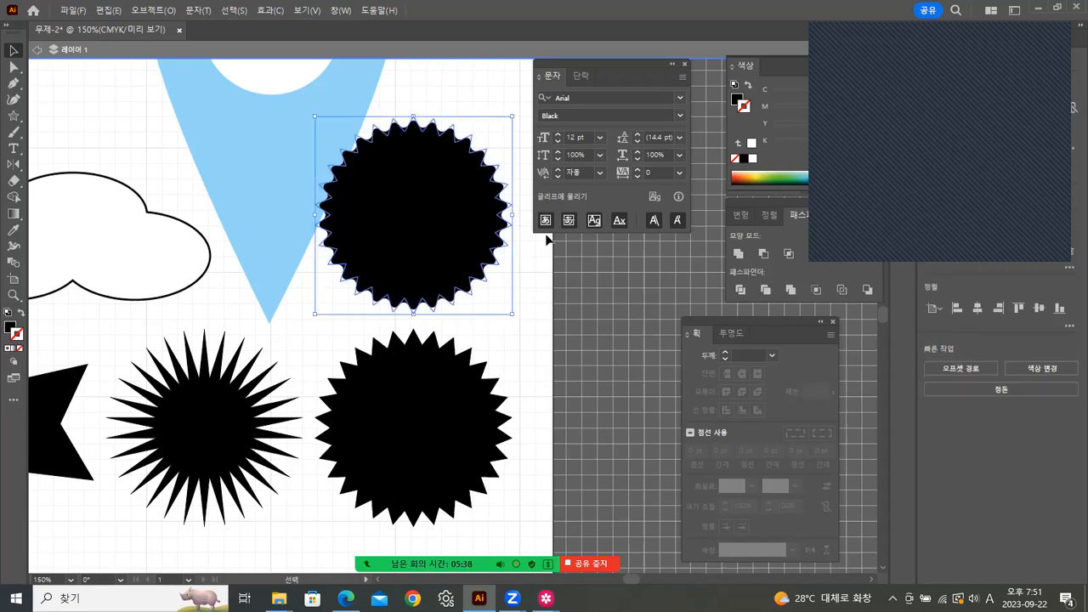
left_click(528, 283)
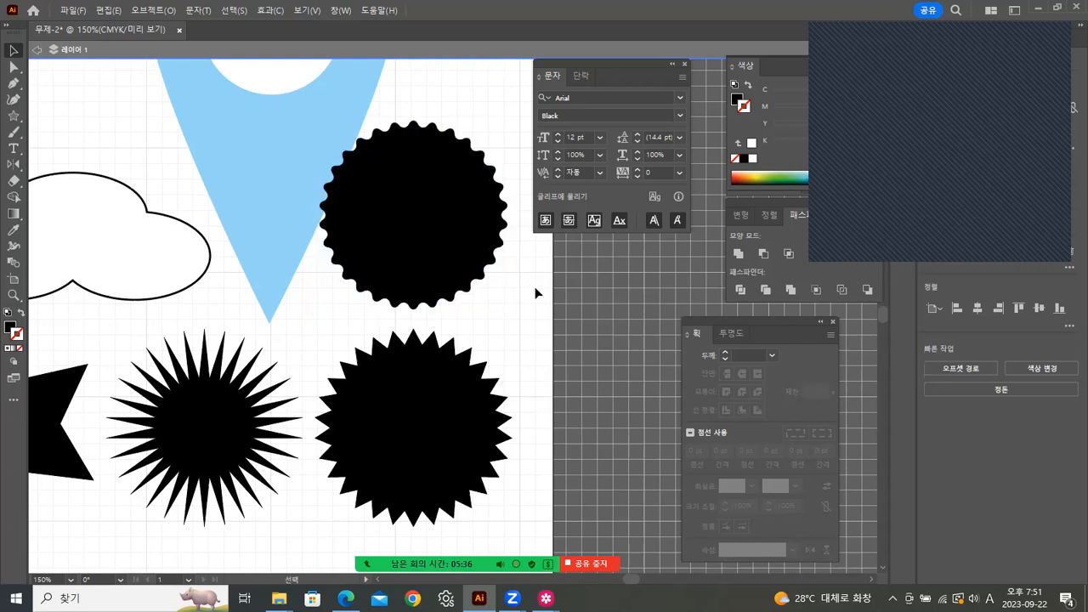
left_click(478, 285)
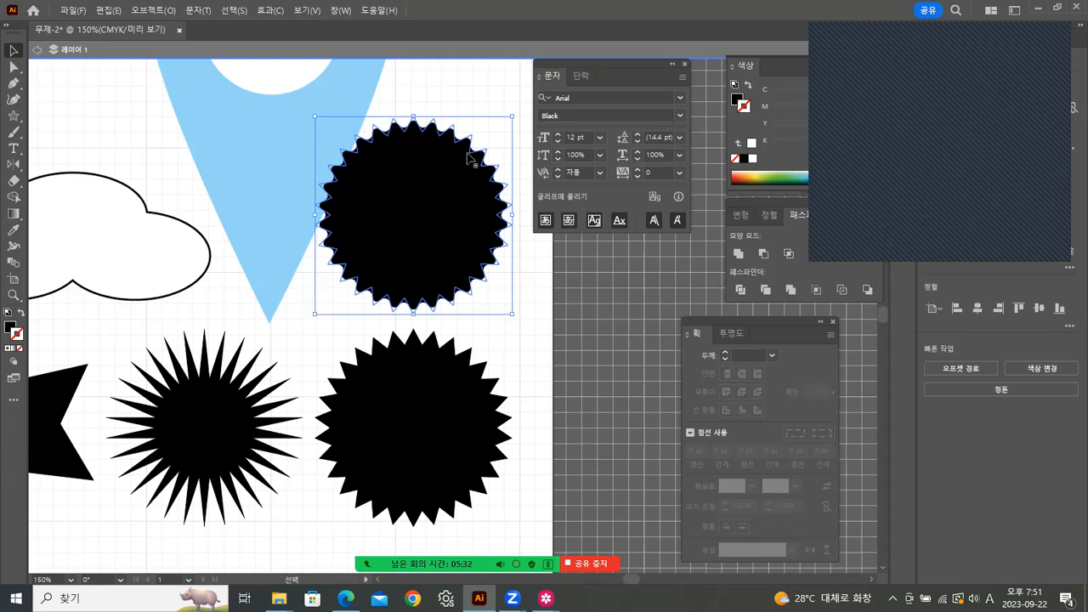
Step: Use Object > Expand Appearance to turn the starburst's 2 mm rounded corners into a real path
left_click(468, 99)
left_click(444, 199)
left_click(155, 10)
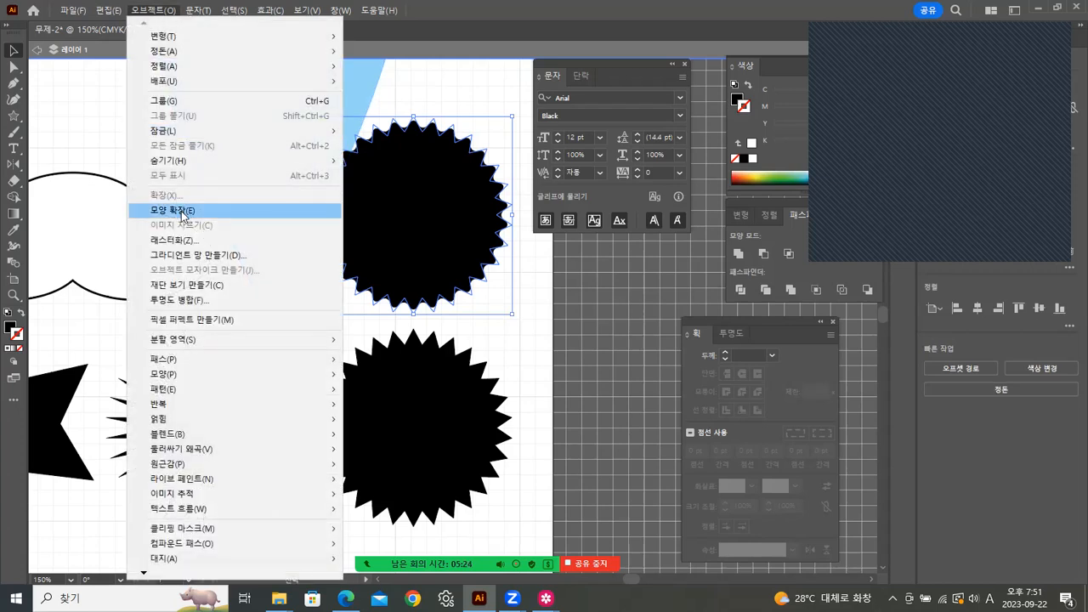
left_click(180, 211)
left_click(376, 111)
left_click(427, 138)
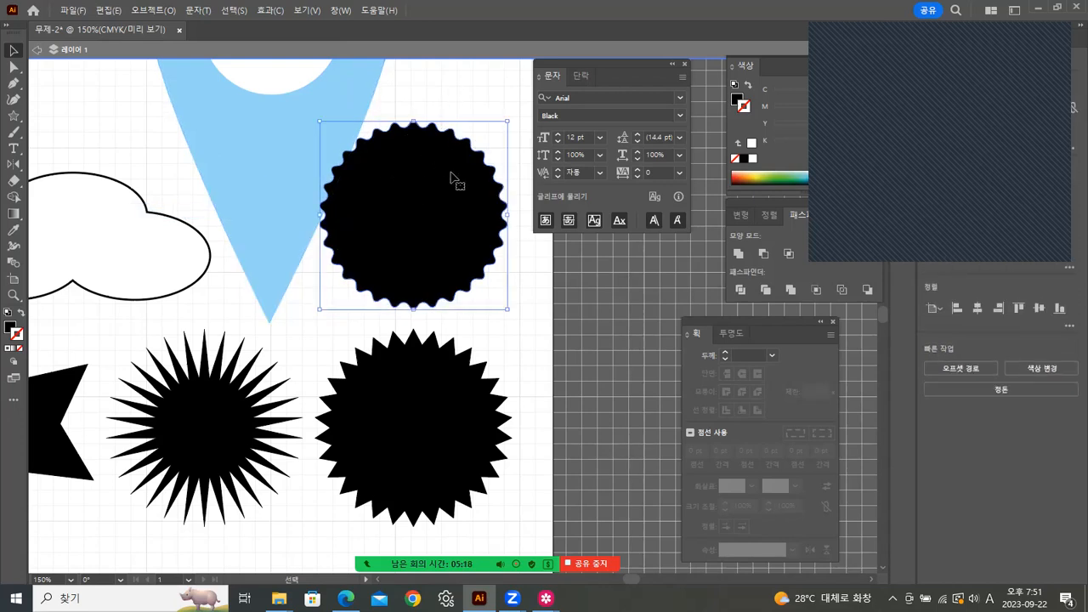
left_click(508, 249)
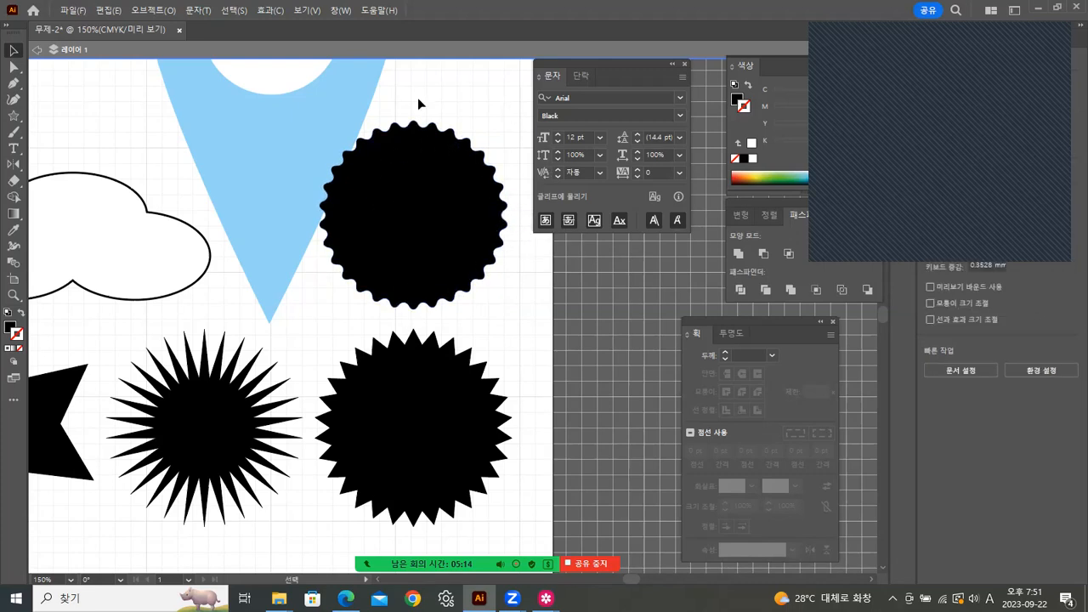
Step: Zoom out to 50% and centre the whole artboard in view
double_click(14, 295)
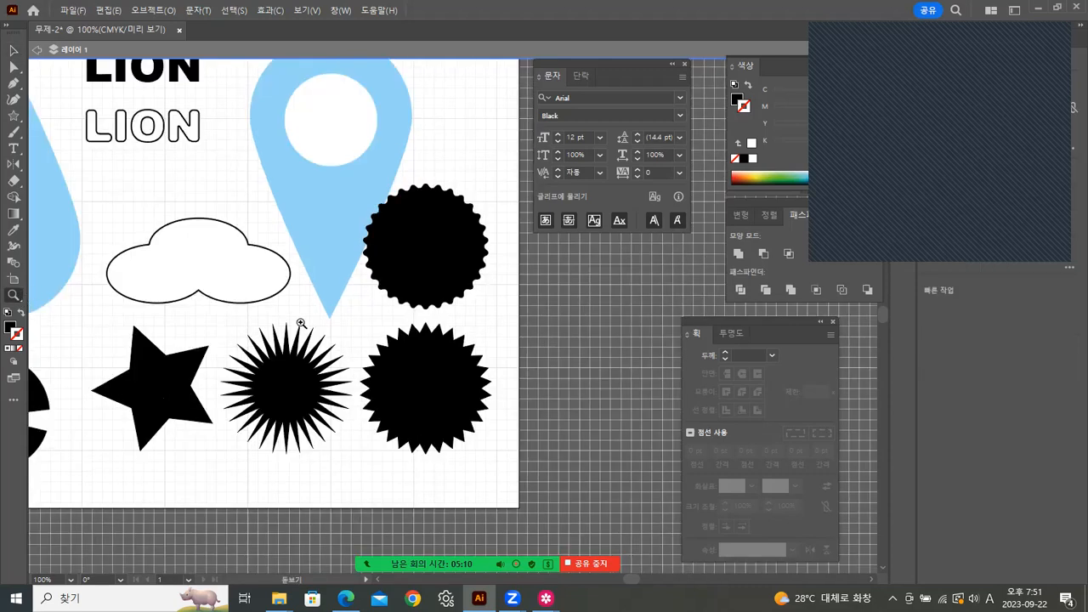
left_click_drag(224, 281, 335, 347)
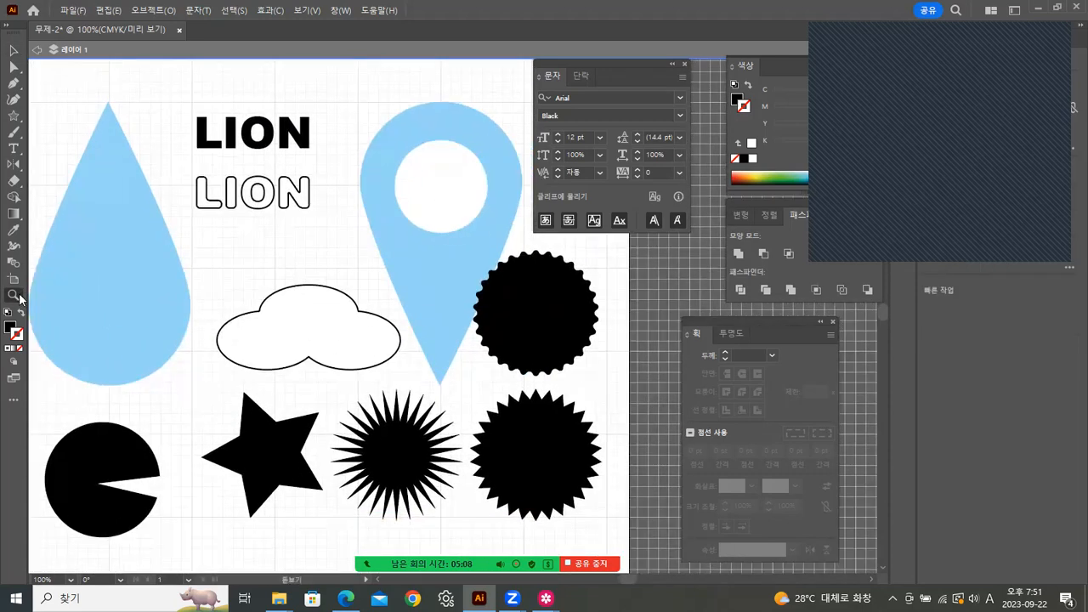
left_click(293, 283, "alt")
left_click(397, 278, "alt")
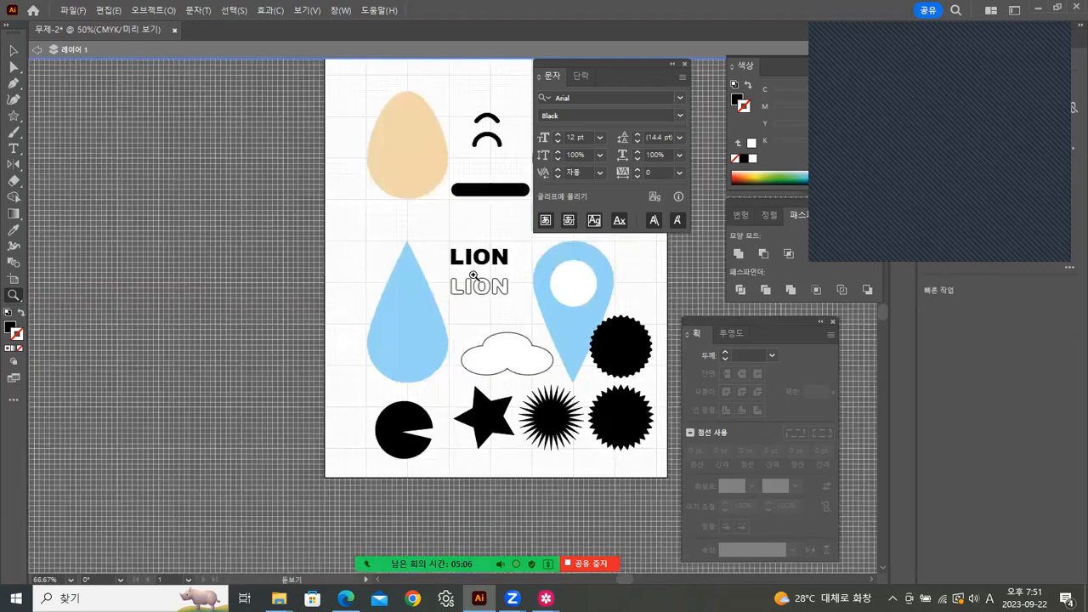
left_click_drag(467, 279, 314, 341)
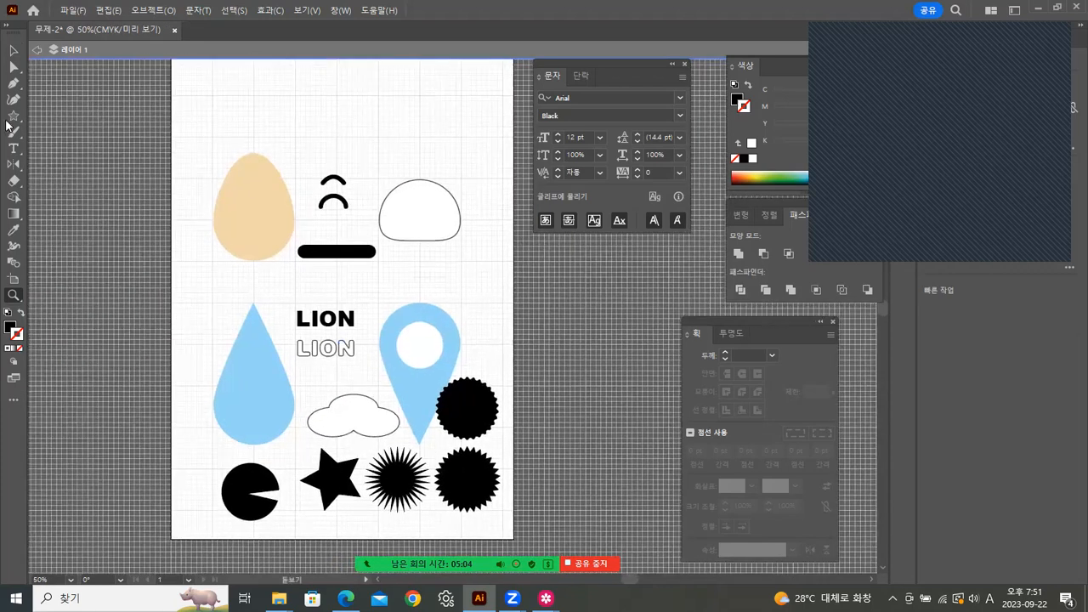
Step: Move the beige egg and dome up near the top of the artboard
left_click(13, 53)
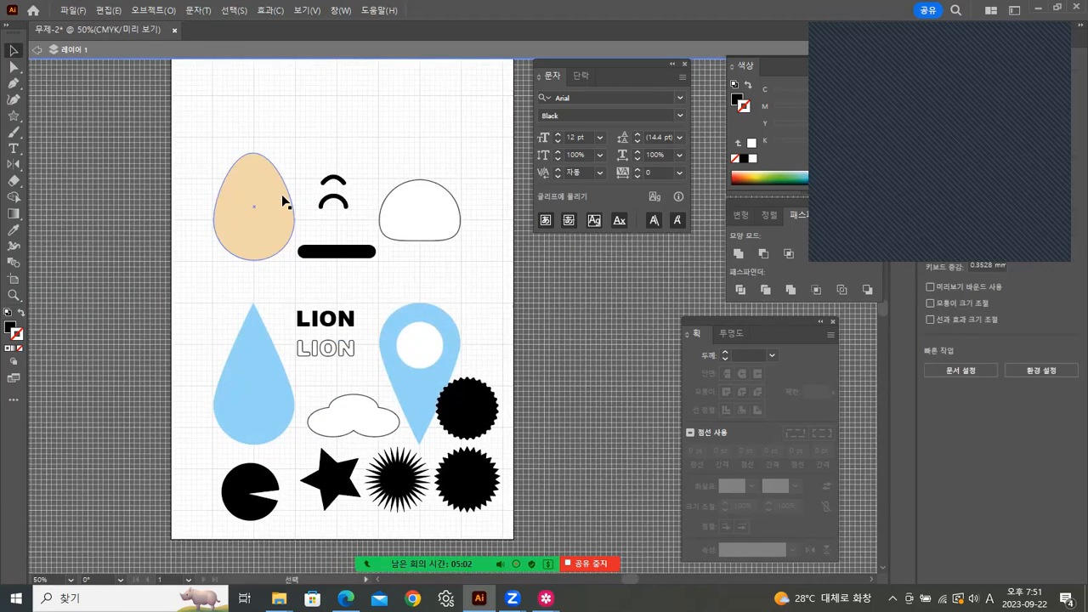
left_click(255, 212)
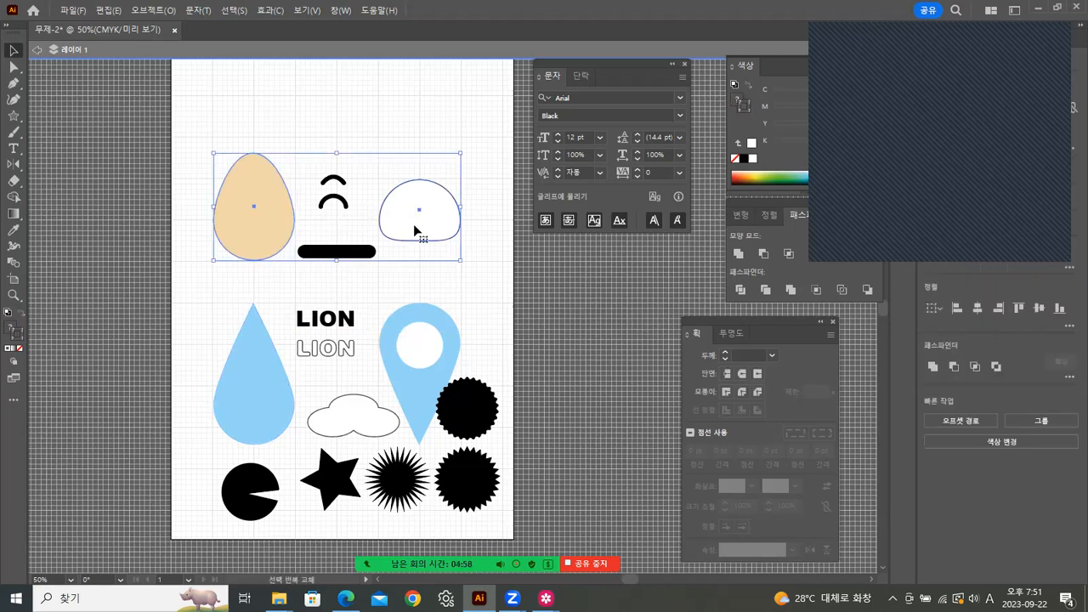
left_click_drag(417, 214, 418, 128)
scroll(442, 260, "up", 3)
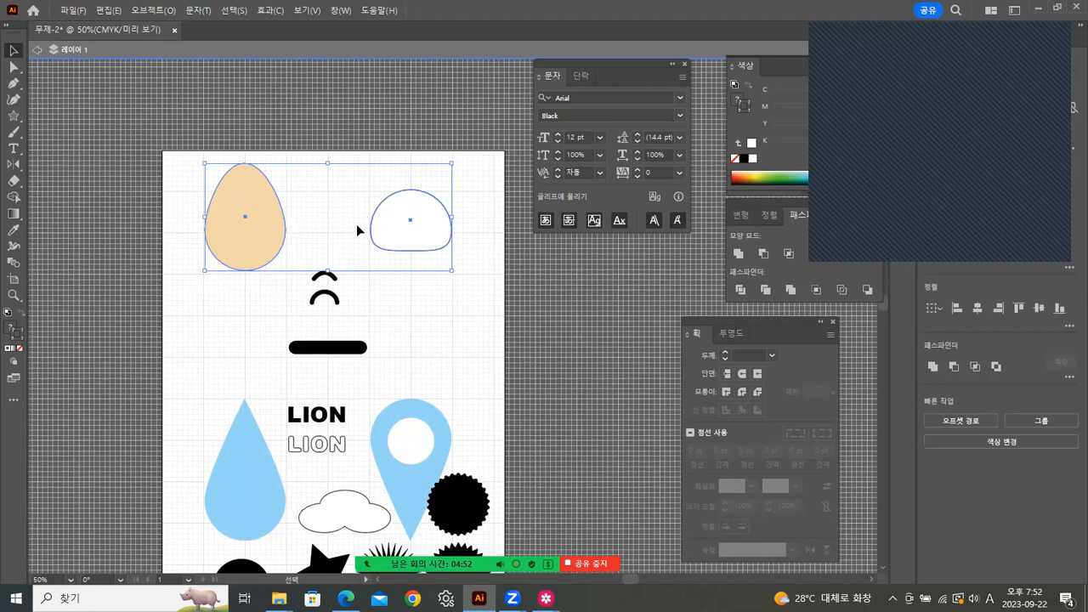
left_click(420, 343)
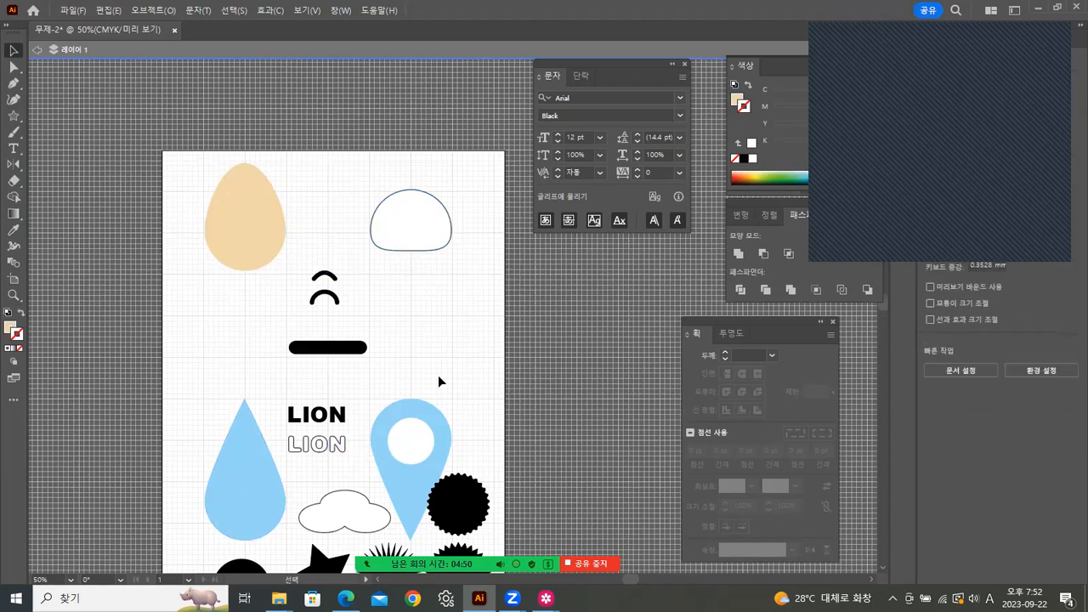
Step: Group the blue pin and its inner circle into one object
left_click(414, 403)
left_click(417, 436, "shift")
right_click(420, 440)
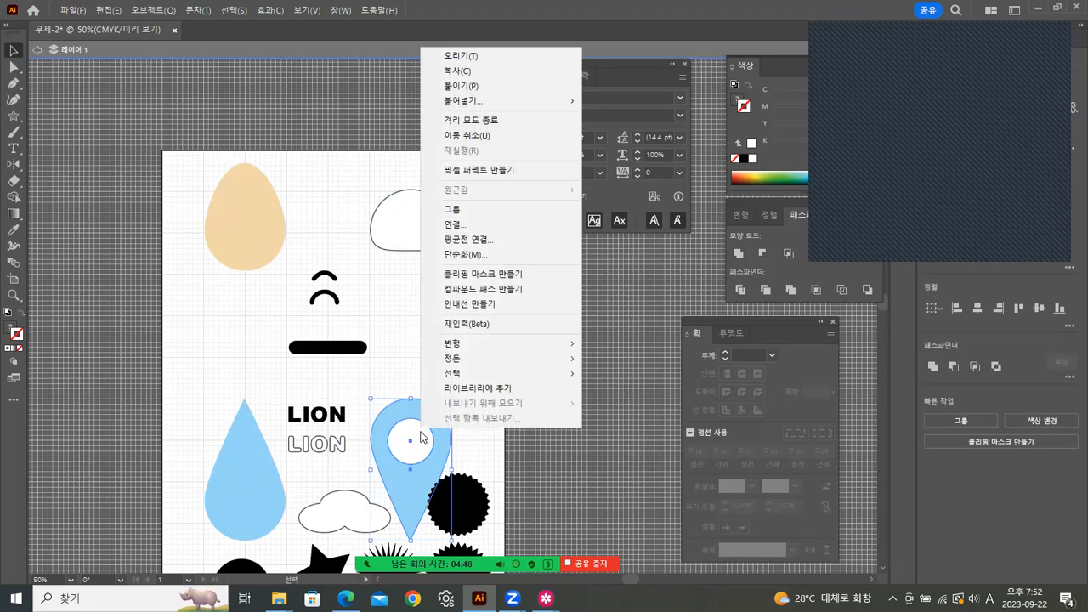
left_click(455, 209)
left_click(360, 425)
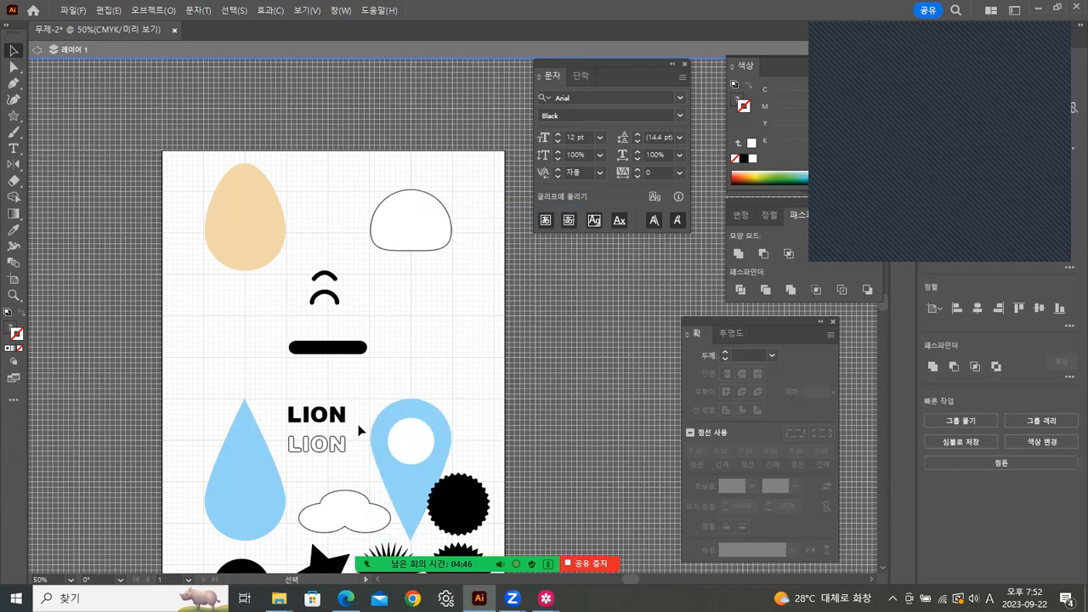
Step: Move the blue drop and grouped pin together up the artboard
left_click(244, 462)
left_click(409, 449, "shift")
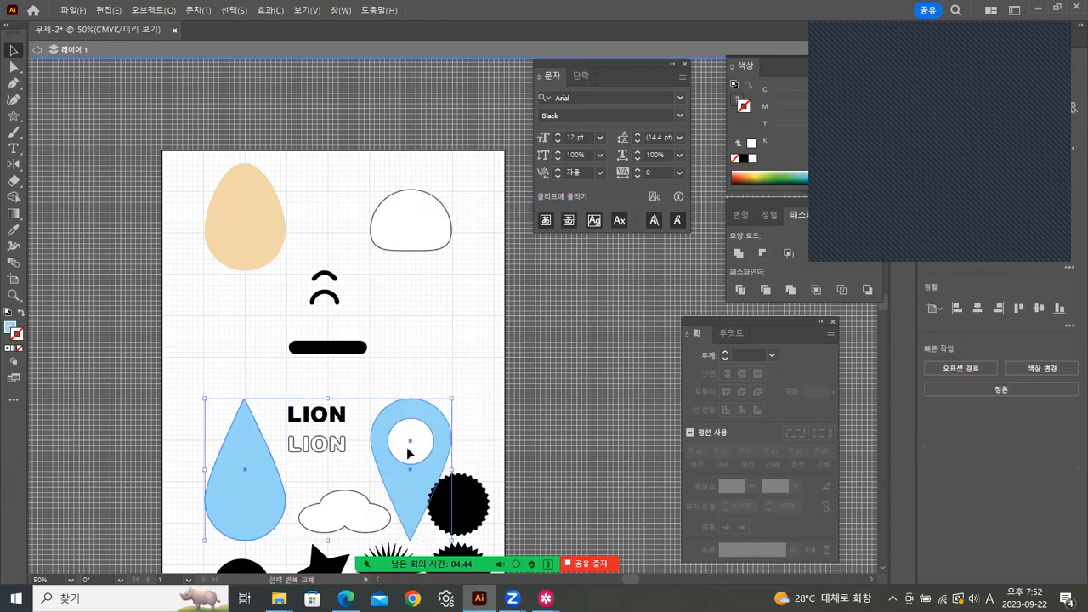
left_click_drag(409, 451, 423, 342)
left_click(496, 349)
key("space")
left_click_drag(386, 460, 383, 323)
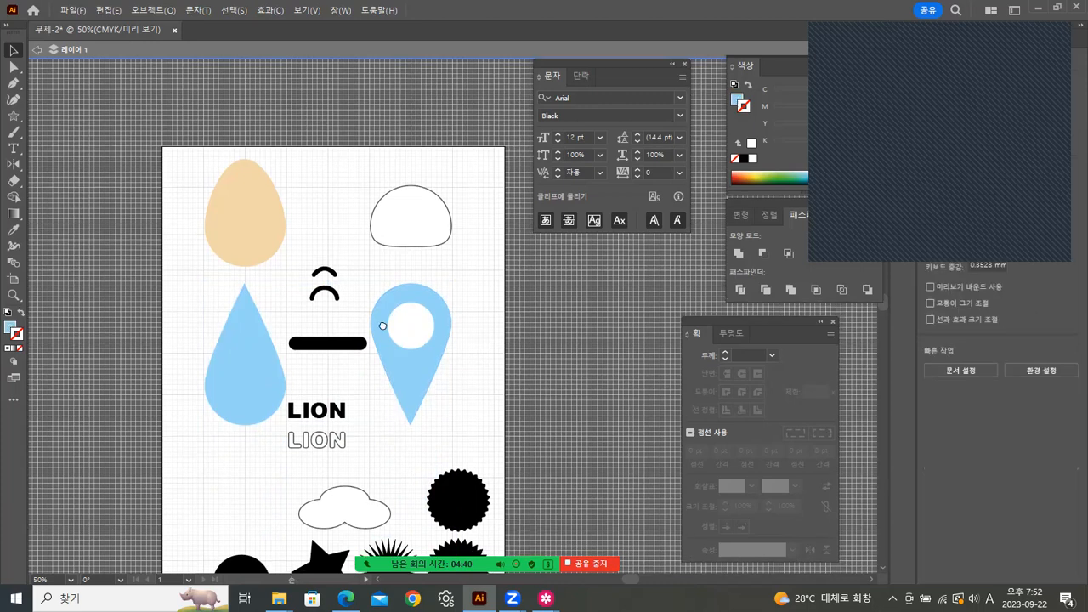
Step: Zoom in on the upper shapes and nudge the black bar slightly upward
left_click(20, 295)
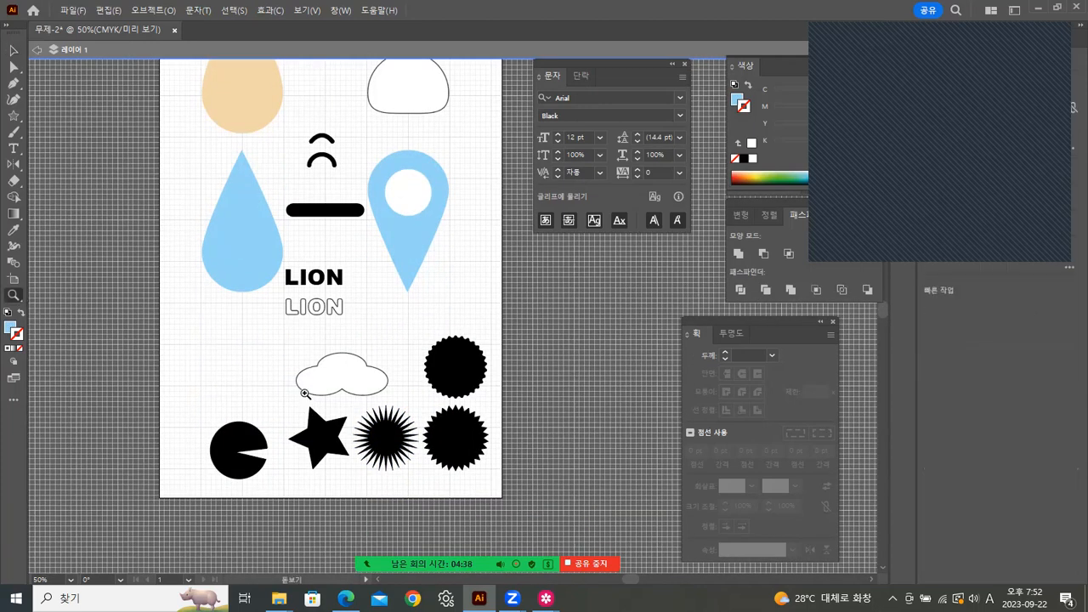
left_click(304, 391)
key("space")
left_click_drag(503, 315, 315, 433)
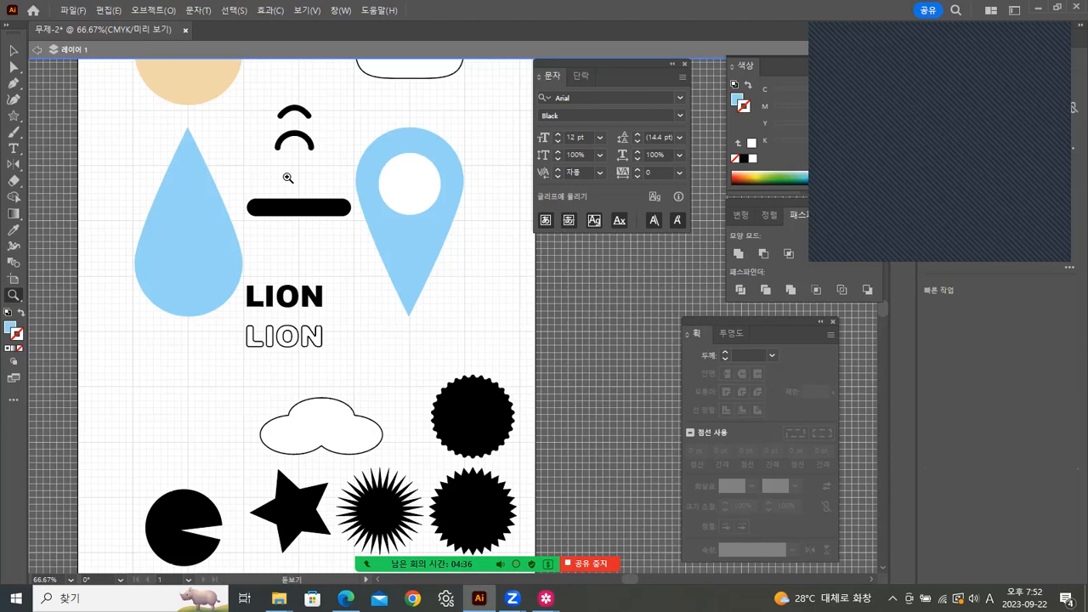
left_click(14, 50)
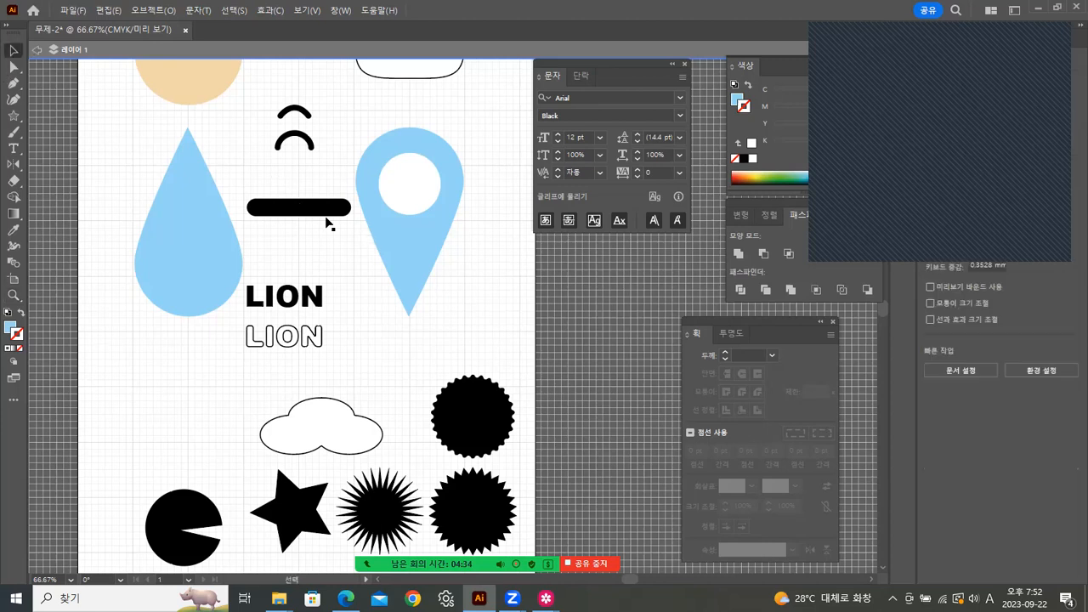
left_click_drag(323, 215, 324, 198)
Step: Place both LION text objects between the drop and pin, with the cloud just below
left_click_drag(264, 261, 302, 341)
left_click_drag(295, 299, 314, 238)
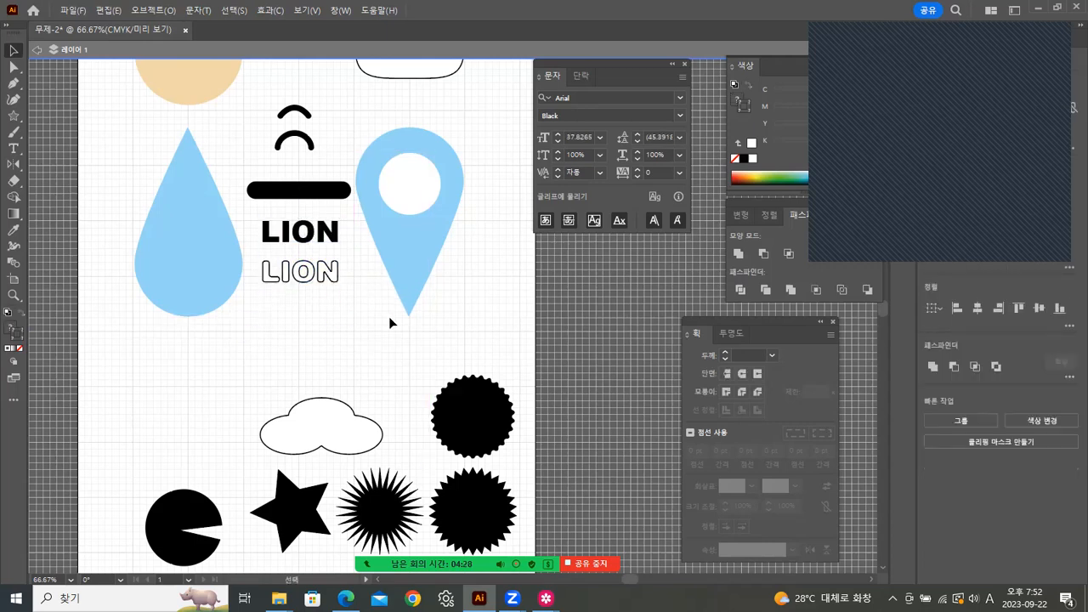
left_click(392, 320)
left_click_drag(399, 352, 396, 267)
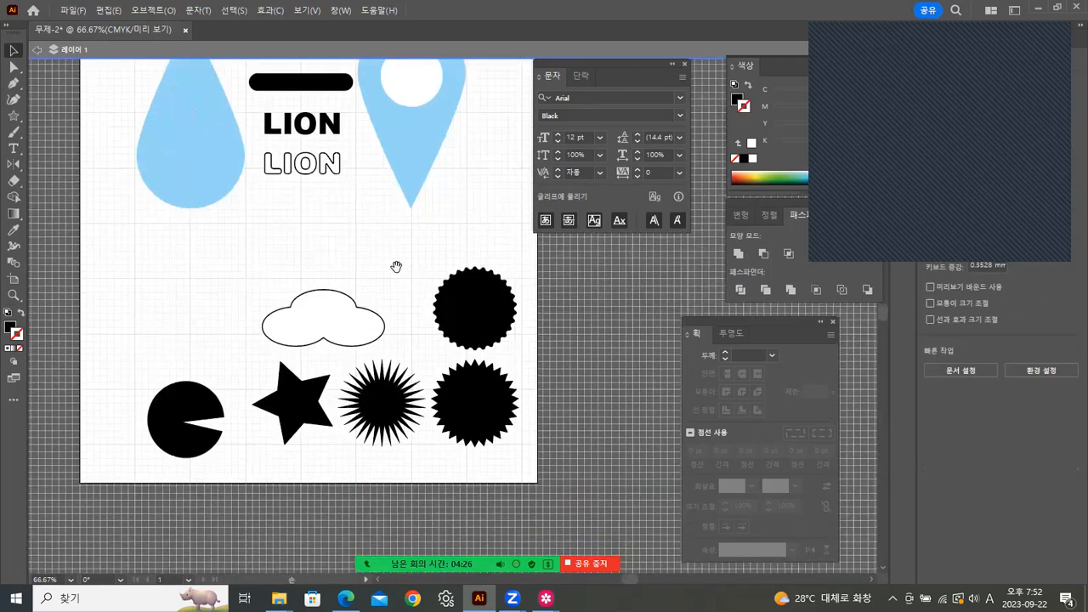
left_click_drag(356, 307, 336, 218)
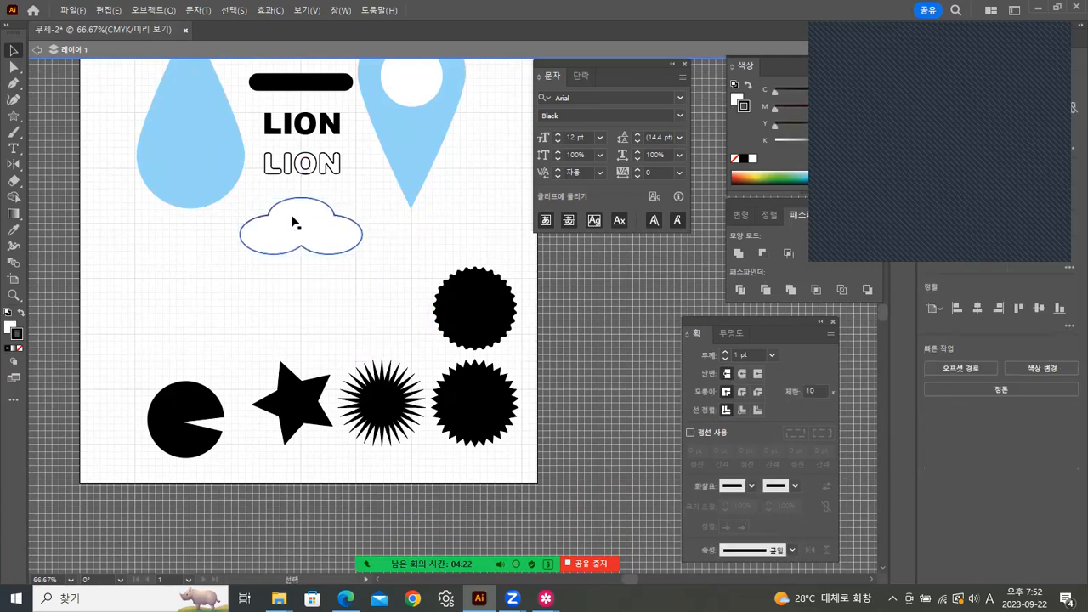
left_click(359, 277)
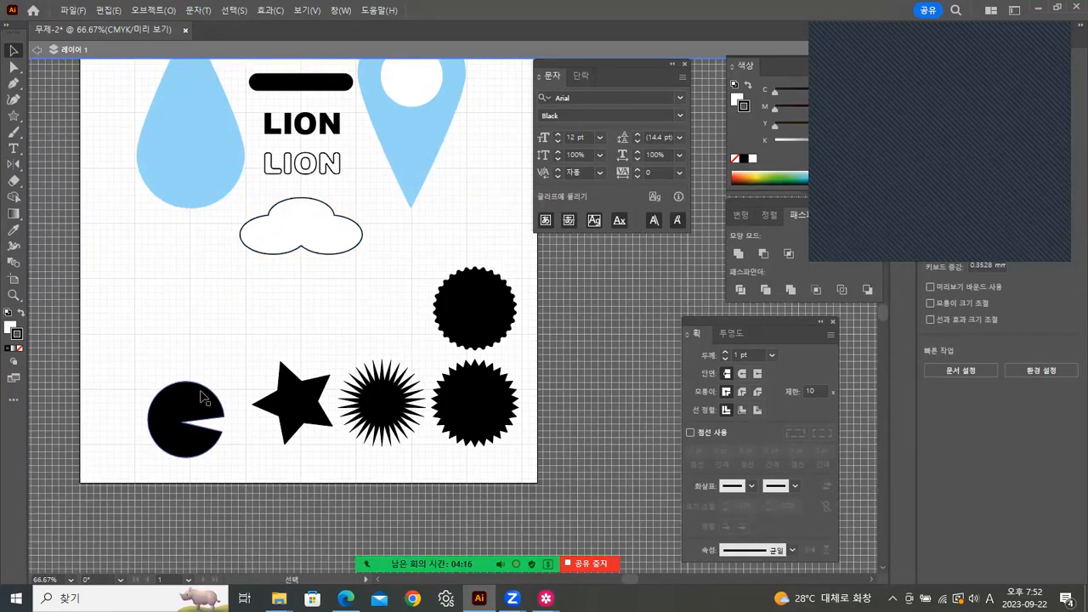
Step: Shrink the pac-man to a small size and set it just above the black arcs
left_click_drag(184, 414, 174, 290)
left_click_drag(205, 328, 150, 275)
left_click(338, 278)
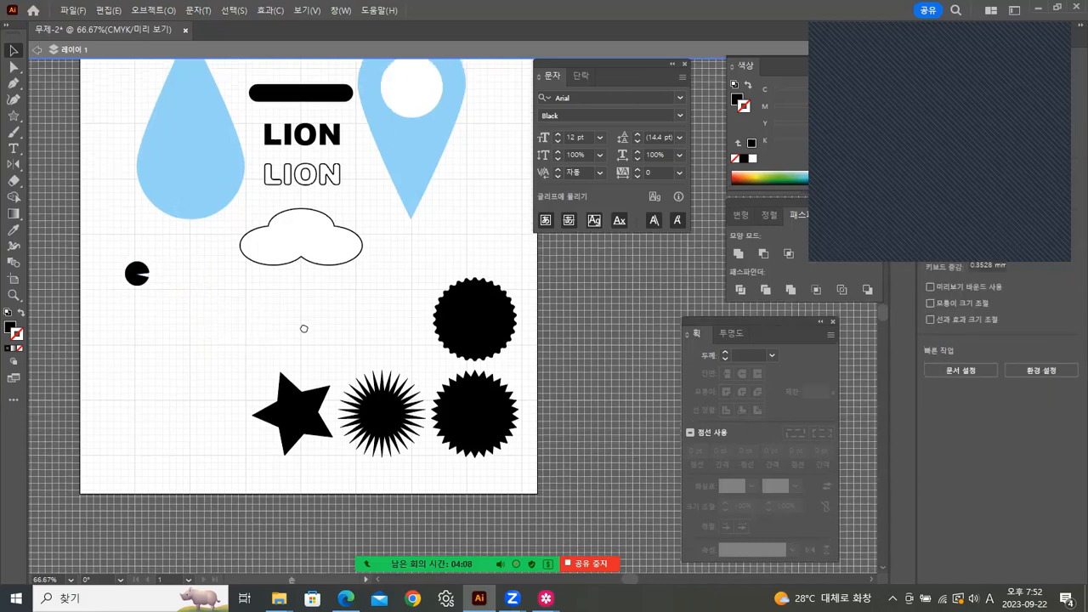
scroll(304, 326, "up", 3)
left_click_drag(134, 412, 295, 114)
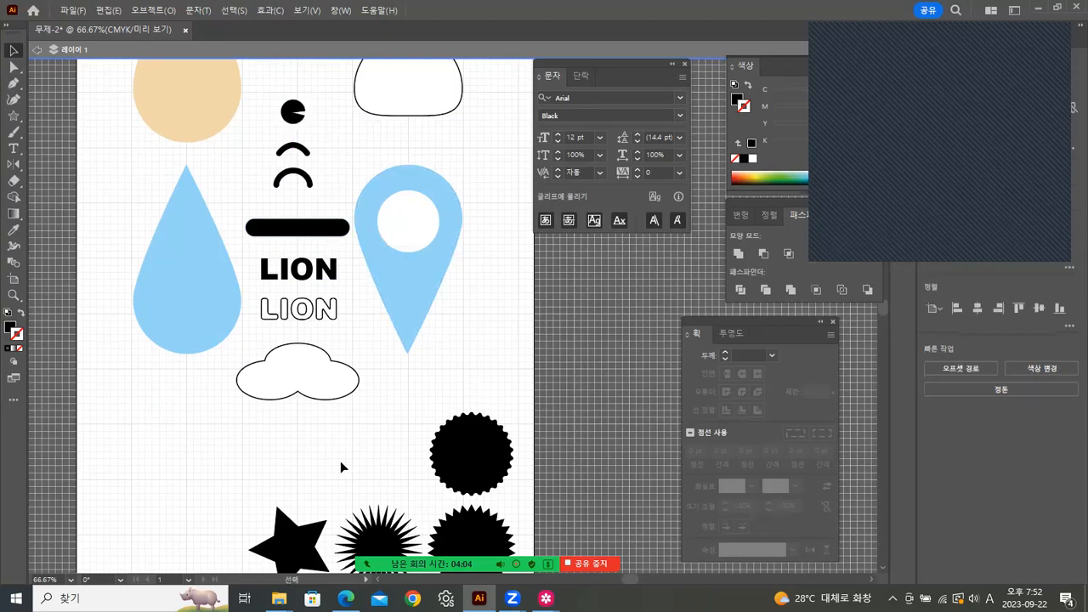
Step: Drag the star, spiky starburst and both jagged circles into one row
scroll(327, 435, "down", 3)
left_click_drag(277, 409, 123, 366)
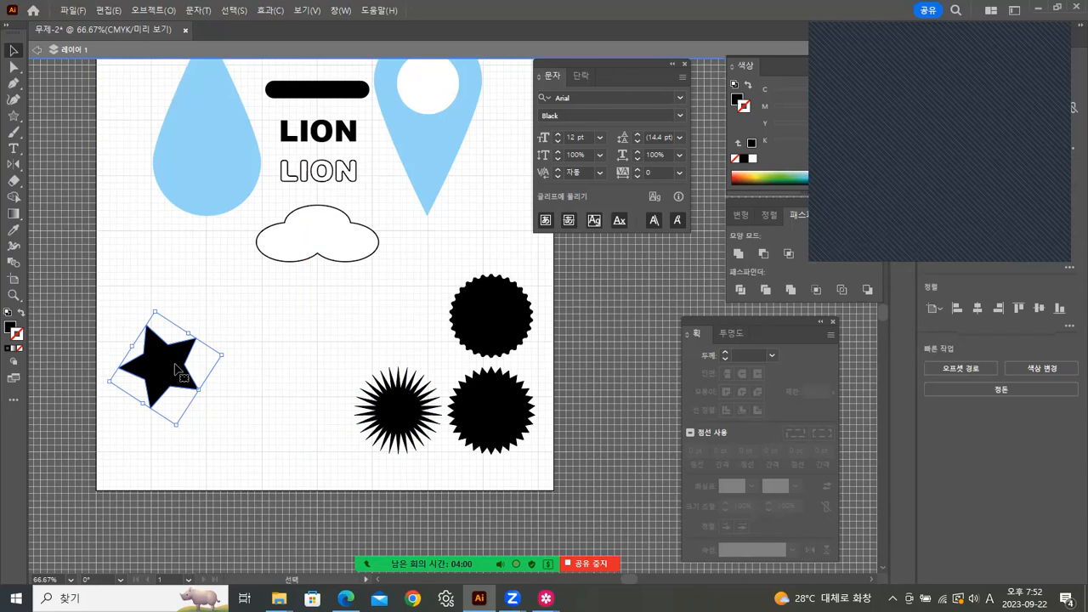
left_click_drag(402, 416, 272, 374)
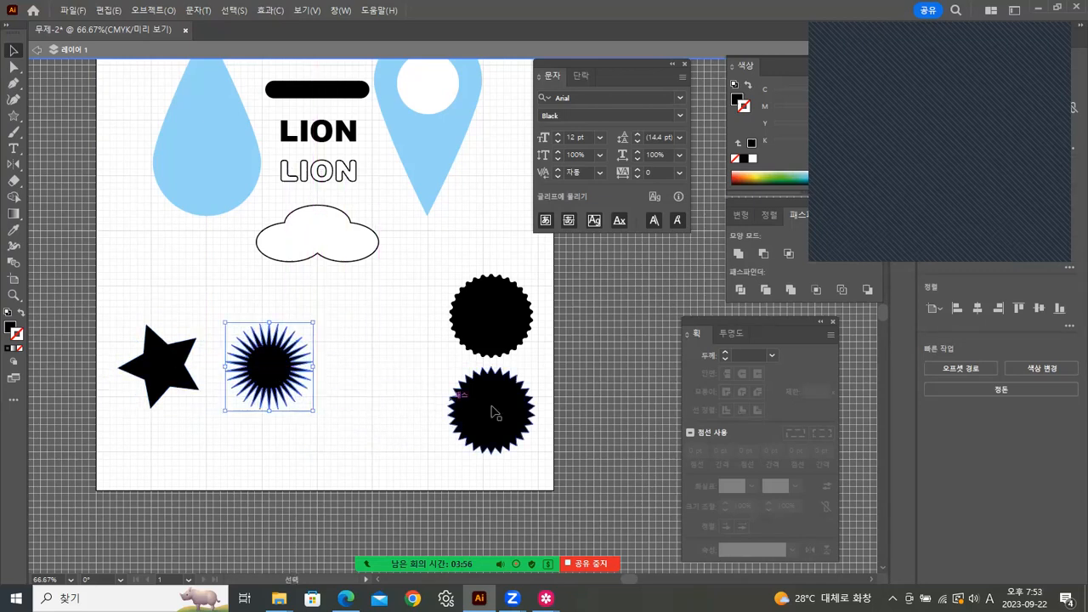
left_click_drag(502, 415, 393, 371)
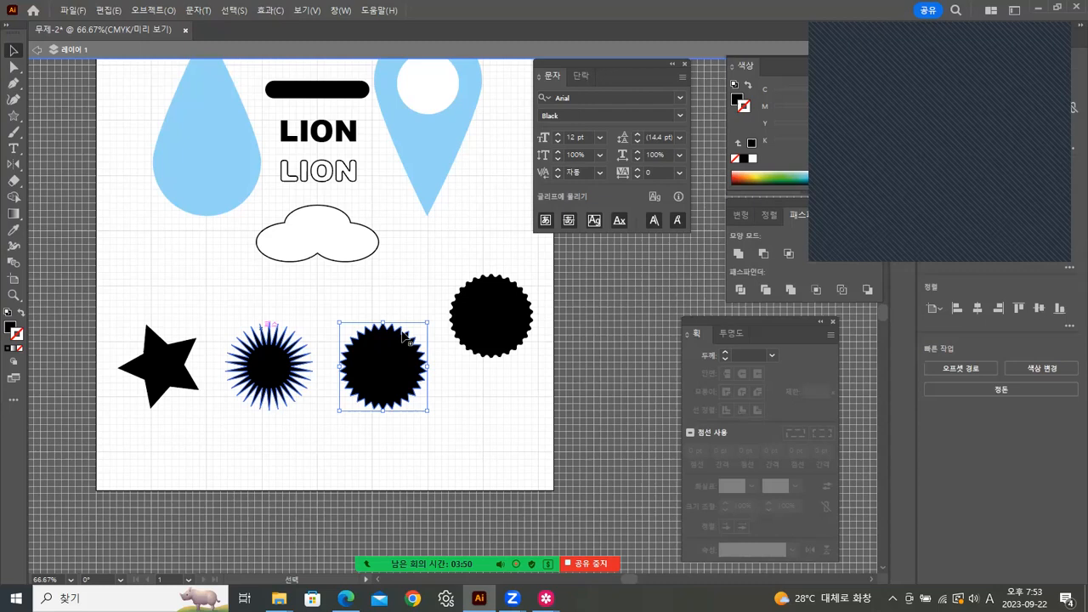
left_click_drag(490, 330, 482, 391)
left_click(356, 452)
Step: Even out the row's spacing, undoing one overlapping jagged-circle move
left_click_drag(387, 346, 422, 367)
left_click(525, 443)
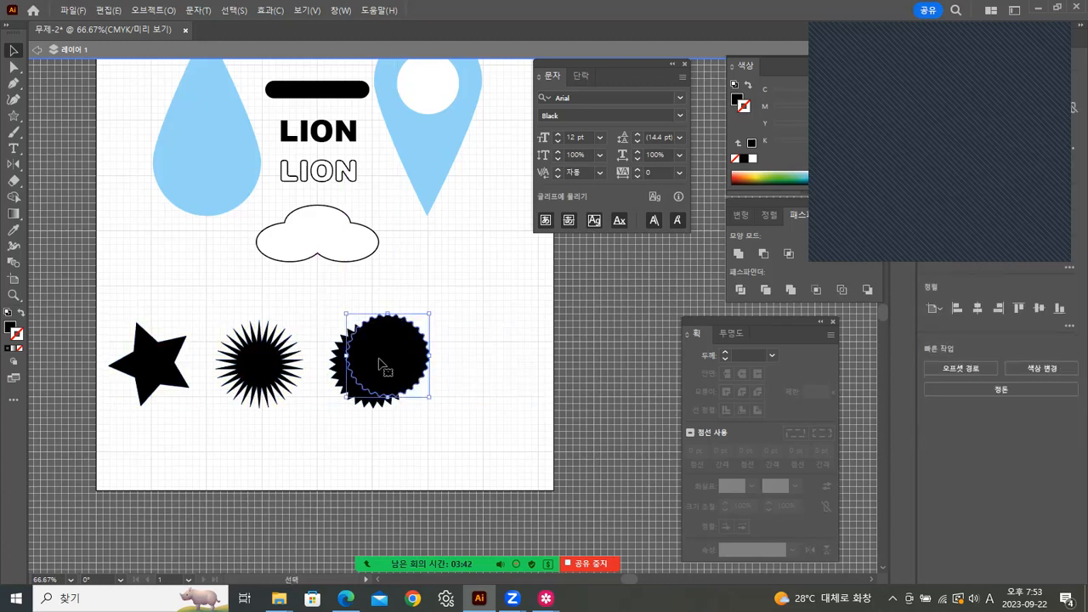
key("ctrl+z")
left_click(491, 470)
left_click_drag(434, 410, 363, 273)
left_click(382, 217)
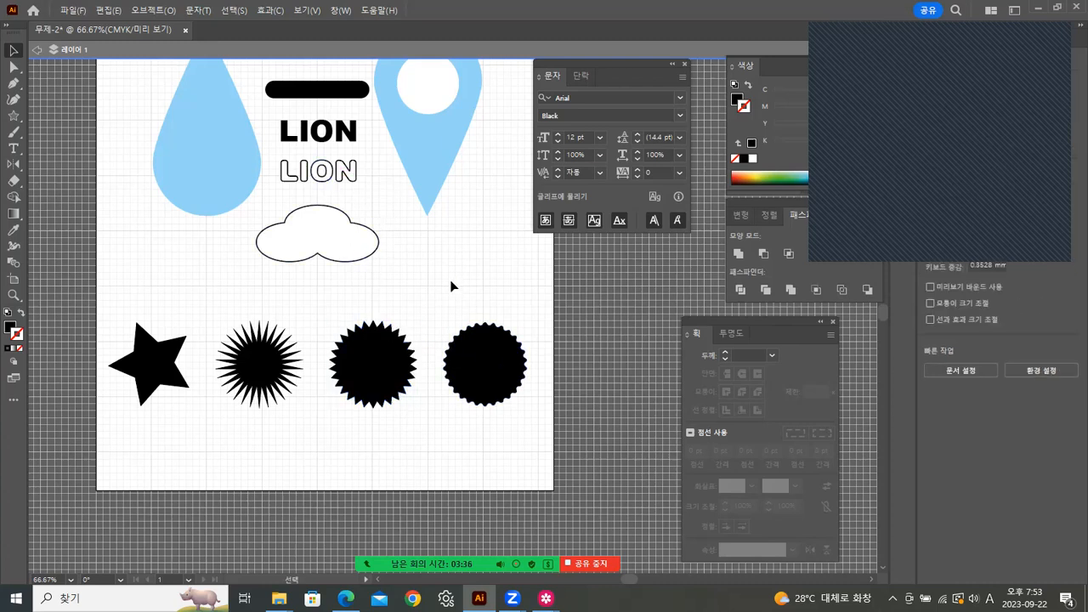
left_click_drag(442, 212, 414, 410)
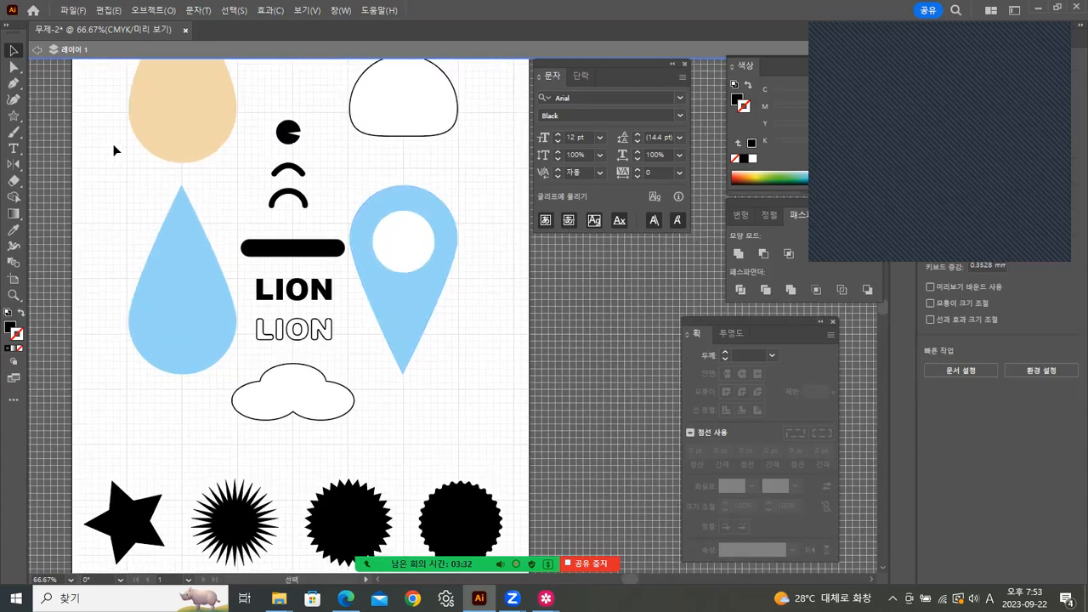
Step: Save the artwork to this computer as 03.ai in Illustrator 2020 format
left_click(68, 10)
left_click(106, 134)
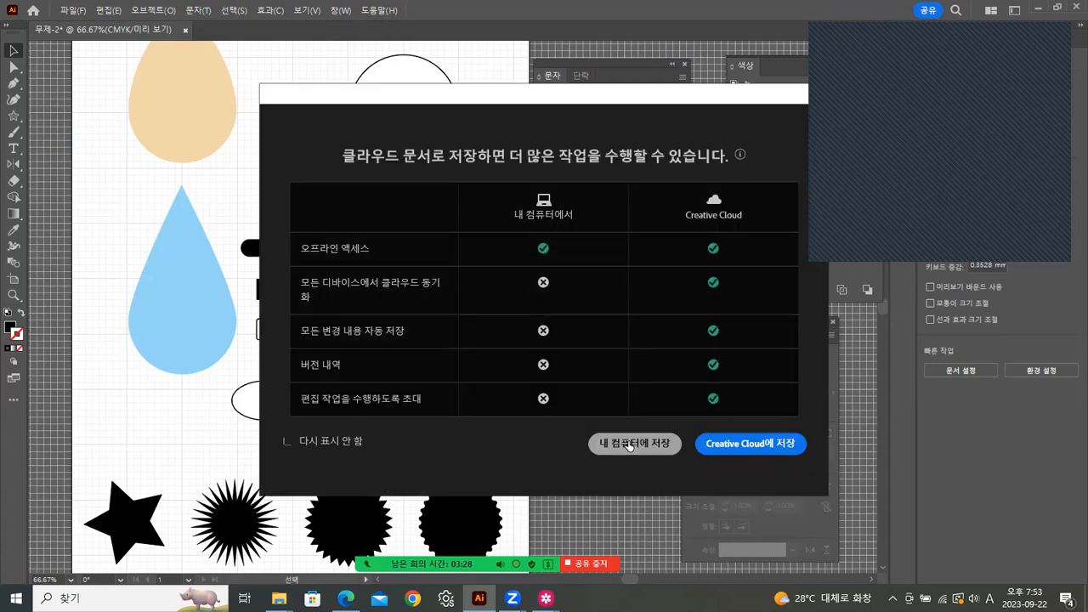
left_click(629, 445)
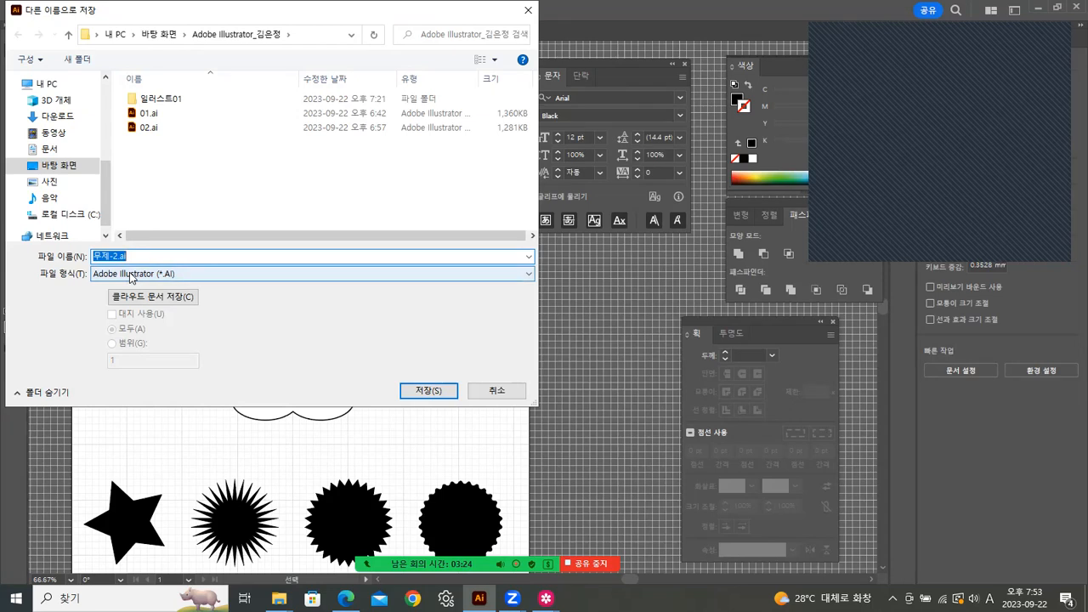
type("03")
left_click(426, 393)
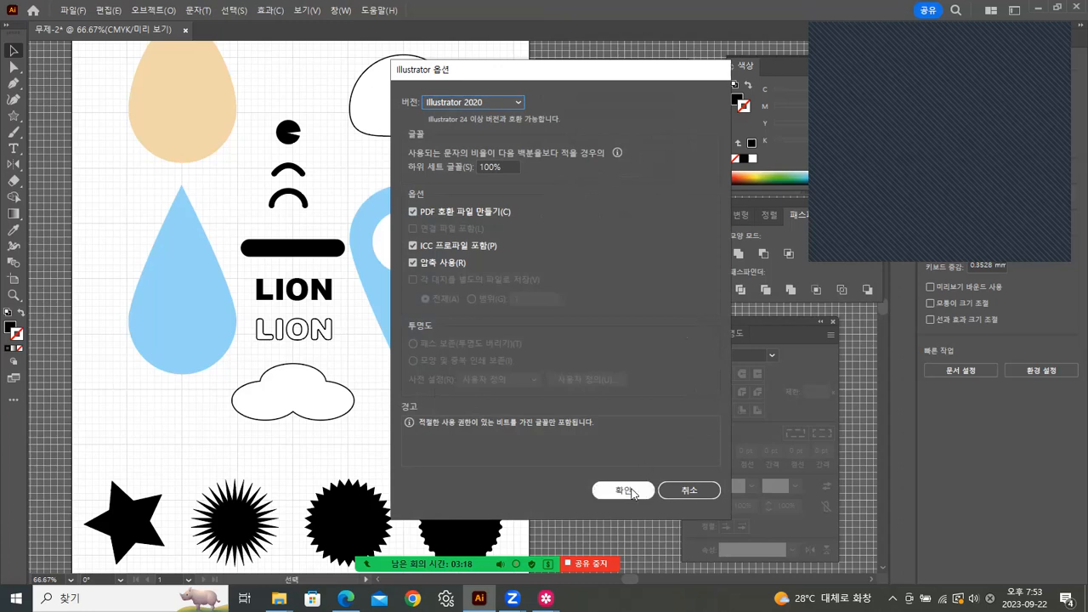
left_click(623, 490)
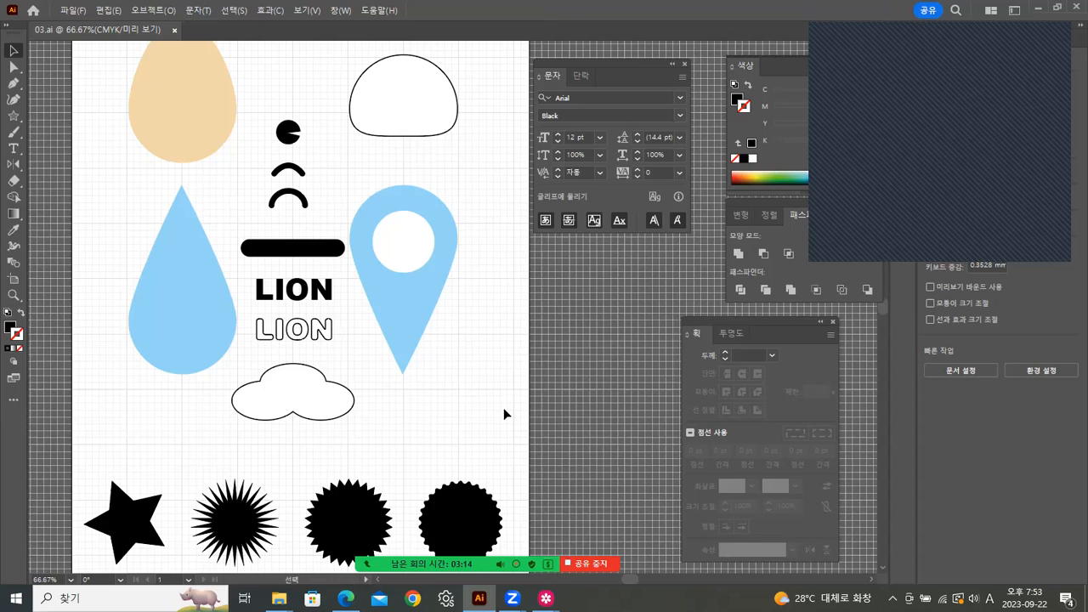
Step: Display the 캐릭터.jpg pink bear and orange lion reference image in Samsung Gallery
mouse_move(546, 598)
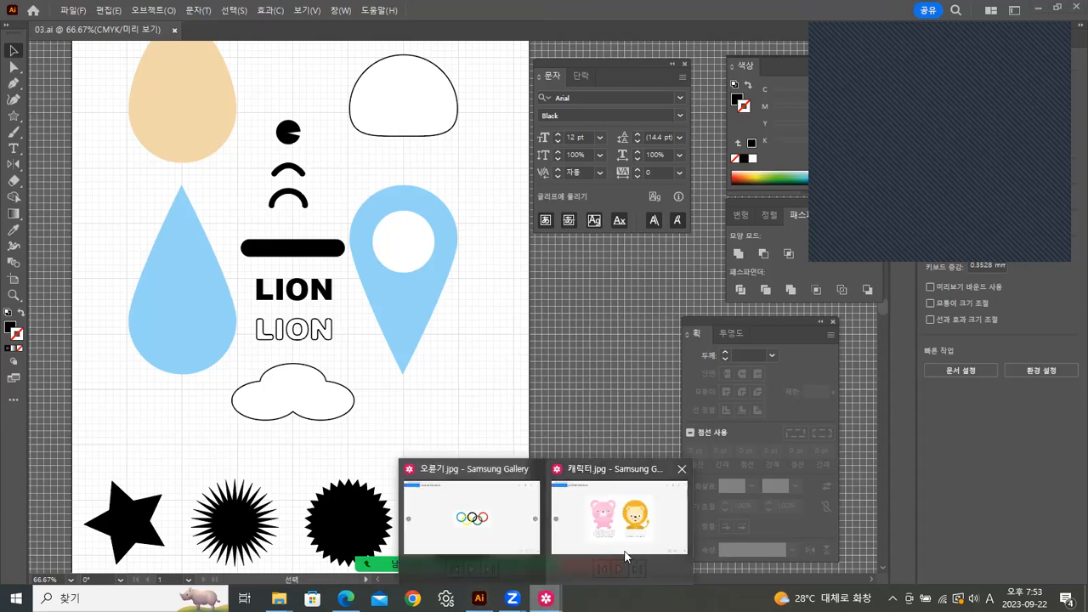
left_click(625, 519)
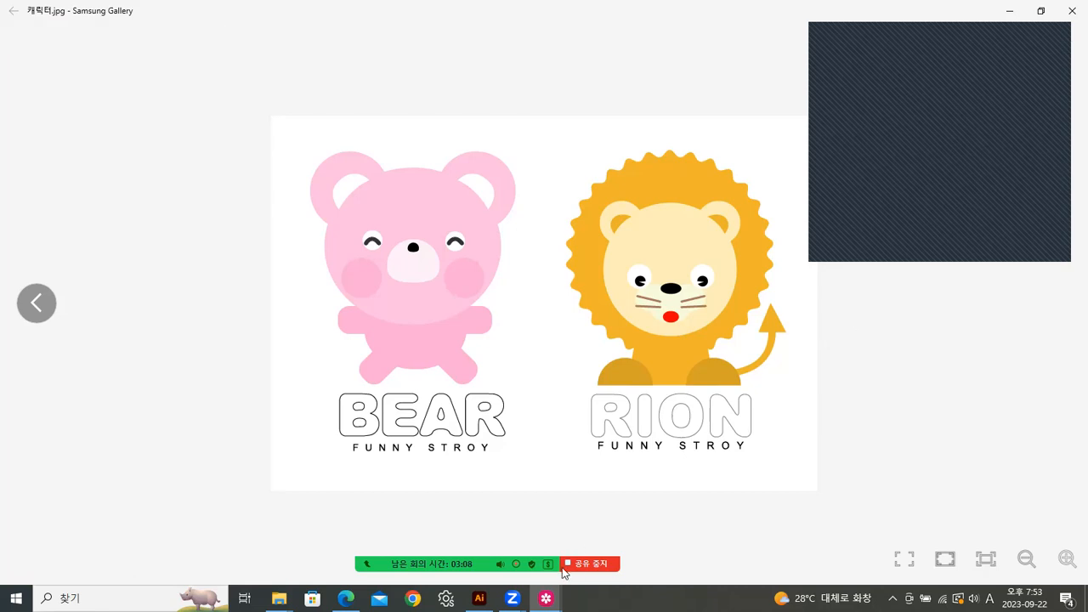
mouse_move(467, 566)
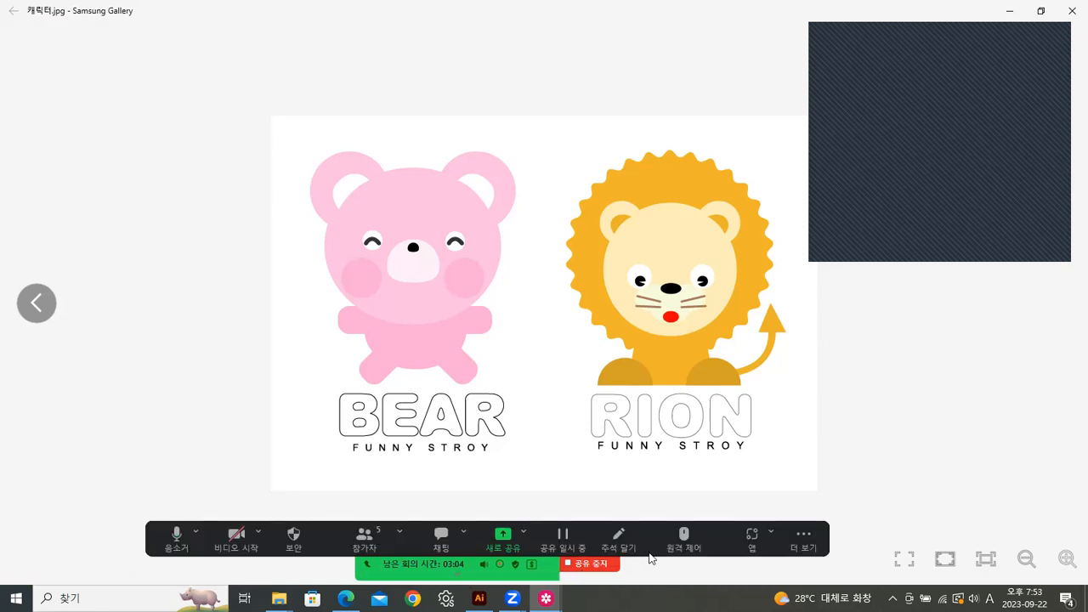
left_click(804, 538)
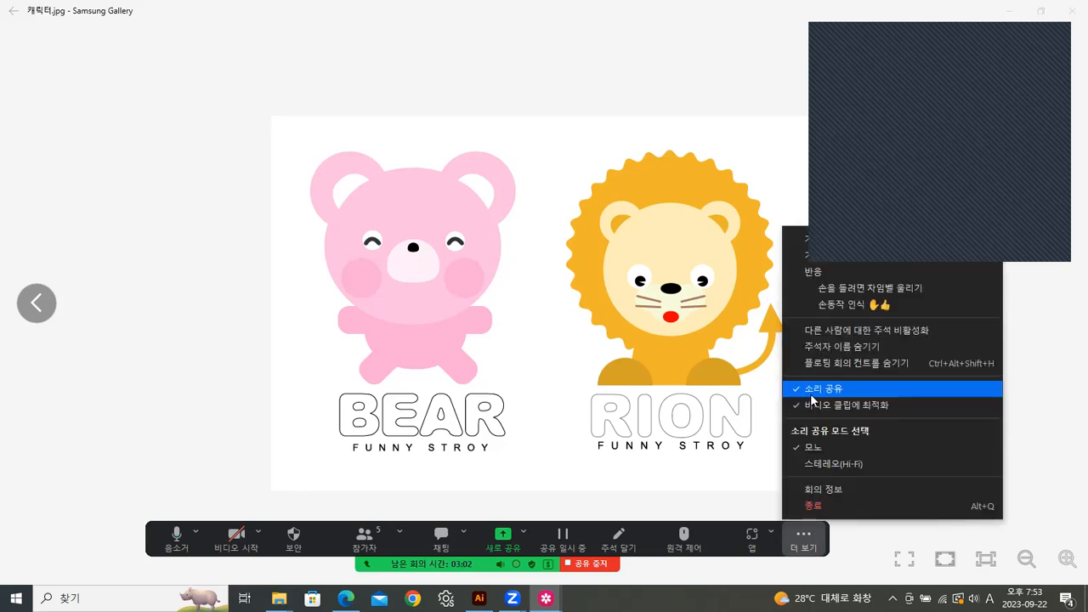